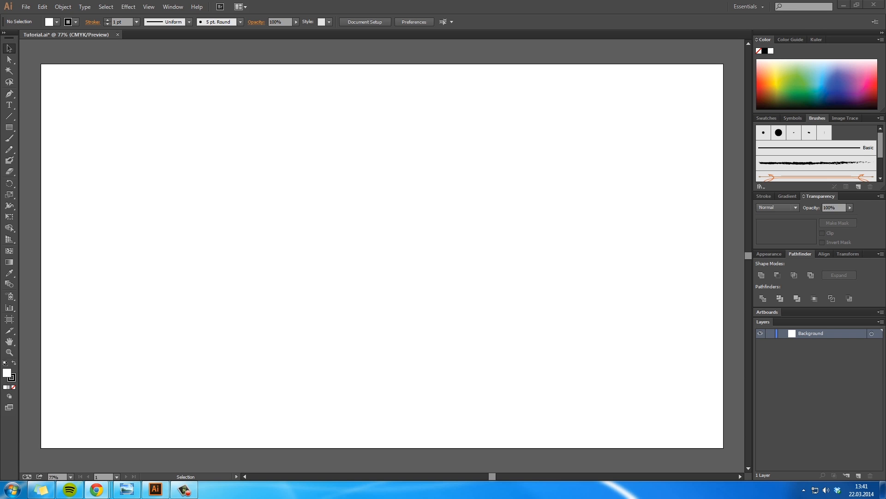
Step: Bring in the browser with the Flat UI Colors page, copy the Concrete colour code and put the browser away again
{"action": "left_click_drag", "start_coordinate": [885, 115], "coordinate": [449, 117]}
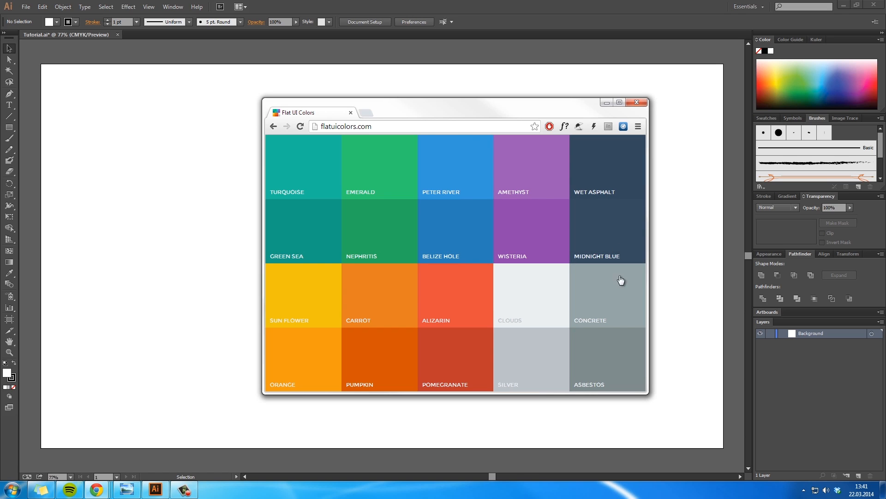
{"action": "left_click", "coordinate": [627, 299]}
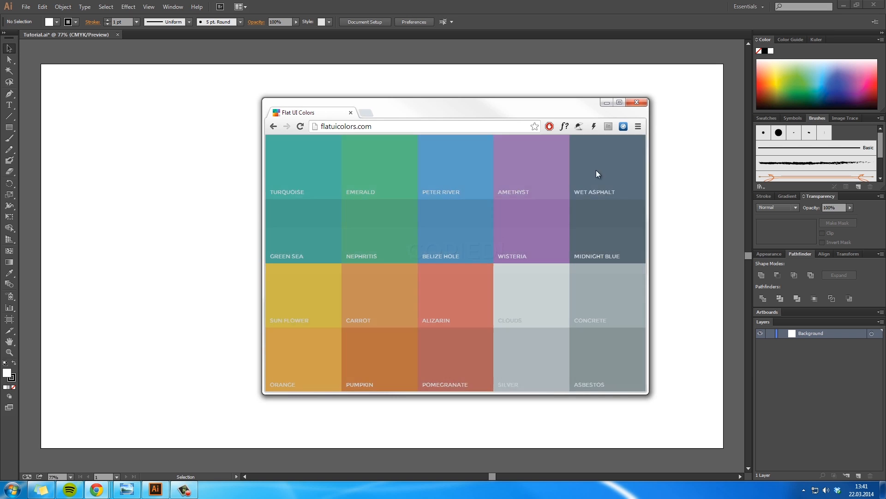
{"action": "left_click", "coordinate": [606, 102]}
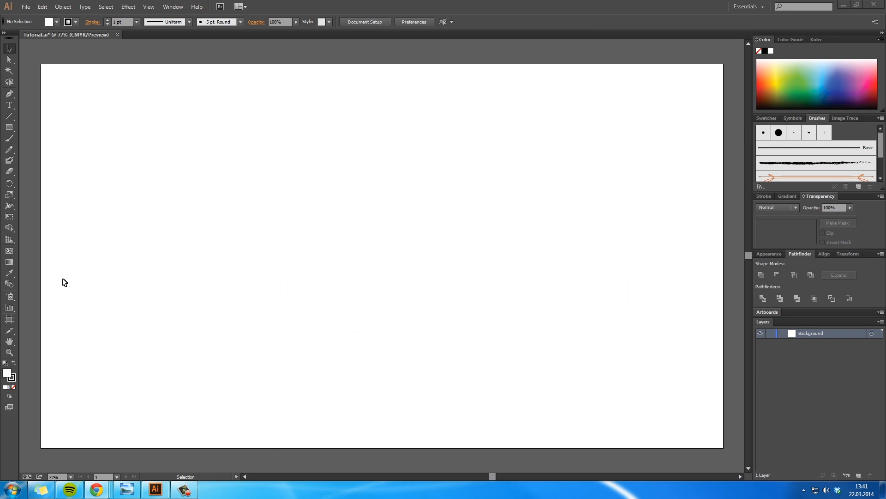
Step: Draw a 1920 × 1080 px rectangle covering the whole artboard and fill it with #95a5a6
{"action": "left_click", "coordinate": [9, 127]}
{"action": "left_click_drag", "start_coordinate": [41, 64], "coordinate": [723, 447]}
{"action": "double_click", "coordinate": [10, 373]}
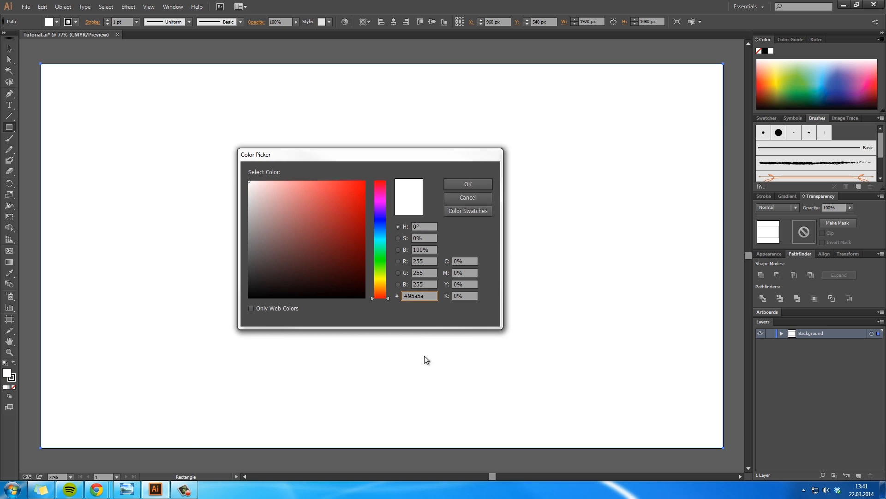
{"action": "key", "text": "super"}
{"action": "type", "text": "#95a5a6"}
{"action": "left_click_drag", "start_coordinate": [34, 465], "coordinate": [16, 466]}
{"action": "key", "text": "ctrl+c"}
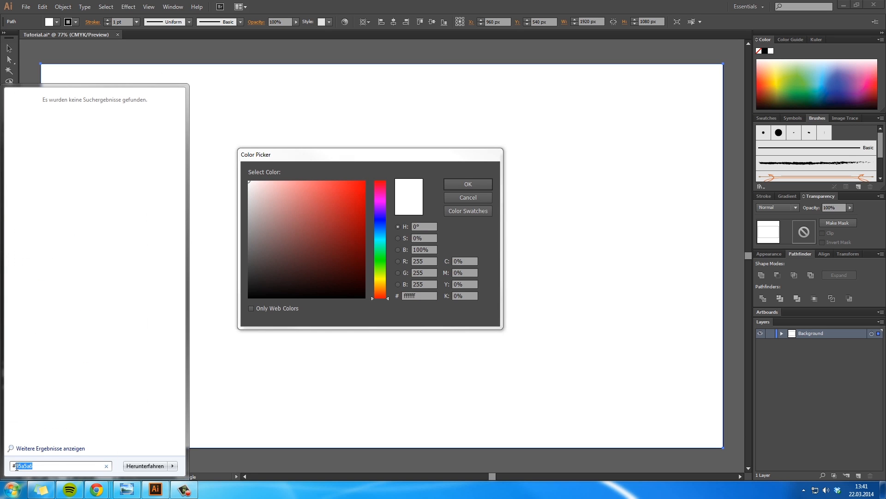
{"action": "double_click", "coordinate": [411, 296]}
{"action": "key", "text": "ctrl+v"}
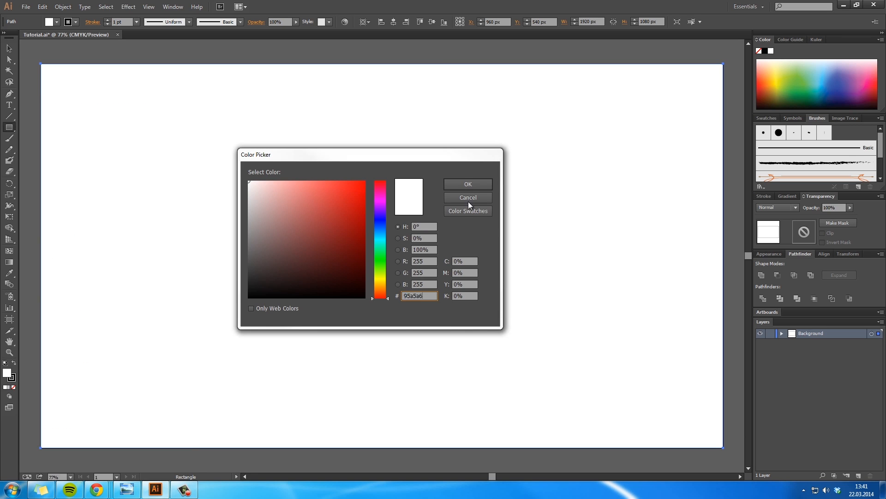
{"action": "left_click", "coordinate": [472, 184]}
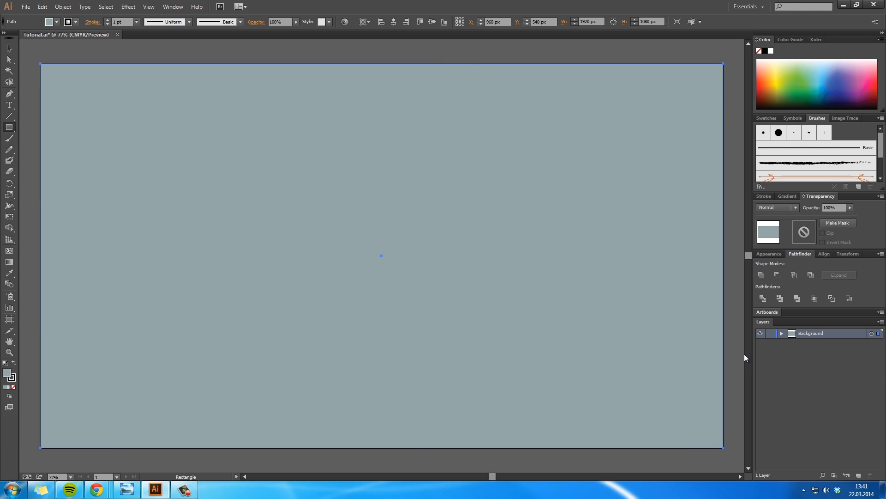
Step: Lock the Background layer and set both fill and stroke to none
{"action": "left_click", "coordinate": [770, 334]}
{"action": "key", "text": "v"}
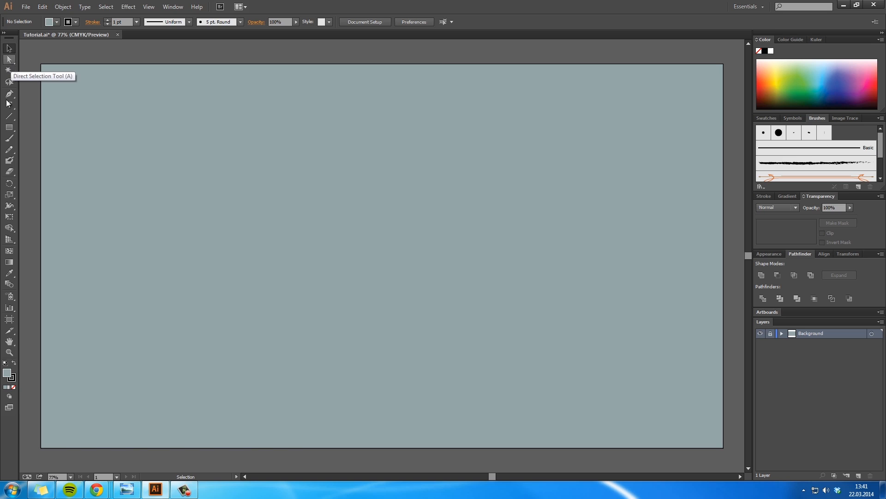
{"action": "left_click", "coordinate": [14, 387]}
{"action": "left_click", "coordinate": [11, 378]}
{"action": "left_click", "coordinate": [14, 386]}
Step: Add a new layer named Assets above the Background layer
{"action": "key", "text": "h"}
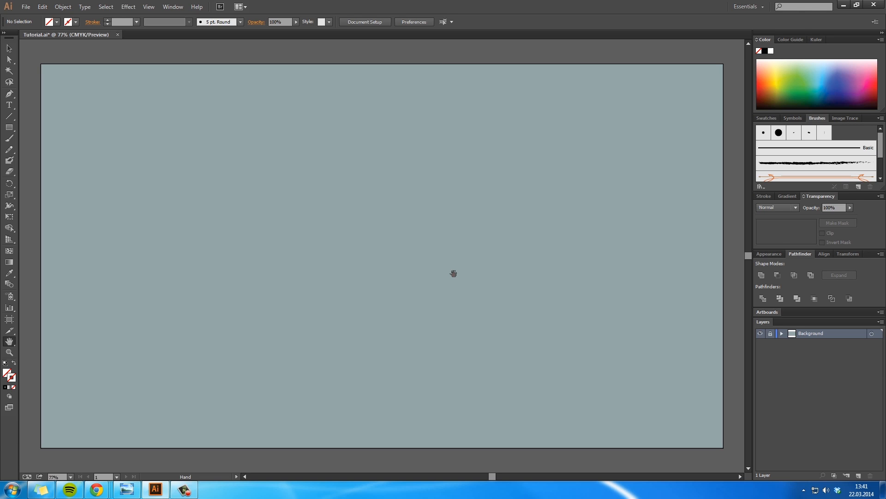
{"action": "key", "text": "ctrl+1"}
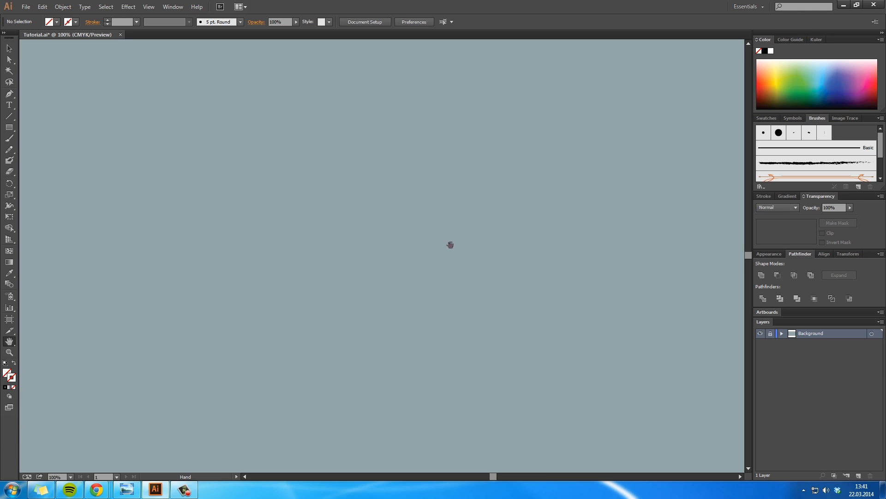
{"action": "key", "text": "ctrl+minus"}
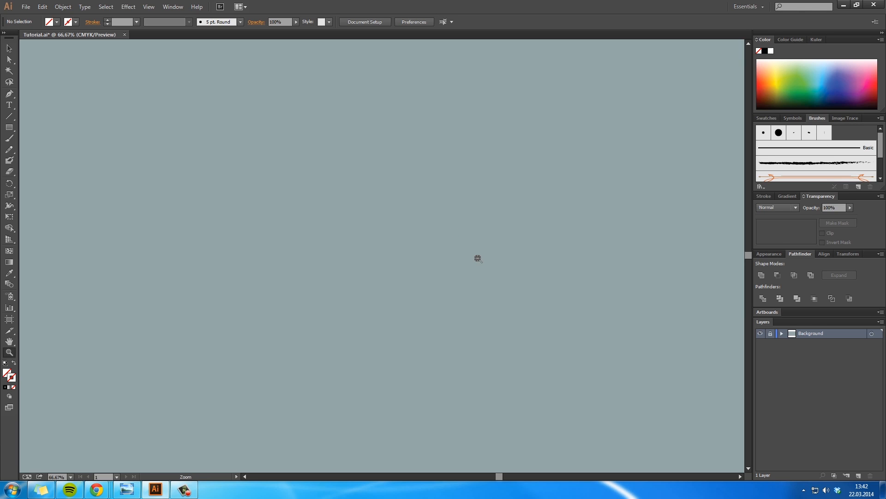
{"action": "left_click_drag", "start_coordinate": [429, 259], "coordinate": [517, 248]}
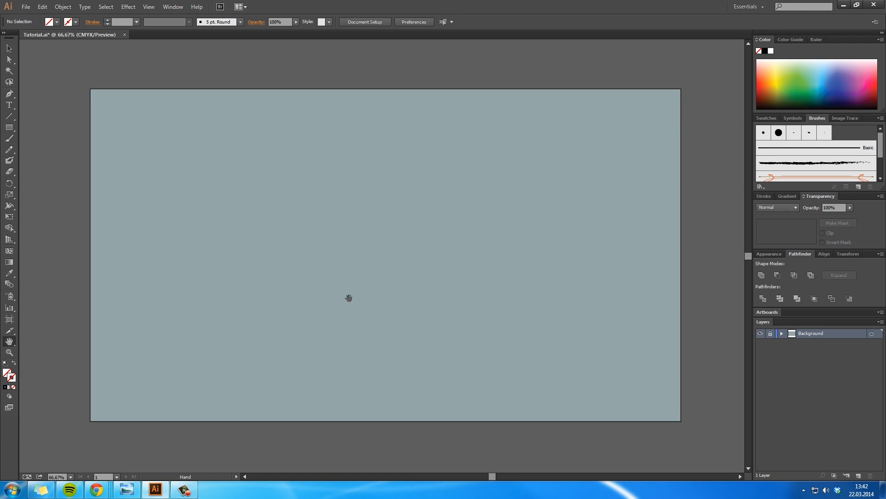
{"action": "left_click", "coordinate": [9, 127]}
{"action": "left_click", "coordinate": [857, 476]}
{"action": "double_click", "coordinate": [805, 333]}
{"action": "type", "text": "Asse"}
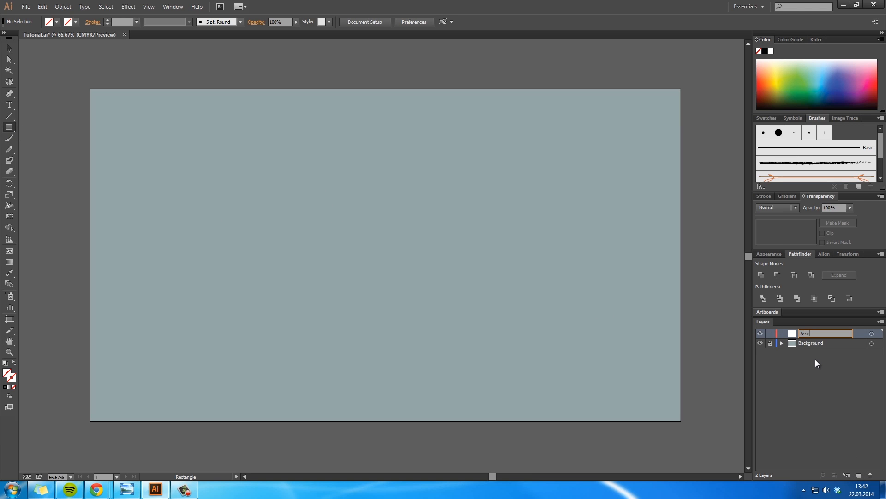
{"action": "type", "text": "ts"}
{"action": "key", "text": "Return"}
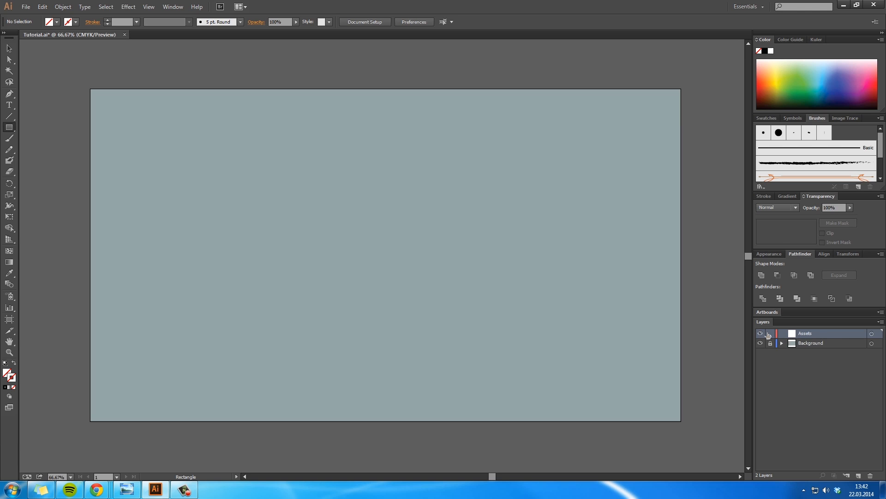
Step: Draw a rectangle about 691 × 412 px near the centre of the artboard on the Assets layer
{"action": "left_click_drag", "start_coordinate": [279, 187], "coordinate": [491, 314]}
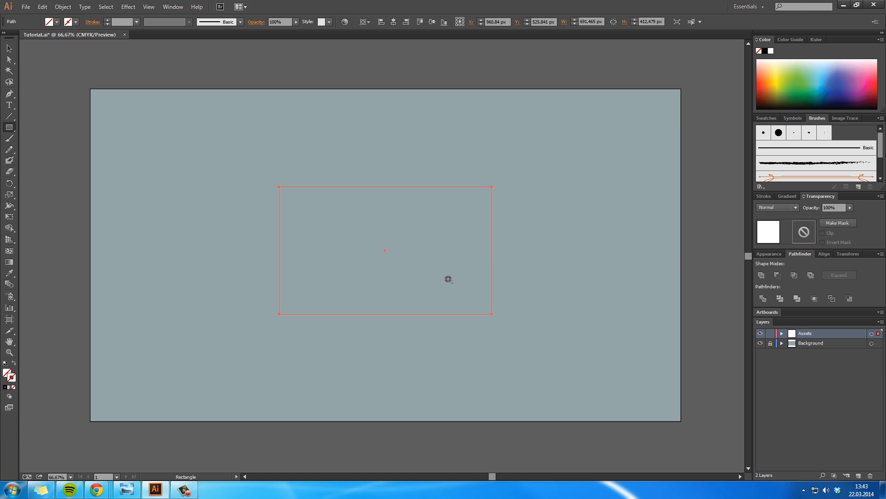
{"action": "left_click", "coordinate": [448, 279]}
{"action": "key", "text": "v"}
{"action": "left_click", "coordinate": [459, 235]}
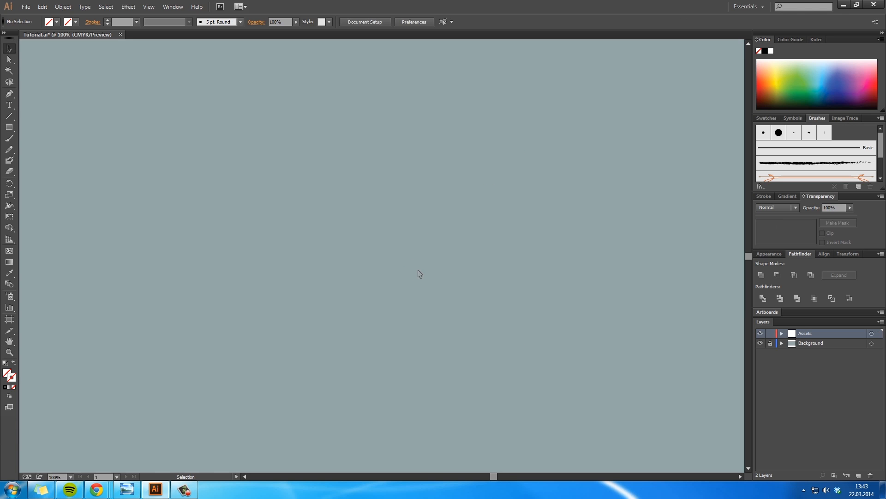
Step: Sample the background's fill colour onto the central rectangle and remove its stroke
{"action": "key", "text": "ctrl+a"}
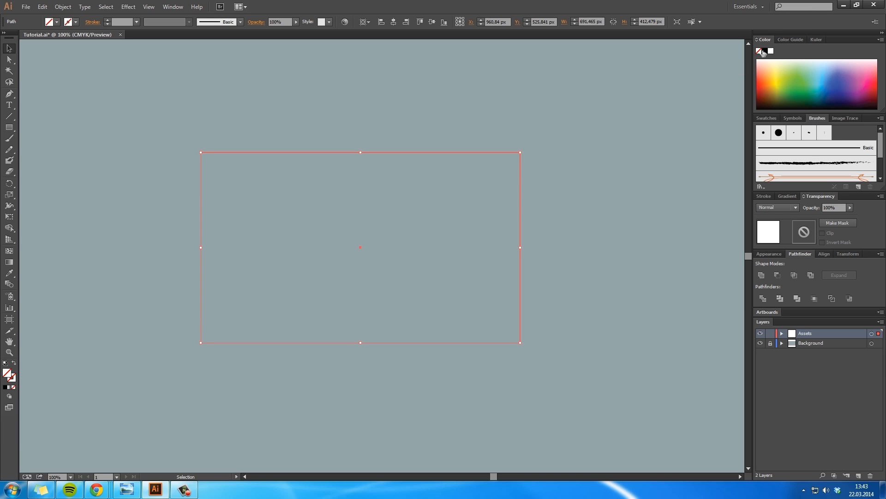
{"action": "key", "text": "i"}
{"action": "left_click", "coordinate": [605, 230]}
{"action": "key", "text": "v"}
{"action": "left_click", "coordinate": [13, 387]}
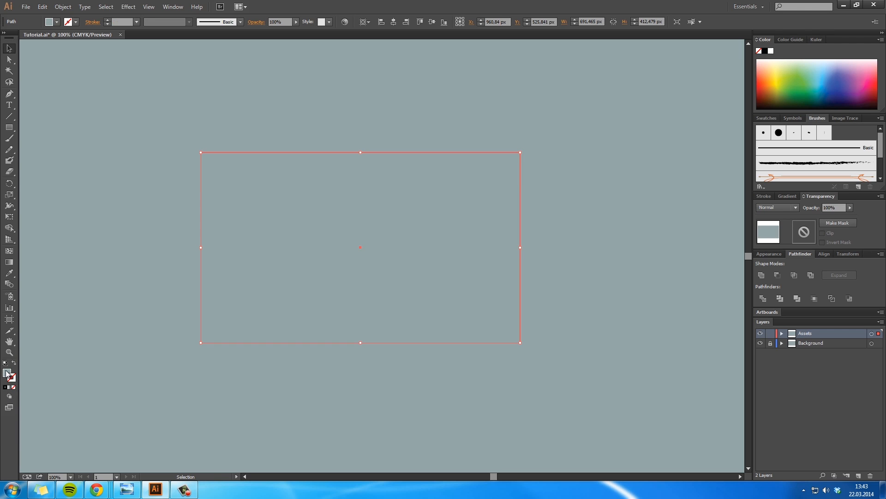
Step: Remove the stroke from the background rectangle, unlocking the Background layer for the edit and locking it again
{"action": "left_click", "coordinate": [771, 344]}
{"action": "left_click", "coordinate": [605, 313]}
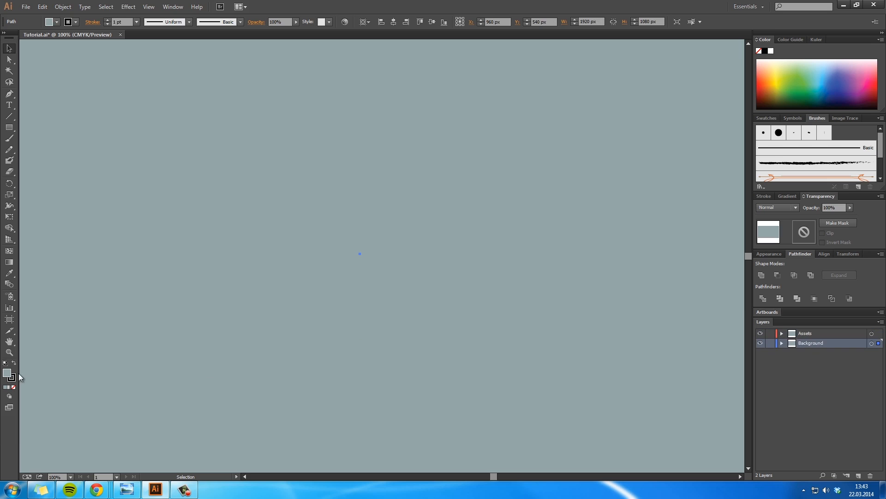
{"action": "left_click", "coordinate": [15, 388]}
{"action": "left_click", "coordinate": [7, 372]}
{"action": "left_click", "coordinate": [317, 307]}
{"action": "left_click", "coordinate": [773, 343]}
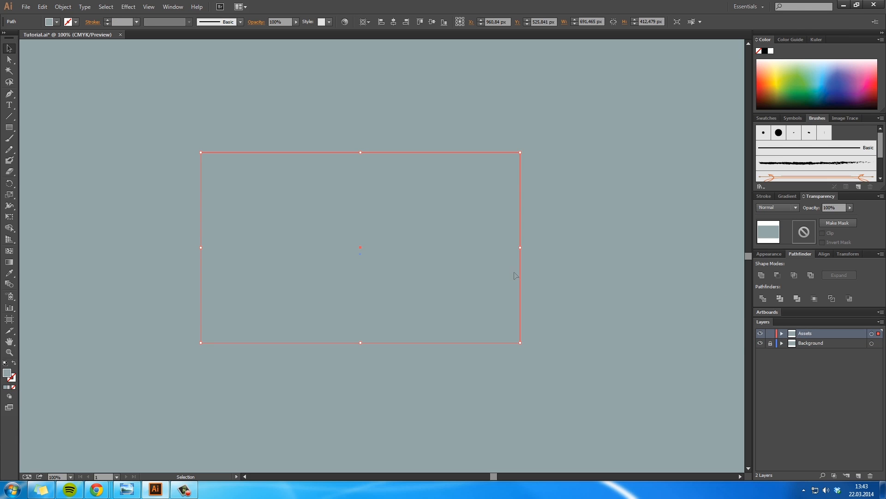
Step: Fill the central rectangle with a light grey, lighter than the background, and move it slightly right and down
{"action": "double_click", "coordinate": [7, 373]}
{"action": "left_click", "coordinate": [261, 241]}
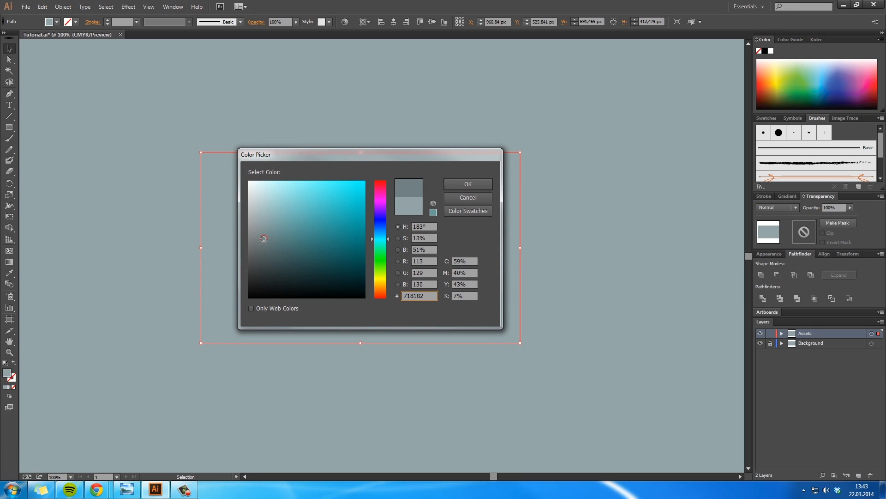
{"action": "left_click_drag", "start_coordinate": [262, 240], "coordinate": [254, 218]}
{"action": "left_click", "coordinate": [473, 186]}
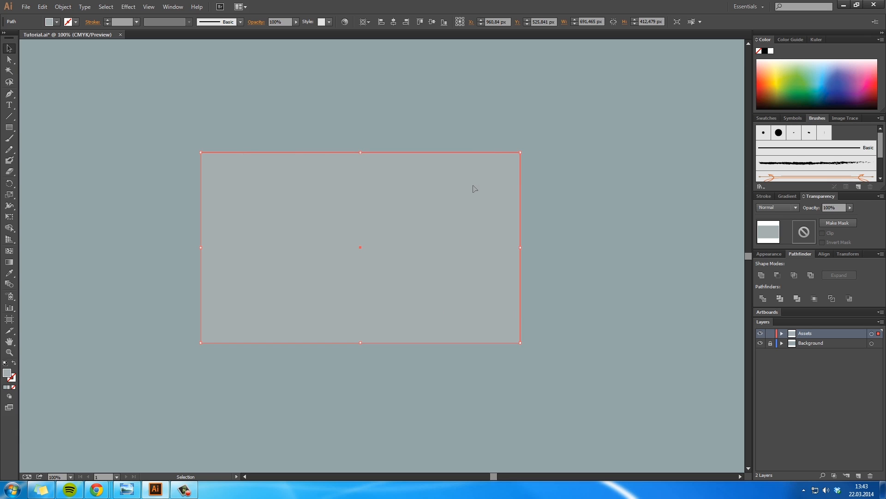
{"action": "double_click", "coordinate": [7, 373]}
{"action": "left_click", "coordinate": [254, 203]}
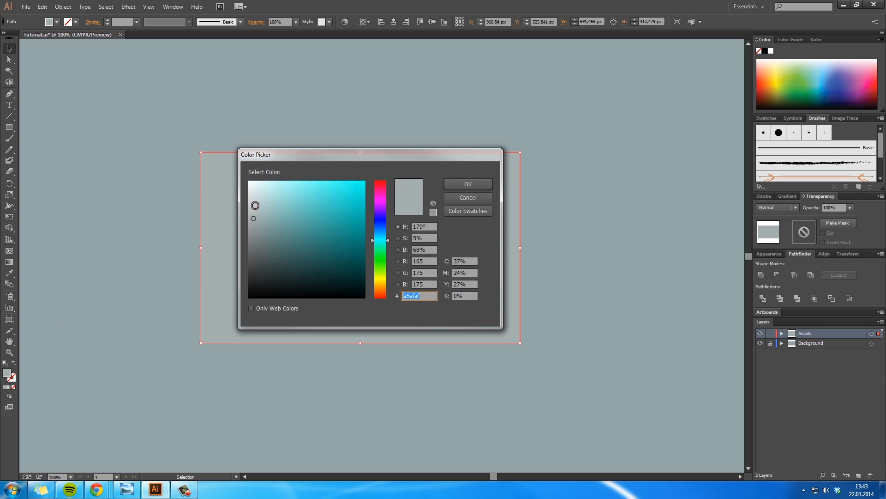
{"action": "left_click", "coordinate": [462, 184]}
{"action": "left_click", "coordinate": [595, 214]}
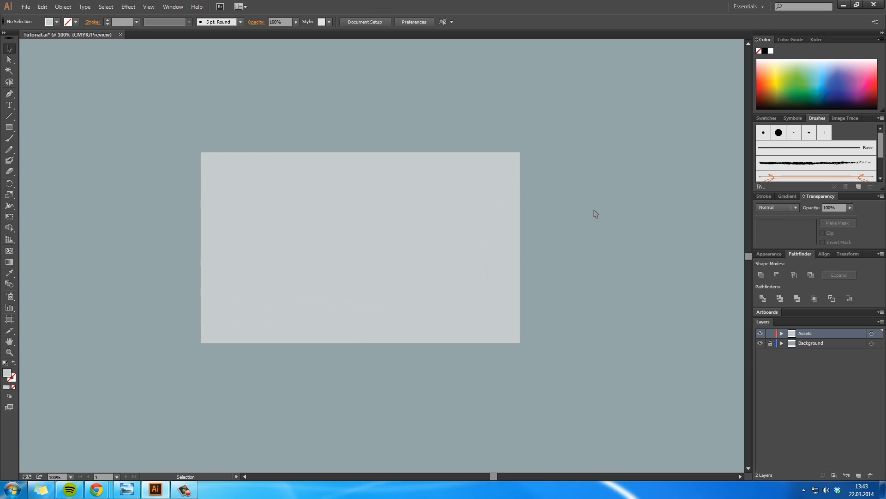
{"action": "left_click_drag", "start_coordinate": [461, 221], "coordinate": [488, 234]}
{"action": "left_click", "coordinate": [619, 249]}
Step: Draw a smaller white rectangle without stroke in the lower middle of the light grey rectangle
{"action": "key", "text": "z"}
{"action": "left_click", "coordinate": [518, 298]}
{"action": "key", "text": "space"}
{"action": "left_click_drag", "start_coordinate": [432, 176], "coordinate": [565, 221]}
{"action": "left_click", "coordinate": [351, 217]}
{"action": "key", "text": "space"}
{"action": "left_click_drag", "start_coordinate": [440, 208], "coordinate": [474, 171]}
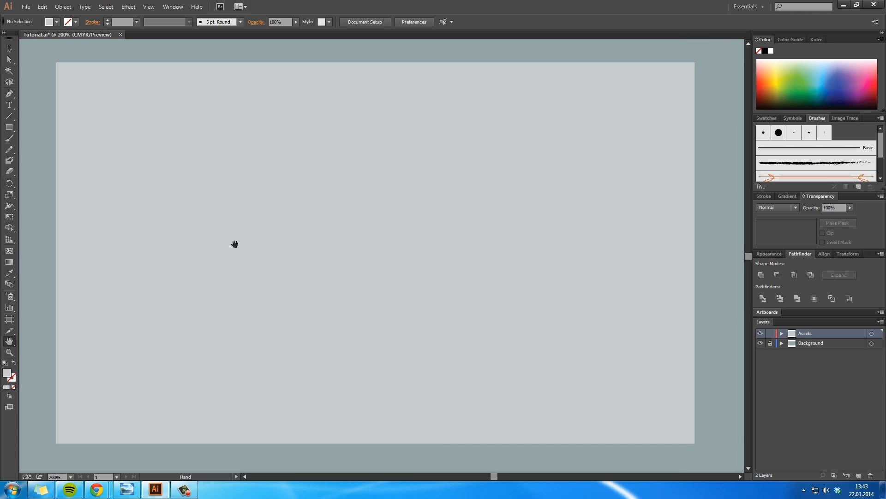
{"action": "left_click", "coordinate": [10, 127]}
{"action": "double_click", "coordinate": [6, 373]}
{"action": "left_click", "coordinate": [468, 184]}
{"action": "left_click_drag", "start_coordinate": [297, 314], "coordinate": [497, 441]}
Step: Move the white rectangle slightly up and left, and align it with the light grey rectangle on their horizontal centres
{"action": "key", "text": "v"}
{"action": "left_click_drag", "start_coordinate": [477, 386], "coordinate": [438, 358]}
{"action": "key", "text": "ctrl+a"}
{"action": "left_click", "coordinate": [361, 23]}
{"action": "left_click", "coordinate": [379, 48]}
{"action": "left_click", "coordinate": [508, 21]}
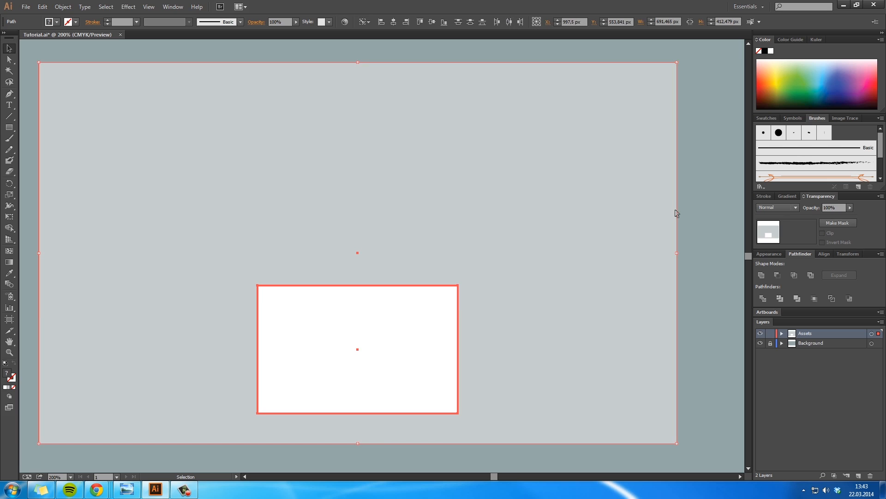
{"action": "left_click", "coordinate": [714, 217]}
Step: Draw a wide white rectangle about 540 × 232 px in the light grey rectangle's upper part, overlapping the smaller white one
{"action": "key", "text": "space"}
{"action": "left_click_drag", "start_coordinate": [581, 222], "coordinate": [603, 221]}
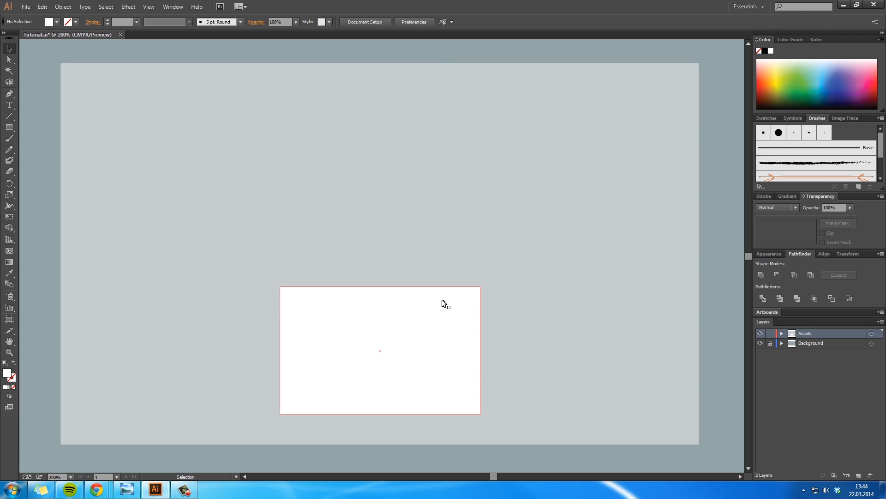
{"action": "left_click", "coordinate": [10, 128]}
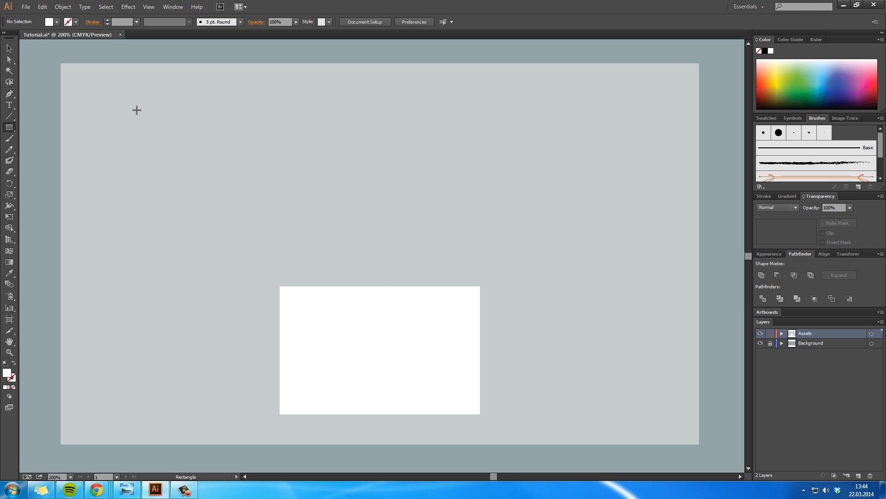
{"action": "left_click_drag", "start_coordinate": [133, 108], "coordinate": [632, 322]}
{"action": "key", "text": "v"}
{"action": "left_click_drag", "start_coordinate": [587, 241], "coordinate": [584, 232]}
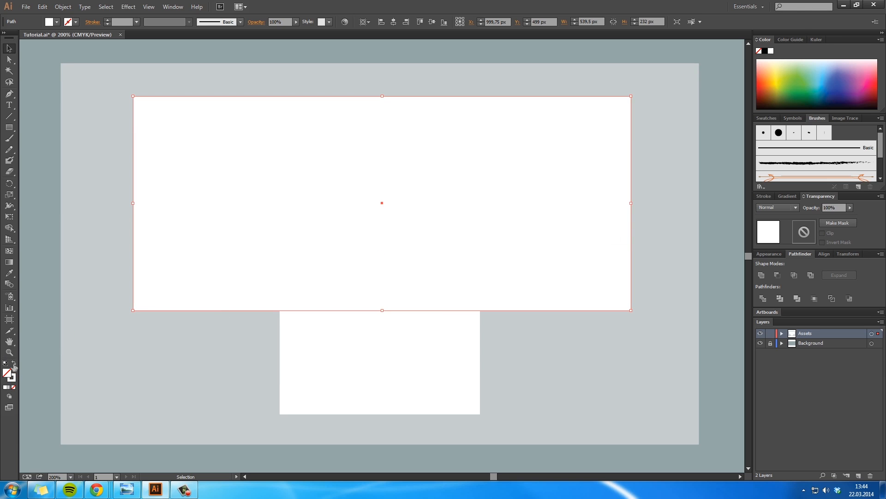
Step: Turn the wide rectangle into an unfilled frame with a white 4 pt stroke
{"action": "left_click", "coordinate": [14, 364]}
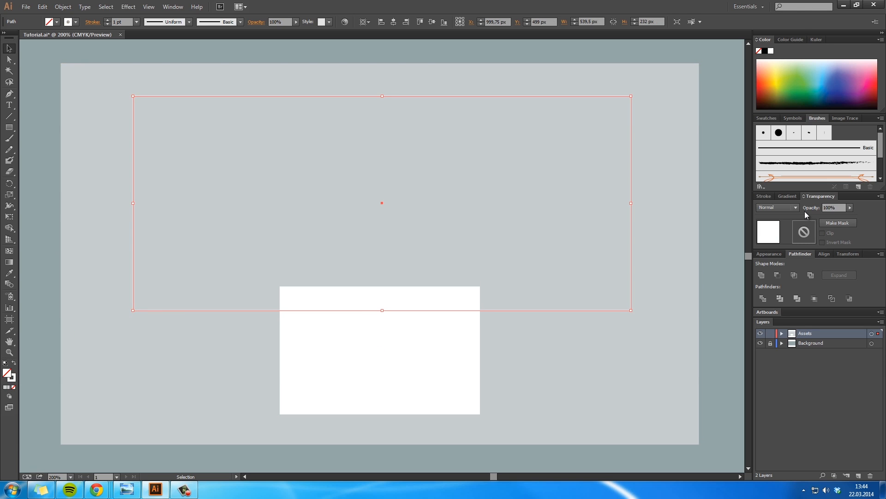
{"action": "left_click", "coordinate": [764, 196]}
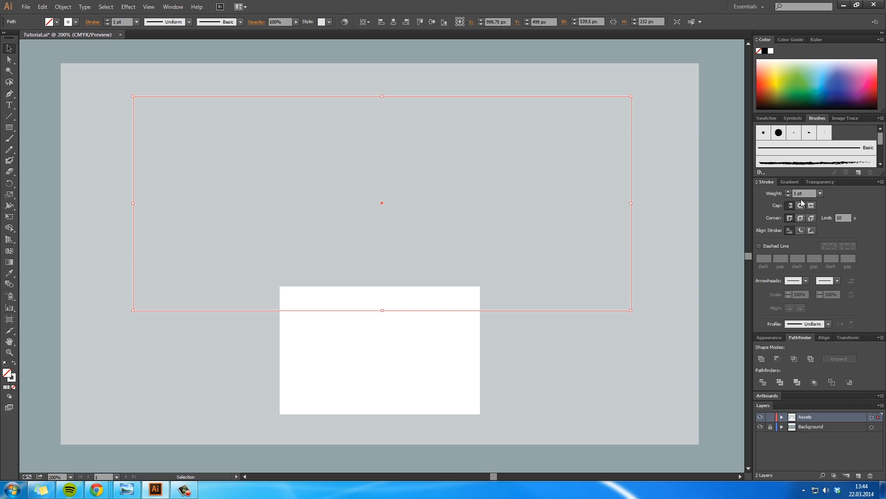
{"action": "left_click", "coordinate": [788, 191]}
{"action": "left_click", "coordinate": [789, 191]}
{"action": "left_click", "coordinate": [789, 191]}
{"action": "left_click", "coordinate": [541, 200]}
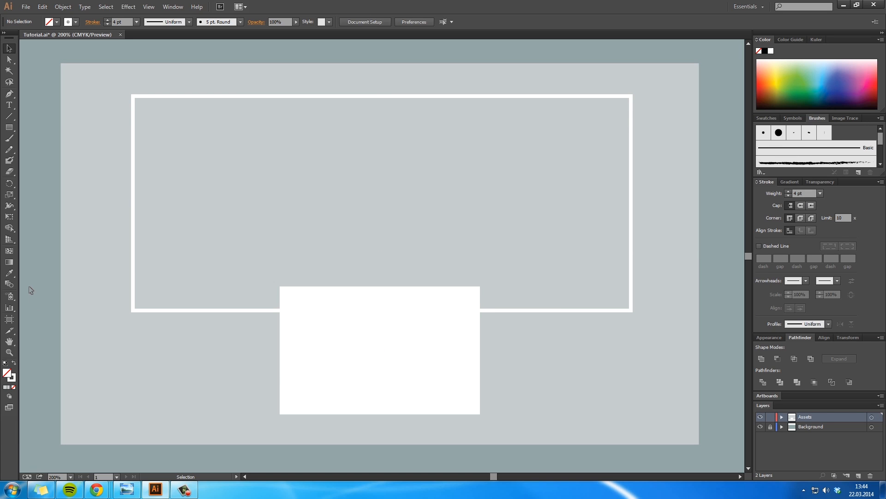
Step: Draw a small rectangle about 32 × 21 px inside the frame's upper-left corner, with white fill and no stroke
{"action": "left_click", "coordinate": [12, 131]}
{"action": "left_click_drag", "start_coordinate": [143, 107], "coordinate": [172, 126]}
{"action": "key", "text": "v"}
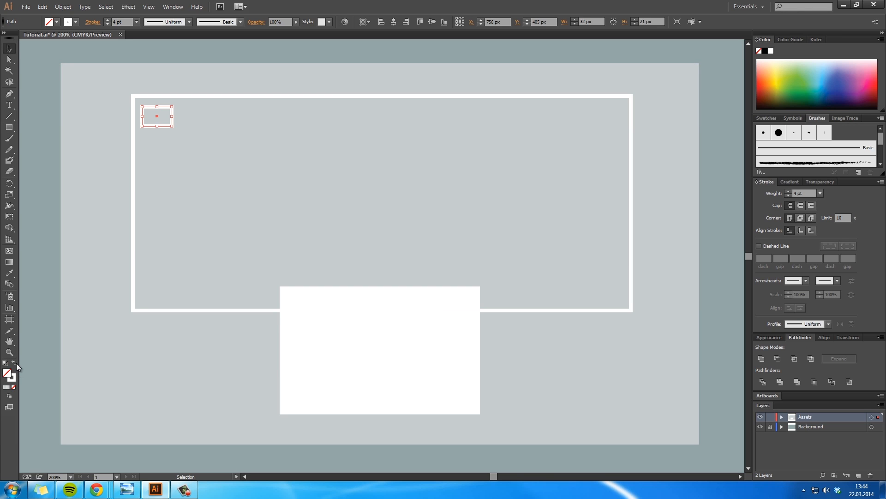
{"action": "left_click", "coordinate": [14, 363]}
Step: Start a Transform effect on the small white rectangle with preview on, 10 copies and a 19 px horizontal move
{"action": "left_click", "coordinate": [128, 6]}
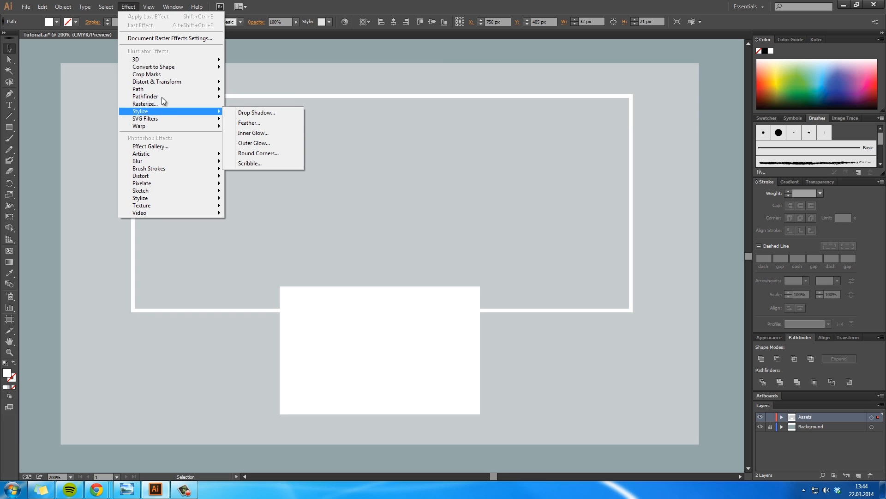
{"action": "mouse_move", "coordinate": [171, 67]}
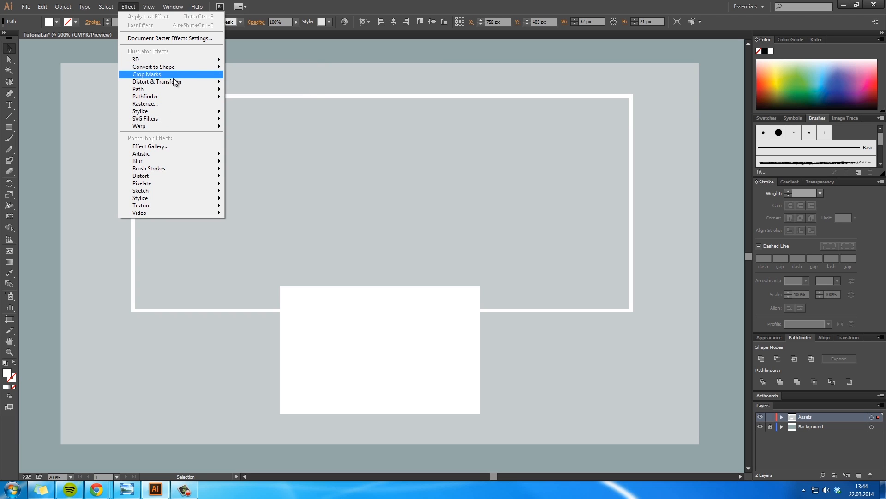
{"action": "left_click", "coordinate": [253, 113]}
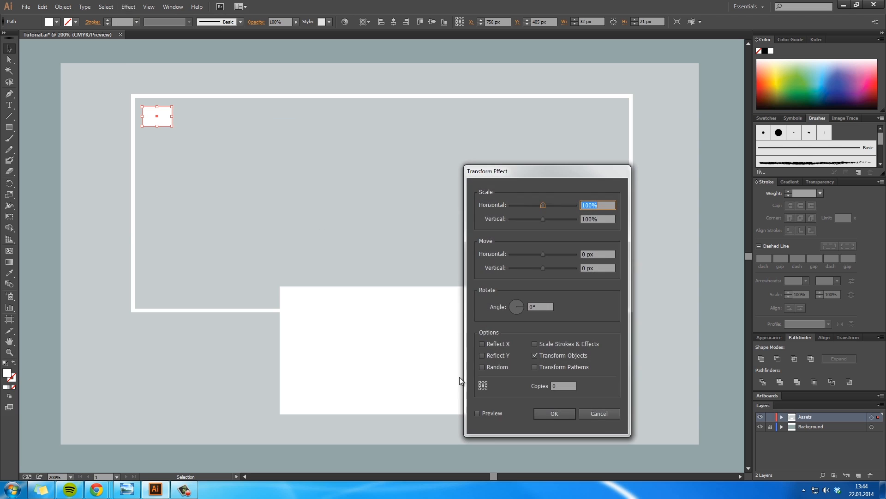
{"action": "left_click", "coordinate": [499, 413]}
{"action": "left_click", "coordinate": [566, 387]}
{"action": "left_click_drag", "start_coordinate": [546, 254], "coordinate": [547, 255]}
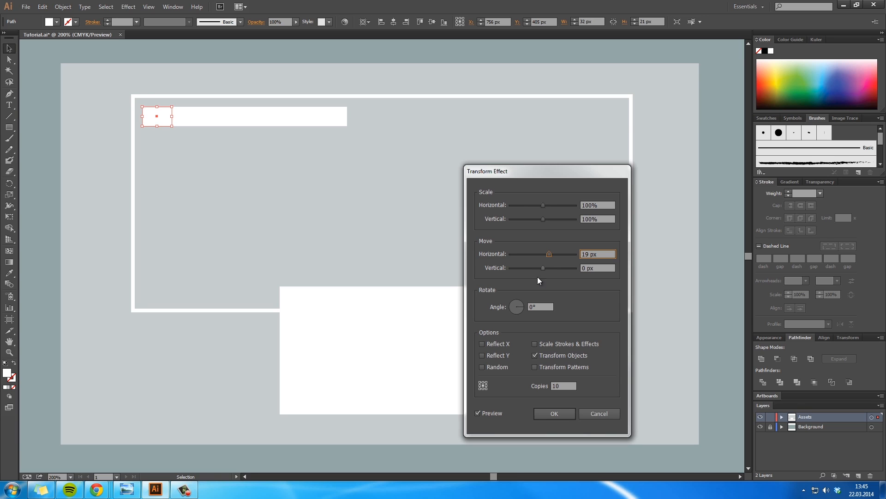
Step: Try the effect's Random, Reflect X and Transform Objects options on and off, and turn on Transform Patterns
{"action": "left_click", "coordinate": [496, 366]}
{"action": "left_click", "coordinate": [497, 366]}
{"action": "left_click", "coordinate": [500, 344]}
{"action": "left_click", "coordinate": [501, 344]}
{"action": "left_click", "coordinate": [501, 347]}
{"action": "left_click", "coordinate": [500, 345]}
{"action": "left_click", "coordinate": [572, 356]}
{"action": "left_click", "coordinate": [571, 356]}
Step: Set the Transform effect to a 57 px horizontal move and 8 copies
{"action": "mouse_move", "coordinate": [549, 256]}
{"action": "left_mouse_down"}
{"action": "mouse_move", "coordinate": [570, 257]}
{"action": "mouse_move", "coordinate": [560, 253]}
{"action": "left_mouse_up"}
{"action": "left_click_drag", "start_coordinate": [565, 386], "coordinate": [534, 389]}
{"action": "type", "text": "8"}
{"action": "left_click", "coordinate": [546, 307]}
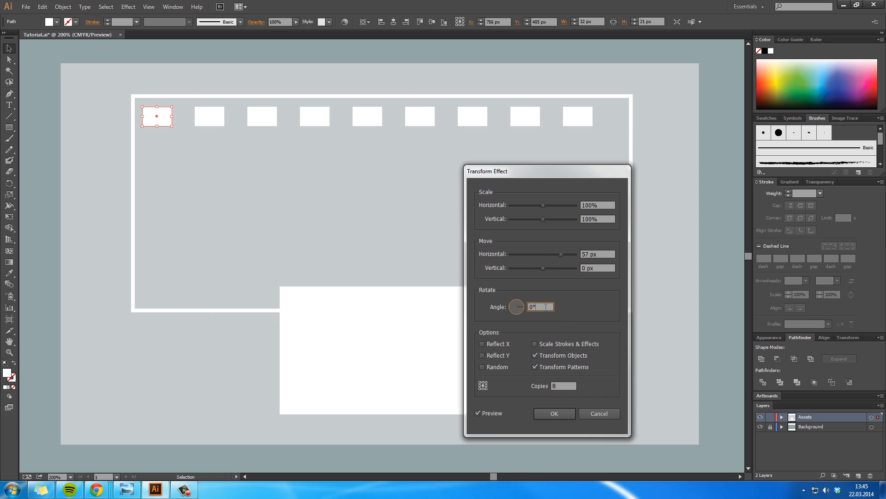
Step: Set the Transform effect to 10 copies with a 48 px horizontal move and apply it
{"action": "left_click", "coordinate": [592, 257]}
{"action": "double_click", "coordinate": [564, 387]}
{"action": "type", "text": "1"}
{"action": "left_click", "coordinate": [605, 255]}
{"action": "left_click_drag", "start_coordinate": [560, 254], "coordinate": [557, 253]}
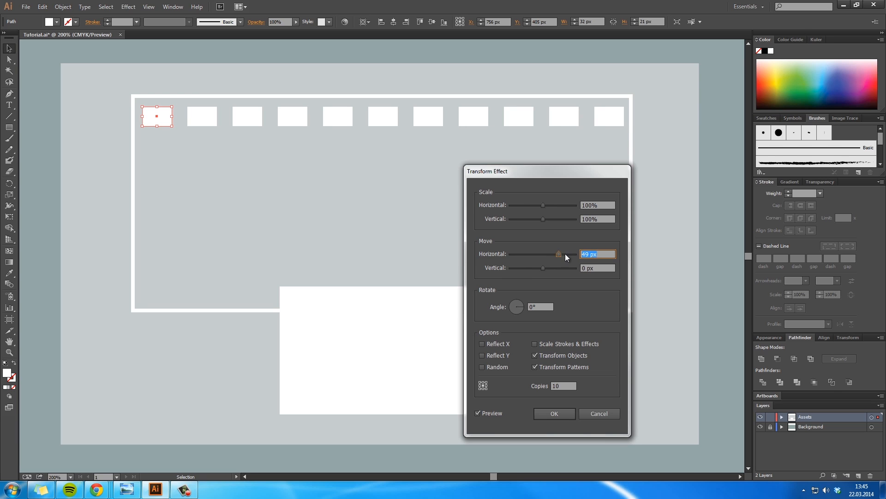
{"action": "left_click", "coordinate": [604, 267]}
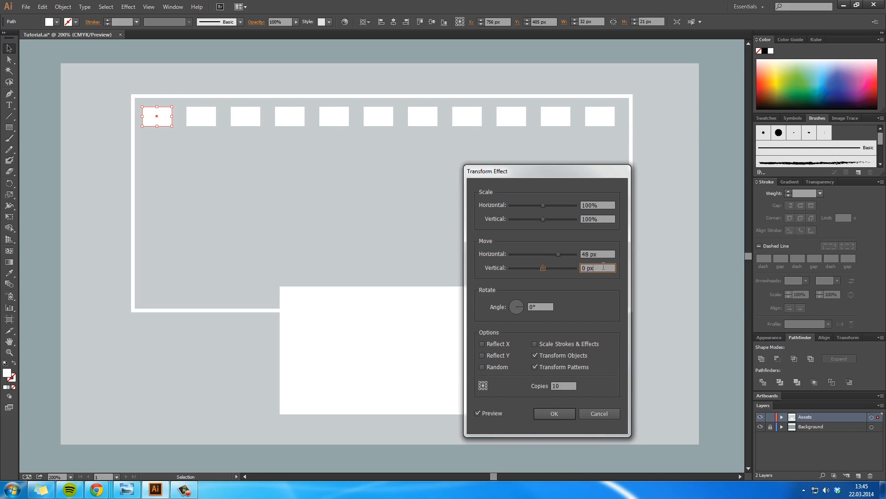
{"action": "left_click", "coordinate": [554, 413]}
Step: Expand the appearance of the row of copies, shift the row slightly right and deselect it
{"action": "left_click", "coordinate": [63, 6]}
{"action": "left_click", "coordinate": [103, 118]}
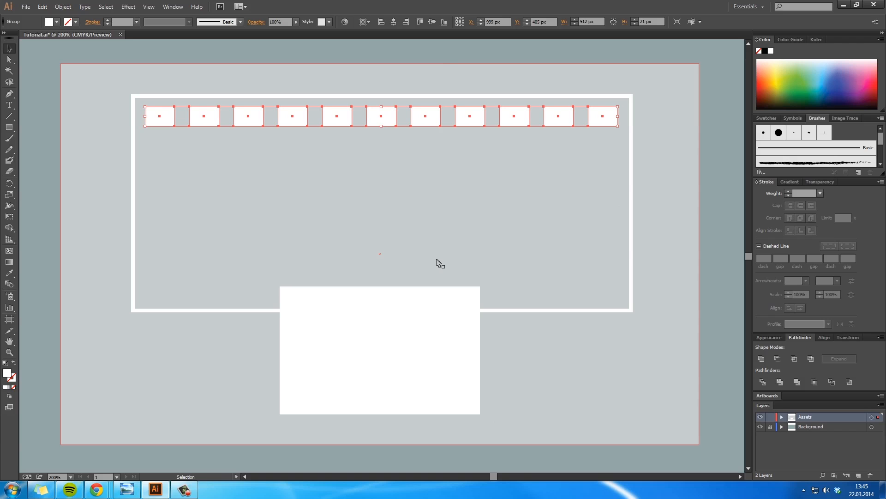
{"action": "left_click", "coordinate": [480, 206]}
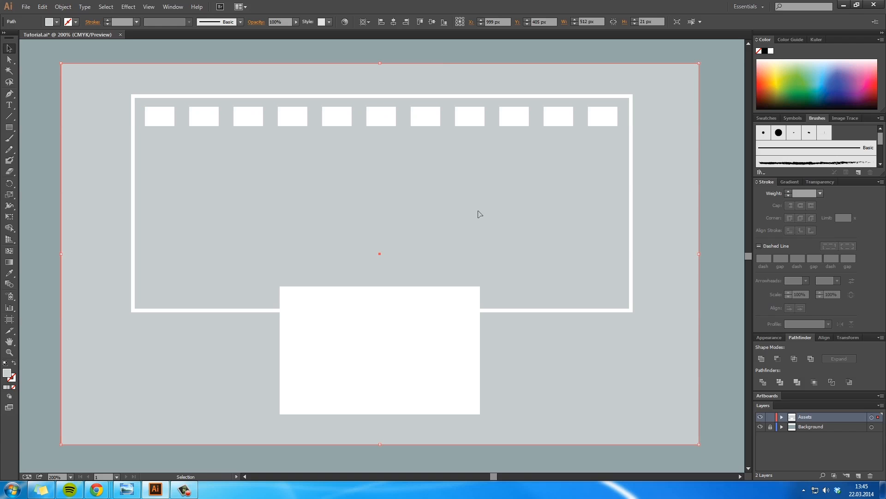
{"action": "left_click", "coordinate": [717, 207]}
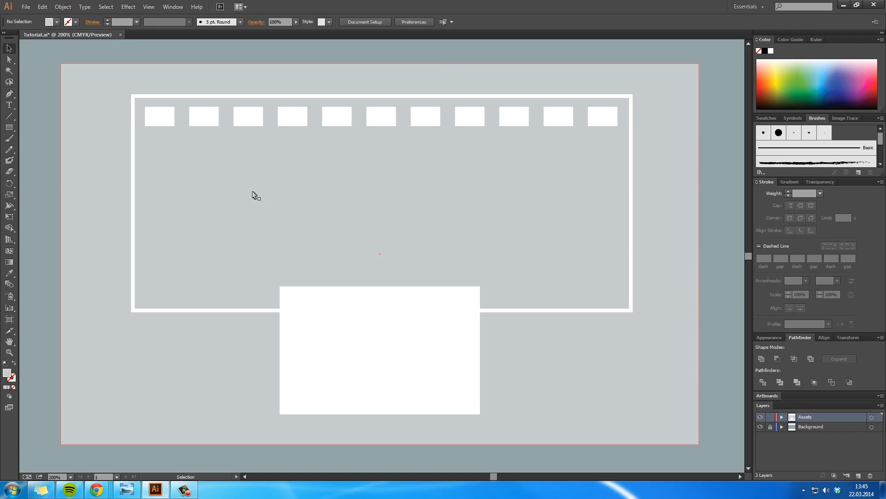
Step: Draw a white rectangle about 32 × 27.5 px under the first rectangle of the top row
{"action": "left_click", "coordinate": [9, 128]}
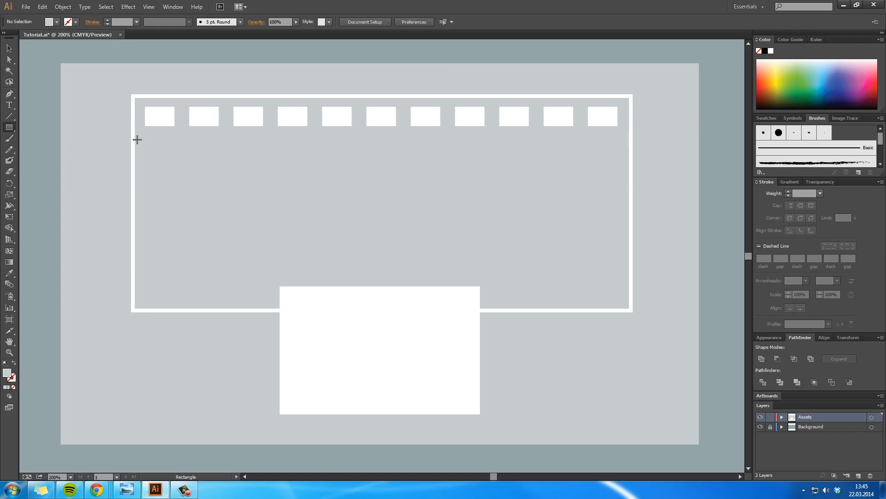
{"action": "left_click_drag", "start_coordinate": [146, 139], "coordinate": [176, 164]}
{"action": "left_click_drag", "start_coordinate": [176, 164], "coordinate": [177, 164]}
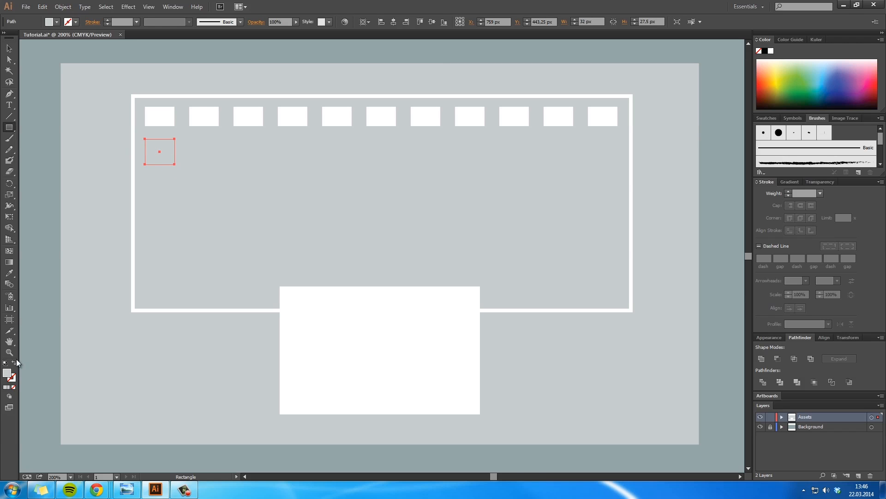
{"action": "double_click", "coordinate": [8, 373]}
{"action": "type", "text": "ffffff"}
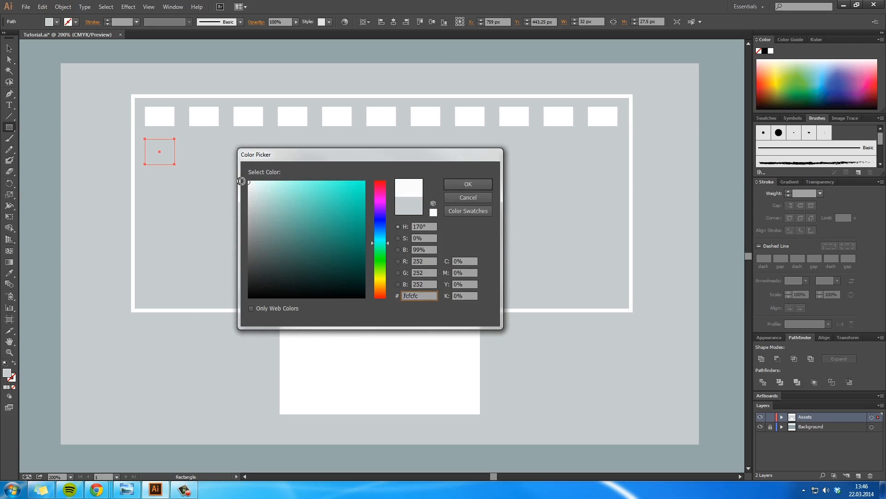
{"action": "left_click", "coordinate": [470, 182]}
{"action": "left_click", "coordinate": [8, 49]}
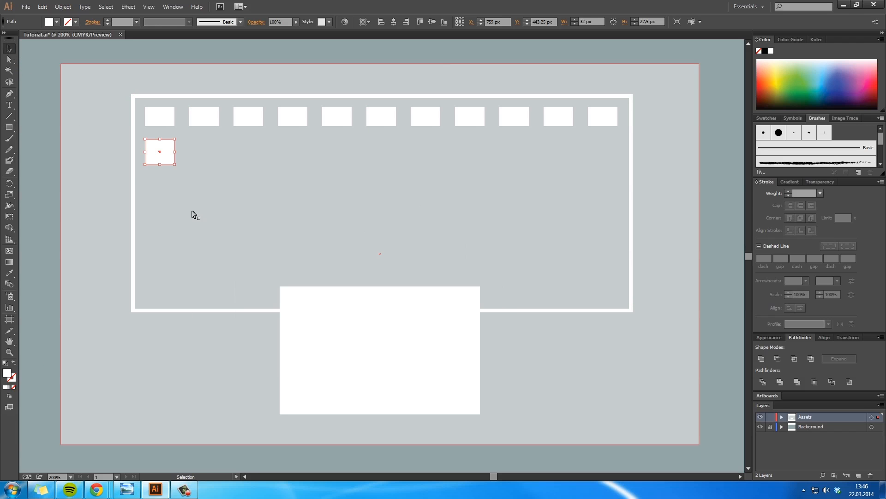
Step: Nudge the new rectangle up 3 px, closer to the top row
{"action": "key", "text": "Up"}
{"action": "key", "text": "Up"}
{"action": "key", "text": "Up"}
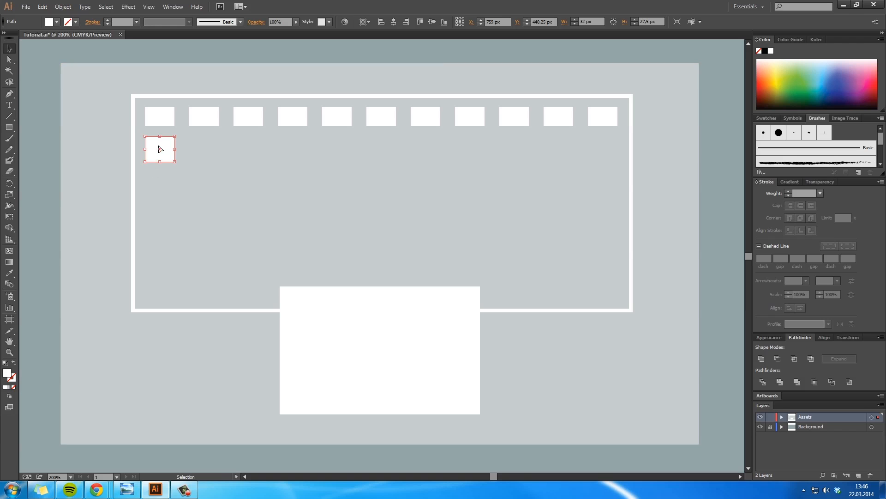
Step: Reapply the last Transform effect to the new rectangle and expand the resulting second row's appearance
{"action": "left_click", "coordinate": [128, 7]}
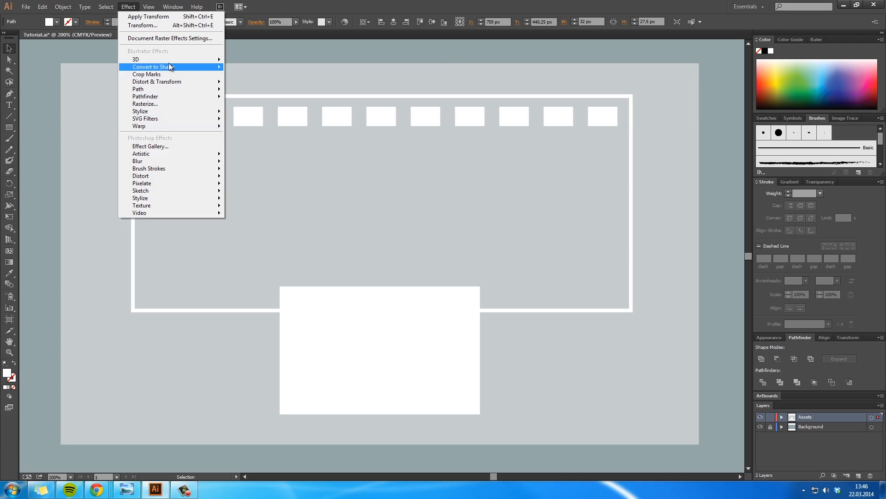
{"action": "left_click", "coordinate": [136, 17]}
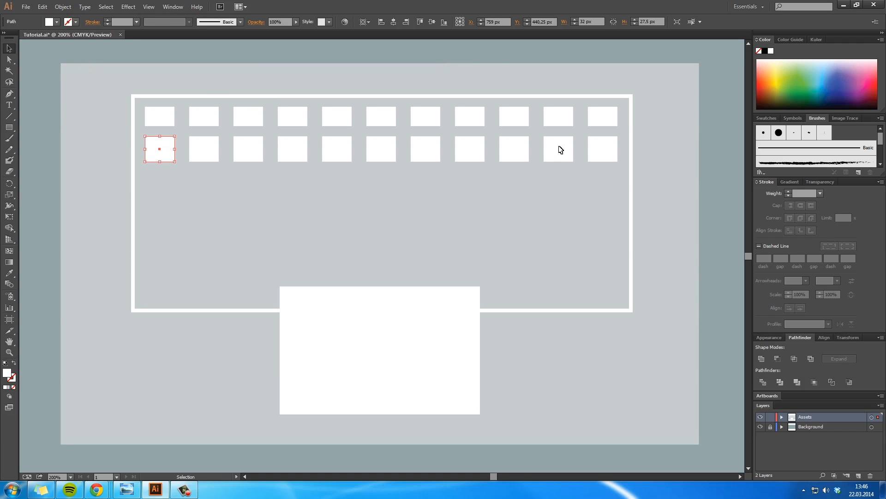
{"action": "left_click", "coordinate": [63, 7]}
{"action": "left_click", "coordinate": [102, 119]}
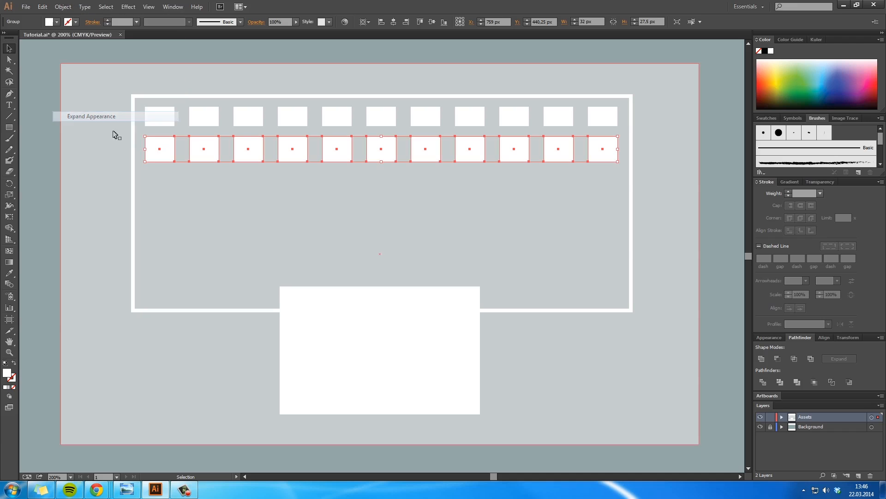
{"action": "left_click", "coordinate": [639, 181]}
Step: Widen the second row's last rectangle leftwards until it overlaps the rectangle beside it
{"action": "key", "text": "a"}
{"action": "left_click", "coordinate": [590, 150]}
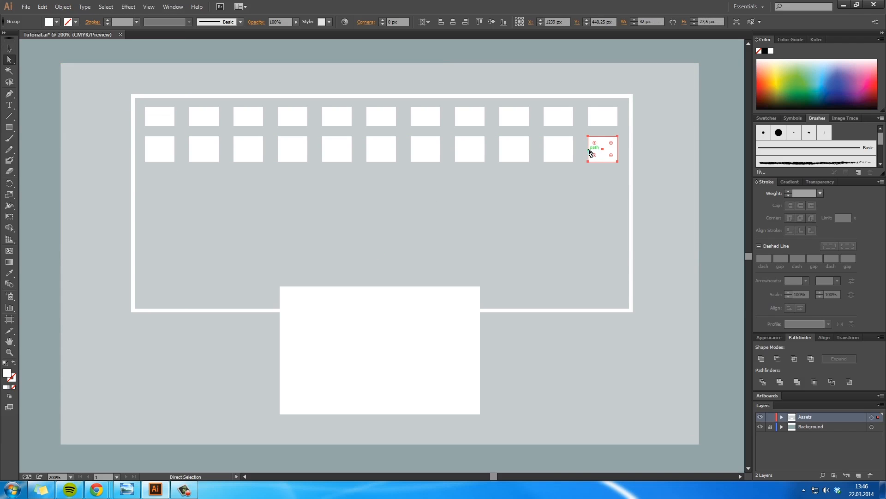
{"action": "key", "text": "v"}
{"action": "left_click_drag", "start_coordinate": [589, 148], "coordinate": [565, 147]}
{"action": "left_click", "coordinate": [552, 157], "text": "shift"}
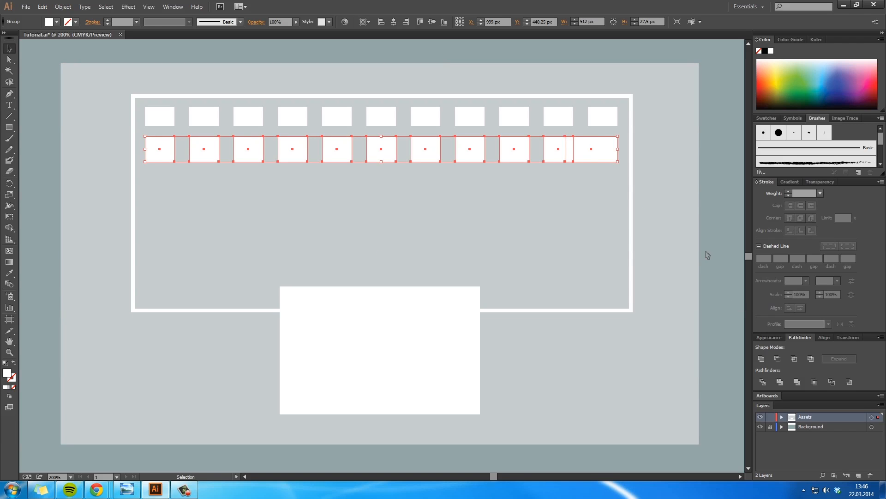
Step: Merge the second row's last two overlapping rectangles into a single wide rectangle
{"action": "left_click", "coordinate": [610, 172]}
{"action": "key", "text": "a"}
{"action": "left_click", "coordinate": [568, 156]}
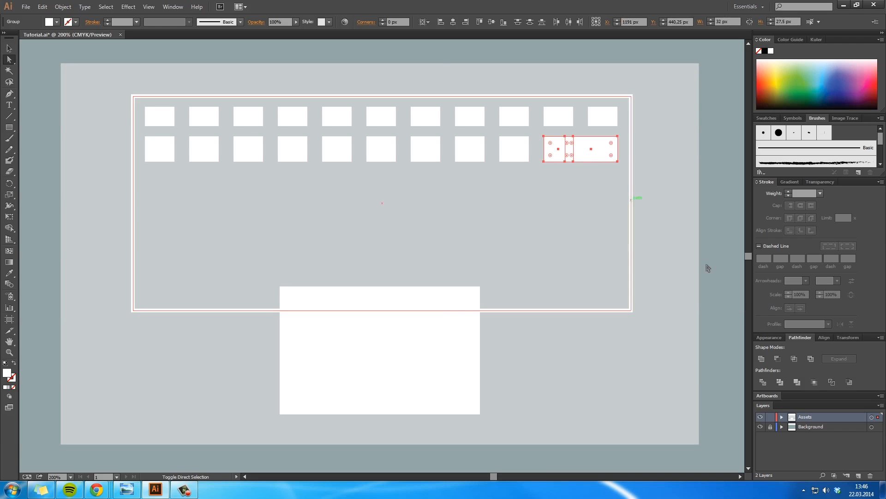
{"action": "left_click", "coordinate": [623, 261]}
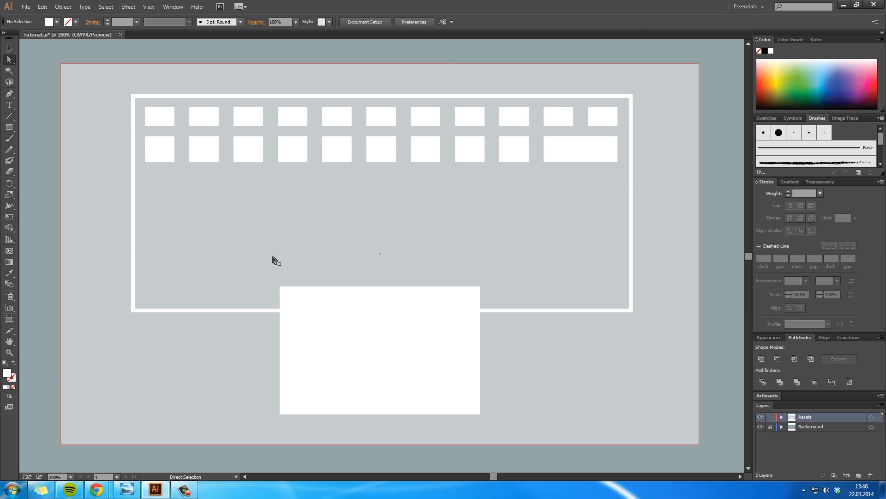
Step: Duplicate the second row straight down to form a third row of rectangles
{"action": "key", "text": "v"}
{"action": "left_click", "coordinate": [159, 146]}
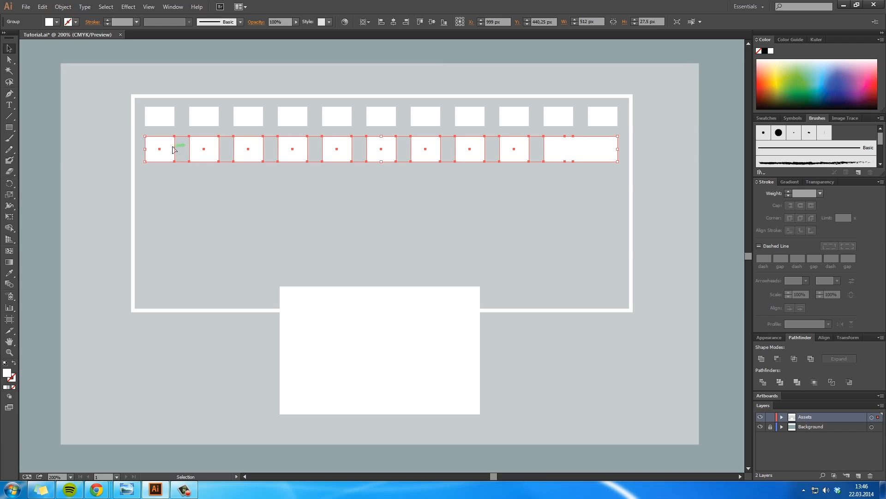
{"action": "left_click_drag", "start_coordinate": [172, 154], "coordinate": [173, 186]}
{"action": "left_click", "coordinate": [185, 224]}
{"action": "left_click", "coordinate": [160, 185]}
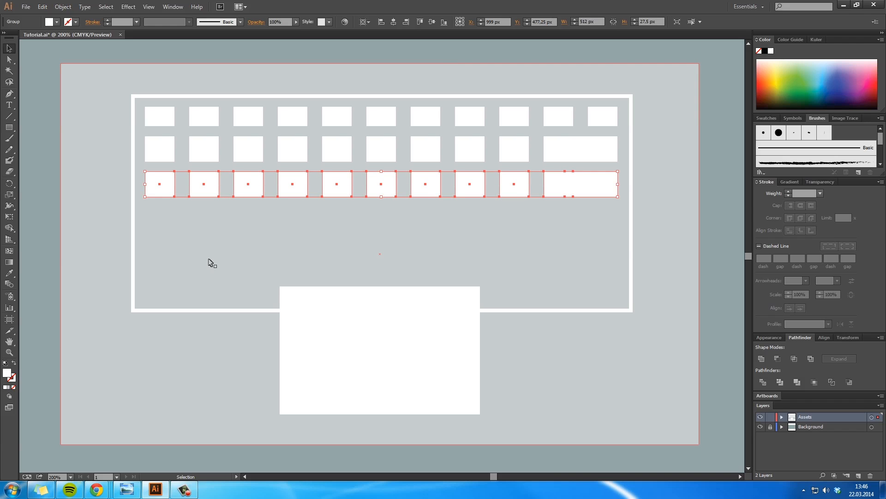
Step: Widen the third row's first rectangle rightwards to about 43.5 px, then clear the selection
{"action": "key", "text": "a"}
{"action": "left_click", "coordinate": [167, 189]}
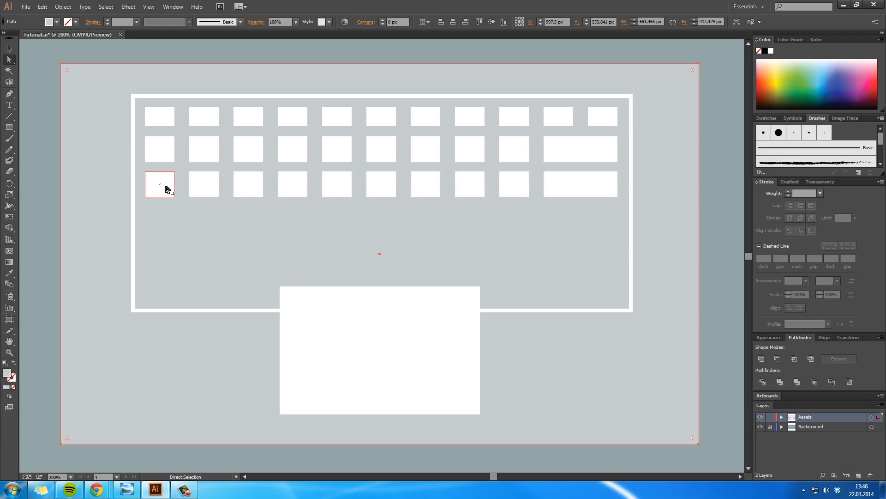
{"action": "left_click", "coordinate": [167, 189]}
{"action": "left_click_drag", "start_coordinate": [175, 186], "coordinate": [186, 186]}
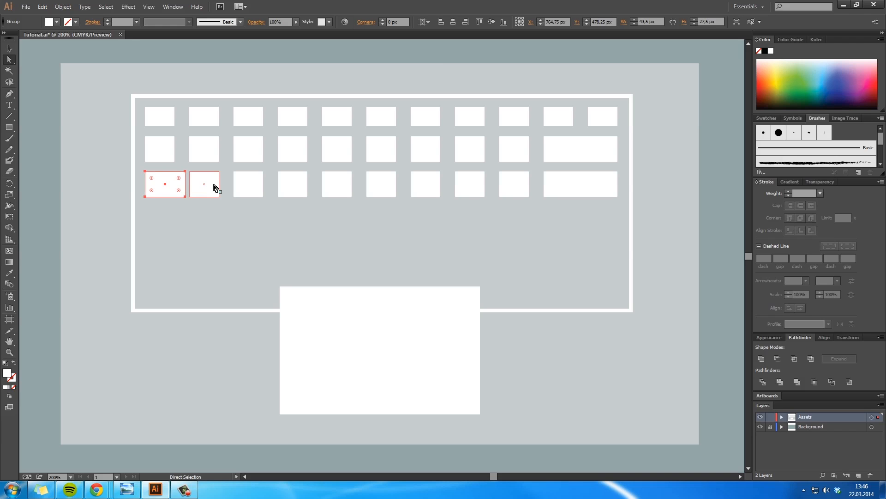
{"action": "key", "text": "v"}
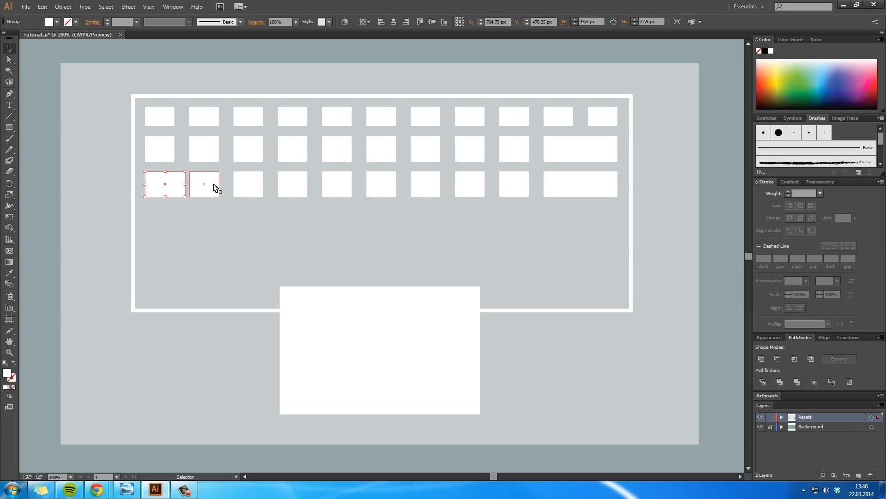
{"action": "left_click", "coordinate": [214, 185]}
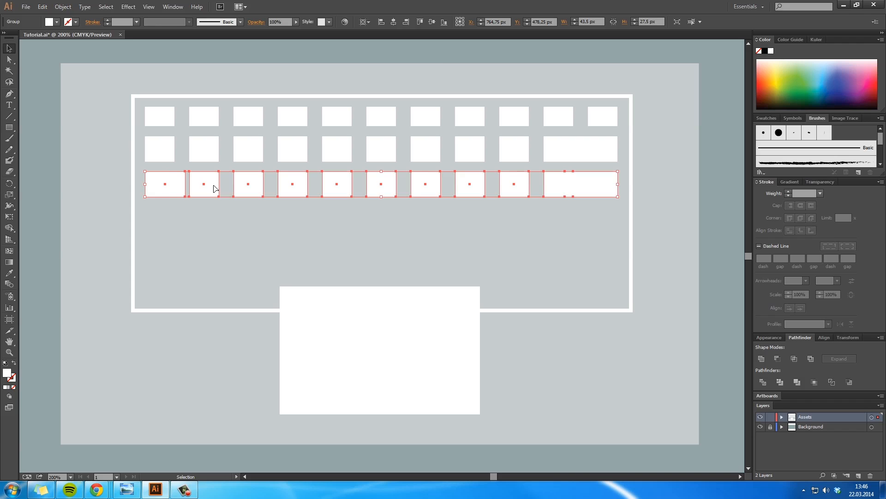
{"action": "left_click", "coordinate": [700, 220]}
Step: Delete the wide rectangle at the end of the third row
{"action": "key", "text": "a"}
{"action": "left_click", "coordinate": [595, 181]}
{"action": "right_click", "coordinate": [594, 179]}
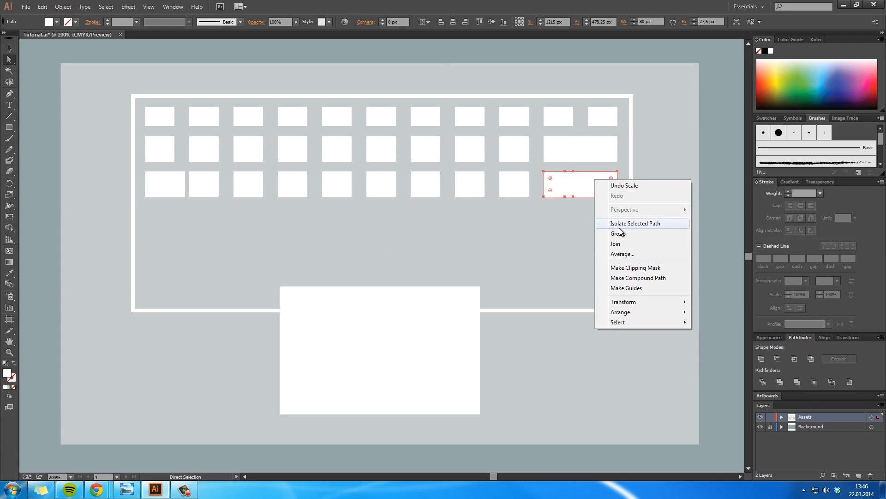
{"action": "left_click", "coordinate": [576, 178]}
{"action": "key", "text": "Delete"}
Step: Copy the third row's last rectangle to the row's end and widen it to align with the right edge of the rows above
{"action": "left_click", "coordinate": [524, 186]}
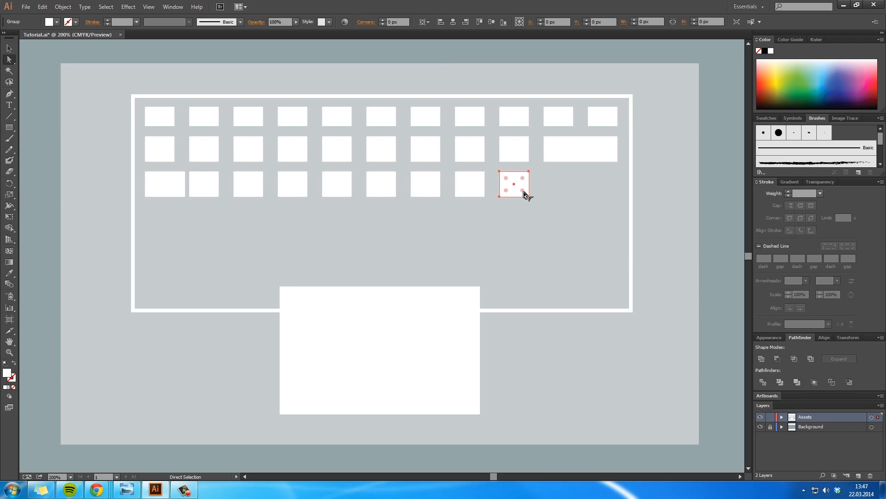
{"action": "left_click_drag", "start_coordinate": [525, 183], "coordinate": [568, 183]}
{"action": "key", "text": "v"}
{"action": "left_click", "coordinate": [519, 192]}
Step: Shift the third row's seven middle rectangles, from the third to the ninth, about 13 px right
{"action": "key", "text": "a"}
{"action": "left_click", "coordinate": [625, 200]}
{"action": "left_click", "coordinate": [506, 189]}
{"action": "left_click", "coordinate": [477, 192], "text": "shift"}
{"action": "left_click", "coordinate": [418, 192], "text": "shift"}
{"action": "left_click", "coordinate": [383, 190], "text": "shift"}
{"action": "left_click", "coordinate": [342, 190], "text": "shift"}
{"action": "left_click", "coordinate": [257, 187], "text": "shift"}
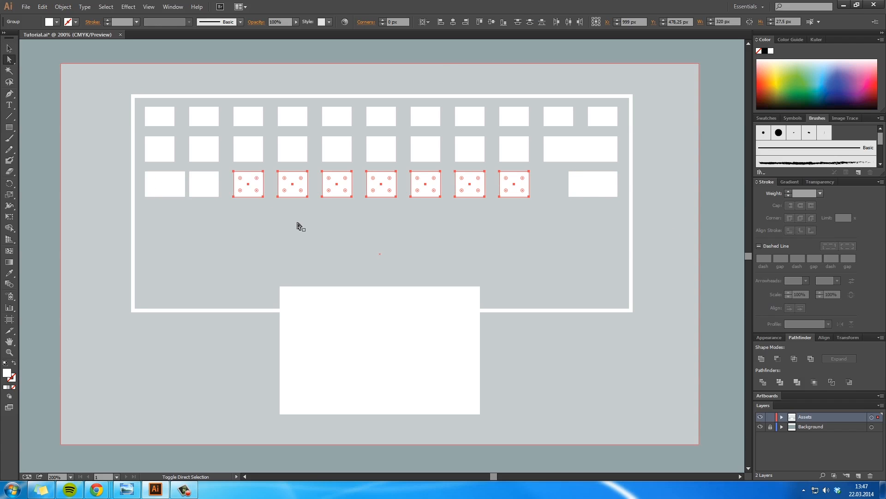
{"action": "key", "text": "shift+Right"}
{"action": "key", "text": "Right"}
{"action": "key", "text": "Right"}
{"action": "key", "text": "Right"}
{"action": "key", "text": "Right"}
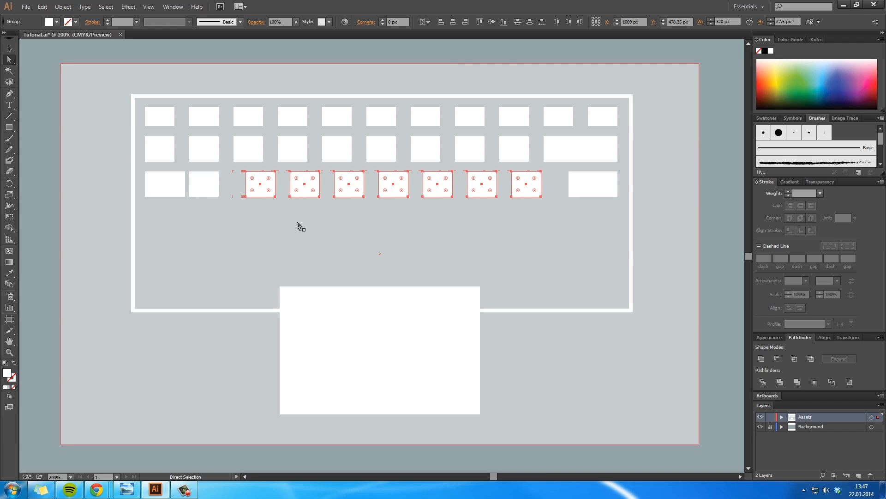
{"action": "key", "text": "Left"}
{"action": "key", "text": "Left"}
{"action": "key", "text": "Right"}
{"action": "key", "text": "Right"}
{"action": "key", "text": "Right"}
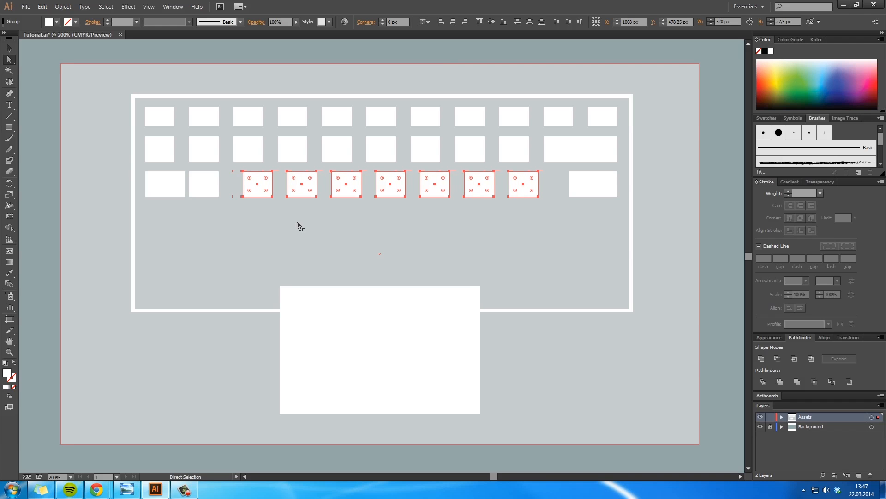
{"action": "key", "text": "Right"}
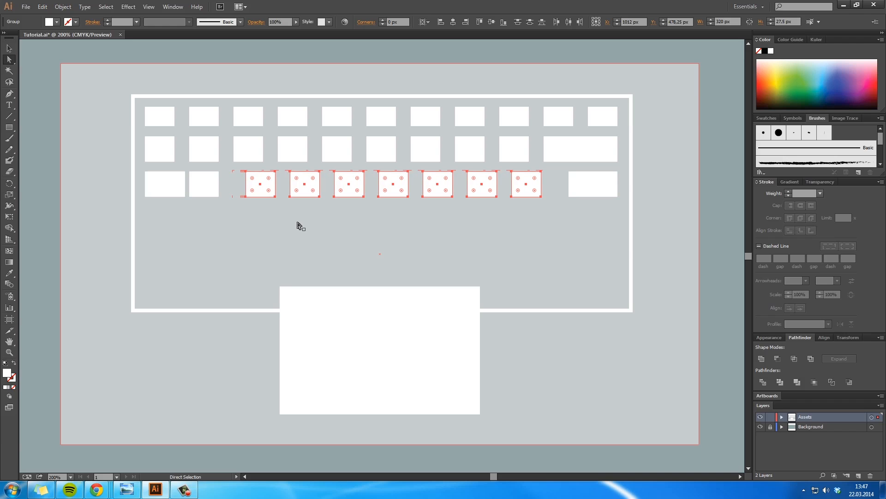
Step: Shift the third row's second rectangle 12 px to the right
{"action": "left_click", "coordinate": [210, 191]}
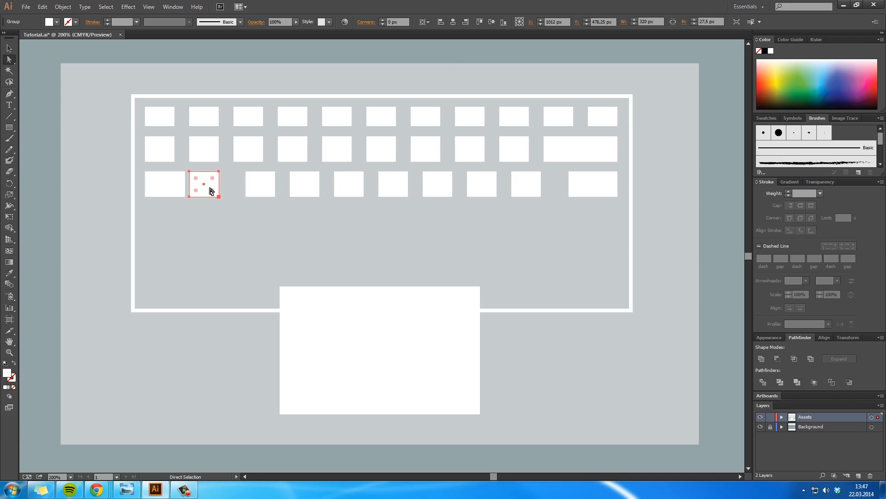
{"action": "key", "text": "shift+Right"}
{"action": "key", "text": "Right"}
{"action": "key", "text": "Right"}
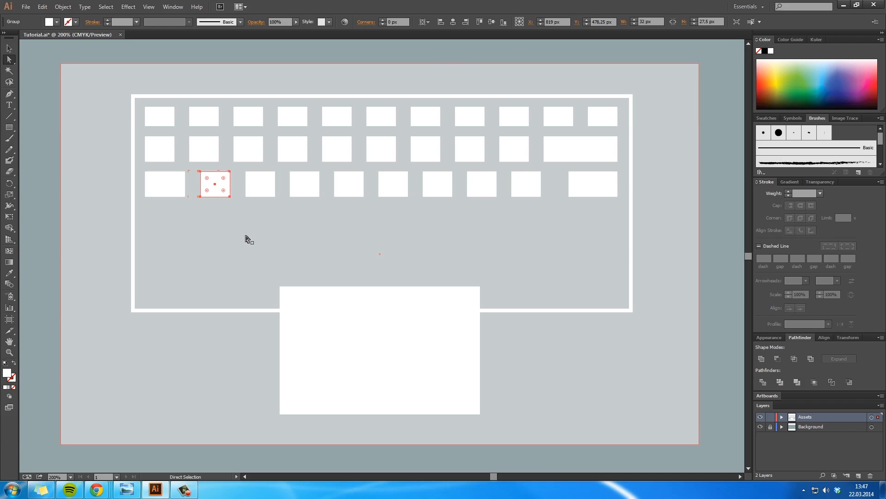
Step: Widen the third row's first rectangle about 5 px to the right
{"action": "left_click", "coordinate": [179, 194]}
{"action": "key", "text": "v"}
{"action": "left_click_drag", "start_coordinate": [186, 184], "coordinate": [192, 186]}
{"action": "left_click", "coordinate": [221, 186]}
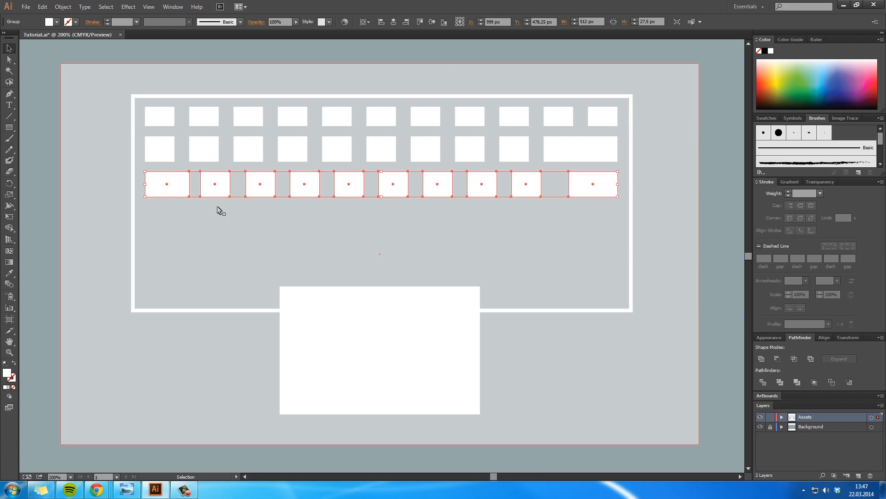
Step: Nudge the third row's second rectangle about 1 px right, even with the spacing of its neighbours, and clear its selection
{"action": "key", "text": "a"}
{"action": "left_click", "coordinate": [221, 191]}
{"action": "key", "text": "Right"}
{"action": "key", "text": "Right"}
{"action": "key", "text": "Left"}
{"action": "key", "text": "Left"}
{"action": "left_click", "coordinate": [228, 234]}
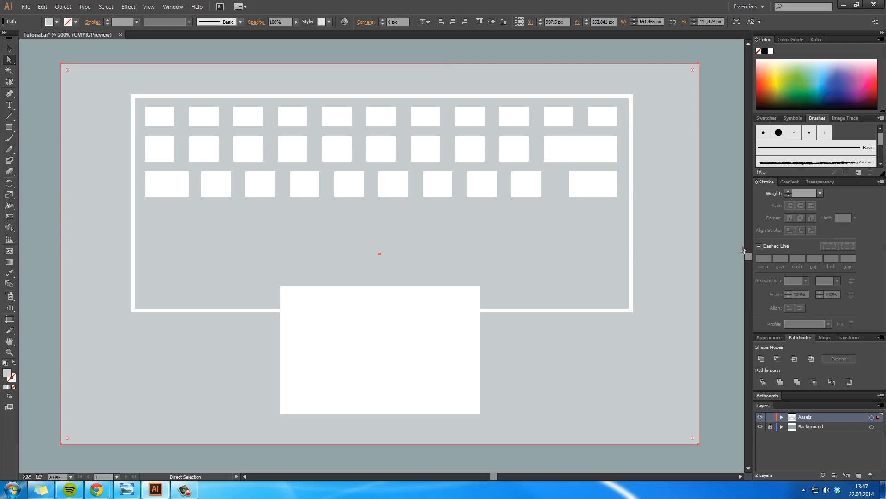
Step: Shift the third row's eight middle rectangles, from the second to the ninth, 10 px right and clear the selection
{"action": "left_click", "coordinate": [537, 189]}
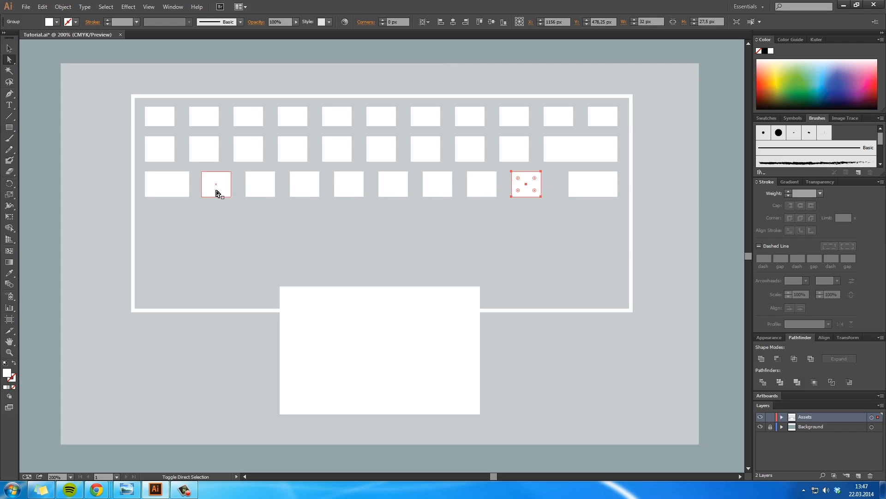
{"action": "left_click", "coordinate": [218, 191], "text": "shift"}
{"action": "left_click", "coordinate": [262, 191], "text": "shift"}
{"action": "left_click", "coordinate": [316, 191], "text": "shift"}
{"action": "left_click", "coordinate": [395, 193], "text": "shift"}
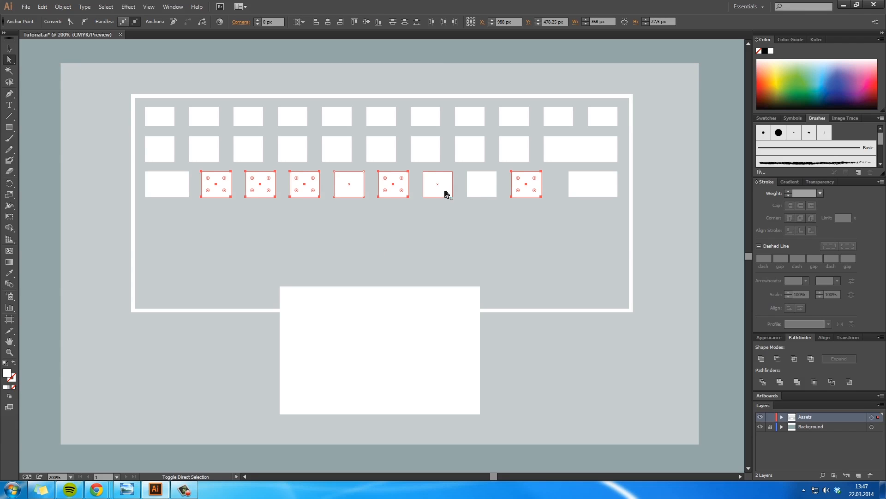
{"action": "left_click", "coordinate": [359, 192], "text": "shift"}
{"action": "left_click", "coordinate": [441, 193], "text": "shift"}
{"action": "left_click", "coordinate": [478, 193], "text": "shift"}
{"action": "key", "text": "shift+Right"}
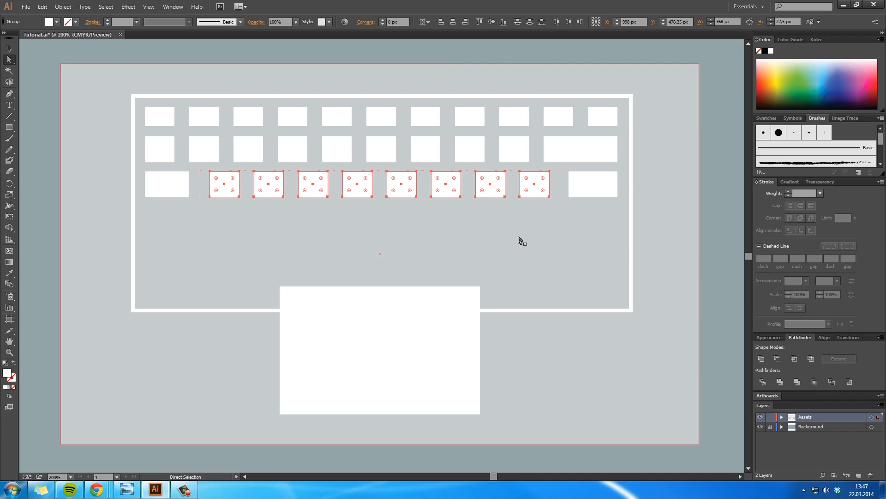
{"action": "left_click", "coordinate": [708, 242]}
Step: Copy the third row of rectangles directly beneath itself as a fourth row
{"action": "key", "text": "space"}
{"action": "left_click_drag", "start_coordinate": [595, 290], "coordinate": [612, 265]}
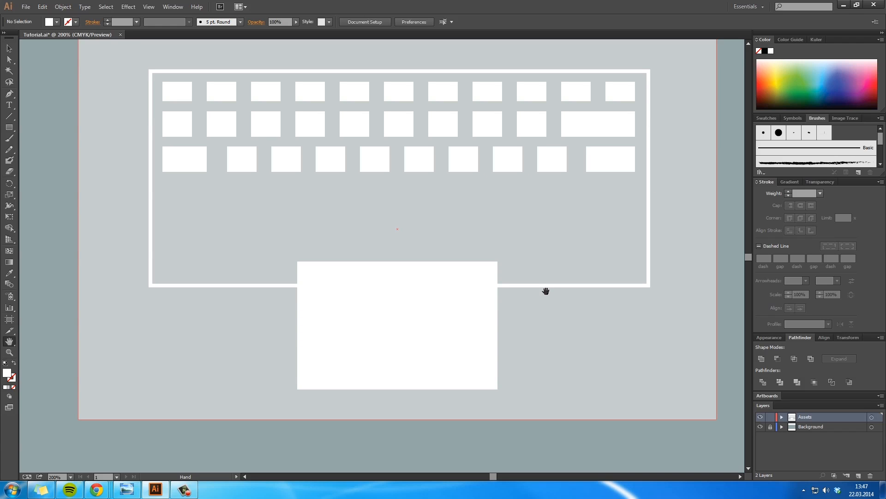
{"action": "left_click", "coordinate": [177, 166]}
{"action": "left_click_drag", "start_coordinate": [202, 168], "coordinate": [222, 196]}
Step: Widen the fourth row's first rectangle rightwards to 64 px
{"action": "key", "text": "a"}
{"action": "left_click", "coordinate": [202, 218]}
{"action": "left_click", "coordinate": [200, 200]}
{"action": "key", "text": "v"}
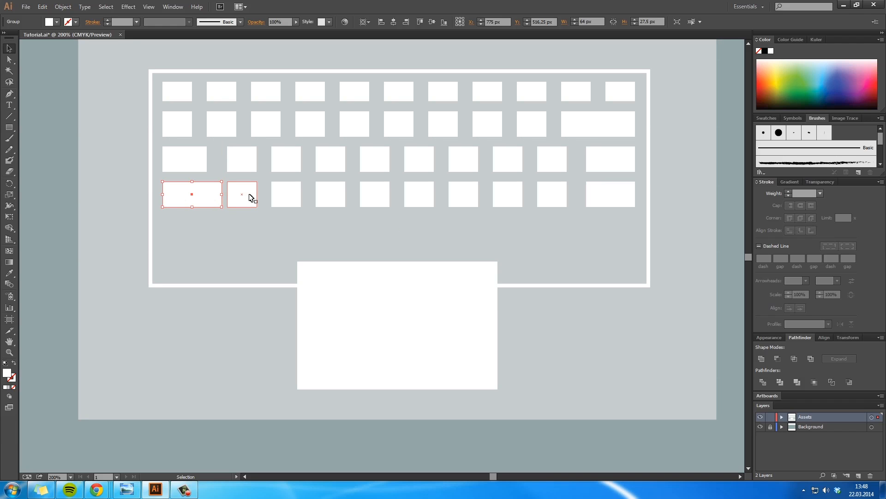
Step: Delete the fourth row's ninth rectangle, just before the wide one at the end
{"action": "left_click", "coordinate": [556, 203], "text": "shift"}
{"action": "key", "text": "a"}
{"action": "left_click", "coordinate": [560, 202]}
{"action": "key", "text": "Delete"}
Step: Widen the fourth row's last rectangle leftwards to 80 px, in line with the second row's wide rectangle
{"action": "left_click", "coordinate": [588, 192]}
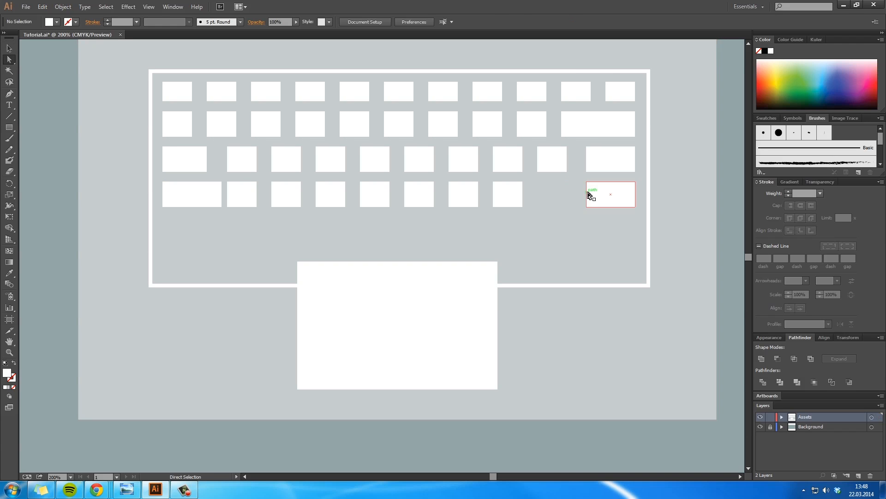
{"action": "key", "text": "v"}
{"action": "left_click_drag", "start_coordinate": [587, 194], "coordinate": [559, 194]}
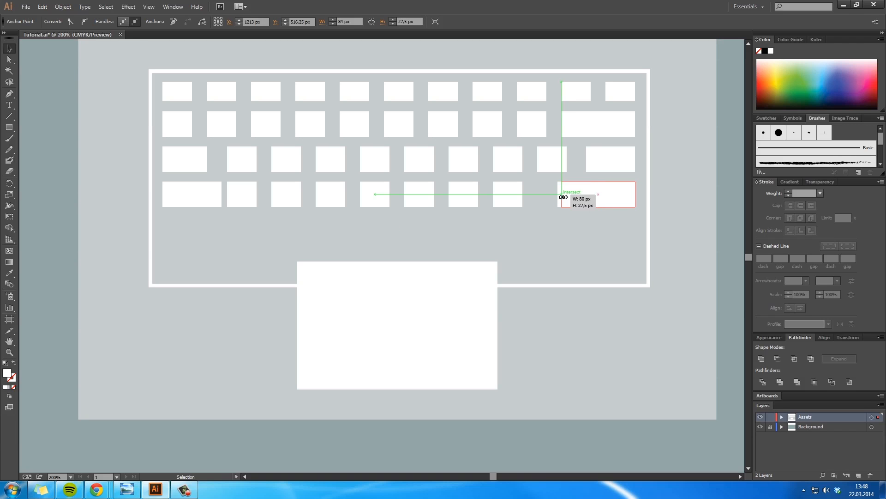
Step: Shift the fourth row's seven middle rectangles, from the second to the eighth, about 19 px right and clear the selection
{"action": "left_click", "coordinate": [298, 205]}
{"action": "key", "text": "a"}
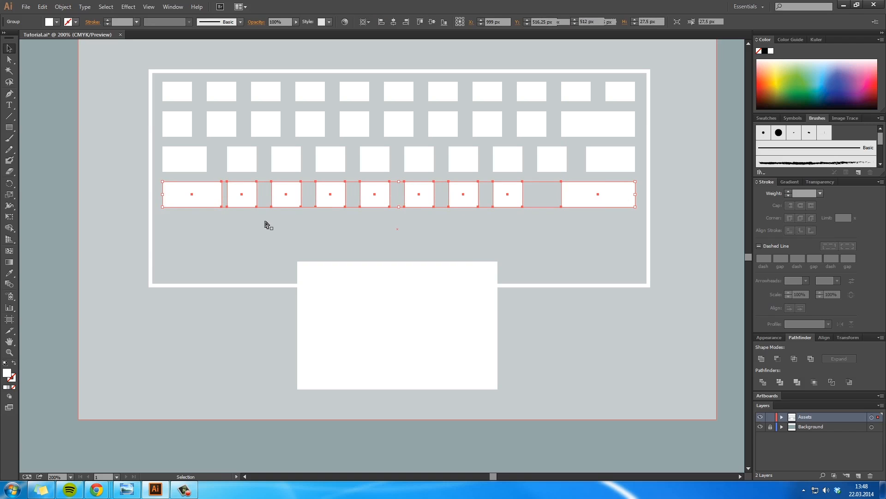
{"action": "left_click", "coordinate": [248, 202]}
{"action": "left_click", "coordinate": [252, 202]}
{"action": "left_click", "coordinate": [286, 195], "text": "shift"}
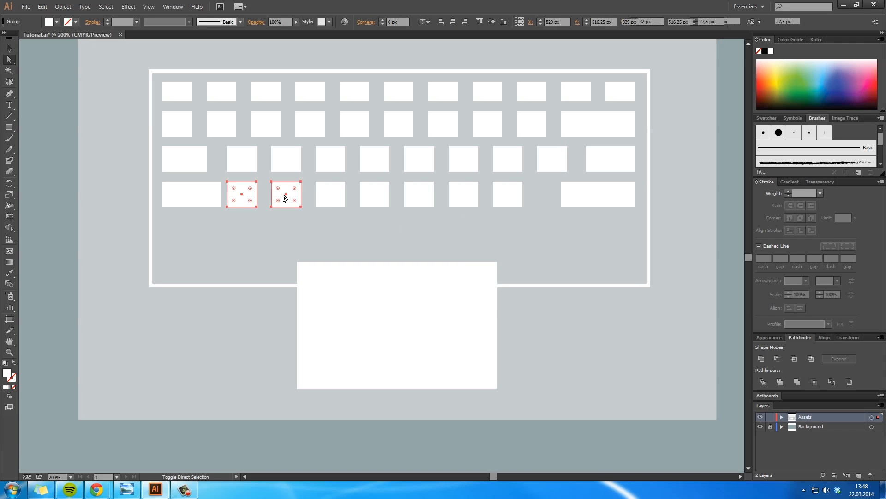
{"action": "left_click", "coordinate": [331, 196], "text": "shift"}
{"action": "left_click", "coordinate": [375, 202], "text": "shift"}
{"action": "left_click", "coordinate": [418, 197], "text": "shift"}
{"action": "left_click", "coordinate": [463, 198], "text": "shift"}
{"action": "left_click", "coordinate": [500, 199], "text": "shift"}
{"action": "key", "text": "shift+Right"}
{"action": "key", "text": "shift+Right"}
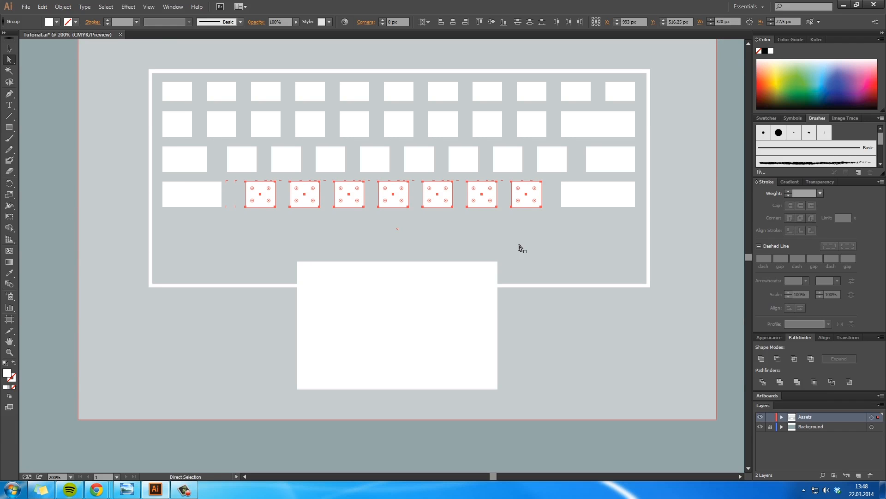
{"action": "left_click", "coordinate": [567, 236]}
Step: Widen the fourth row's first rectangle about 12 px further to the right
{"action": "left_click", "coordinate": [192, 196]}
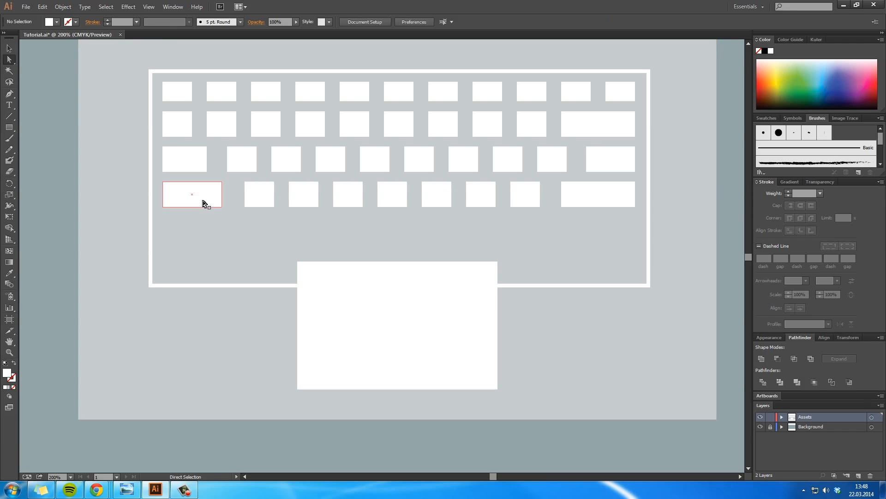
{"action": "left_click_drag", "start_coordinate": [222, 196], "coordinate": [234, 196]}
{"action": "key", "text": "v"}
{"action": "key", "text": "a"}
Step: Select the fourth row's seven middle rectangles, from the second to the eighth
{"action": "left_click", "coordinate": [271, 200]}
{"action": "left_click", "coordinate": [303, 194], "text": "shift"}
{"action": "left_click", "coordinate": [342, 199], "text": "shift"}
{"action": "left_click", "coordinate": [391, 200], "text": "shift"}
{"action": "left_click", "coordinate": [435, 199], "text": "shift"}
{"action": "left_click", "coordinate": [476, 199], "text": "shift"}
{"action": "left_click", "coordinate": [517, 200], "text": "shift"}
{"action": "key", "text": "shift+Right"}
{"action": "key", "text": "Left"}
{"action": "key", "text": "Left"}
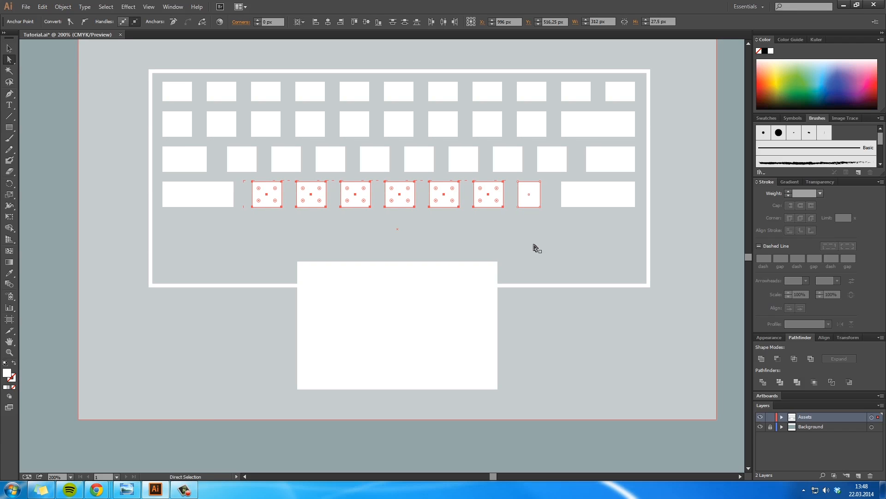
{"action": "key", "text": "ctrl+z"}
{"action": "key", "text": "ctrl+z"}
{"action": "key", "text": "ctrl+z"}
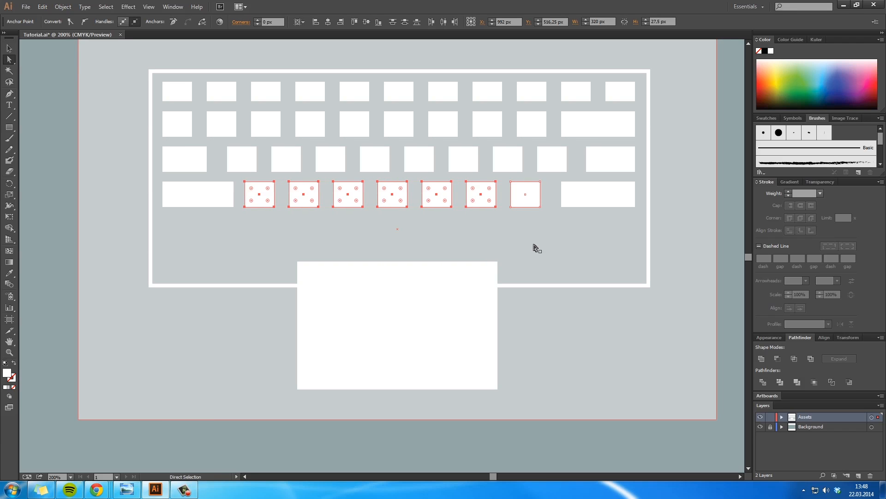
Step: Select all of the fourth row's eighth rectangle too, shift the seven middle rectangles about 5 px right, and clear the selection
{"action": "left_click", "coordinate": [537, 202], "text": "shift"}
{"action": "key", "text": "Left"}
{"action": "key", "text": "Left"}
{"action": "key", "text": "Left"}
{"action": "key", "text": "Left"}
{"action": "key", "text": "Left"}
{"action": "key", "text": "Left"}
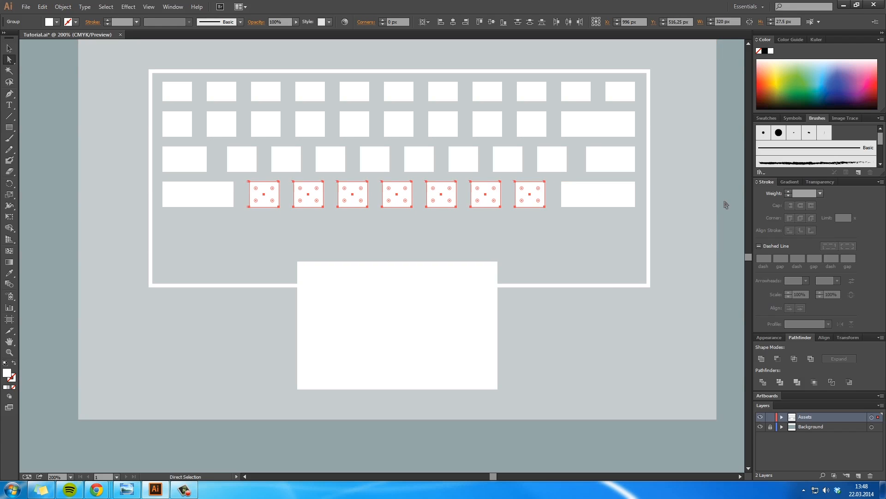
{"action": "left_click", "coordinate": [593, 283]}
Step: Copy the second row beneath the fourth as a fifth row, and delete the white frame around the rows
{"action": "key", "text": "space"}
{"action": "left_click_drag", "start_coordinate": [560, 251], "coordinate": [559, 294]}
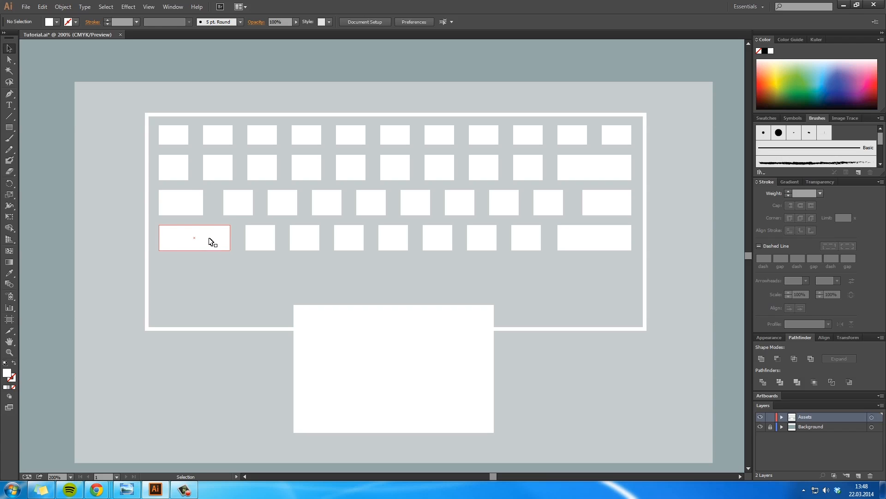
{"action": "left_click_drag", "start_coordinate": [176, 168], "coordinate": [180, 284]}
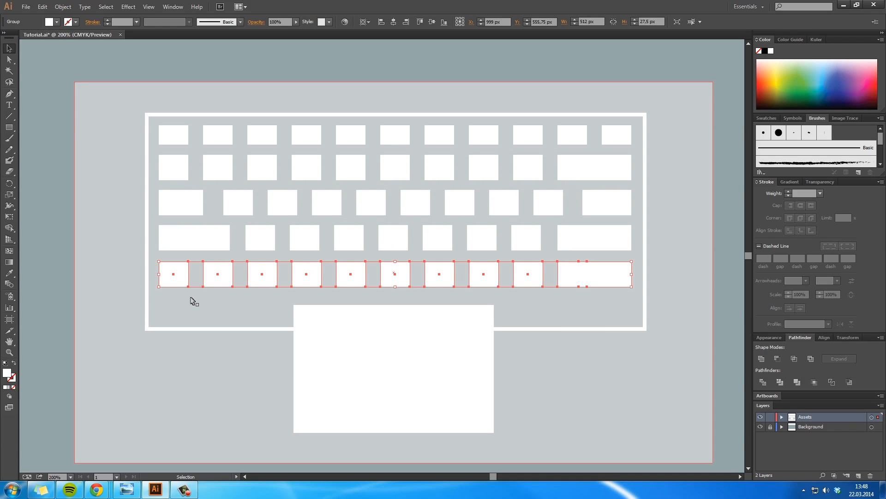
{"action": "left_click", "coordinate": [554, 328]}
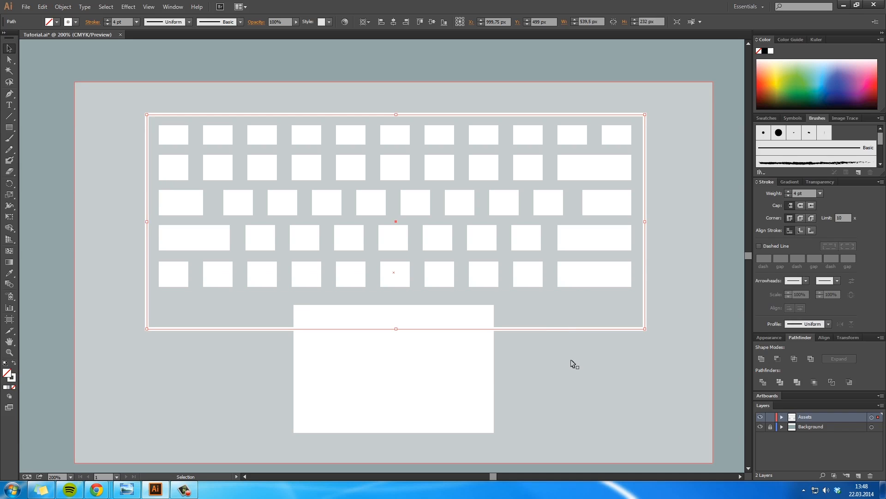
{"action": "key", "text": "Delete"}
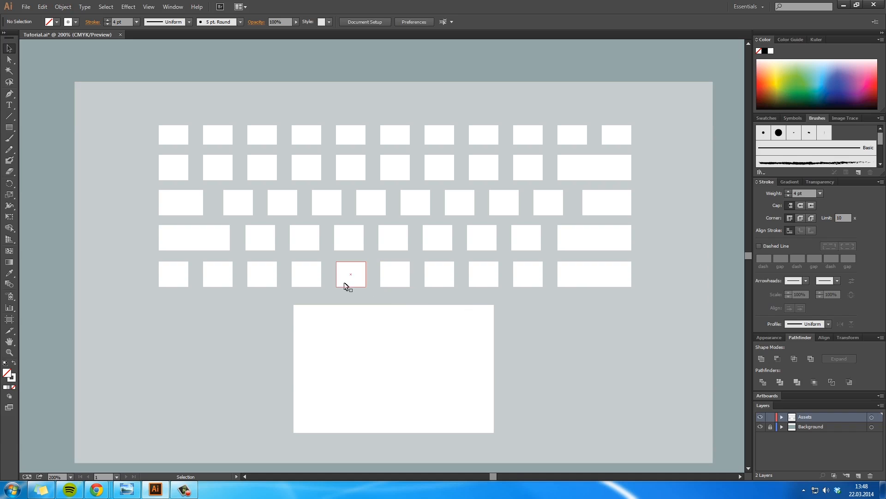
Step: Widen the fifth row's fourth rectangle rightwards to the eighth rectangle's right edge to form a space bar
{"action": "left_click", "coordinate": [314, 280]}
{"action": "key", "text": "ctrl+shift+g"}
{"action": "left_click", "coordinate": [319, 298]}
{"action": "left_click", "coordinate": [311, 279]}
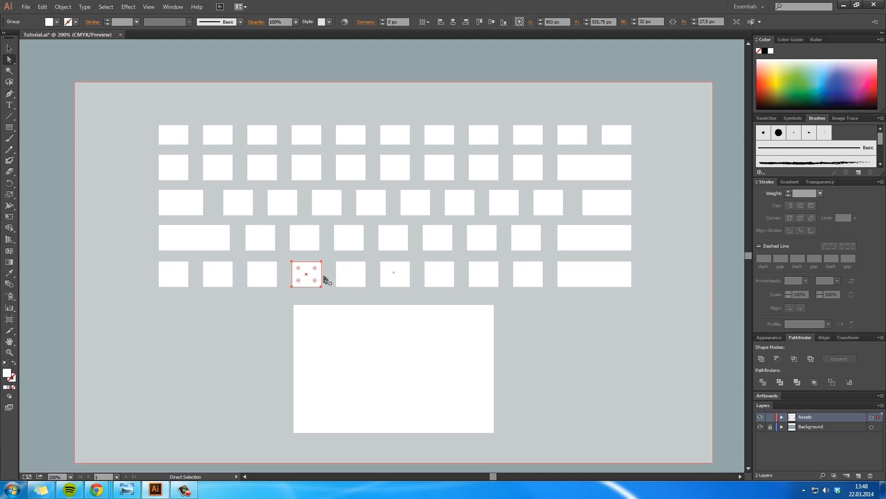
{"action": "left_click_drag", "start_coordinate": [322, 276], "coordinate": [498, 276]}
{"action": "left_click", "coordinate": [537, 326]}
{"action": "key", "text": "a"}
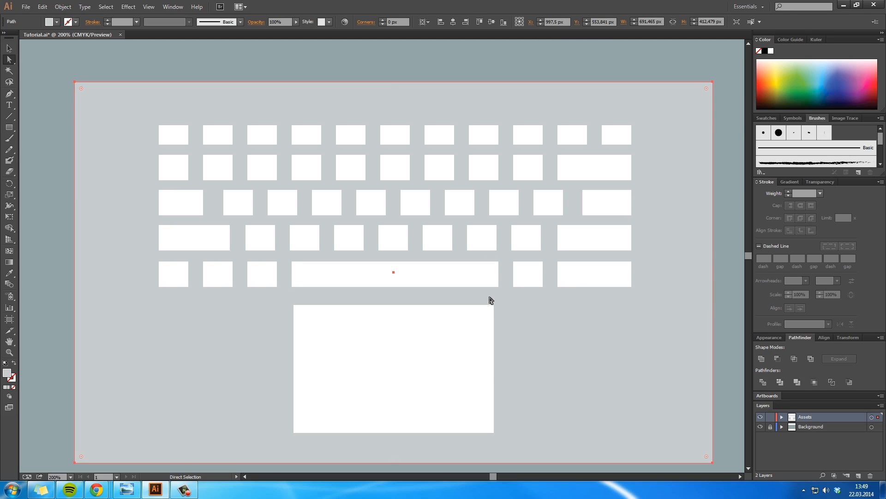
Step: Align the fifth row's space bar and the rectangle after it with the fourth row, leaving no sliver at the bar's end
{"action": "left_click", "coordinate": [519, 285]}
{"action": "left_click", "coordinate": [525, 311]}
{"action": "left_click", "coordinate": [497, 280]}
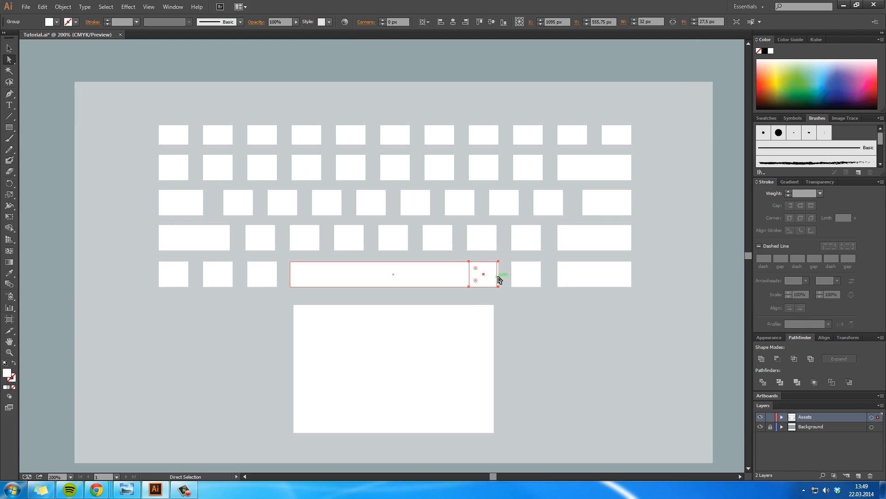
{"action": "left_click", "coordinate": [500, 279]}
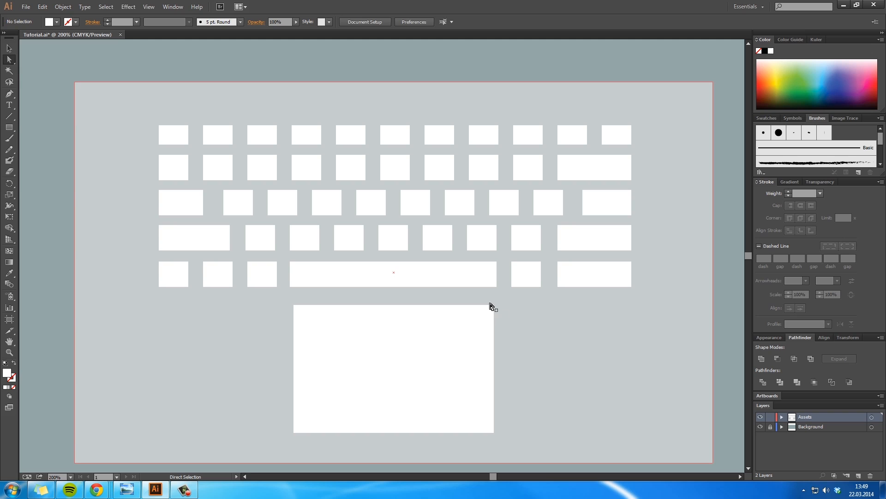
Step: Nudge the fifth row's third and second rectangles about 2 px left and clear their selection
{"action": "left_click", "coordinate": [259, 276]}
{"action": "left_click", "coordinate": [224, 283]}
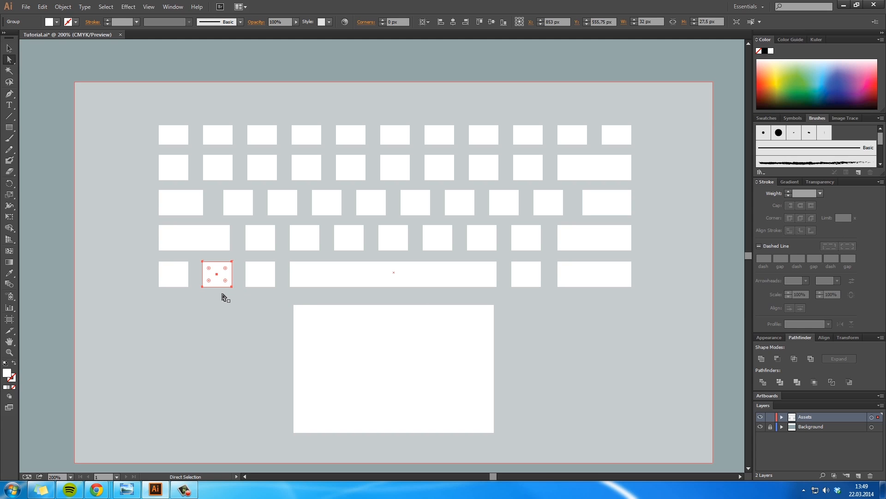
{"action": "left_click", "coordinate": [223, 298]}
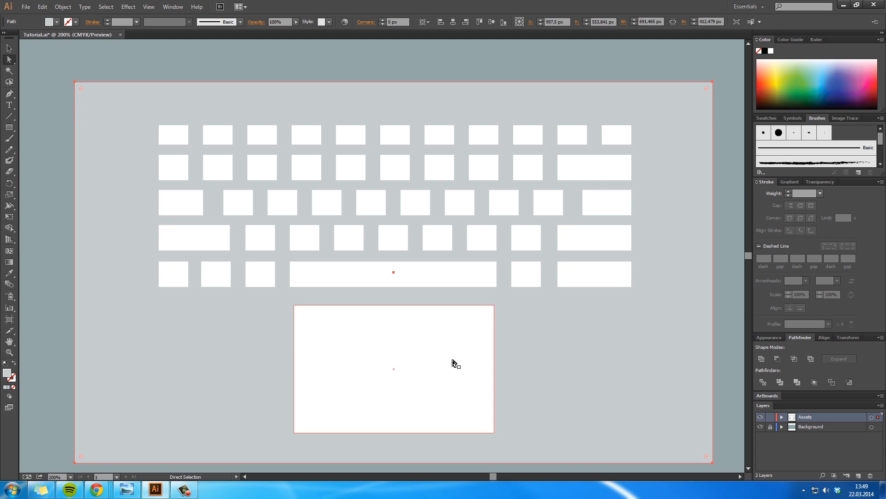
Step: Replace the fifth row's wide last rectangle with two copies of the small rectangle beside it, ending at the rows' right edge
{"action": "left_click", "coordinate": [604, 278]}
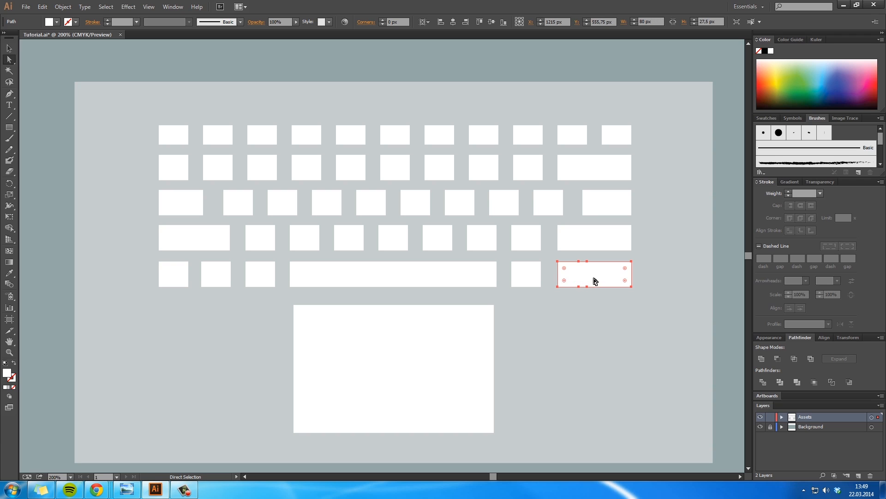
{"action": "key", "text": "Delete"}
{"action": "left_click", "coordinate": [530, 281], "text": "alt"}
{"action": "left_click_drag", "start_coordinate": [537, 279], "coordinate": [621, 287]}
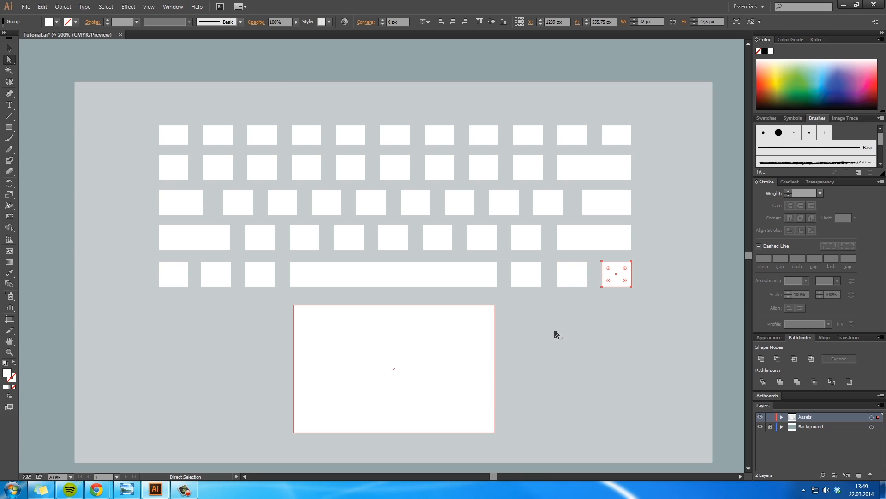
{"action": "left_click", "coordinate": [737, 301]}
Step: Save the document
{"action": "left_click", "coordinate": [659, 311], "text": "ctrl+alt"}
{"action": "left_click", "coordinate": [659, 312], "text": "ctrl+alt"}
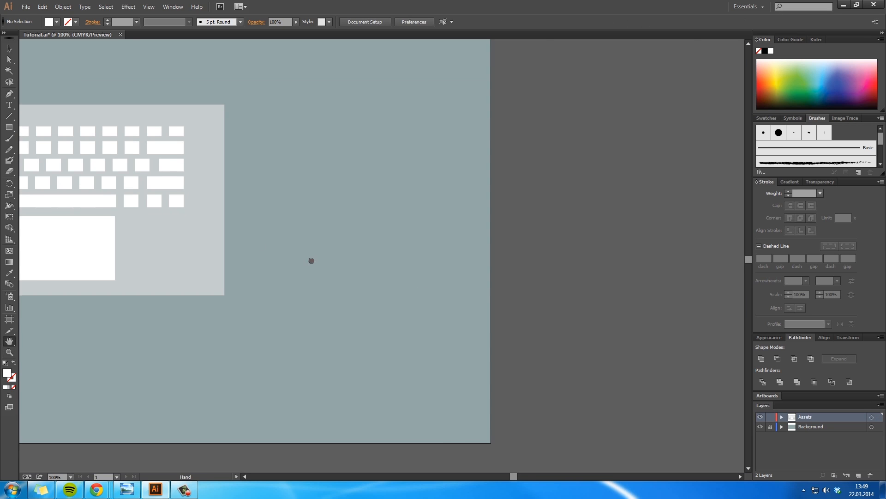
{"action": "left_click_drag", "start_coordinate": [275, 243], "coordinate": [520, 301]}
{"action": "left_click_drag", "start_coordinate": [422, 303], "coordinate": [490, 313]}
{"action": "left_click", "coordinate": [397, 304], "text": "ctrl"}
{"action": "left_click_drag", "start_coordinate": [403, 277], "coordinate": [441, 337]}
{"action": "key", "text": "ctrl+s"}
Step: Select the light grey rectangle behind the keys
{"action": "left_click_drag", "start_coordinate": [401, 306], "coordinate": [425, 288]}
{"action": "left_click", "coordinate": [411, 283], "text": "ctrl"}
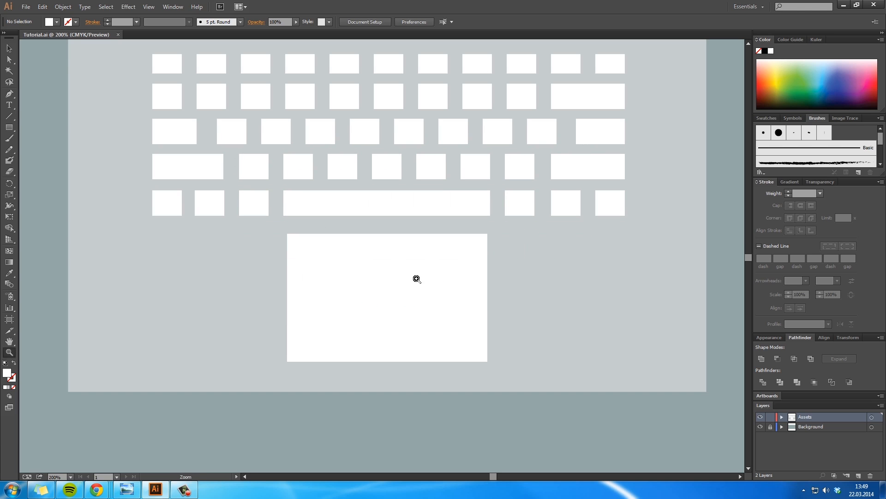
{"action": "left_click", "coordinate": [453, 223], "text": "ctrl+alt"}
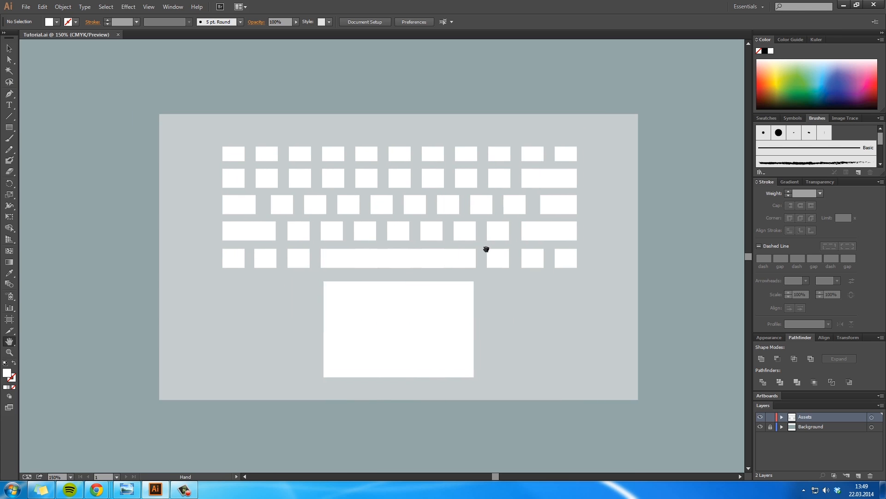
{"action": "left_click", "coordinate": [550, 328], "text": "ctrl"}
{"action": "key", "text": "a"}
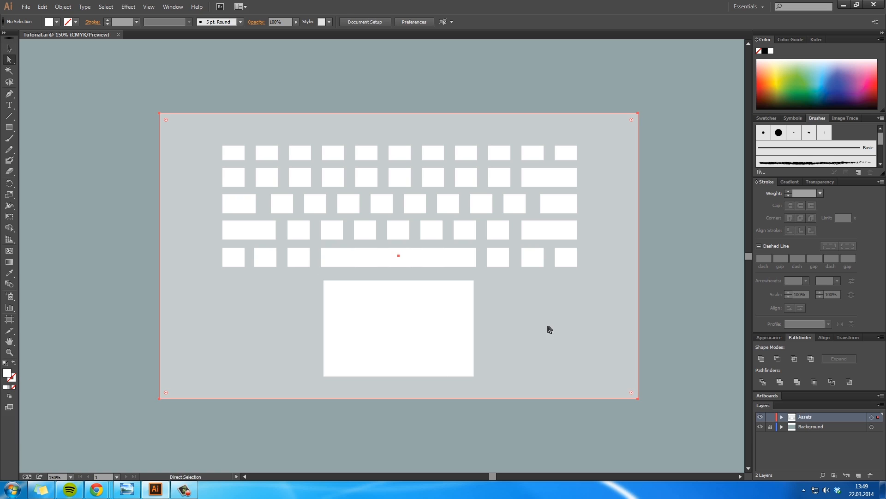
Step: Change the fill of the rectangle behind the keys to a slightly lighter, greenish grey and clear the selection
{"action": "double_click", "coordinate": [7, 373]}
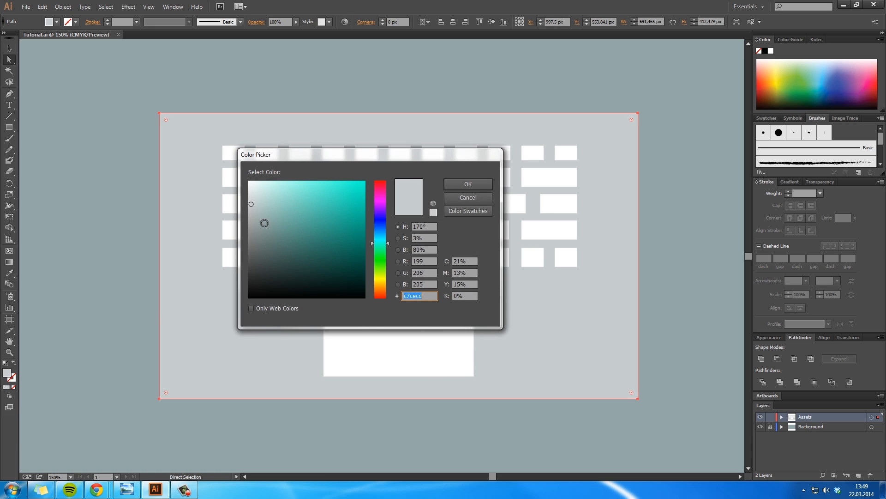
{"action": "mouse_move", "coordinate": [257, 201]}
{"action": "left_mouse_down"}
{"action": "mouse_move", "coordinate": [291, 196]}
{"action": "mouse_move", "coordinate": [257, 199]}
{"action": "left_mouse_up"}
{"action": "left_click", "coordinate": [468, 184]}
{"action": "left_click", "coordinate": [682, 268]}
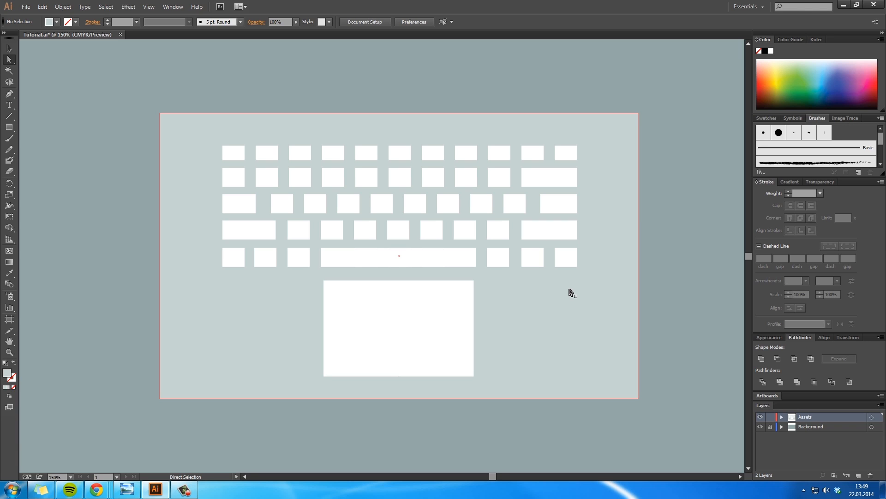
Step: Nudge the large white trackpad rectangle down about 6 px, away from the key rows, and deselect it
{"action": "left_click", "coordinate": [461, 352]}
{"action": "key", "text": "Down"}
{"action": "key", "text": "Down"}
{"action": "key", "text": "Down"}
{"action": "key", "text": "Down"}
{"action": "key", "text": "Down"}
{"action": "key", "text": "Down"}
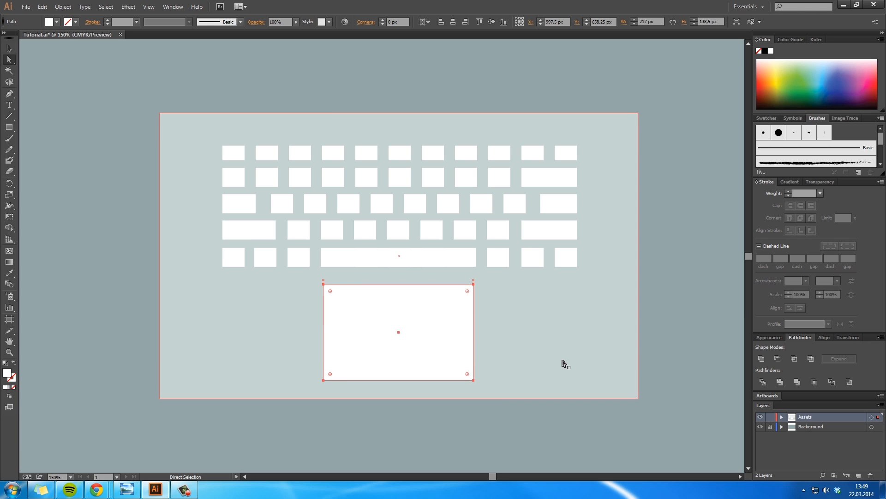
{"action": "left_click", "coordinate": [677, 312]}
Step: Convert the base rectangle behind the keys to a rounded rectangle with 0 px extra width and height and a larger corner radius
{"action": "key", "text": "space"}
{"action": "mouse_move", "coordinate": [623, 291]}
{"action": "left_mouse_down"}
{"action": "mouse_move", "coordinate": [656, 312]}
{"action": "mouse_move", "coordinate": [626, 299]}
{"action": "left_mouse_up"}
{"action": "left_click", "coordinate": [622, 328]}
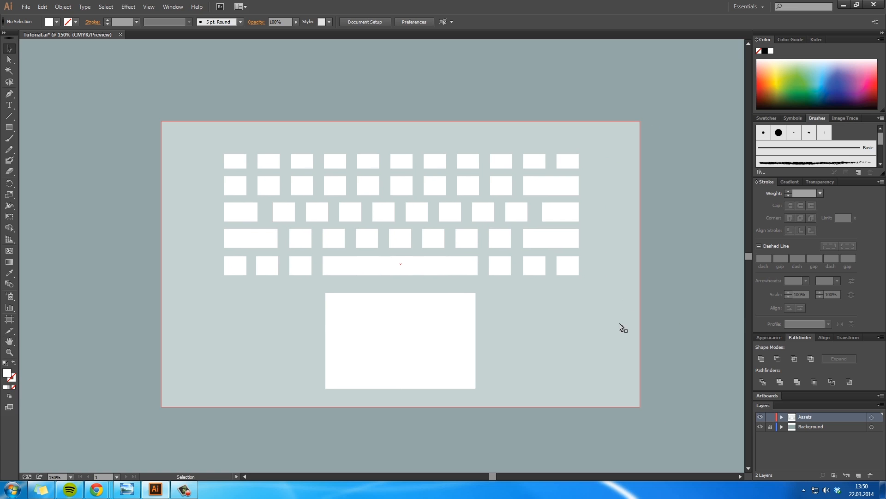
{"action": "left_click", "coordinate": [121, 6]}
{"action": "mouse_move", "coordinate": [184, 71]}
{"action": "left_click", "coordinate": [259, 77]}
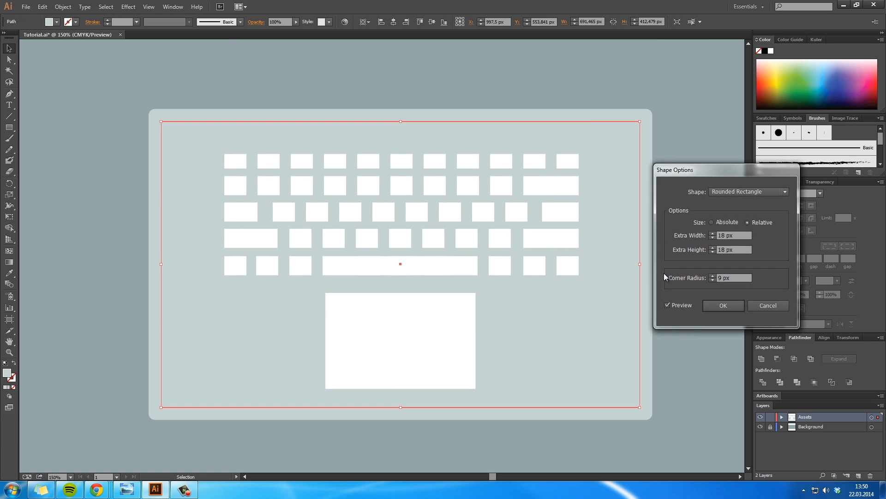
{"action": "left_click", "coordinate": [713, 237]}
{"action": "left_click", "coordinate": [714, 236]}
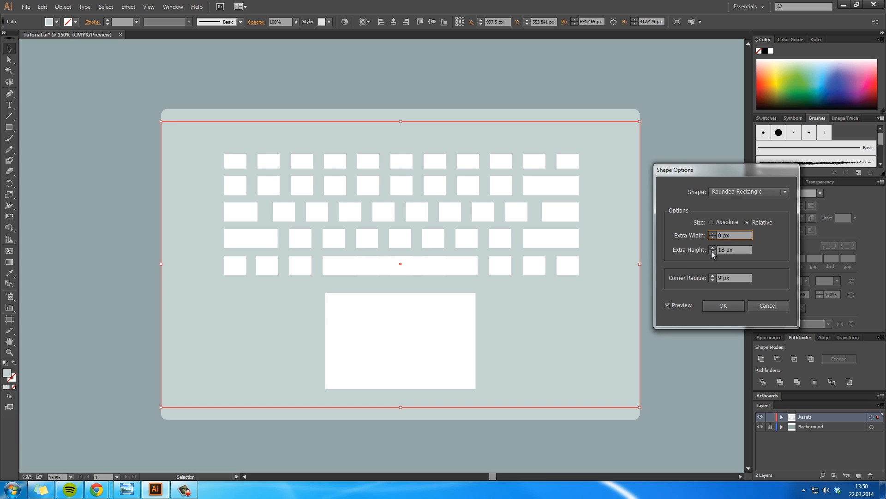
{"action": "left_click", "coordinate": [712, 251]}
{"action": "left_click", "coordinate": [712, 251]}
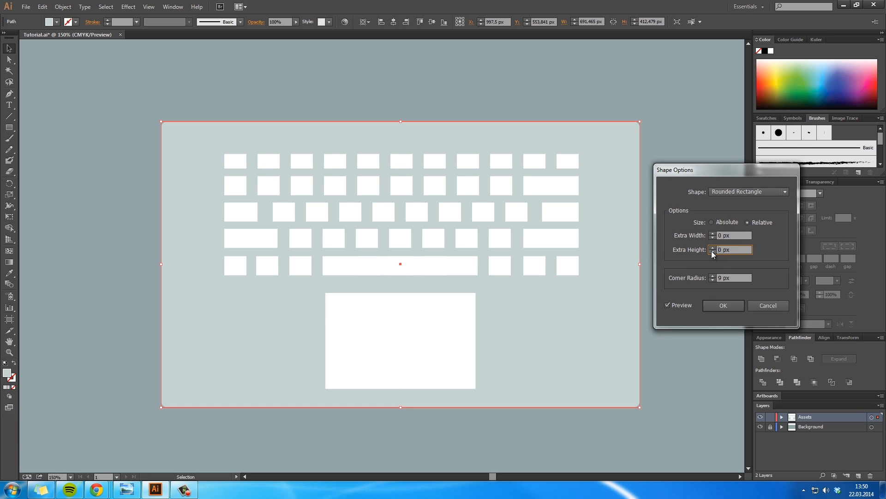
{"action": "left_click", "coordinate": [713, 276]}
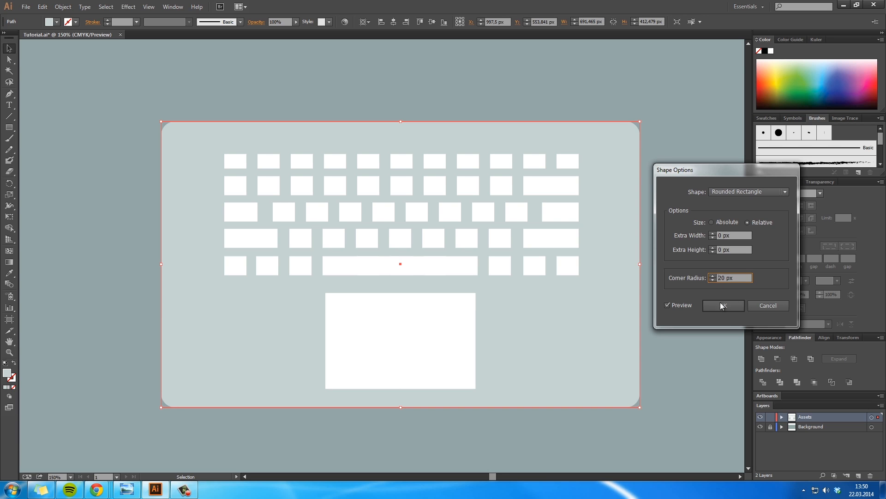
{"action": "left_click", "coordinate": [724, 305]}
{"action": "left_click", "coordinate": [697, 292]}
{"action": "key", "text": "space"}
{"action": "left_click_drag", "start_coordinate": [647, 281], "coordinate": [670, 288]}
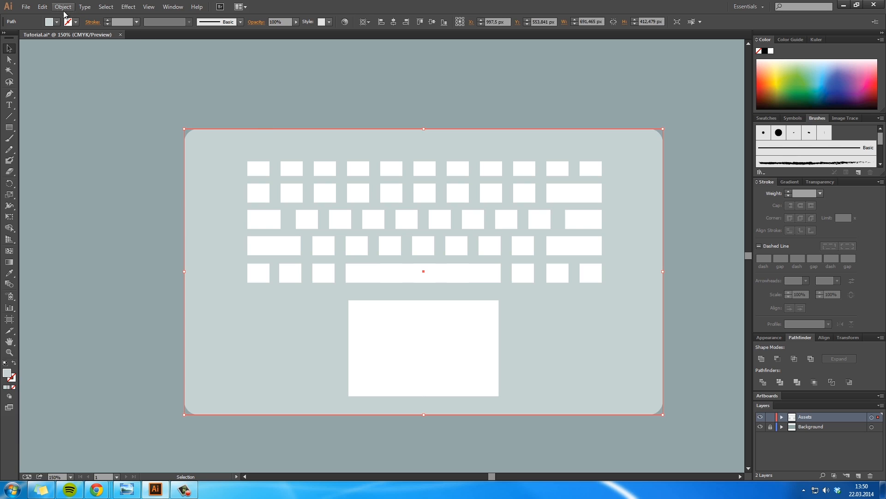
Step: Draw a rectangle about 751 px wide and 35 px high, centred just above the laptop base
{"action": "key", "text": "space"}
{"action": "left_click_drag", "start_coordinate": [434, 222], "coordinate": [444, 259]}
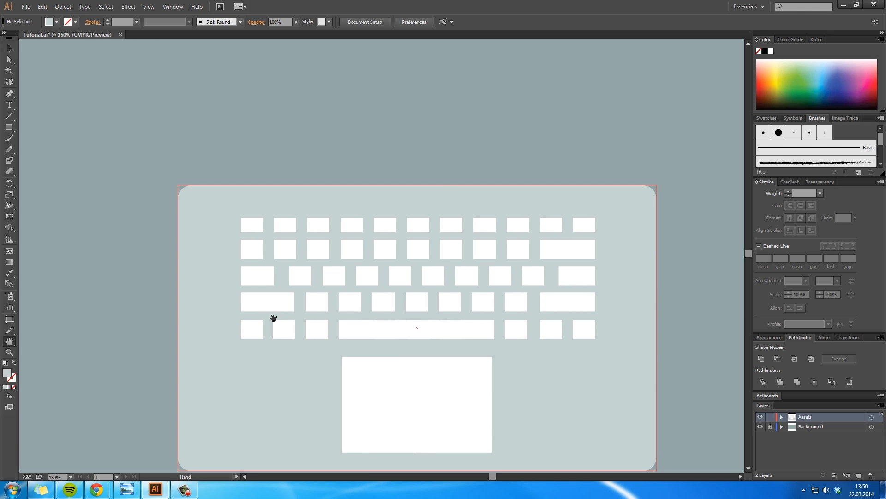
{"action": "left_click_drag", "start_coordinate": [258, 228], "coordinate": [249, 206]}
{"action": "left_click_drag", "start_coordinate": [9, 127], "coordinate": [28, 129]}
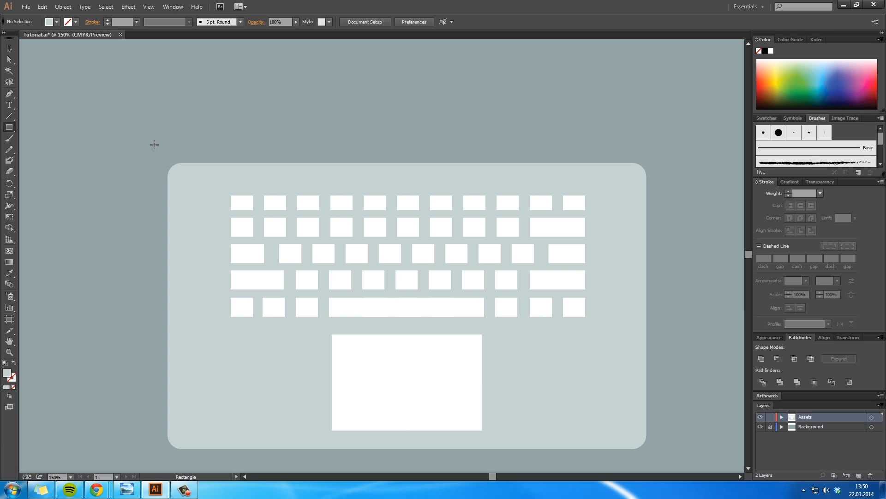
{"action": "left_click_drag", "start_coordinate": [168, 129], "coordinate": [667, 141]}
{"action": "key", "text": "v"}
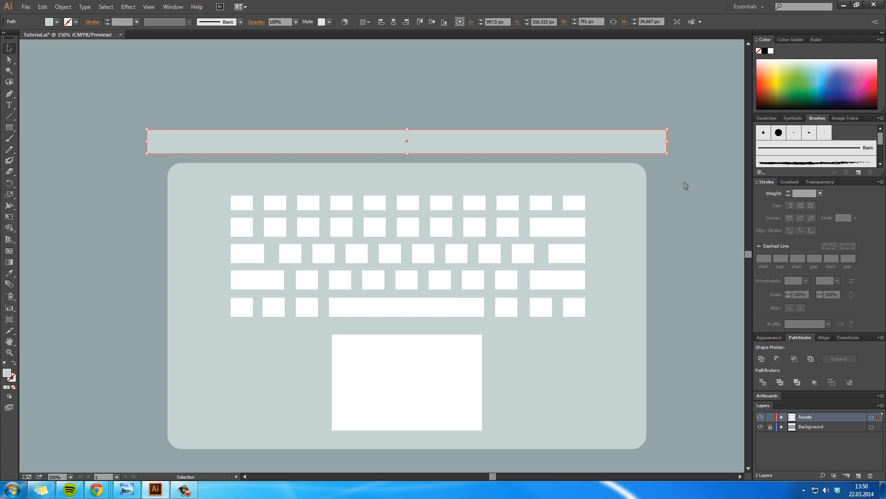
Step: Nudge the new bar down about 13 px toward the upper edge of the laptop base
{"action": "key", "text": "Down"}
{"action": "key", "text": "Down"}
{"action": "key", "text": "Down"}
{"action": "key", "text": "Down"}
{"action": "key", "text": "Down"}
{"action": "key", "text": "Down"}
{"action": "key", "text": "Down"}
{"action": "key", "text": "Down"}
{"action": "key", "text": "Down"}
{"action": "key", "text": "Down"}
{"action": "key", "text": "Down"}
{"action": "key", "text": "Down"}
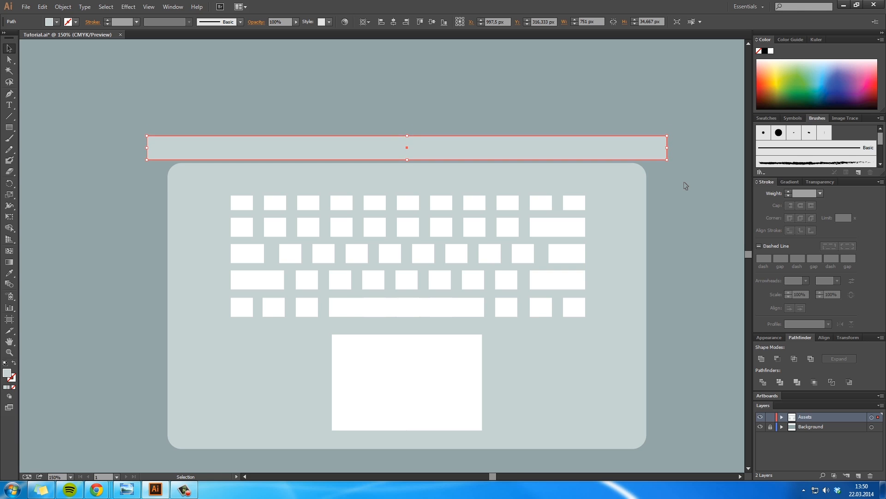
{"action": "key", "text": "Down"}
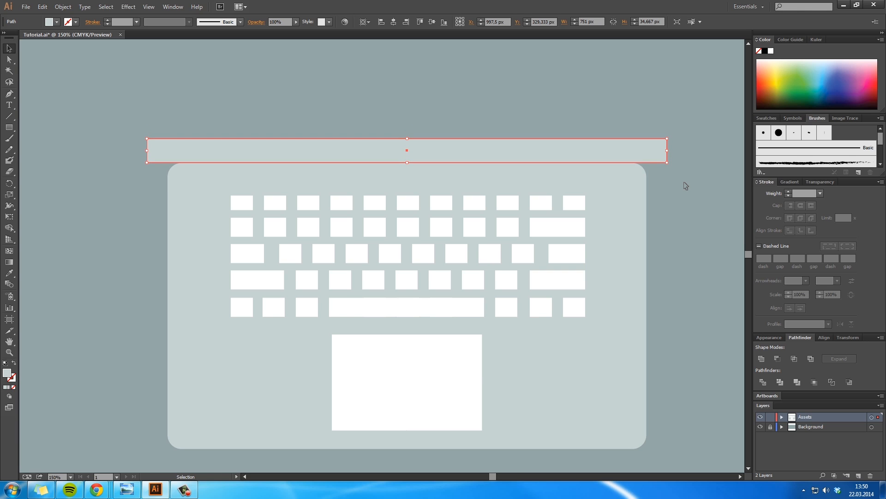
Step: Fill the bar above the base with white #ffffff and deselect it
{"action": "double_click", "coordinate": [7, 374]}
{"action": "left_click", "coordinate": [248, 181]}
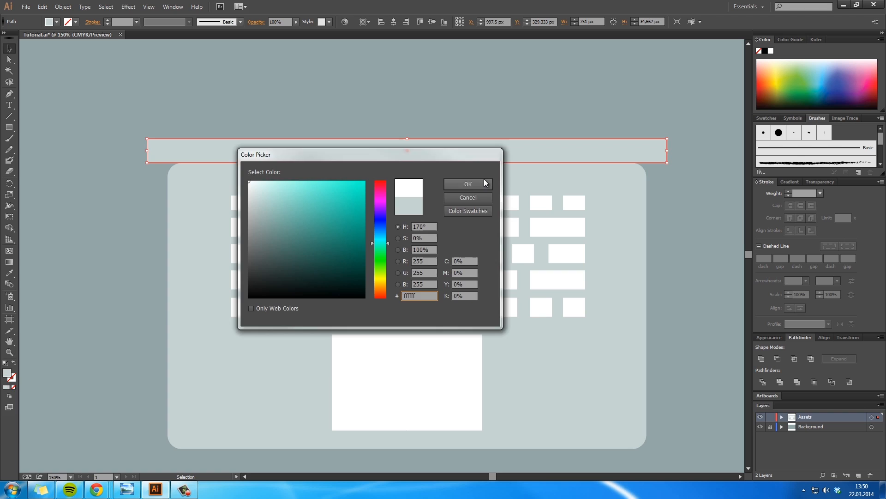
{"action": "left_click", "coordinate": [469, 182]}
{"action": "left_click", "coordinate": [702, 216]}
Step: Close the thin gap between the white bar and the base by nudging the bar down 1 px
{"action": "key", "text": "z"}
{"action": "left_click", "coordinate": [471, 180]}
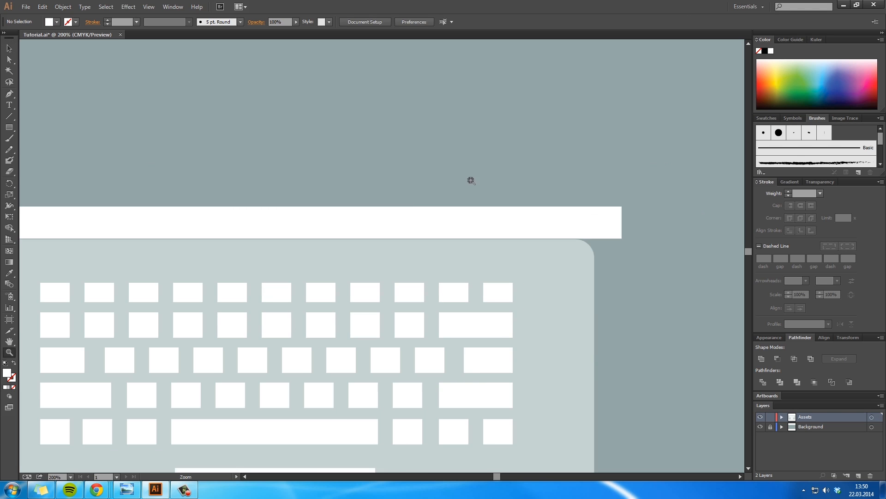
{"action": "left_click", "coordinate": [324, 233]}
{"action": "left_click", "coordinate": [323, 233]}
{"action": "left_click", "coordinate": [323, 271]}
{"action": "left_click", "coordinate": [322, 271]}
{"action": "left_click", "coordinate": [323, 271]}
{"action": "left_click", "coordinate": [323, 271]}
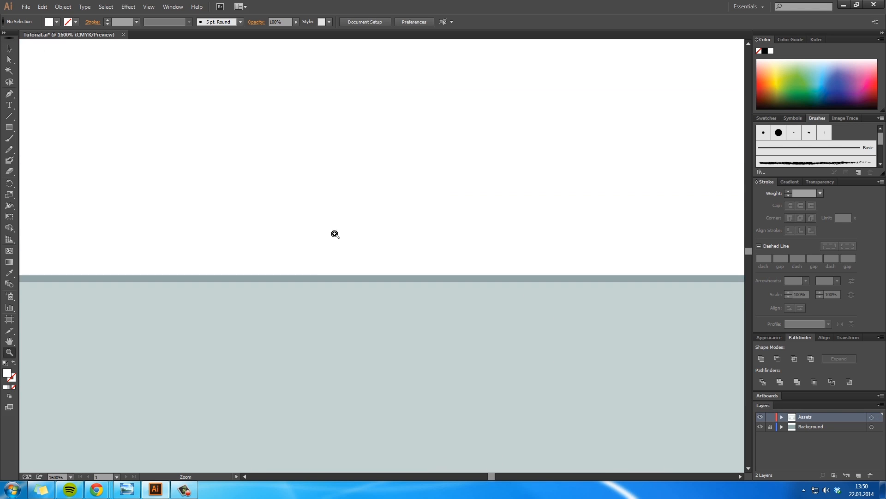
{"action": "key", "text": "v"}
{"action": "left_click", "coordinate": [373, 260]}
{"action": "key", "text": "Down"}
{"action": "left_click", "coordinate": [400, 312]}
{"action": "key", "text": "ctrl+1"}
{"action": "left_click", "coordinate": [601, 239]}
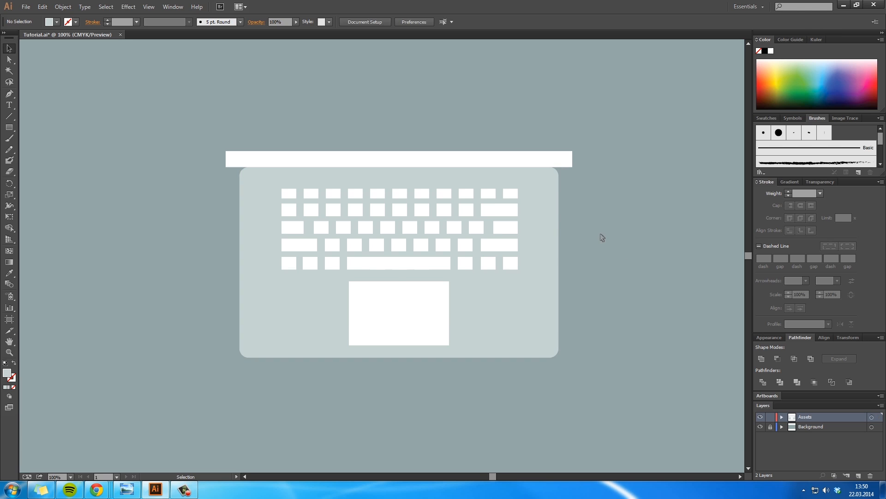
Step: Convert the white bar to a rounded rectangle with 0 px extra width and height and a slightly larger corner radius
{"action": "key", "text": "z"}
{"action": "left_click", "coordinate": [403, 169]}
{"action": "left_click_drag", "start_coordinate": [503, 275], "coordinate": [549, 211]}
{"action": "key", "text": "v"}
{"action": "left_click", "coordinate": [540, 177]}
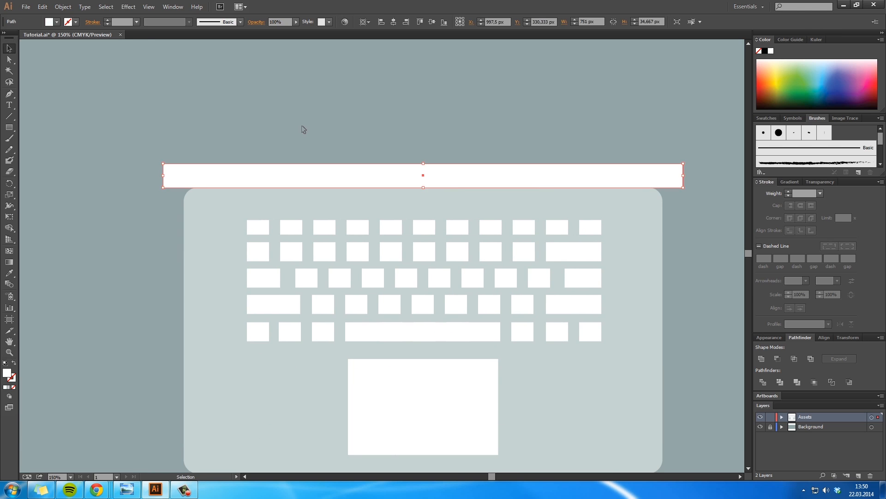
{"action": "left_click", "coordinate": [129, 7]}
{"action": "mouse_move", "coordinate": [167, 67]}
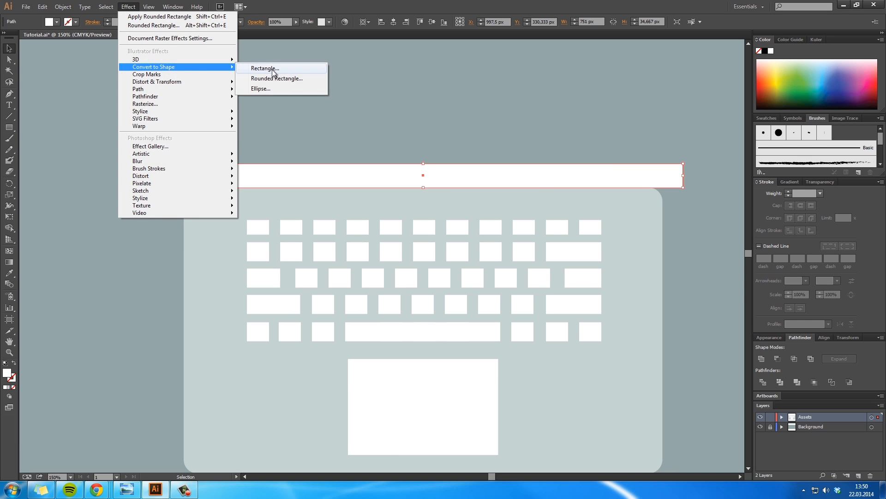
{"action": "left_click", "coordinate": [275, 77]}
{"action": "left_click", "coordinate": [713, 237]}
{"action": "left_click", "coordinate": [713, 238]}
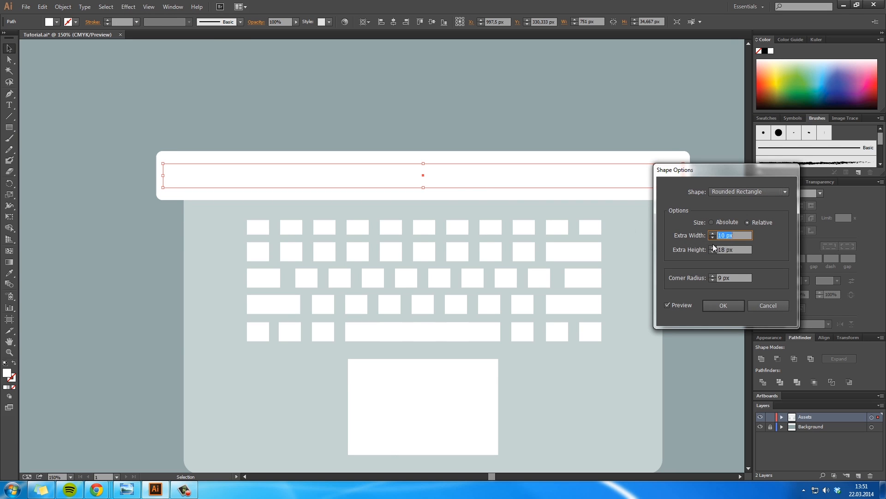
{"action": "left_click", "coordinate": [714, 251]}
{"action": "left_click", "coordinate": [714, 251]}
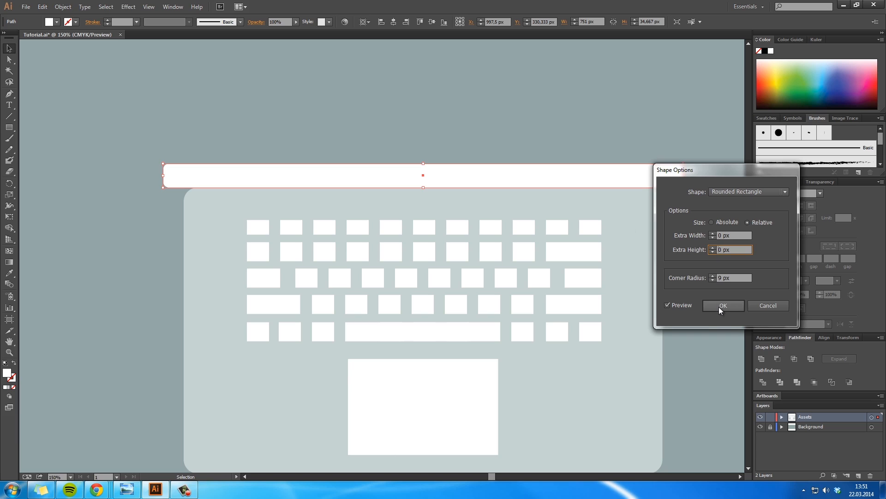
{"action": "left_click", "coordinate": [712, 275]}
{"action": "left_click", "coordinate": [719, 305]}
{"action": "left_click", "coordinate": [730, 277]}
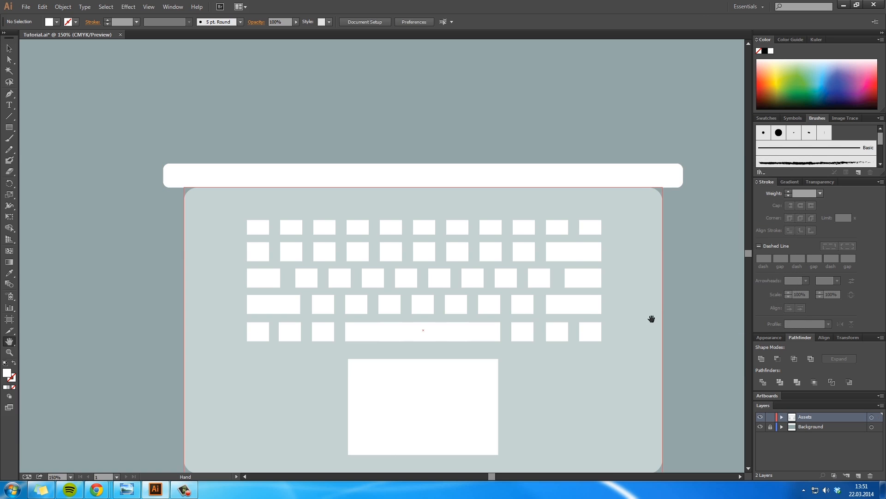
Step: Change the rounded bar's fill to light grey #eaeaea and clear the selection
{"action": "left_click_drag", "start_coordinate": [649, 317], "coordinate": [674, 260]}
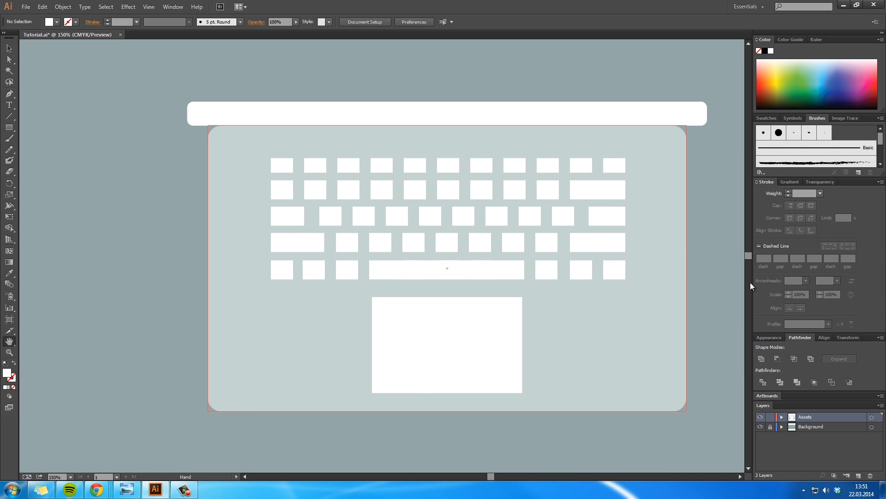
{"action": "key", "text": "v"}
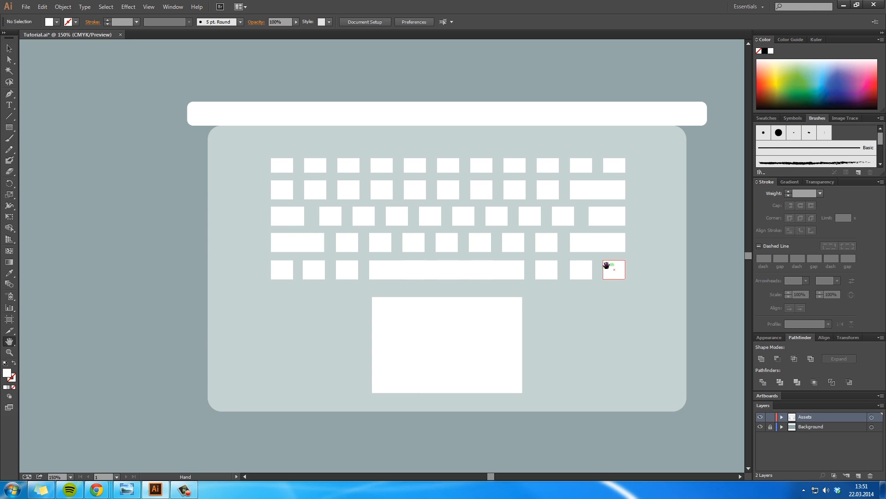
{"action": "key", "text": "h"}
{"action": "left_click_drag", "start_coordinate": [589, 263], "coordinate": [591, 317]}
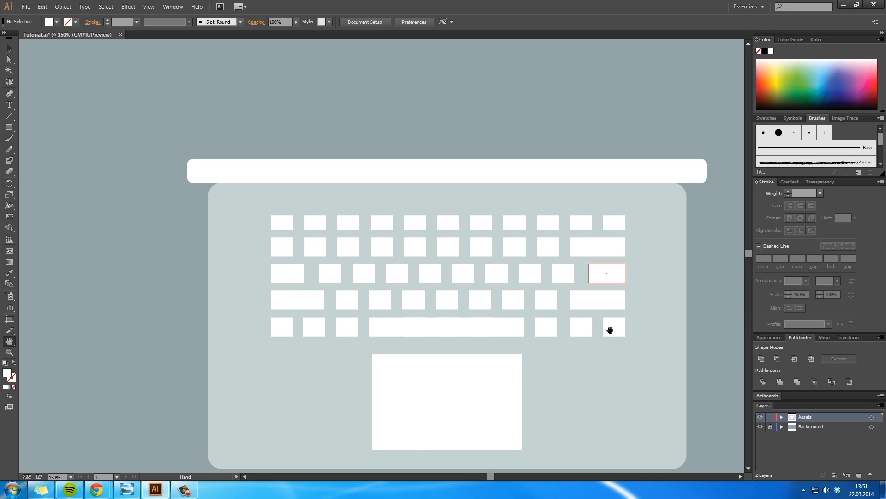
{"action": "key", "text": "v"}
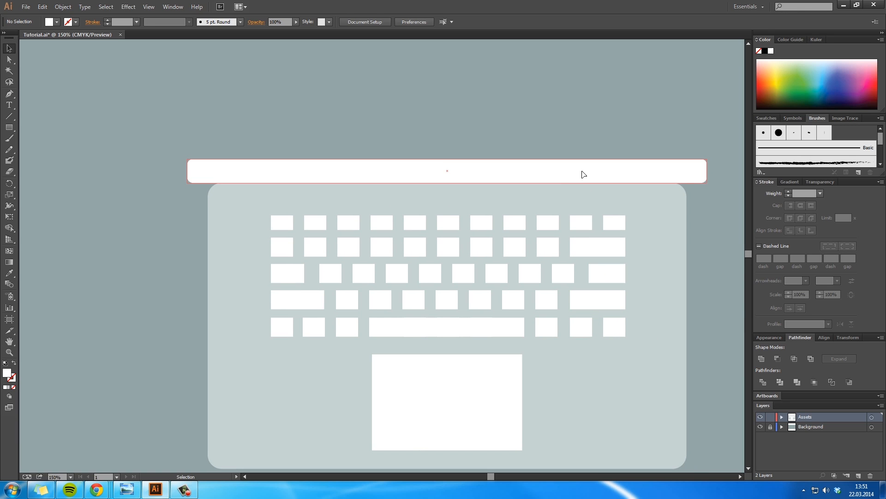
{"action": "left_click", "coordinate": [582, 175]}
{"action": "double_click", "coordinate": [7, 372]}
{"action": "left_click", "coordinate": [254, 189]}
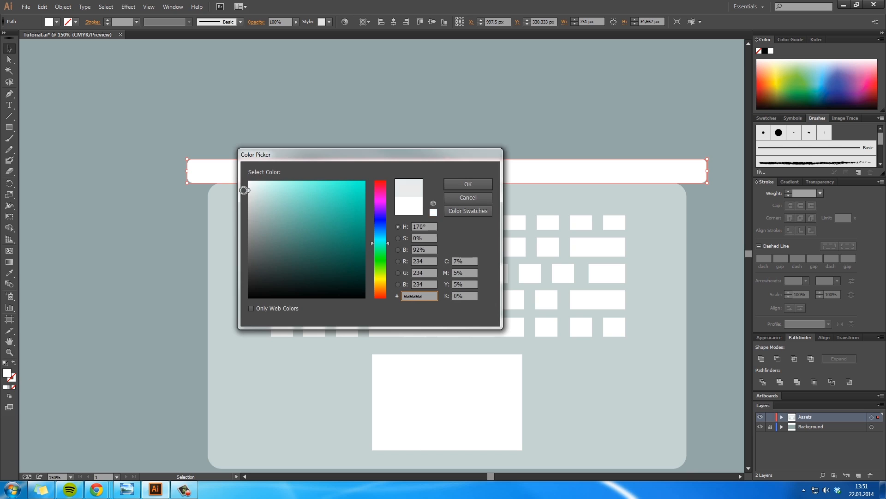
{"action": "left_click", "coordinate": [467, 184]}
{"action": "left_click", "coordinate": [744, 226]}
Step: Draw a closed four-cornered shape about 734 px wide with the Pen tool, covering the laptop's upper part along a diagonal lower edge
{"action": "left_click_drag", "start_coordinate": [679, 301], "coordinate": [662, 261]}
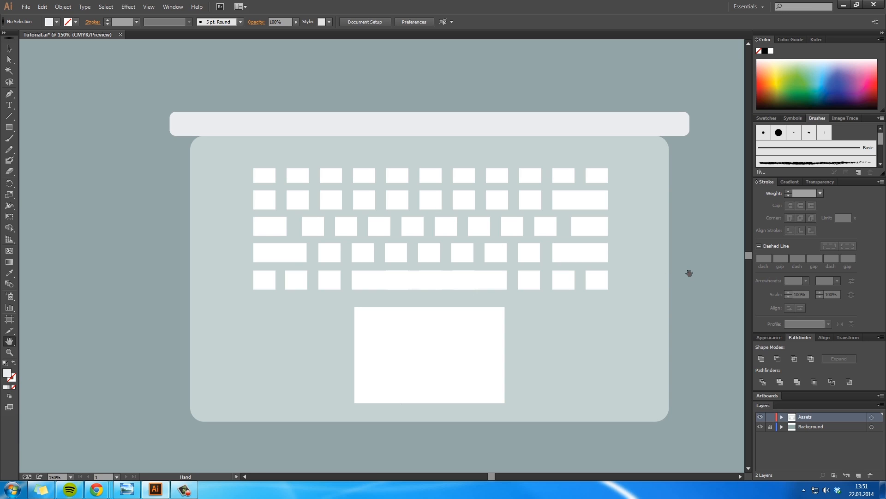
{"action": "key", "text": "p"}
{"action": "left_click", "coordinate": [674, 154]}
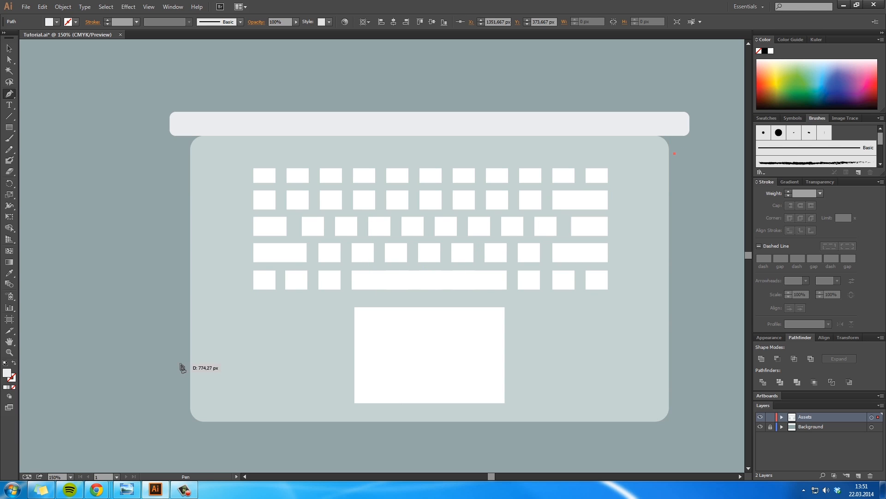
{"action": "left_click", "coordinate": [166, 360]}
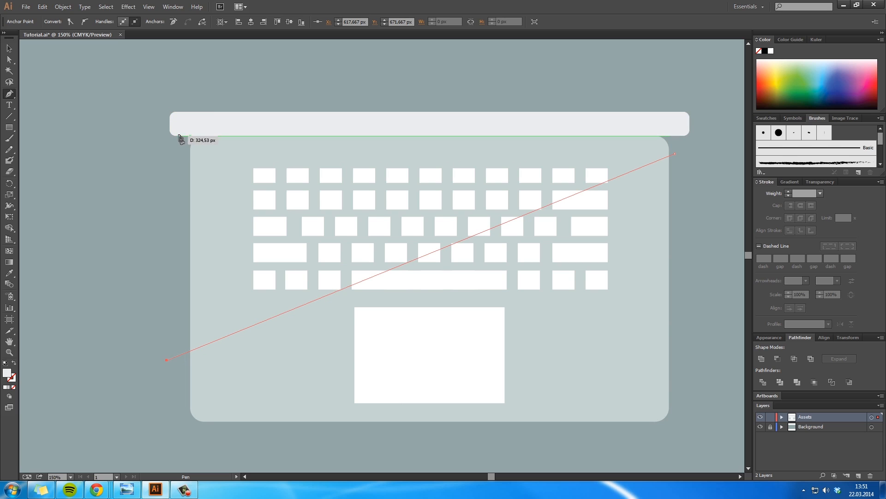
{"action": "left_click", "coordinate": [178, 100]}
{"action": "left_click", "coordinate": [672, 89]}
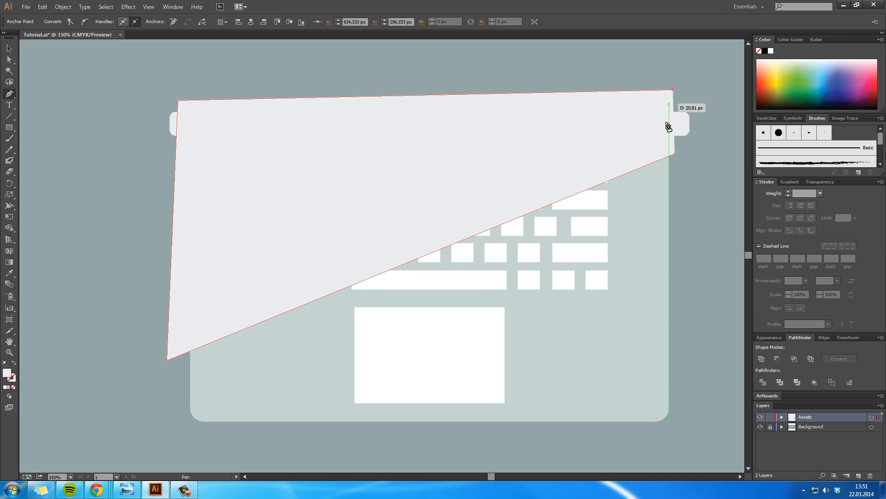
{"action": "left_click", "coordinate": [674, 154]}
{"action": "key", "text": "v"}
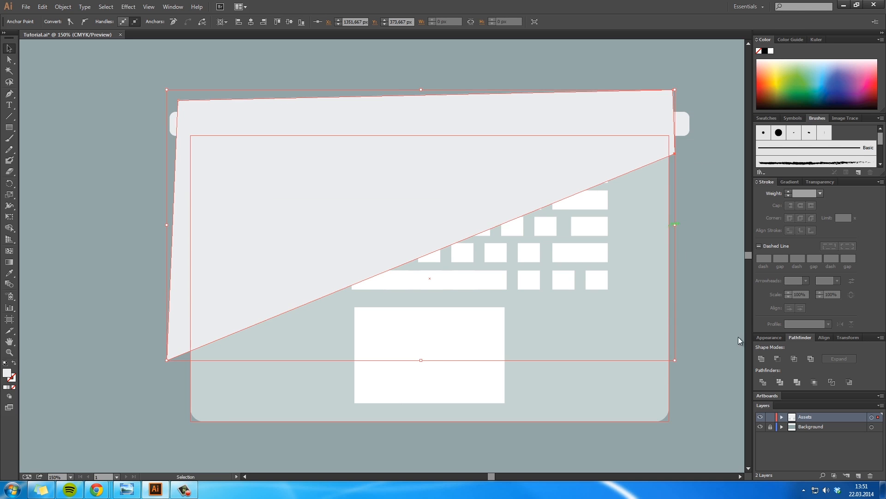
Step: Move the diagonal shape down in the Assets layer so it lies beneath the keys and trackpad, directly above the laptop base
{"action": "left_click", "coordinate": [782, 416]}
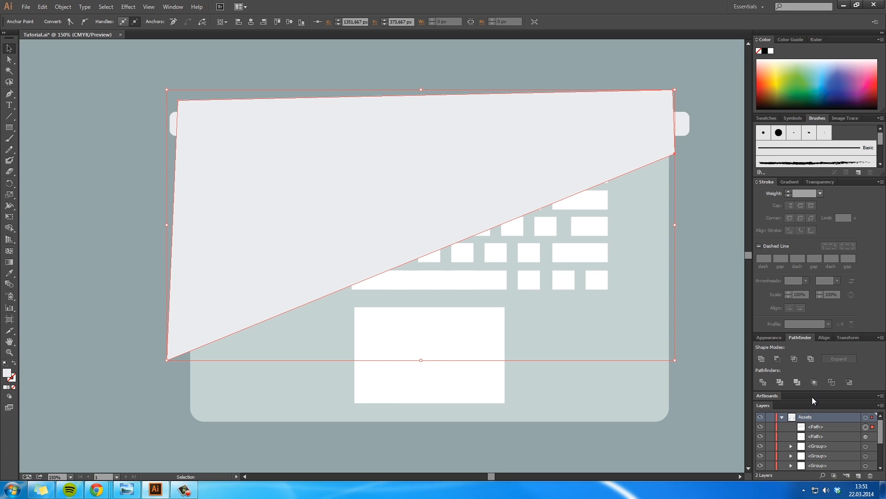
{"action": "left_click_drag", "start_coordinate": [813, 400], "coordinate": [811, 338]}
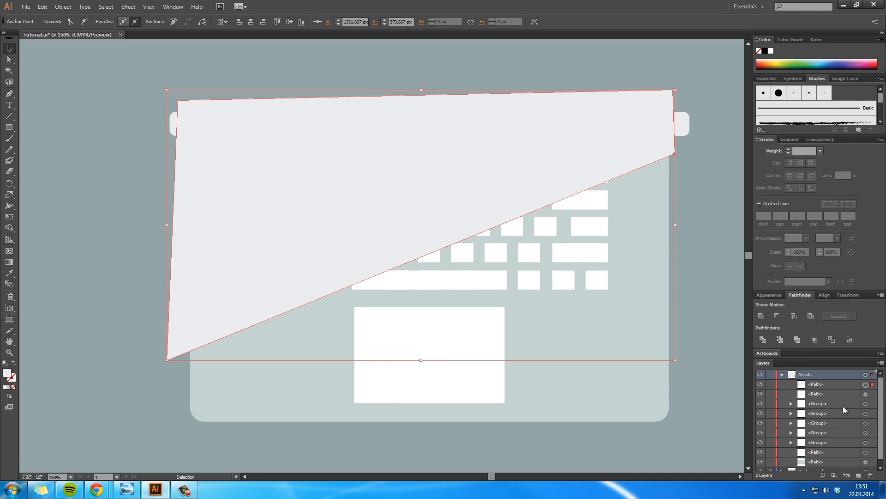
{"action": "key", "text": "a"}
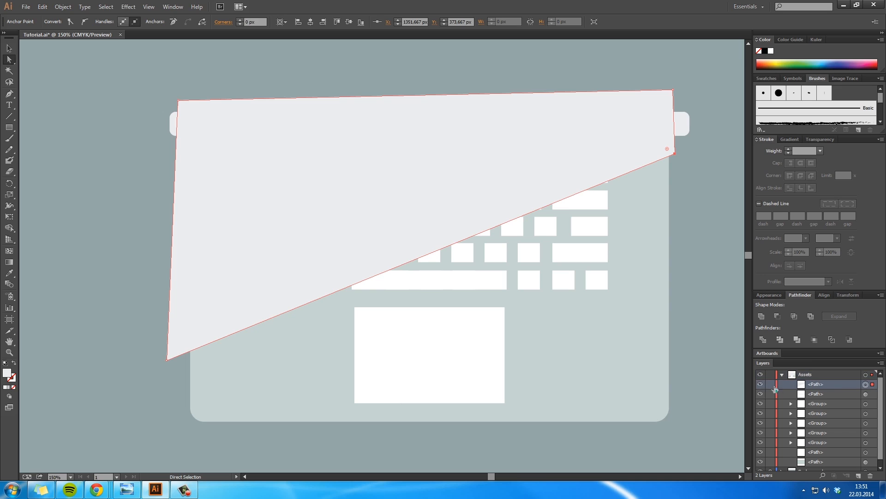
{"action": "left_click", "coordinate": [761, 384]}
{"action": "left_click", "coordinate": [760, 384]}
{"action": "left_click", "coordinate": [761, 394]}
{"action": "left_click", "coordinate": [761, 394]}
{"action": "left_click", "coordinate": [822, 384]}
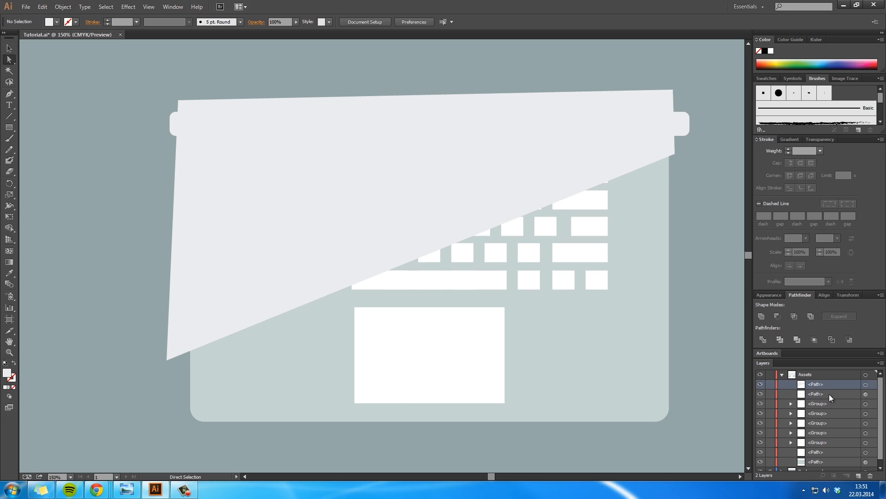
{"action": "left_click_drag", "start_coordinate": [820, 388], "coordinate": [808, 463]}
{"action": "left_click", "coordinate": [761, 454]}
{"action": "left_click", "coordinate": [761, 455]}
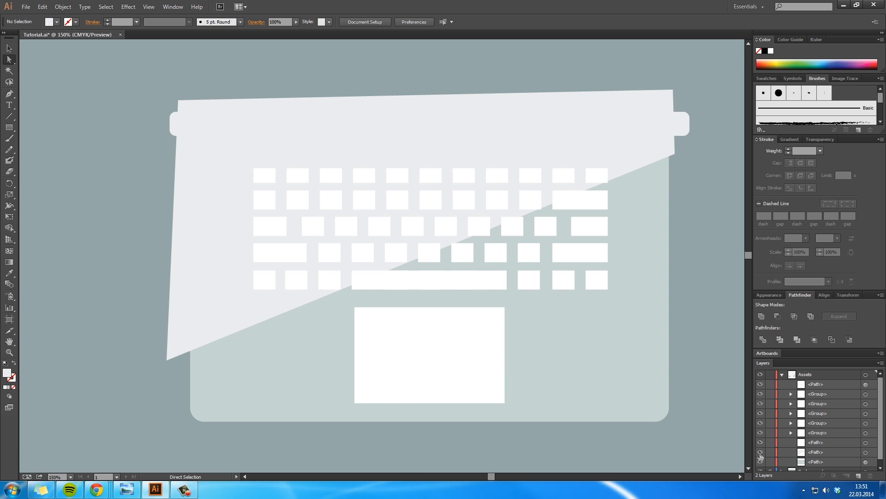
Step: Try a clipping mask from the diagonal shape and the laptop base, and undo it
{"action": "left_click", "coordinate": [849, 455]}
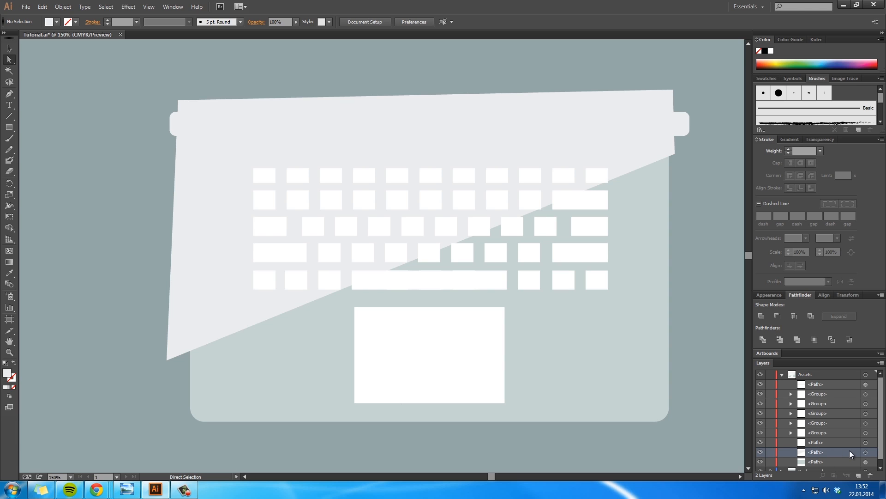
{"action": "left_click", "coordinate": [881, 363]}
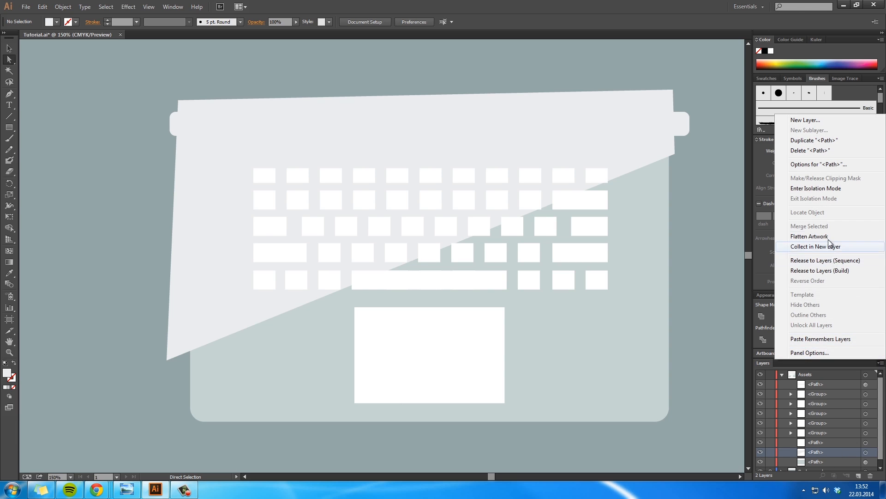
{"action": "left_click", "coordinate": [714, 311]}
{"action": "left_click", "coordinate": [633, 143]}
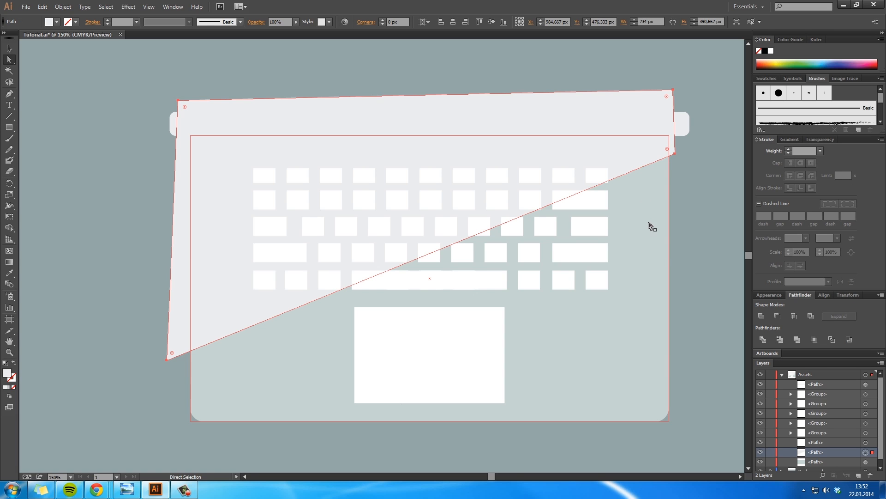
{"action": "left_click", "coordinate": [637, 121], "text": "shift"}
{"action": "right_click", "coordinate": [637, 120]}
{"action": "right_click", "coordinate": [639, 100]}
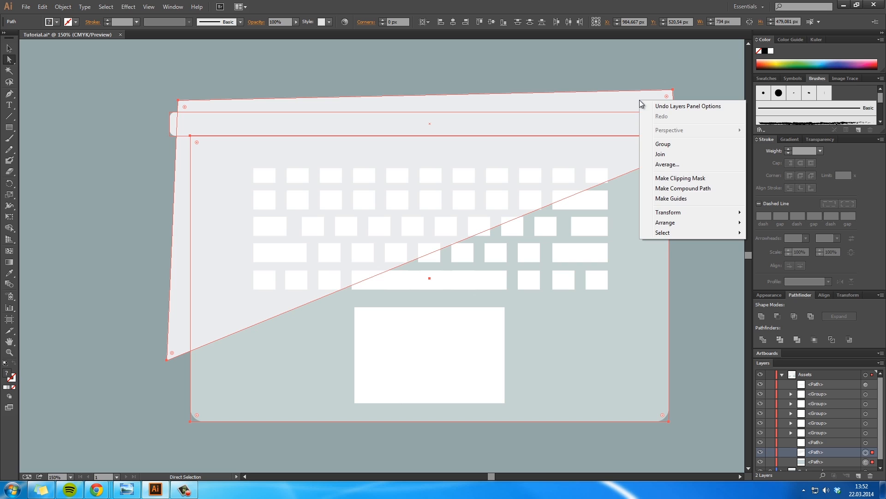
{"action": "left_click", "coordinate": [687, 180]}
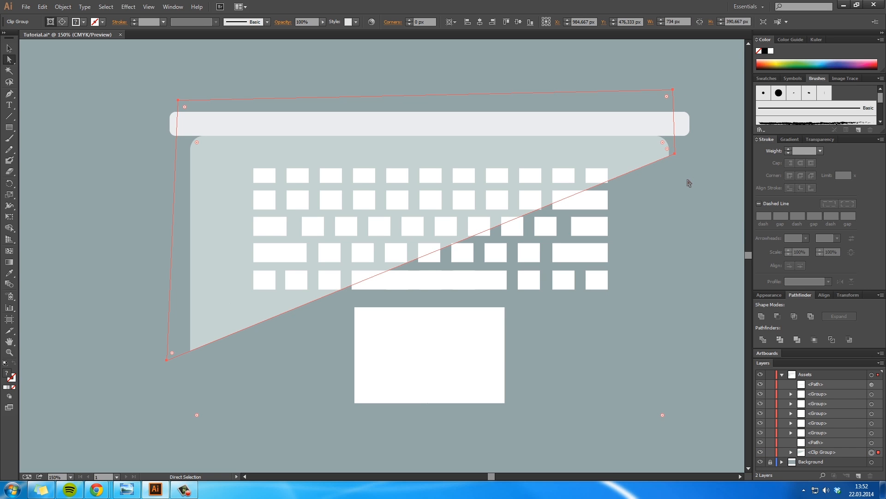
{"action": "key", "text": "v"}
{"action": "left_click", "coordinate": [713, 259]}
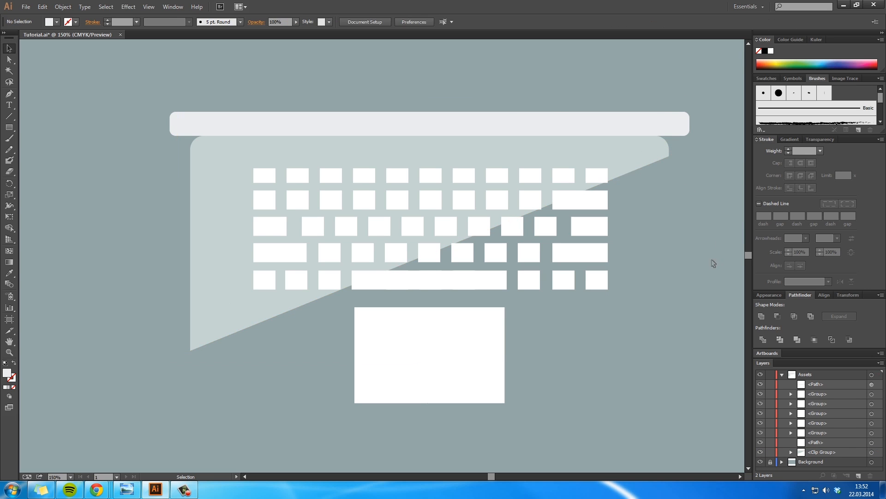
{"action": "key", "text": "ctrl+z"}
{"action": "left_click", "coordinate": [716, 280]}
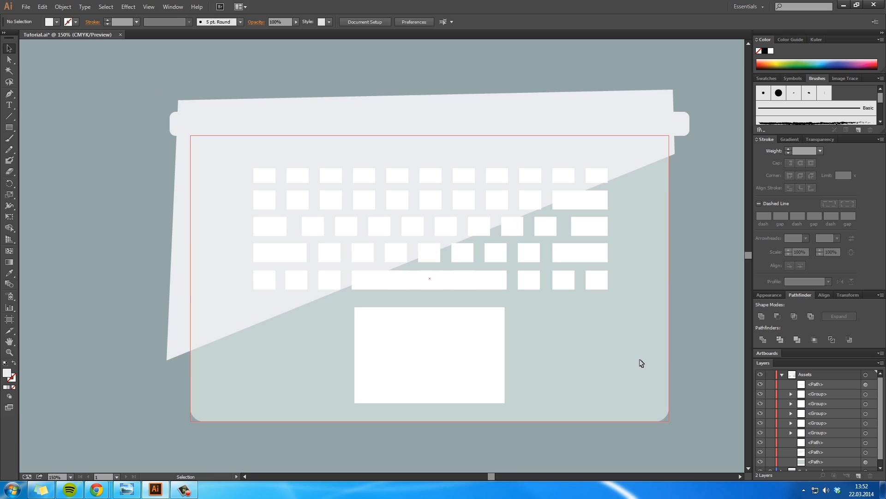
Step: Make a clipping mask from the diagonal shape and the laptop base so the base is clipped along the diagonal
{"action": "left_click", "coordinate": [646, 150]}
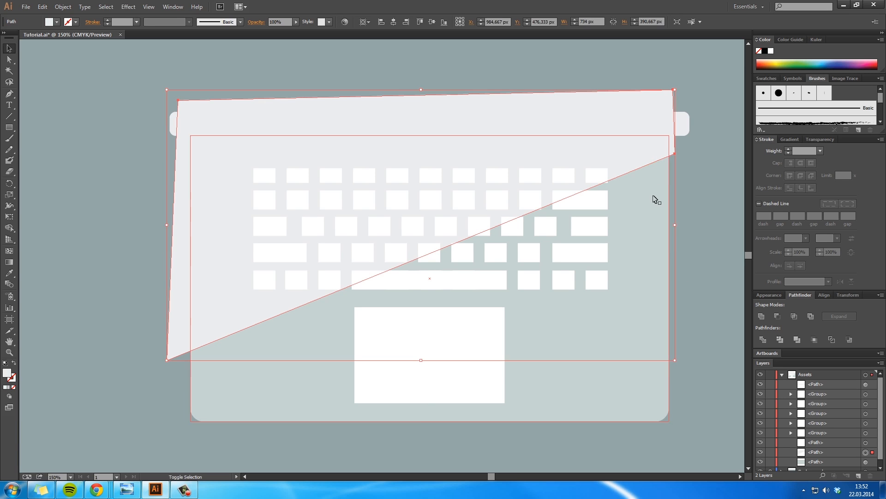
{"action": "left_click", "coordinate": [654, 195], "text": "shift"}
{"action": "right_click", "coordinate": [650, 114]}
{"action": "right_click", "coordinate": [649, 99]}
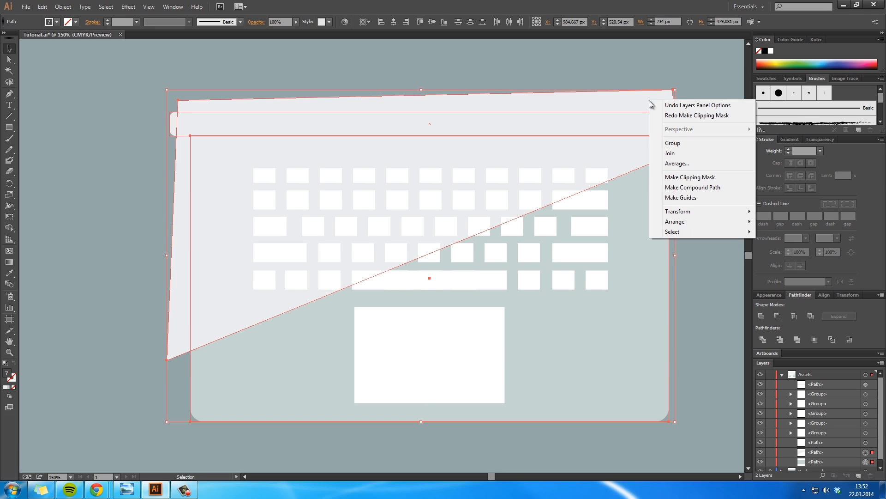
{"action": "left_click", "coordinate": [696, 187]}
{"action": "key", "text": "ctrl+z"}
{"action": "right_click", "coordinate": [651, 101]}
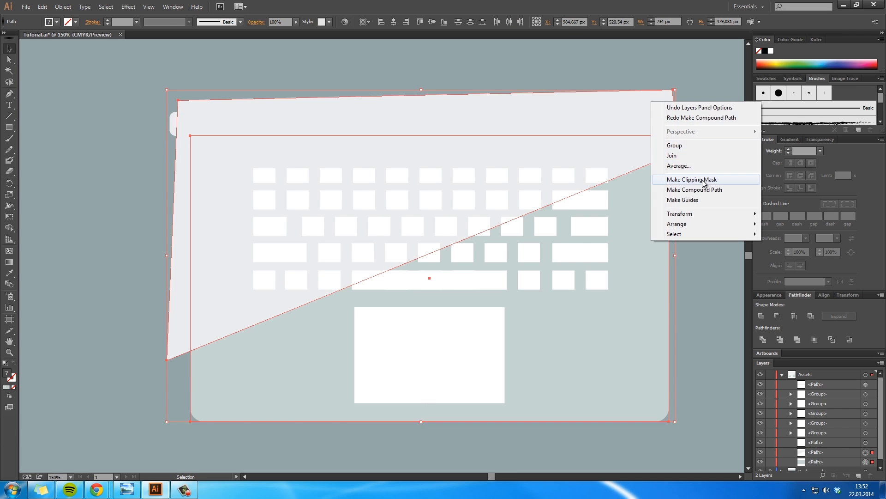
{"action": "left_click", "coordinate": [687, 180]}
{"action": "left_click", "coordinate": [708, 216]}
Step: Paste a copy of the laptop base in place beneath the clip group and hide it
{"action": "key", "text": "ctrl+f"}
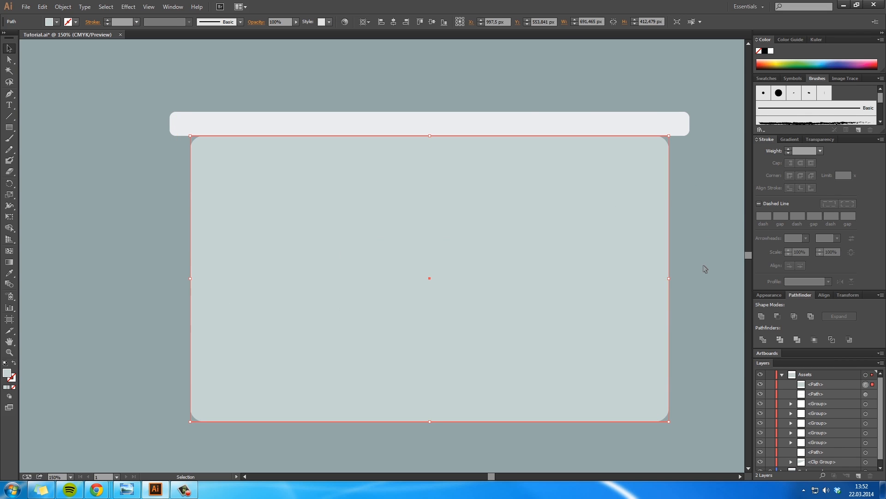
{"action": "left_click_drag", "start_coordinate": [824, 385], "coordinate": [831, 461]}
{"action": "left_click", "coordinate": [696, 359]}
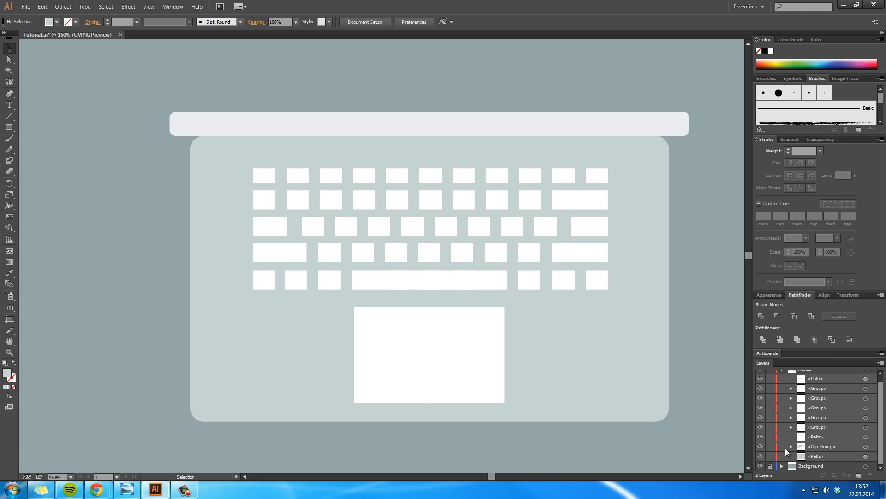
{"action": "left_click", "coordinate": [777, 446]}
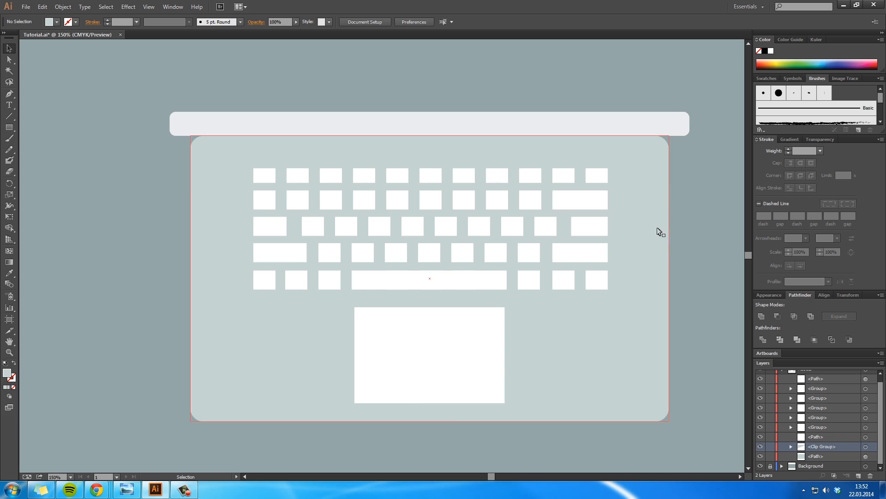
{"action": "left_click", "coordinate": [760, 456]}
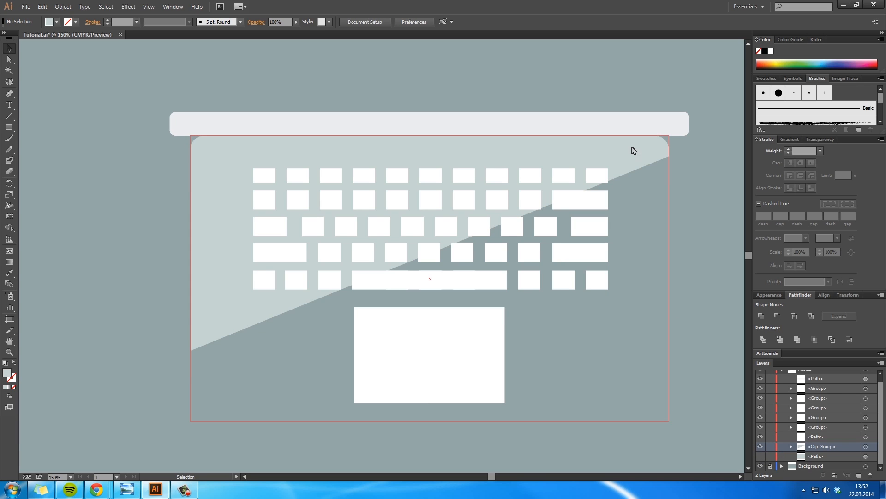
Step: Try a dark grey fill on the whole clip group, and undo it
{"action": "left_click", "coordinate": [635, 152]}
{"action": "double_click", "coordinate": [9, 377]}
{"action": "mouse_move", "coordinate": [268, 231]}
{"action": "left_mouse_down"}
{"action": "mouse_move", "coordinate": [241, 214]}
{"action": "mouse_move", "coordinate": [233, 248]}
{"action": "left_mouse_up"}
{"action": "left_click", "coordinate": [458, 186]}
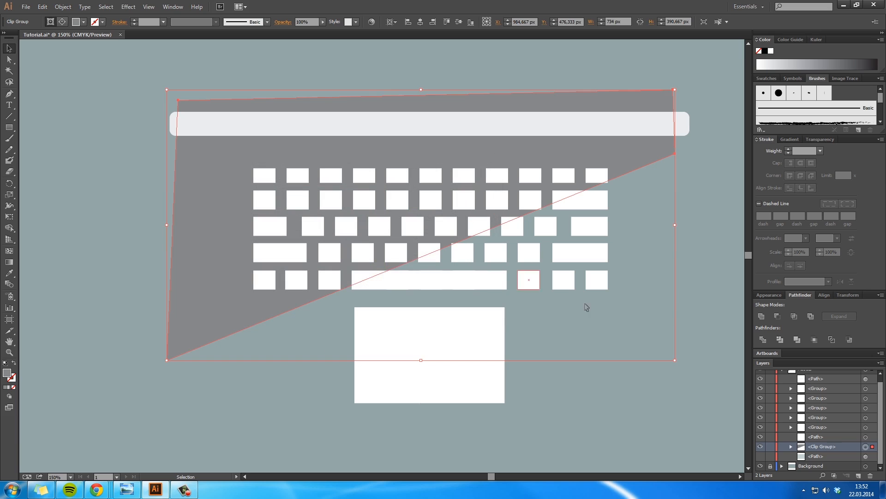
{"action": "left_click", "coordinate": [704, 276]}
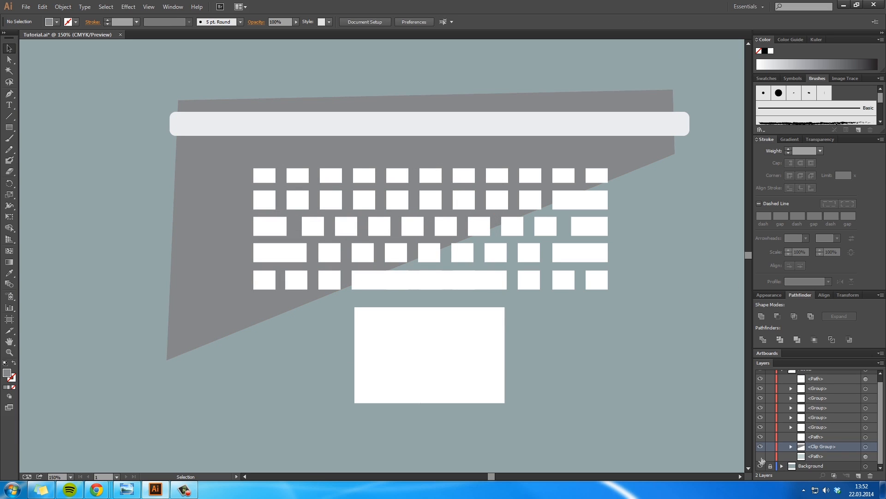
{"action": "left_click", "coordinate": [760, 456]}
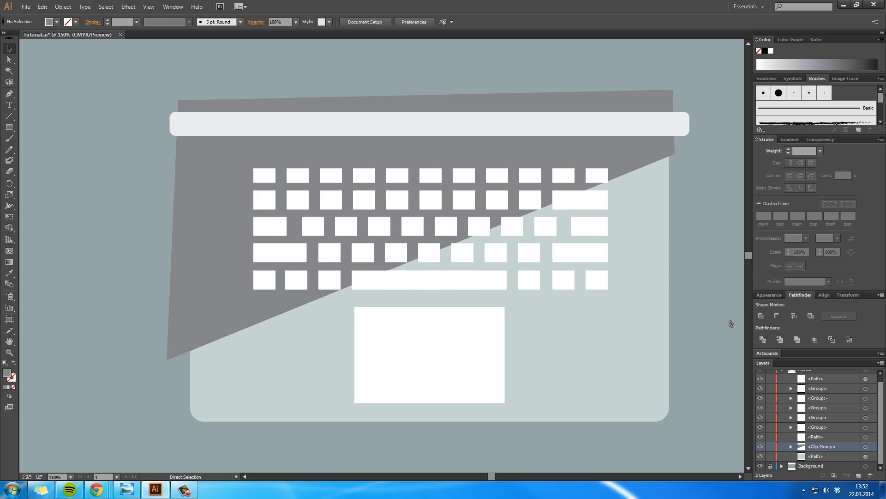
{"action": "key", "text": "ctrl+z"}
{"action": "key", "text": "ctrl+z"}
Step: Select only the clipped laptop base inside the clip group and fill it with grey #8f9997
{"action": "left_click", "coordinate": [647, 200]}
{"action": "key", "text": "a"}
{"action": "left_click", "coordinate": [639, 151]}
{"action": "double_click", "coordinate": [7, 372]}
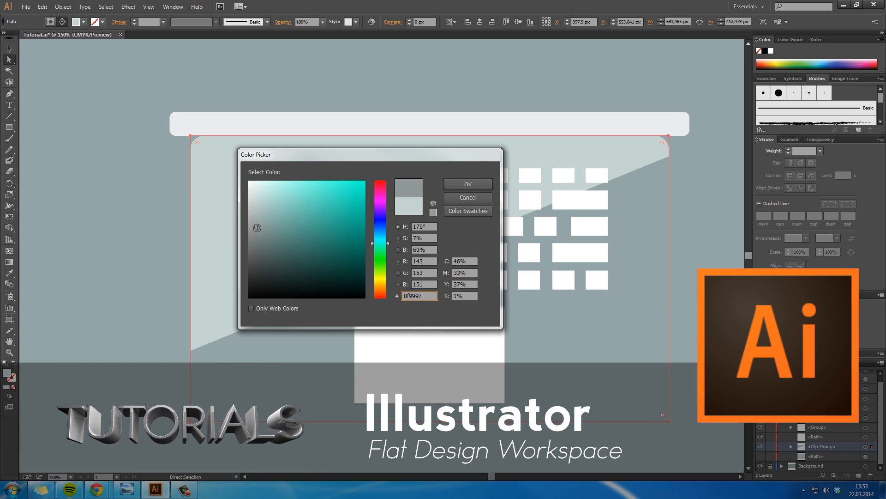
{"action": "left_click", "coordinate": [452, 187]}
{"action": "left_click", "coordinate": [646, 296]}
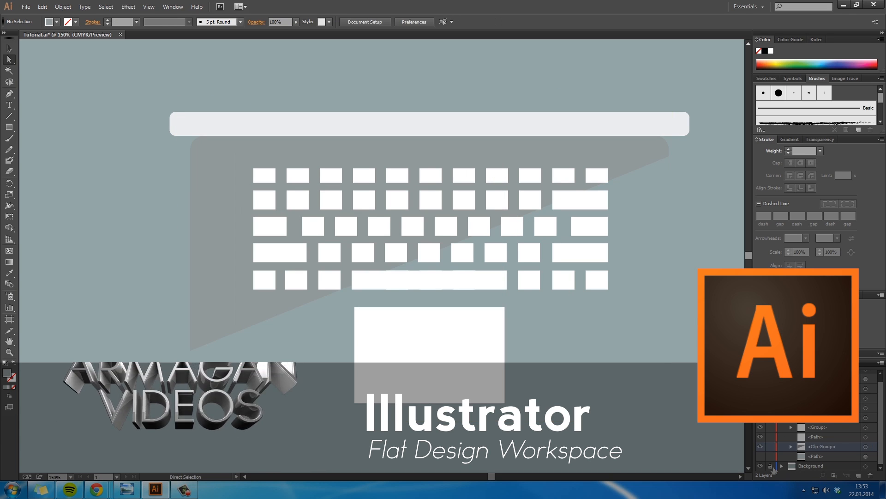
Step: Show the hidden laptop base copy beneath the clip group again
{"action": "left_click", "coordinate": [761, 457]}
{"action": "key", "text": "space"}
{"action": "left_click_drag", "start_coordinate": [713, 277], "coordinate": [706, 283]}
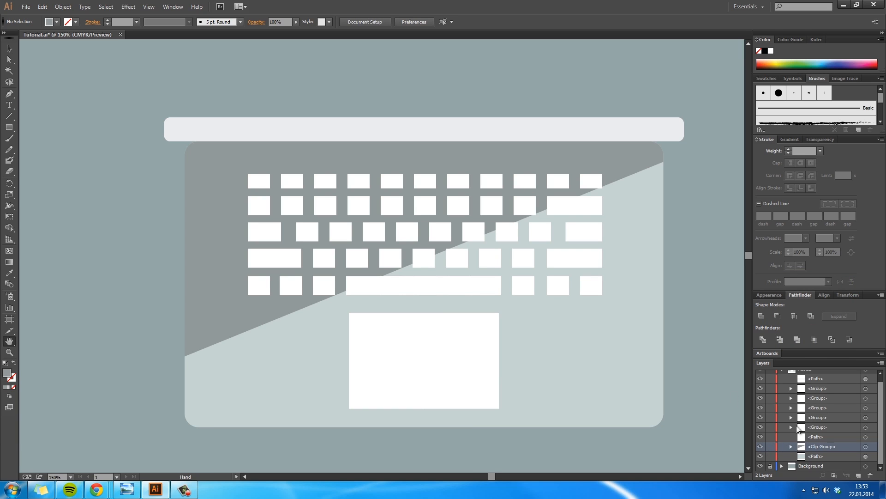
{"action": "key", "text": "a"}
{"action": "left_click", "coordinate": [630, 152]}
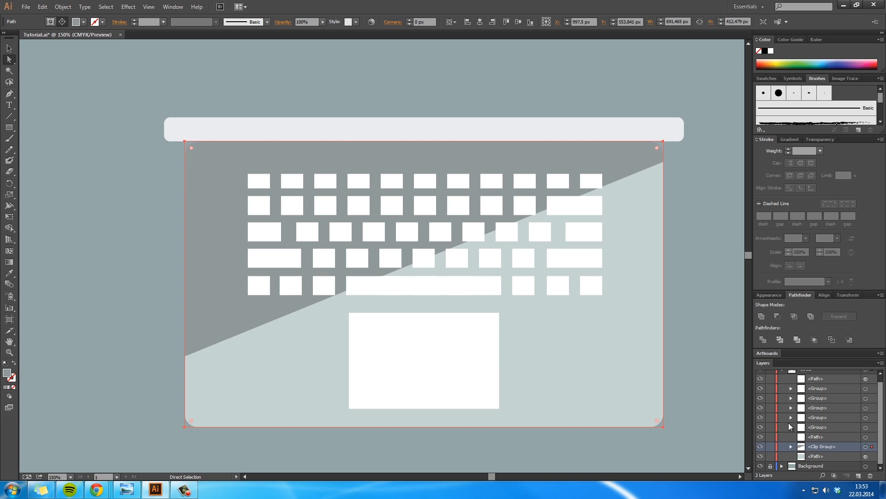
{"action": "left_click", "coordinate": [726, 390]}
Step: Change the clipped diagonal section's fill to a lighter neutral grey
{"action": "left_click", "coordinate": [634, 156]}
{"action": "double_click", "coordinate": [6, 374]}
{"action": "left_click_drag", "start_coordinate": [257, 224], "coordinate": [254, 212]}
{"action": "left_click", "coordinate": [469, 184]}
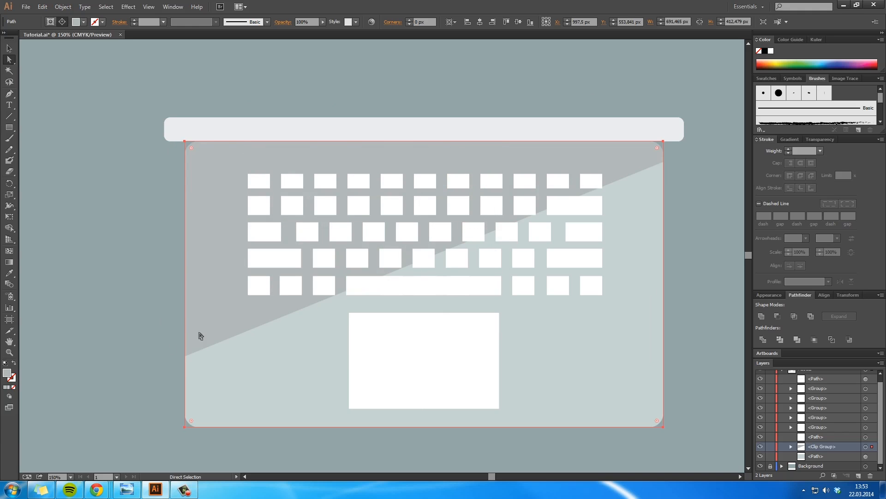
{"action": "double_click", "coordinate": [7, 373]}
{"action": "left_click", "coordinate": [468, 196]}
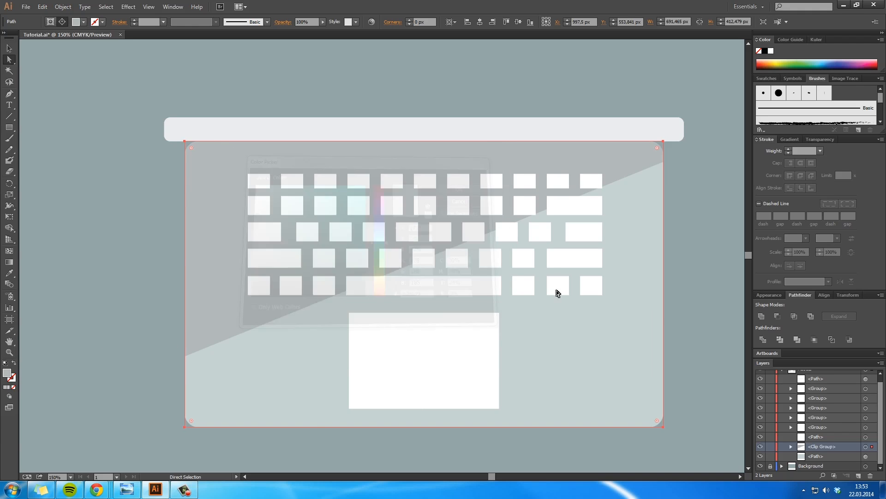
Step: Set the clipped diagonal section's fill to grey-green #a8bab6, clear the selection and save the file
{"action": "key", "text": "i"}
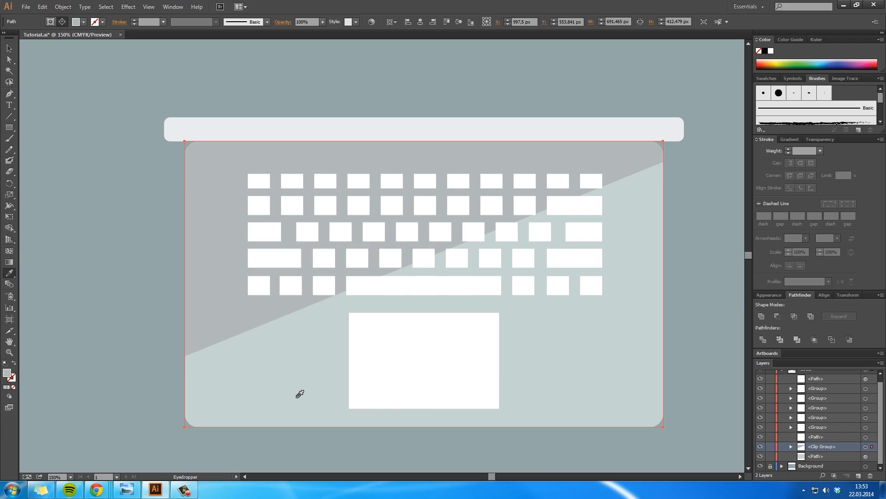
{"action": "key", "text": "a"}
{"action": "double_click", "coordinate": [7, 374]}
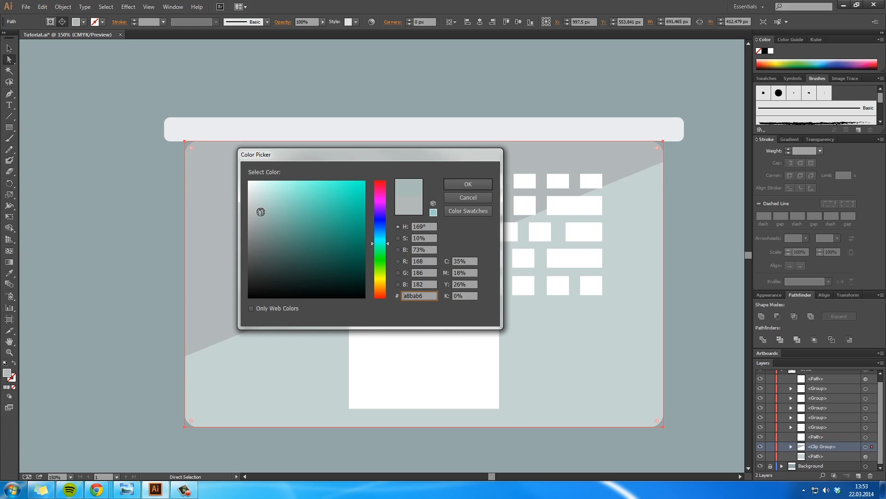
{"action": "left_click", "coordinate": [464, 185]}
{"action": "left_click", "coordinate": [735, 224]}
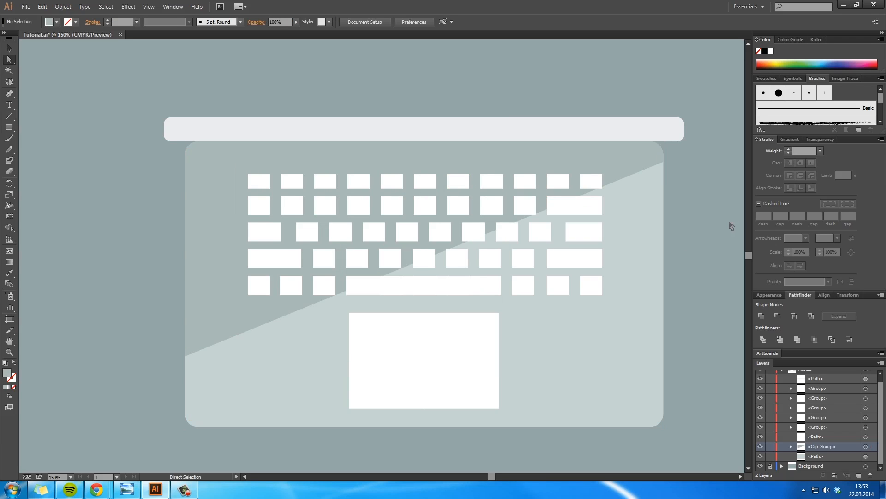
{"action": "left_click_drag", "start_coordinate": [653, 248], "coordinate": [628, 244]}
{"action": "key", "text": "ctrl+s"}
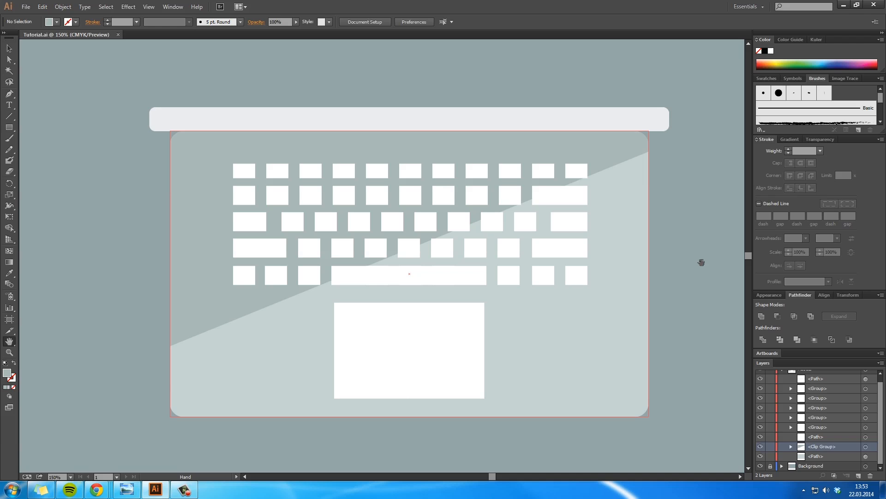
Step: Collapse the Assets layer and rename it Laptop
{"action": "scroll", "coordinate": [793, 390], "scroll_direction": "up", "scroll_amount": 1}
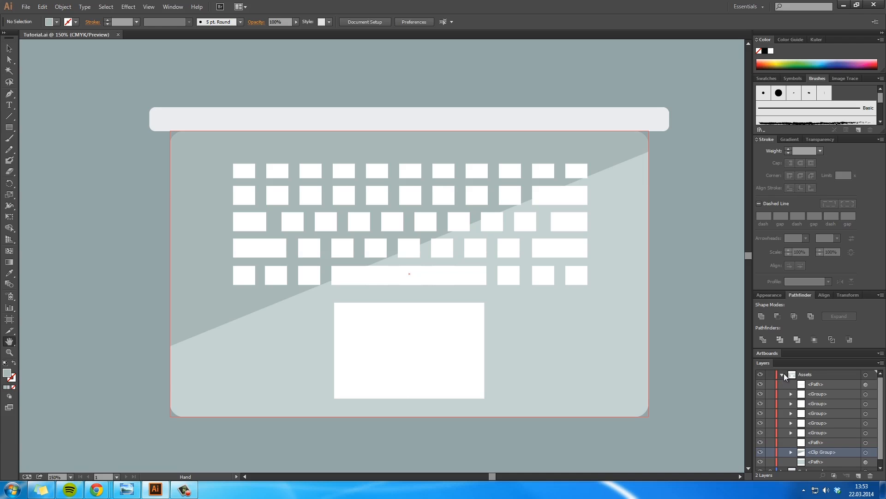
{"action": "left_click", "coordinate": [783, 376]}
{"action": "left_click", "coordinate": [805, 378]}
{"action": "double_click", "coordinate": [806, 378]}
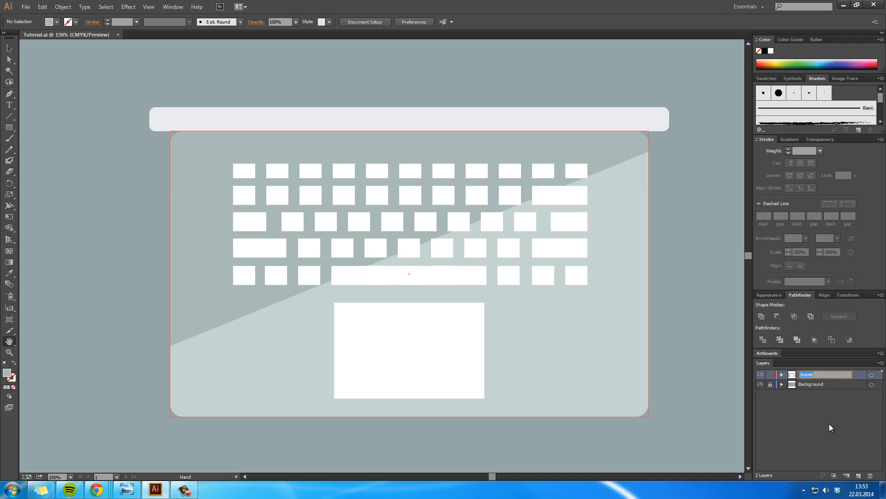
{"action": "type", "text": "Laptop"}
{"action": "key", "text": "Return"}
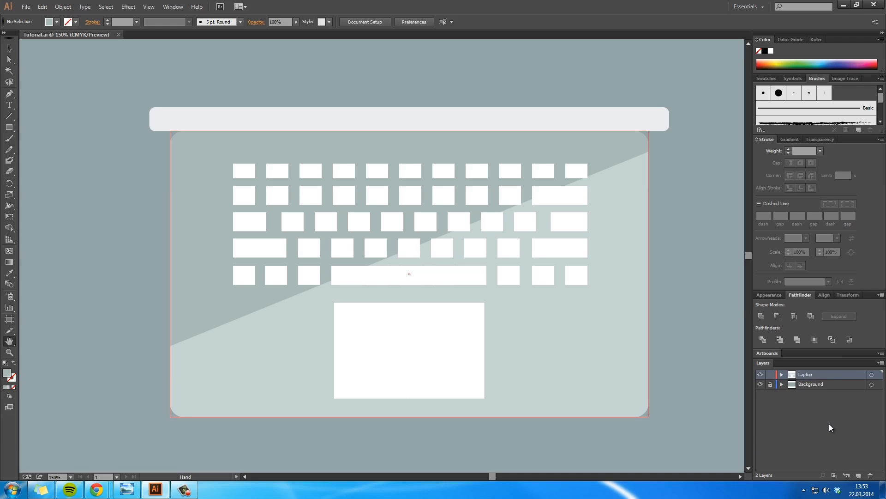
Step: Toggle the Laptop layer's visibility to check which artwork it contains
{"action": "left_click", "coordinate": [760, 375]}
{"action": "left_click", "coordinate": [761, 374]}
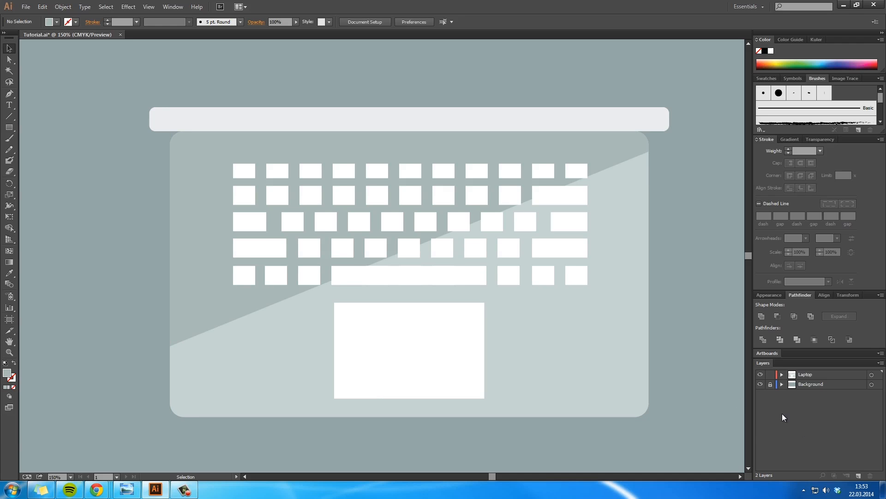
{"action": "key", "text": "space"}
{"action": "left_click_drag", "start_coordinate": [629, 309], "coordinate": [691, 364]}
{"action": "left_click_drag", "start_coordinate": [512, 282], "coordinate": [479, 236]}
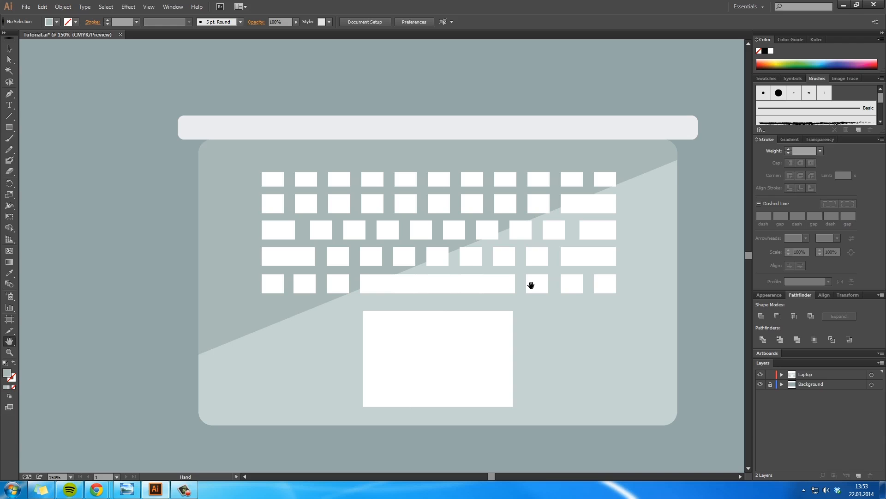
{"action": "left_click_drag", "start_coordinate": [592, 311], "coordinate": [637, 282]}
{"action": "left_click", "coordinate": [759, 374]}
{"action": "left_click", "coordinate": [759, 374]}
Step: Select all parts of the laptop on the artboard and group them into one object
{"action": "left_click", "coordinate": [596, 273], "text": "ctrl+alt"}
{"action": "left_click", "coordinate": [595, 273], "text": "ctrl+alt"}
{"action": "left_click", "coordinate": [595, 273], "text": "ctrl+alt"}
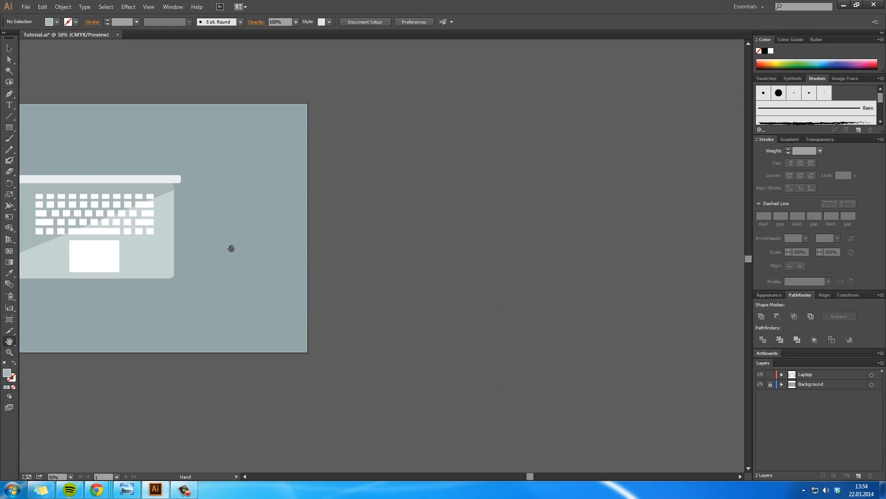
{"action": "left_click_drag", "start_coordinate": [231, 249], "coordinate": [536, 270]}
{"action": "key", "text": "v"}
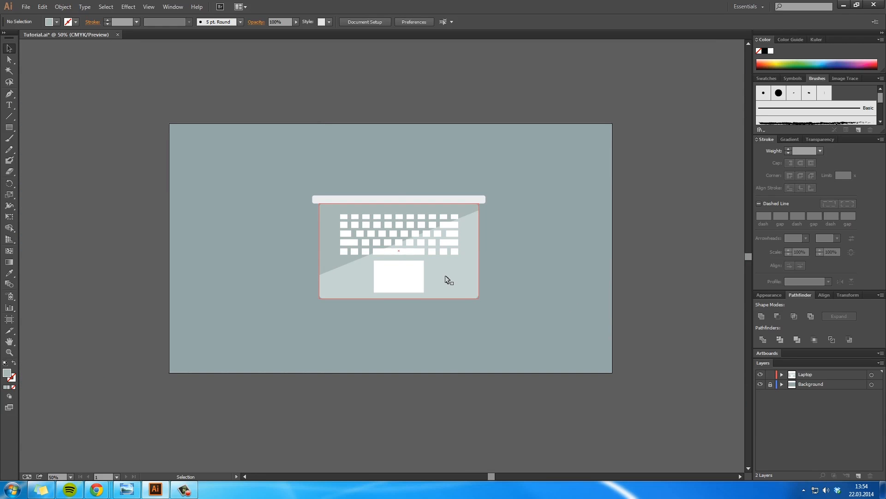
{"action": "left_click_drag", "start_coordinate": [456, 275], "coordinate": [504, 255]}
{"action": "key", "text": "ctrl+z"}
{"action": "left_click_drag", "start_coordinate": [488, 322], "coordinate": [368, 170]}
{"action": "key", "text": "ctrl+g"}
Step: Try moving the laptop group toward the artboard's upper right and scaling it to about 315 by 200 px, and undo both changes
{"action": "left_click", "coordinate": [512, 315]}
{"action": "left_click_drag", "start_coordinate": [466, 285], "coordinate": [551, 266]}
{"action": "left_click", "coordinate": [543, 318]}
{"action": "left_click", "coordinate": [541, 261]}
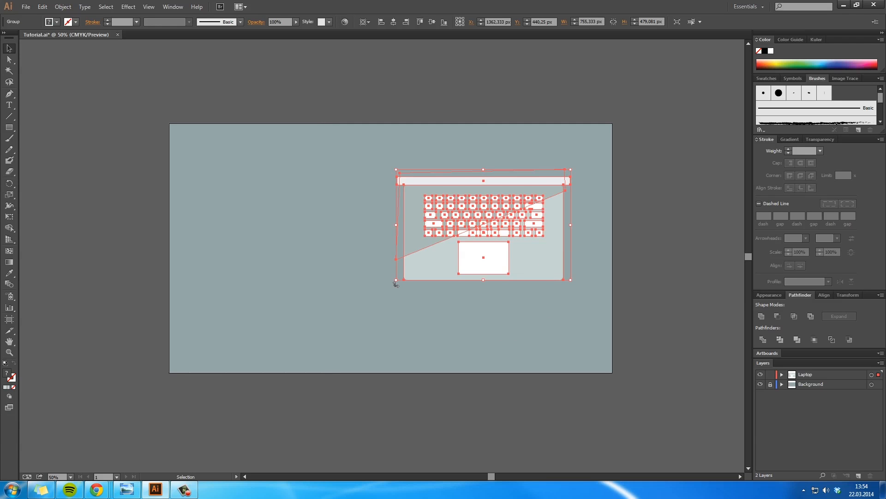
{"action": "left_click_drag", "start_coordinate": [397, 281], "coordinate": [497, 216]}
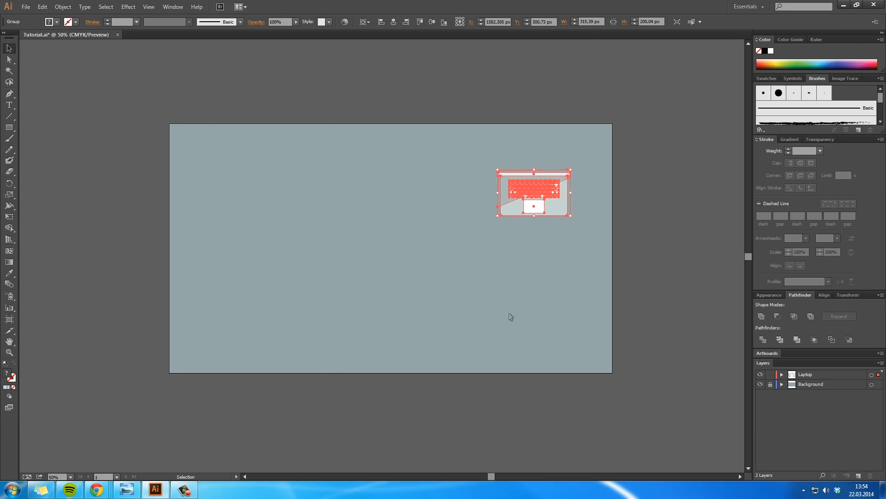
{"action": "left_click", "coordinate": [509, 316]}
{"action": "key", "text": "ctrl+z"}
{"action": "key", "text": "ctrl+z"}
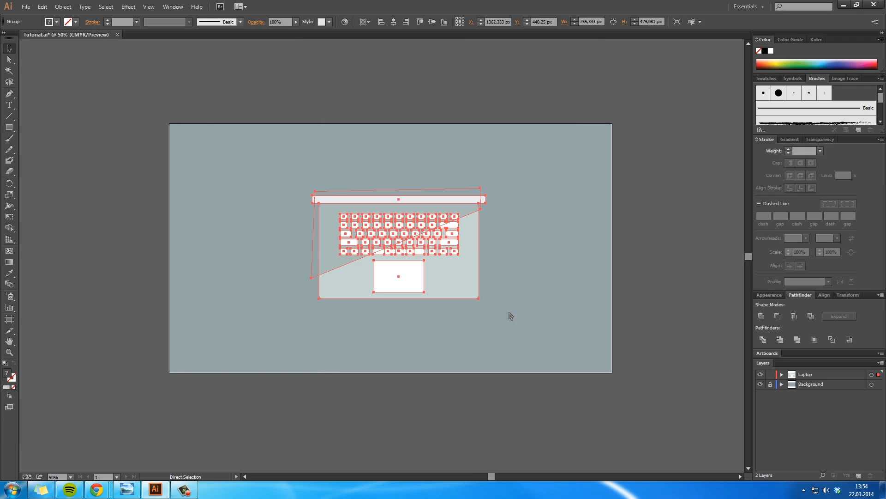
Step: Directly select the laptop's rounded base path and expand its appearance
{"action": "left_click", "coordinate": [511, 313]}
{"action": "key", "text": "z"}
{"action": "left_click", "coordinate": [420, 265]}
{"action": "left_click", "coordinate": [421, 266]}
{"action": "key", "text": "v"}
{"action": "left_click", "coordinate": [510, 301]}
{"action": "left_click", "coordinate": [587, 277]}
{"action": "key", "text": "a"}
{"action": "left_click", "coordinate": [497, 283]}
{"action": "left_click", "coordinate": [63, 6]}
{"action": "left_click", "coordinate": [101, 117]}
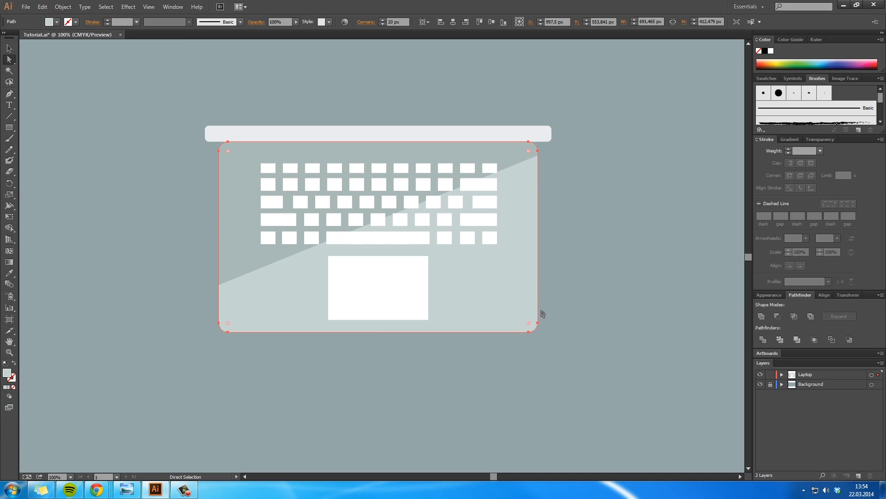
{"action": "left_click", "coordinate": [605, 333]}
Step: Move the laptop group to the artboard's upper-right corner and scale it down to about 376 by 238 px
{"action": "key", "text": "t"}
{"action": "key", "text": "z"}
{"action": "left_click", "coordinate": [571, 325], "text": "alt"}
{"action": "left_click", "coordinate": [570, 325], "text": "alt"}
{"action": "key", "text": "space"}
{"action": "key", "text": "v"}
{"action": "left_click_drag", "start_coordinate": [251, 245], "coordinate": [378, 176]}
{"action": "left_click_drag", "start_coordinate": [287, 289], "coordinate": [376, 233]}
{"action": "left_click_drag", "start_coordinate": [454, 222], "coordinate": [563, 170]}
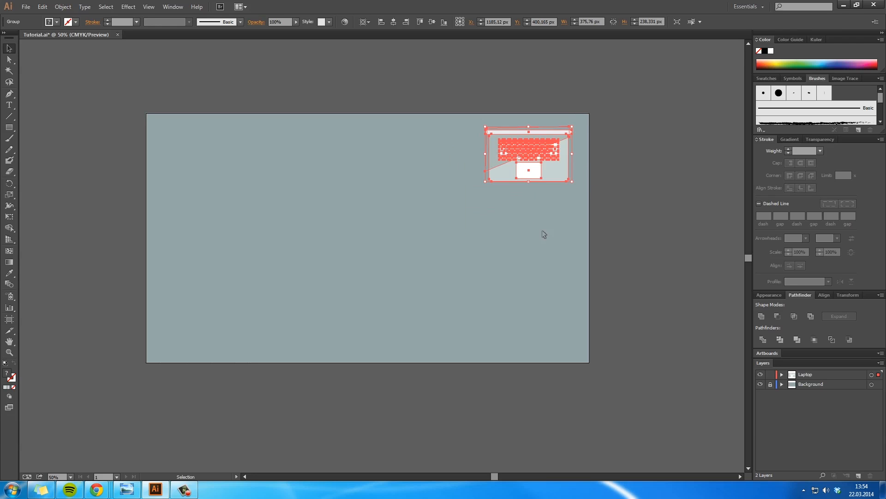
Step: Examine the shrunken laptop's corners up close and undo the scaling, the move and the base's appearance expansion
{"action": "left_click", "coordinate": [535, 257]}
{"action": "key", "text": "h"}
{"action": "key", "text": "z"}
{"action": "left_click_drag", "start_coordinate": [478, 201], "coordinate": [511, 253]}
{"action": "left_click", "coordinate": [497, 199]}
{"action": "left_click", "coordinate": [465, 230]}
{"action": "left_click", "coordinate": [378, 264]}
{"action": "left_click", "coordinate": [379, 264]}
{"action": "left_click", "coordinate": [378, 264]}
{"action": "key", "text": "h"}
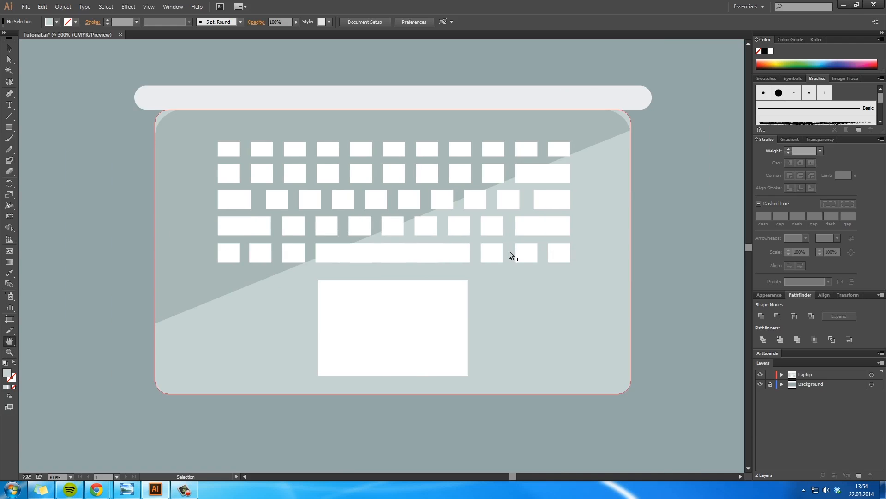
{"action": "key", "text": "ctrl+z"}
{"action": "key", "text": "ctrl+z"}
{"action": "key", "text": "ctrl+z"}
Step: Directly select the shaded base copy inside the clip group to inspect its outline
{"action": "key", "text": "z"}
{"action": "left_click", "coordinate": [481, 298], "text": "alt"}
{"action": "left_click", "coordinate": [482, 298], "text": "alt"}
{"action": "left_click", "coordinate": [481, 298], "text": "alt"}
{"action": "key", "text": "h"}
{"action": "left_click_drag", "start_coordinate": [196, 306], "coordinate": [606, 246]}
{"action": "key", "text": "z"}
{"action": "left_click", "coordinate": [568, 267]}
{"action": "key", "text": "h"}
{"action": "left_click_drag", "start_coordinate": [355, 283], "coordinate": [627, 275]}
{"action": "key", "text": "v"}
{"action": "left_click", "coordinate": [630, 210]}
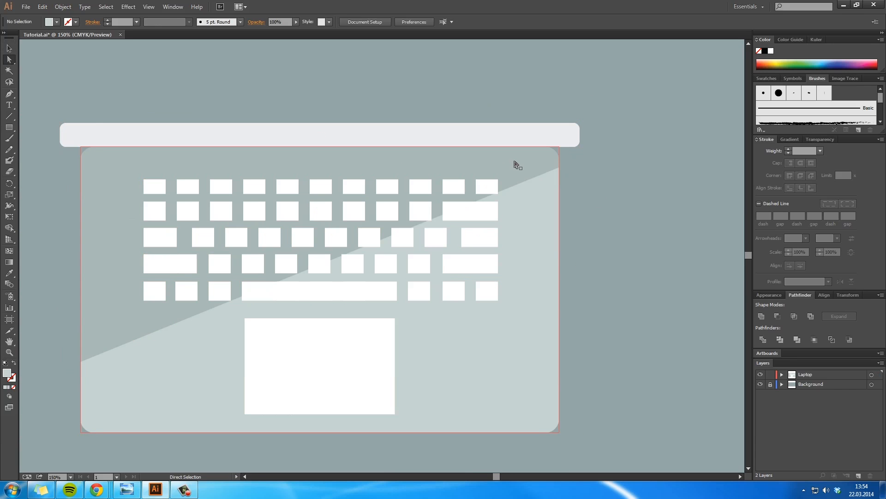
{"action": "key", "text": "a"}
{"action": "left_click", "coordinate": [514, 165]}
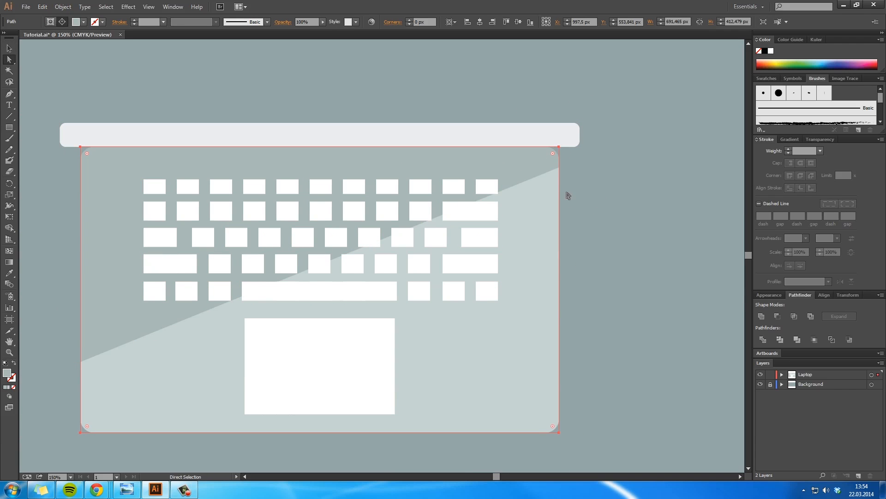
Step: Try deleting the diagonal clipping path over the laptop base, undo the deletion and clear the selection
{"action": "left_click_drag", "start_coordinate": [561, 151], "coordinate": [566, 156]}
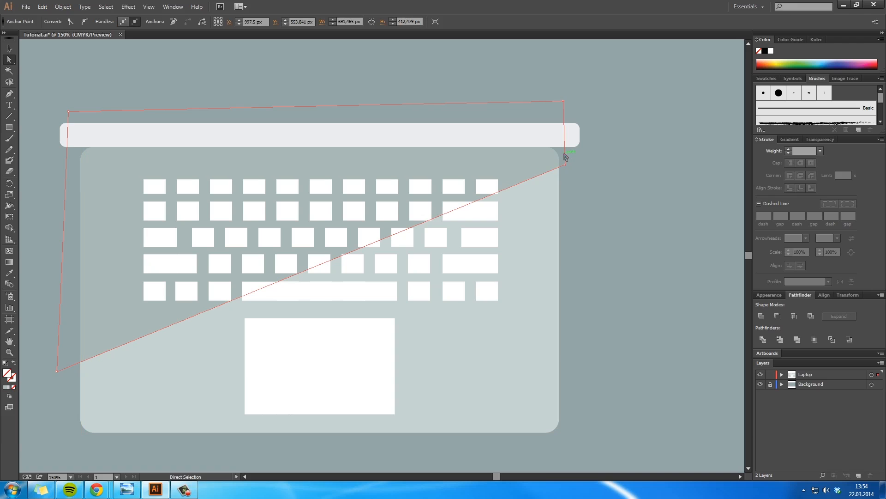
{"action": "key", "text": "Delete"}
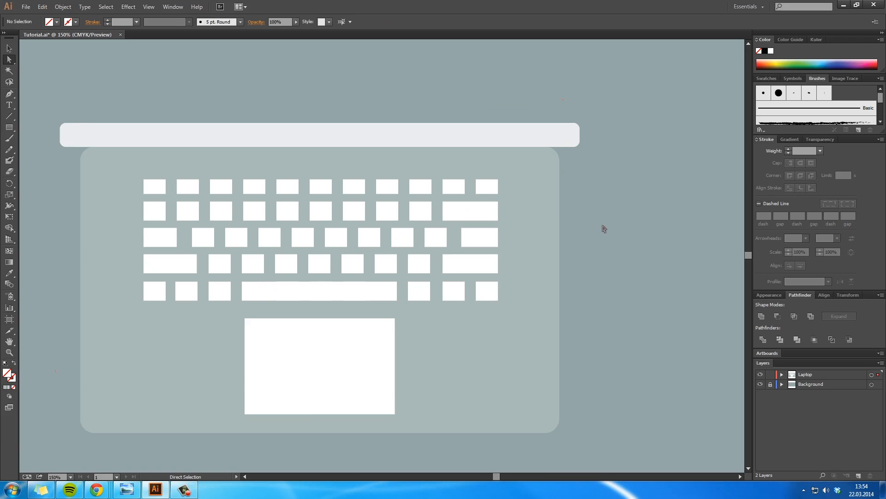
{"action": "key", "text": "ctrl+z"}
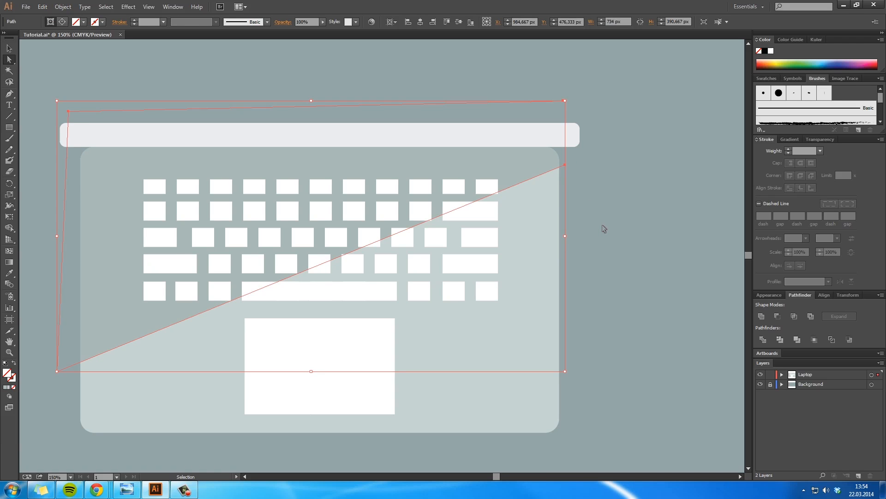
{"action": "left_click", "coordinate": [601, 225]}
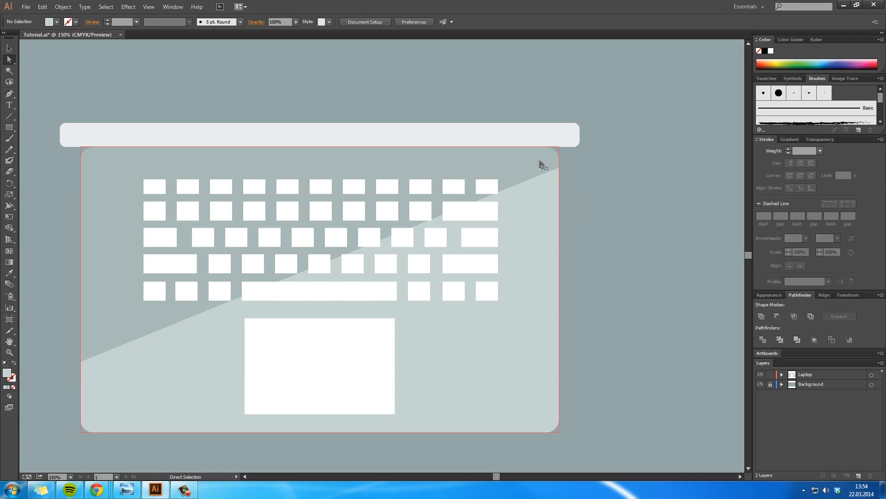
Step: Expand the Laptop layer and its group, and toggle the sublayers' visibility to identify the base path and the clip group
{"action": "left_click", "coordinate": [781, 374]}
{"action": "left_click", "coordinate": [791, 384]}
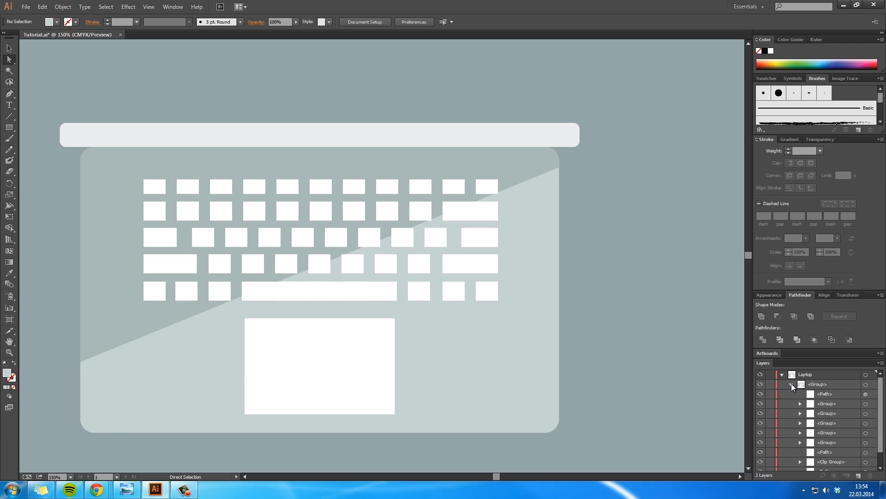
{"action": "left_click", "coordinate": [759, 394]}
{"action": "left_click", "coordinate": [760, 394]}
{"action": "left_click", "coordinate": [760, 403]}
{"action": "left_click", "coordinate": [760, 403]}
{"action": "left_click", "coordinate": [760, 413]}
{"action": "left_click", "coordinate": [761, 413]}
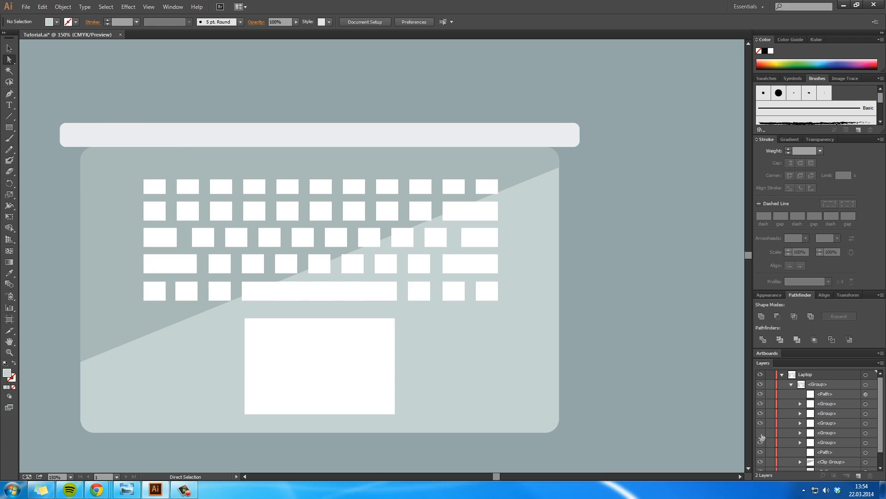
{"action": "left_click", "coordinate": [760, 443]}
{"action": "left_click", "coordinate": [761, 443]}
{"action": "scroll", "coordinate": [787, 434], "scroll_direction": "down", "scroll_amount": 1}
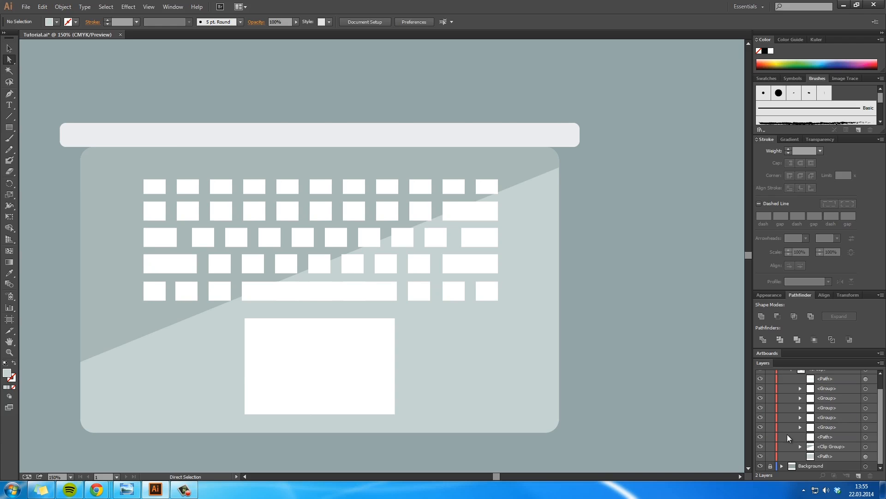
{"action": "left_click", "coordinate": [761, 456]}
{"action": "left_click", "coordinate": [761, 456]}
{"action": "left_click", "coordinate": [761, 456]}
{"action": "left_click", "coordinate": [760, 456]}
{"action": "left_click", "coordinate": [760, 441]}
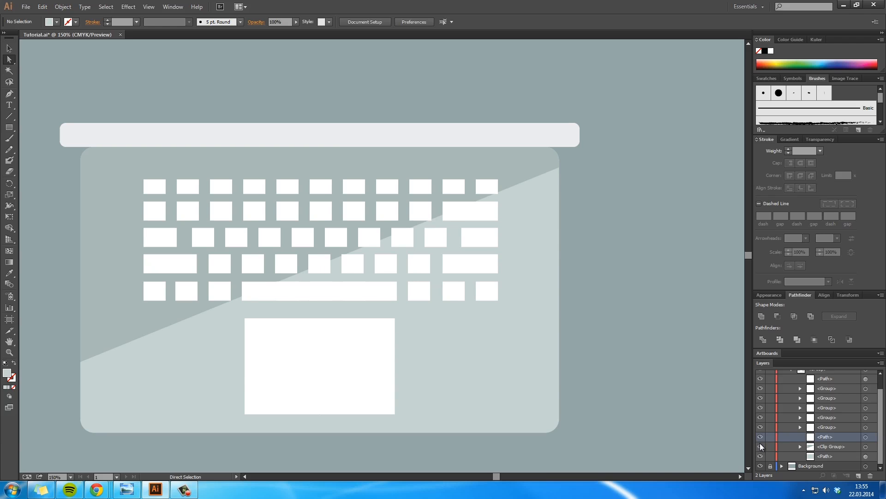
{"action": "left_click", "coordinate": [761, 447]}
{"action": "left_click", "coordinate": [760, 447]}
Step: Expand the clip group in the layer list and toggle its clipping path's visibility to see what it masks
{"action": "left_click", "coordinate": [800, 446]}
{"action": "scroll", "coordinate": [828, 449], "scroll_direction": "down", "scroll_amount": 1}
{"action": "left_click", "coordinate": [836, 445]}
{"action": "left_click", "coordinate": [847, 437]}
{"action": "left_click", "coordinate": [760, 442]}
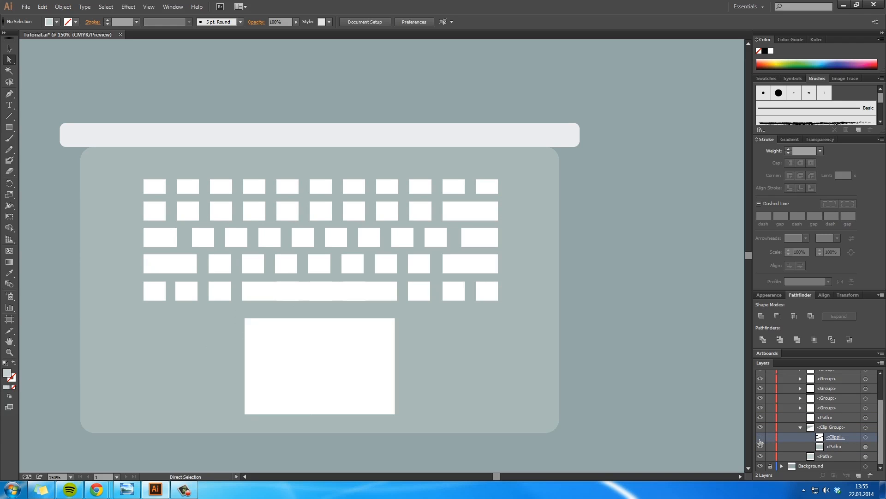
{"action": "left_click", "coordinate": [760, 443]}
{"action": "left_click", "coordinate": [760, 442]}
{"action": "left_click", "coordinate": [760, 442]}
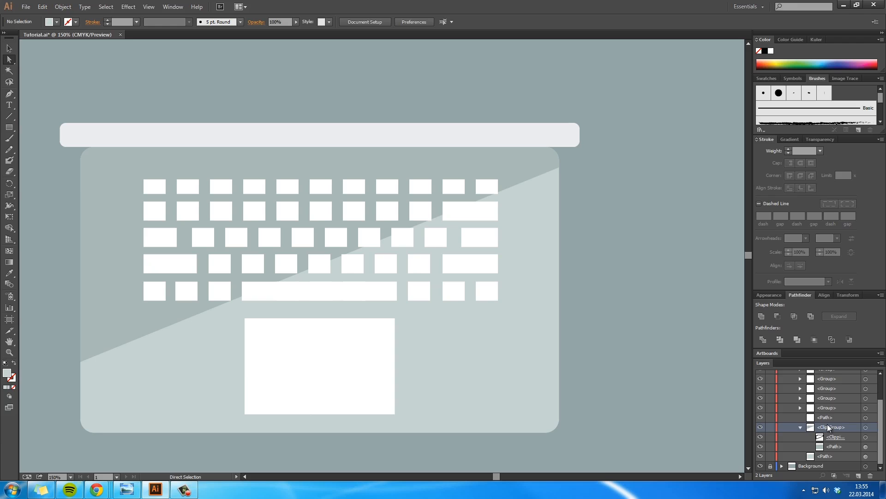
Step: Try Release to Layers (Sequence) on the clip group
{"action": "left_click", "coordinate": [880, 363]}
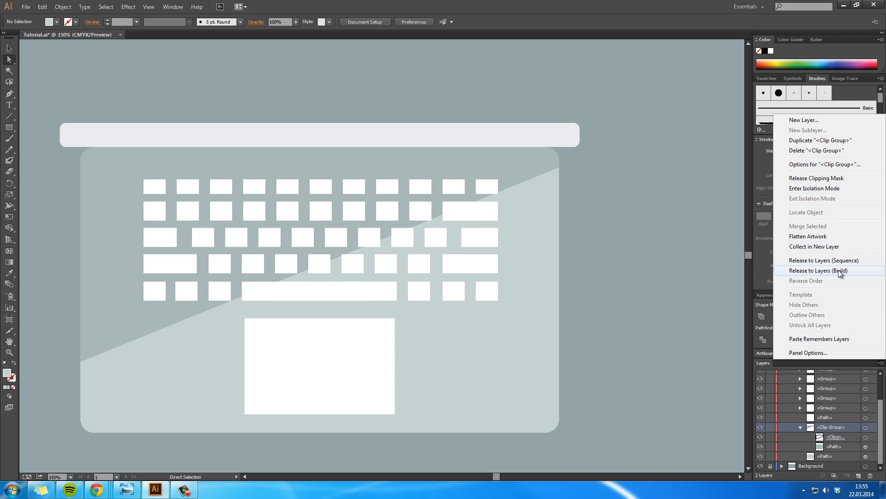
{"action": "left_click", "coordinate": [847, 261]}
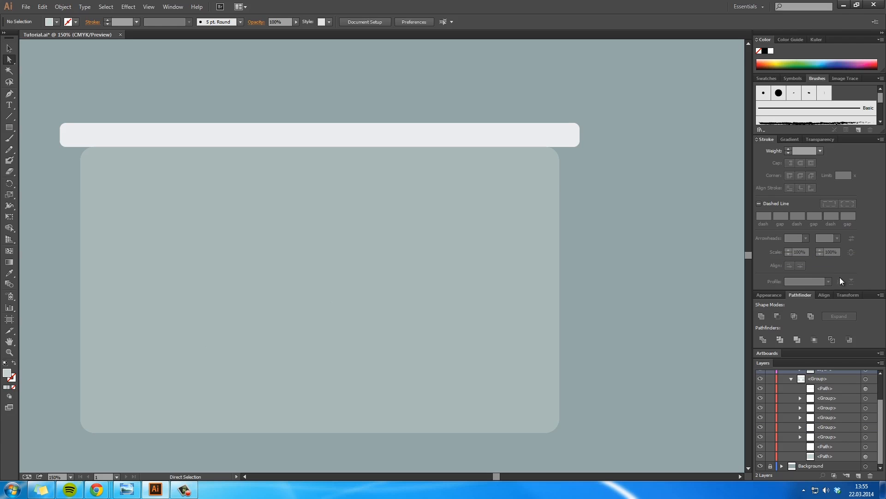
Step: Highlight the clipping path and the clipped path in the layer list and try to unite them with Pathfinder
{"action": "left_click", "coordinate": [834, 437]}
{"action": "left_click", "coordinate": [841, 447], "text": "shift"}
{"action": "left_click", "coordinate": [763, 315]}
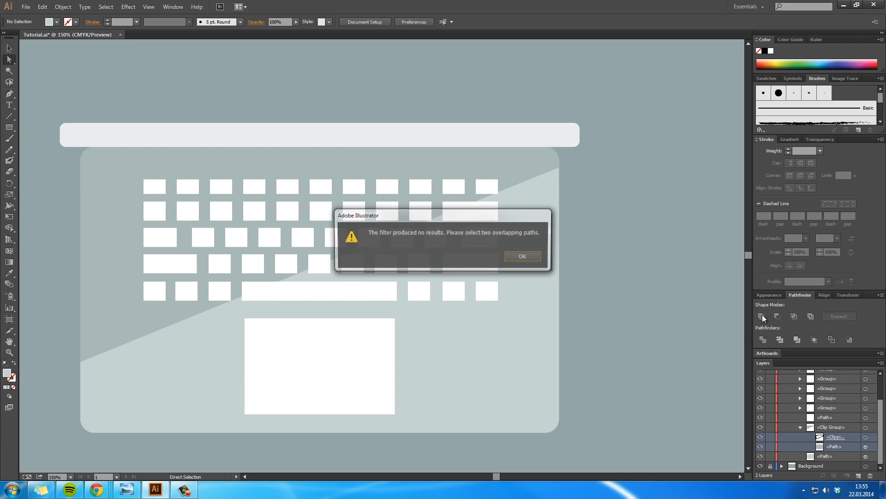
{"action": "left_click", "coordinate": [529, 255]}
{"action": "scroll", "coordinate": [822, 426], "scroll_direction": "up", "scroll_amount": 1}
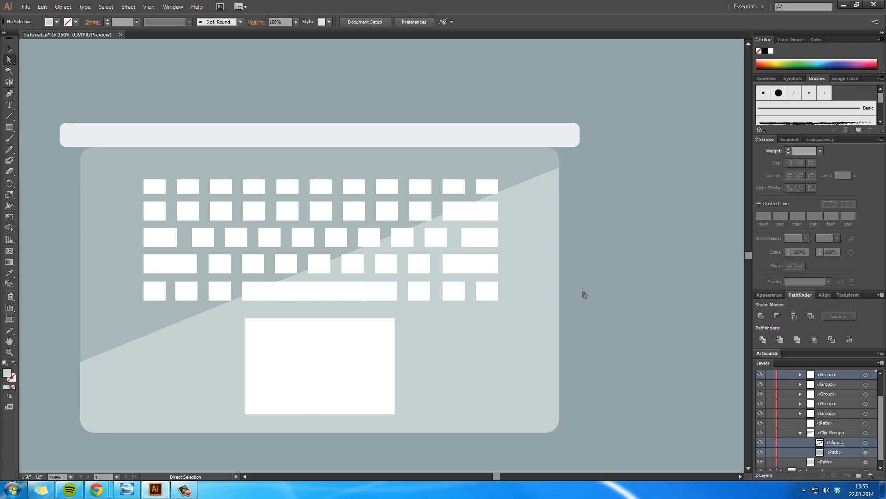
Step: Select the diagonal clipping path and the base shape on the artboard, try Pathfinder's Unite on them, and undo it
{"action": "left_click", "coordinate": [535, 178]}
{"action": "left_click", "coordinate": [539, 223], "text": "shift"}
{"action": "left_click", "coordinate": [560, 235], "text": "shift"}
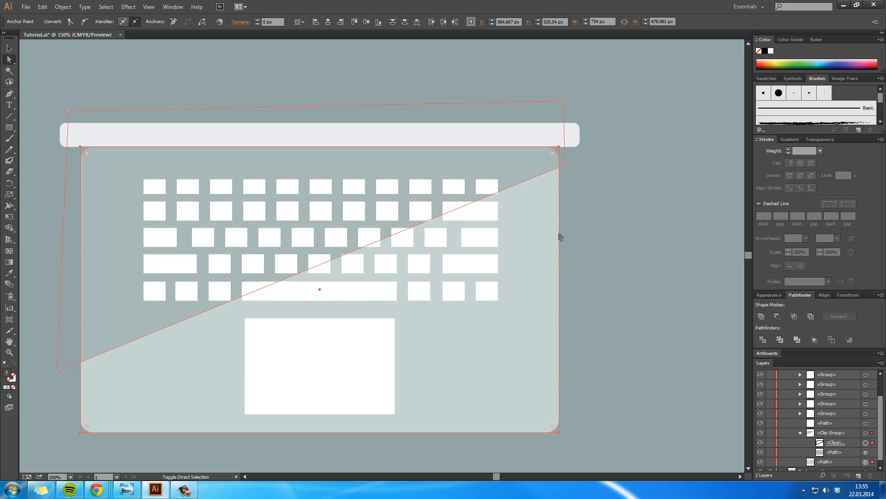
{"action": "left_click", "coordinate": [865, 462], "text": "shift"}
{"action": "left_click", "coordinate": [760, 317]}
{"action": "key", "text": "ctrl+z"}
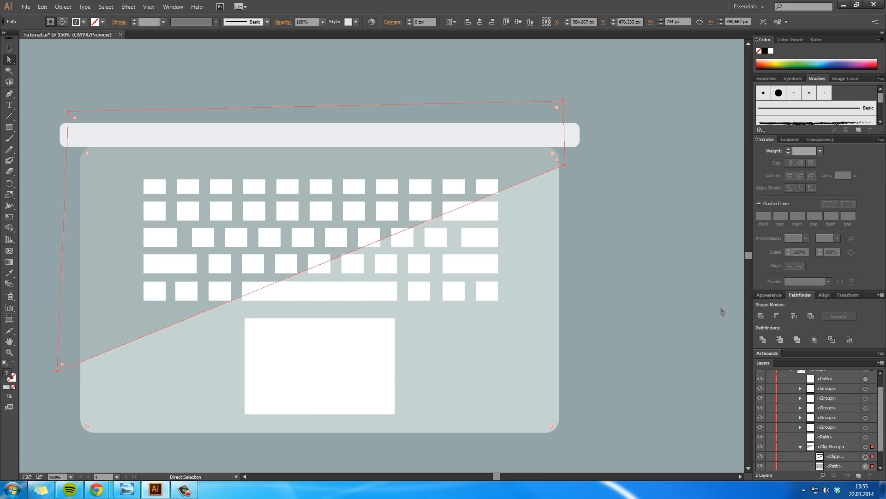
Step: Expand the appearance of the selected clip group paths and highlight the clip group in the layer list
{"action": "left_click", "coordinate": [62, 6]}
{"action": "left_click", "coordinate": [112, 118]}
{"action": "scroll", "coordinate": [840, 452], "scroll_direction": "down", "scroll_amount": 2}
{"action": "left_click", "coordinate": [843, 447]}
{"action": "left_click", "coordinate": [832, 428]}
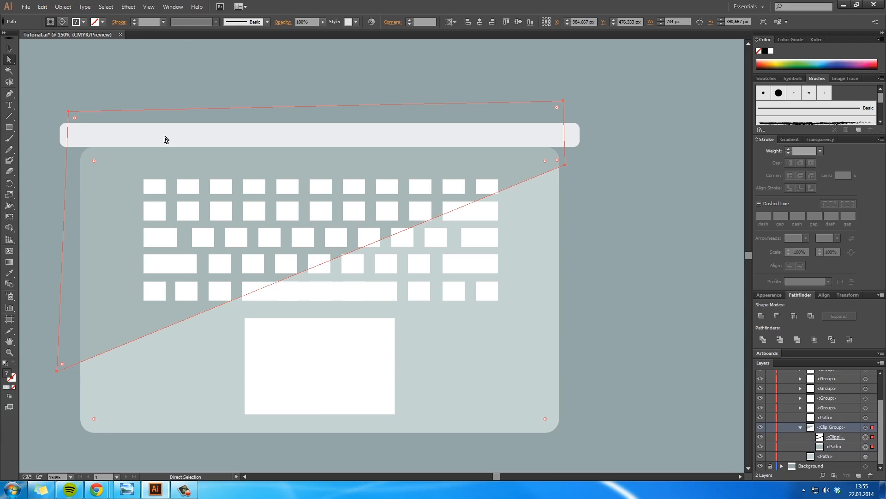
Step: Select the diagonal clip group as a whole and try to apply Expand to it
{"action": "left_click", "coordinate": [65, 7]}
{"action": "left_click", "coordinate": [100, 106]}
{"action": "key", "text": "v"}
{"action": "left_click", "coordinate": [585, 214]}
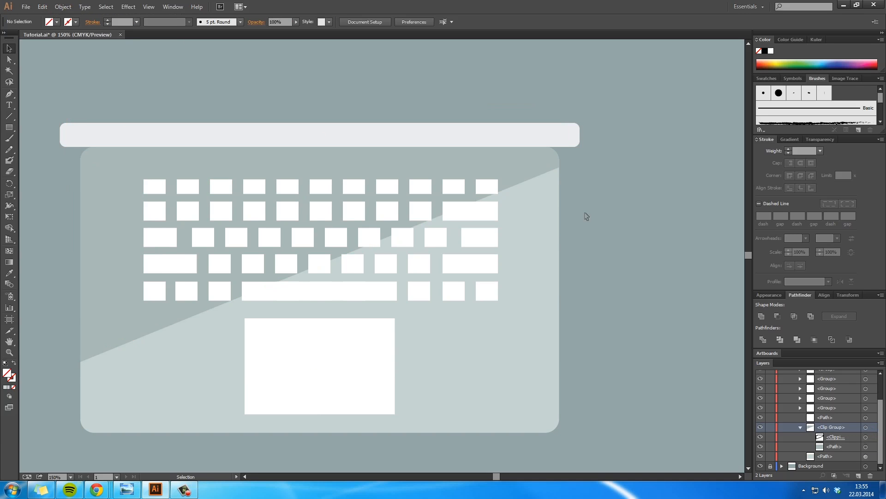
{"action": "left_click", "coordinate": [565, 163]}
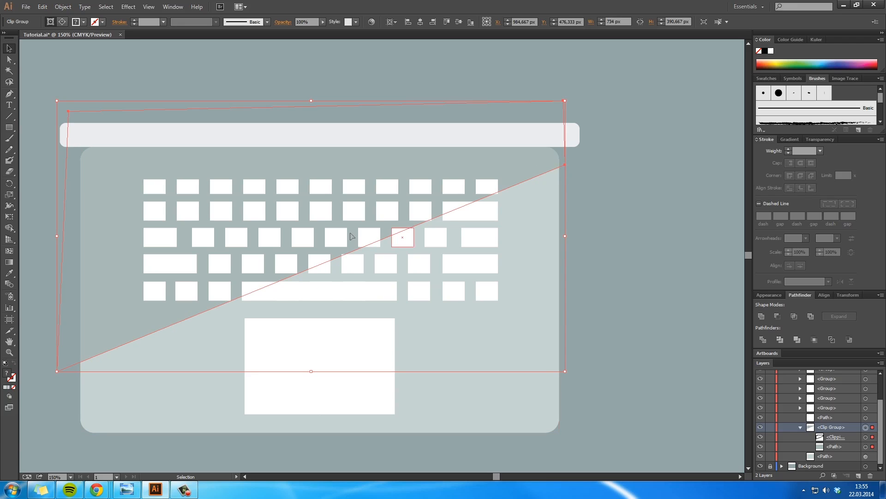
{"action": "left_click", "coordinate": [63, 6]}
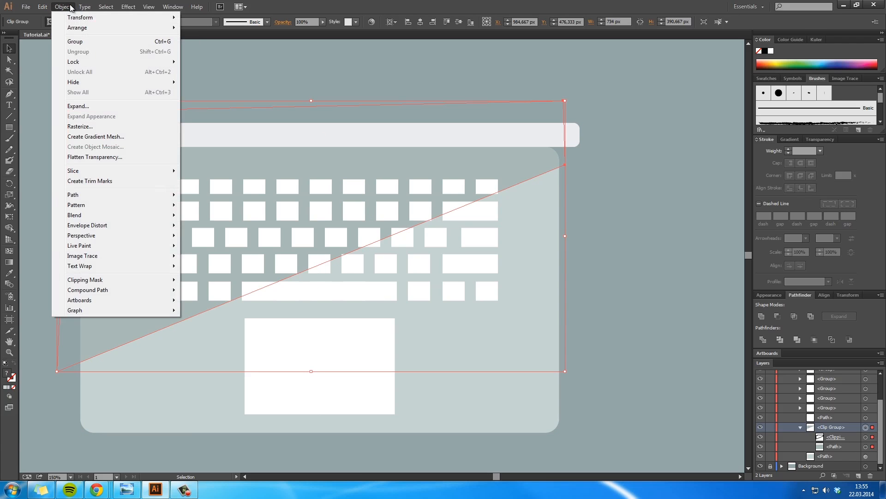
{"action": "left_click", "coordinate": [106, 108]}
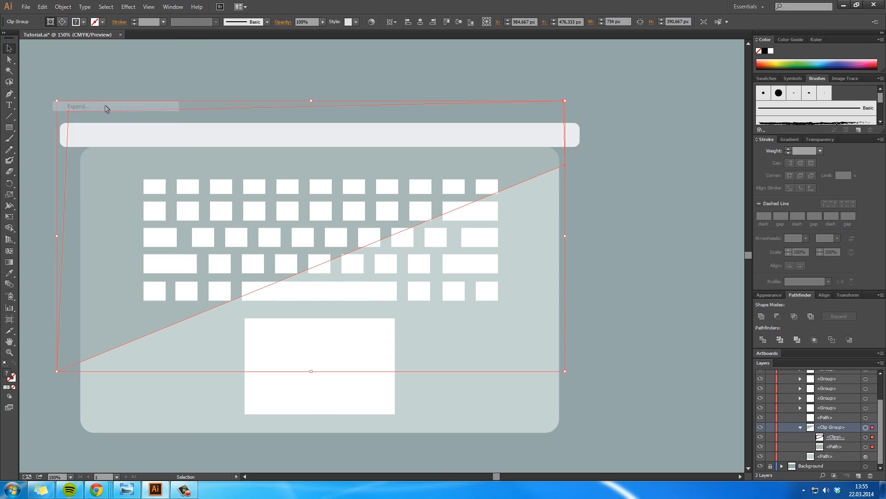
Step: Switch the clip group to Edit Contents and back to editing its clipping path
{"action": "left_click", "coordinate": [61, 21]}
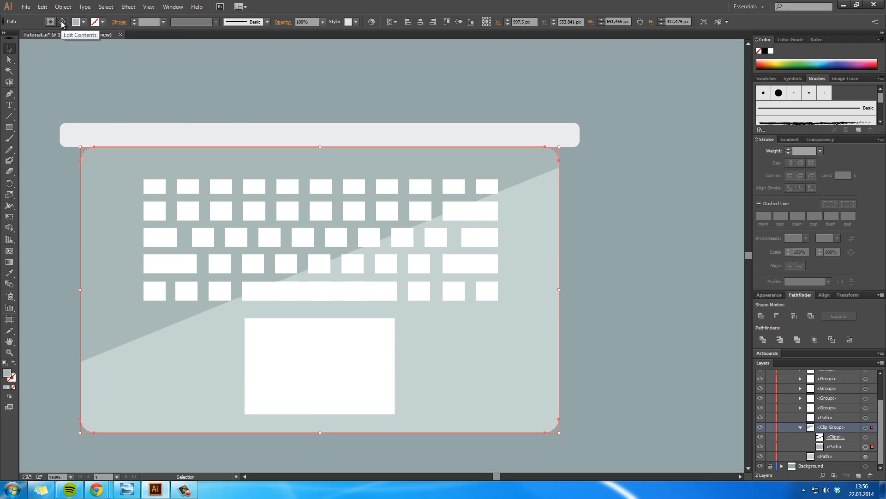
{"action": "left_click", "coordinate": [50, 22]}
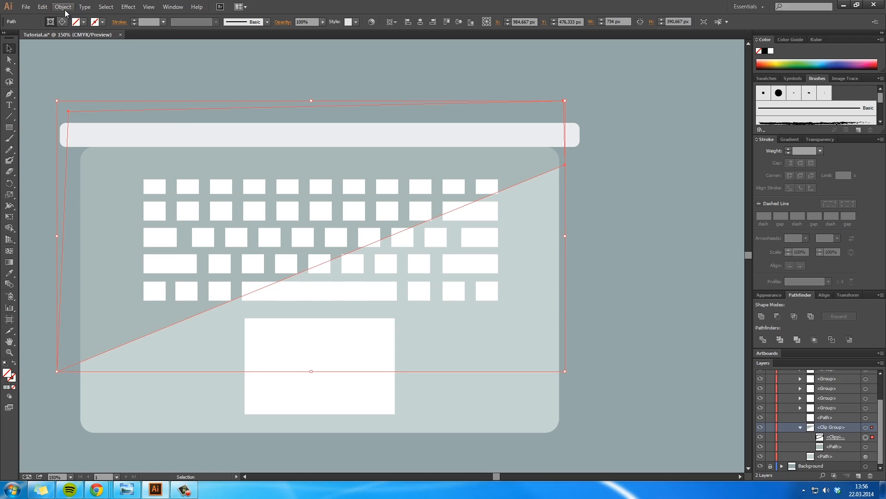
{"action": "left_click", "coordinate": [63, 7]}
{"action": "left_click", "coordinate": [88, 126]}
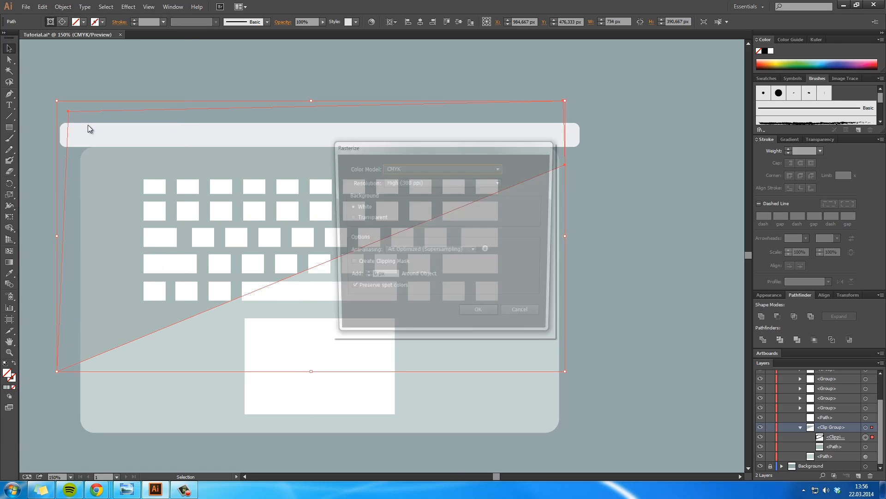
{"action": "left_click", "coordinate": [527, 316]}
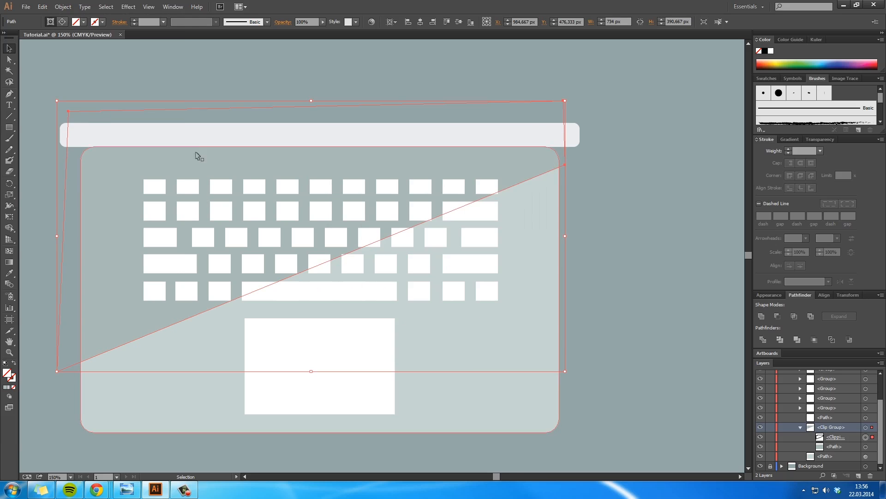
{"action": "left_click", "coordinate": [42, 6]}
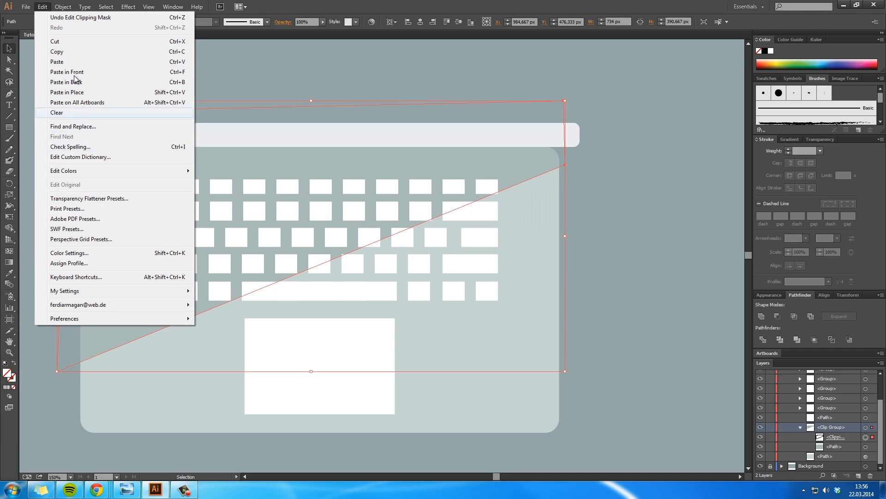
{"action": "key", "text": "Right"}
{"action": "left_click", "coordinate": [79, 129]}
{"action": "left_click", "coordinate": [520, 312]}
Step: Deselect the artwork, collapse the contents of the Laptop layer and make that layer active
{"action": "left_click", "coordinate": [627, 315]}
{"action": "left_click_drag", "start_coordinate": [560, 308], "coordinate": [651, 304]}
{"action": "left_click", "coordinate": [634, 280], "text": "ctrl+alt"}
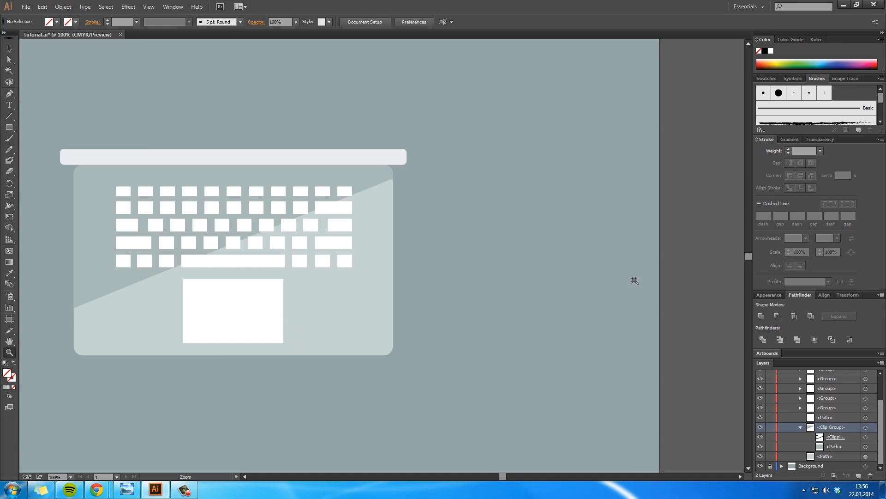
{"action": "left_click", "coordinate": [634, 280], "text": "ctrl+alt"}
{"action": "left_click", "coordinate": [634, 280], "text": "ctrl+alt"}
{"action": "left_click_drag", "start_coordinate": [302, 272], "coordinate": [596, 299]}
{"action": "scroll", "coordinate": [814, 405], "scroll_direction": "up", "scroll_amount": 3}
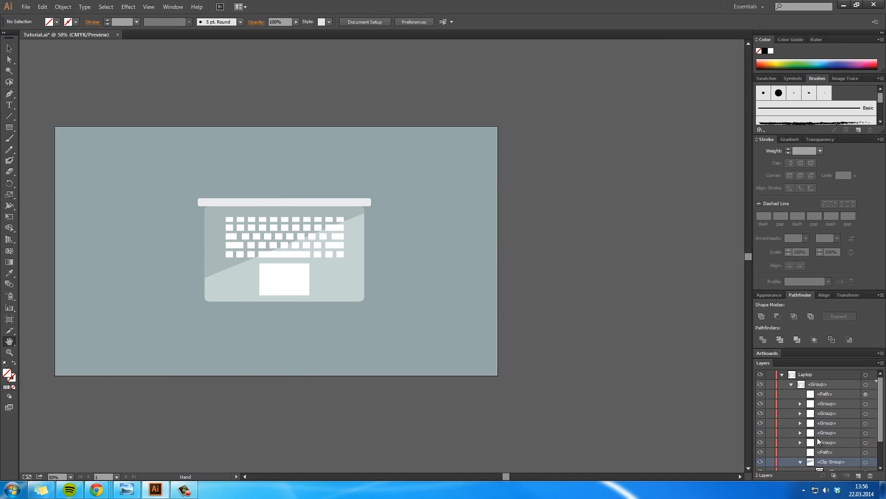
{"action": "left_click", "coordinate": [800, 462]}
{"action": "left_click", "coordinate": [782, 375]}
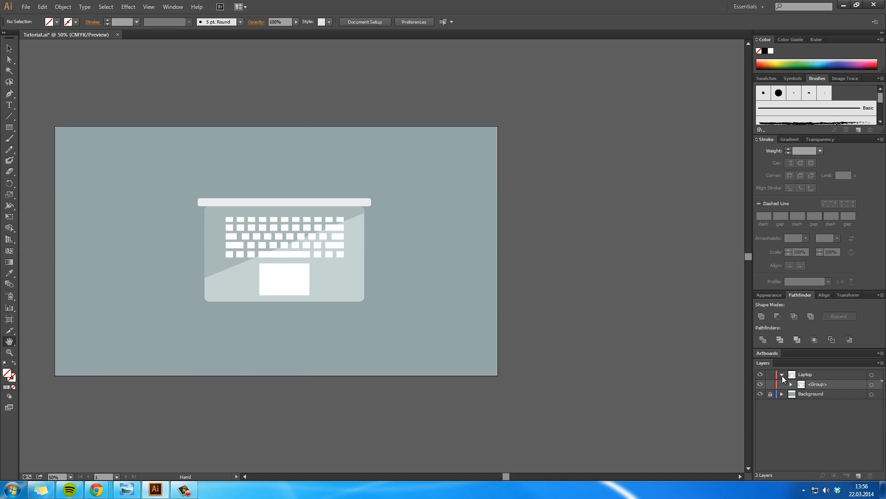
{"action": "left_click", "coordinate": [811, 375]}
Step: Move the whole laptop group to the upper-right area of the artboard and deselect it
{"action": "key", "text": "v"}
{"action": "left_click_drag", "start_coordinate": [332, 276], "coordinate": [448, 220]}
{"action": "left_click", "coordinate": [576, 271]}
{"action": "key", "text": "h"}
{"action": "left_click_drag", "start_coordinate": [437, 287], "coordinate": [537, 289]}
{"action": "key", "text": "z"}
{"action": "left_click", "coordinate": [352, 269]}
{"action": "left_click", "coordinate": [404, 274]}
{"action": "left_click", "coordinate": [404, 274]}
{"action": "key", "text": "h"}
{"action": "left_click_drag", "start_coordinate": [372, 243], "coordinate": [622, 246]}
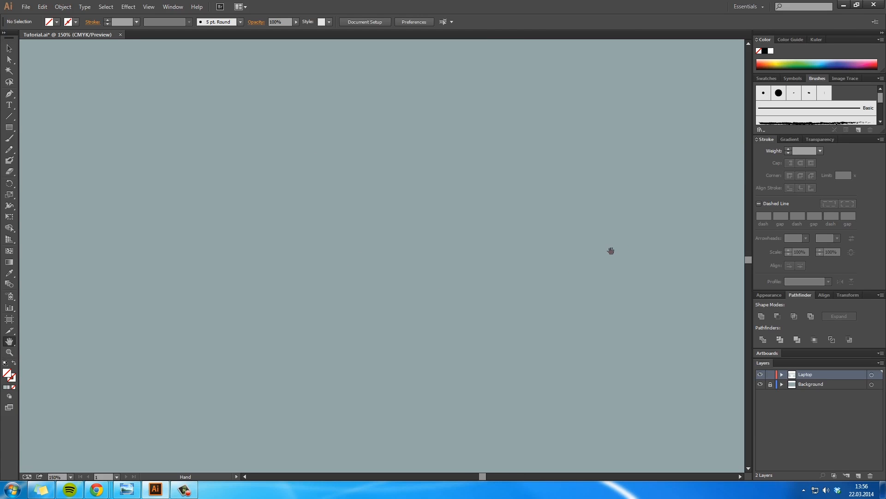
{"action": "left_click", "coordinate": [9, 128]}
{"action": "left_click_drag", "start_coordinate": [286, 149], "coordinate": [403, 354]}
{"action": "key", "text": "Delete"}
Step: Add a new layer named Mouse and draw an upright rectangle about 193 × 346 px on it in the empty background area
{"action": "left_click", "coordinate": [858, 475]}
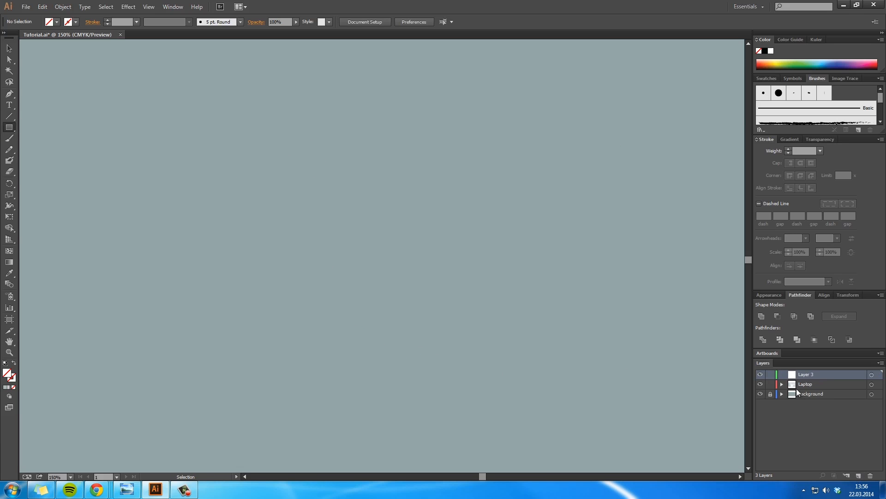
{"action": "double_click", "coordinate": [801, 375]}
{"action": "type", "text": "Mouse"}
{"action": "key", "text": "Return"}
{"action": "left_click_drag", "start_coordinate": [225, 125], "coordinate": [358, 366]}
{"action": "key", "text": "v"}
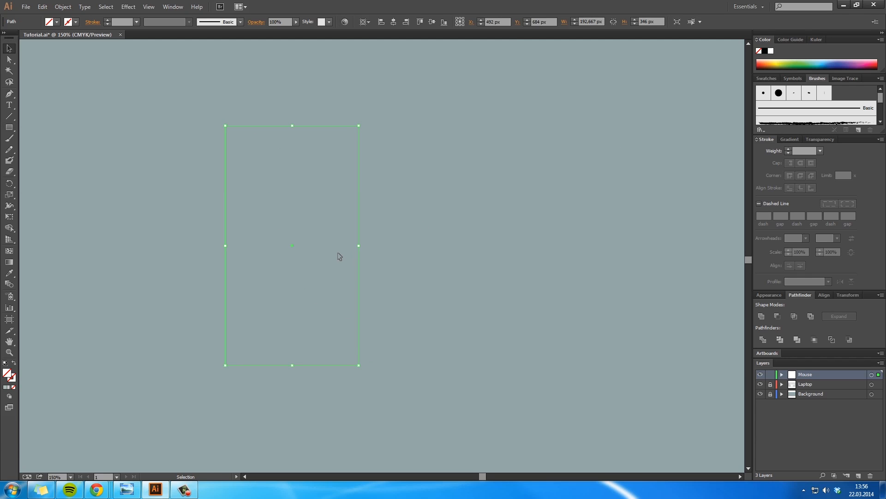
Step: Fill the upright rectangle on the Mouse layer with white
{"action": "double_click", "coordinate": [9, 373]}
{"action": "left_click_drag", "start_coordinate": [303, 259], "coordinate": [240, 179]}
{"action": "left_click", "coordinate": [468, 184]}
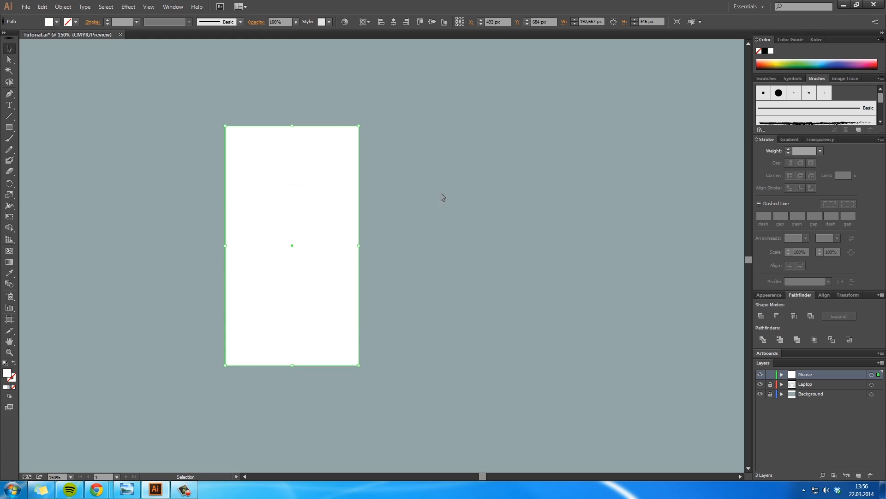
Step: Apply a Rounded Rectangle shape effect to the white rectangle with 0 px extra width, 0 px extra height and a 90 px corner radius
{"action": "left_click", "coordinate": [128, 7]}
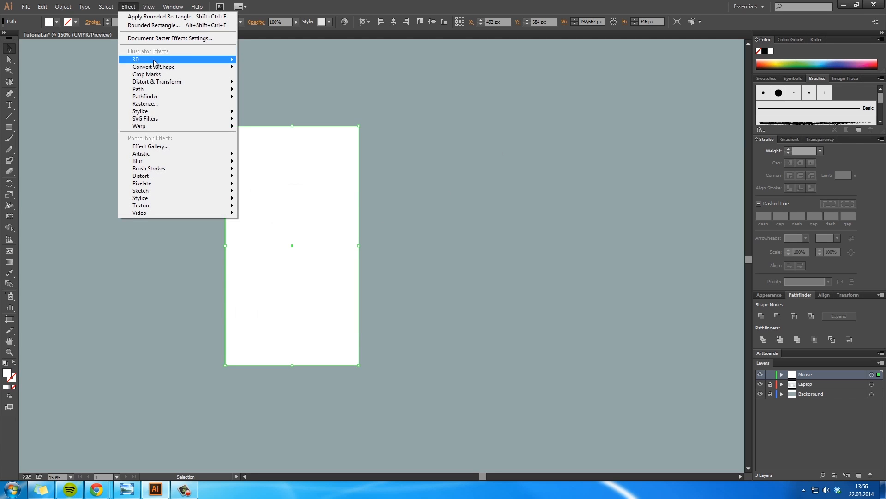
{"action": "mouse_move", "coordinate": [155, 67]}
{"action": "left_click", "coordinate": [278, 79]}
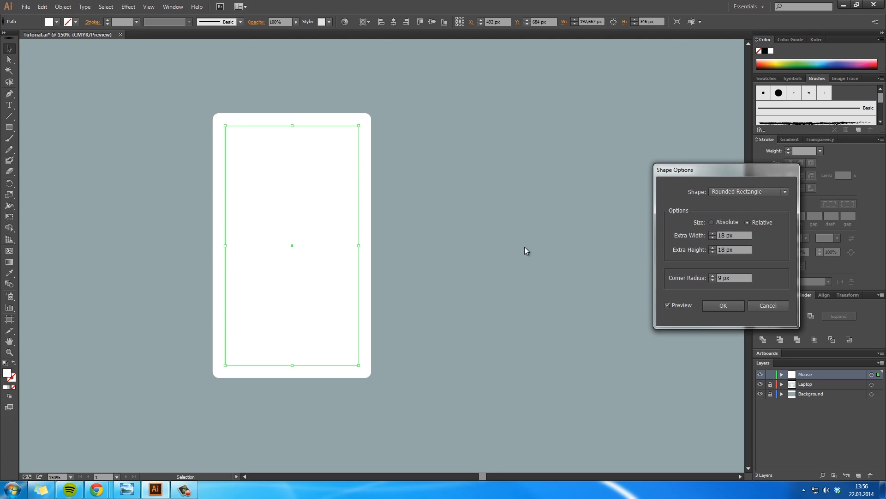
{"action": "left_click", "coordinate": [713, 238], "text": "shift"}
{"action": "left_click", "coordinate": [713, 238], "text": "shift"}
{"action": "left_click", "coordinate": [712, 252], "text": "shift"}
{"action": "left_click", "coordinate": [711, 252], "text": "shift"}
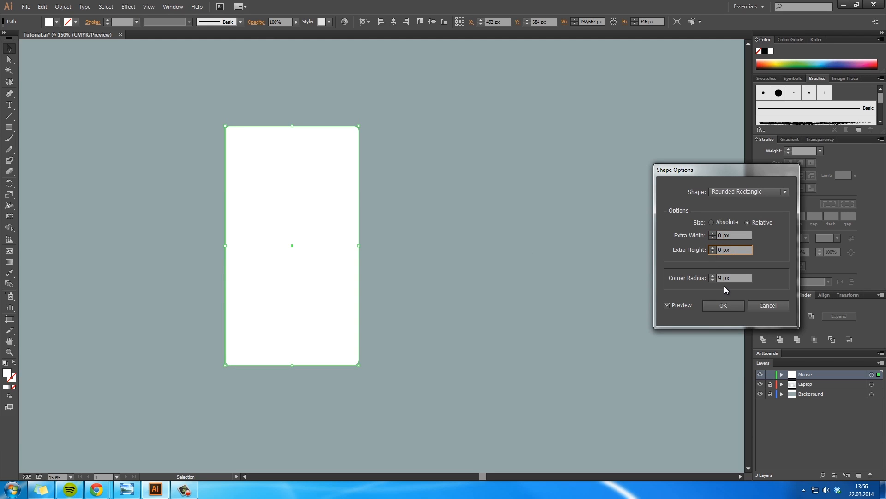
{"action": "left_click", "coordinate": [712, 275], "text": "shift"}
{"action": "left_click", "coordinate": [713, 276], "text": "shift"}
{"action": "left_click", "coordinate": [713, 275], "text": "shift"}
{"action": "left_click", "coordinate": [713, 275], "text": "shift"}
{"action": "left_click", "coordinate": [713, 275], "text": "shift"}
{"action": "left_click", "coordinate": [713, 275], "text": "shift"}
{"action": "left_click", "coordinate": [712, 275], "text": "shift"}
{"action": "left_click", "coordinate": [713, 275], "text": "shift"}
{"action": "left_click", "coordinate": [713, 275], "text": "shift"}
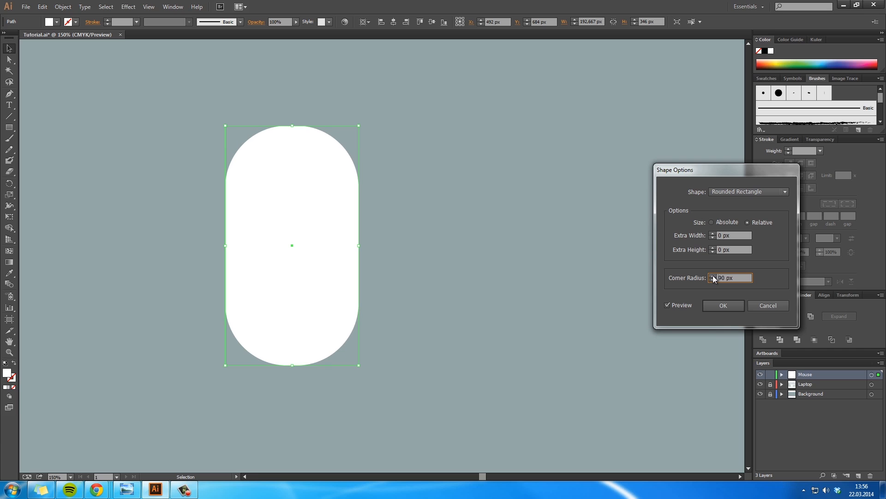
{"action": "left_click", "coordinate": [723, 305]}
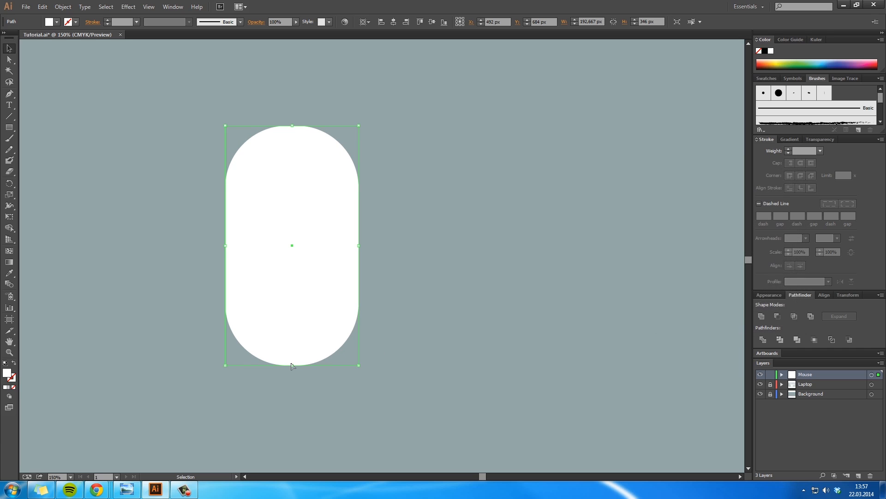
Step: Stretch the rounded shape downward to a height of about 385 px and expand its appearance
{"action": "left_click_drag", "start_coordinate": [295, 369], "coordinate": [295, 392]}
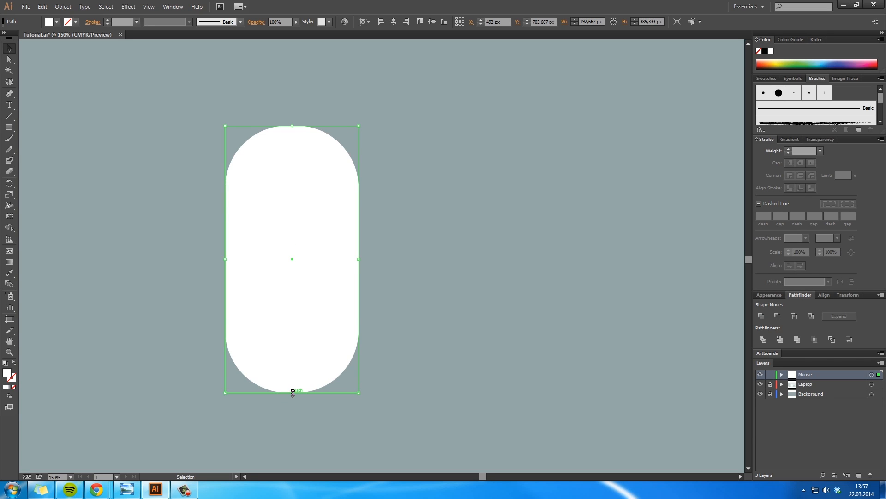
{"action": "left_click", "coordinate": [63, 6]}
{"action": "left_click", "coordinate": [92, 116]}
Step: Draw a tall rectangle covering the rounded shape's left half and subtract it from the shape with Minus Front
{"action": "left_click", "coordinate": [9, 129]}
{"action": "left_click_drag", "start_coordinate": [183, 87], "coordinate": [293, 411]}
{"action": "key", "text": "v"}
{"action": "left_click", "coordinate": [328, 290], "text": "shift"}
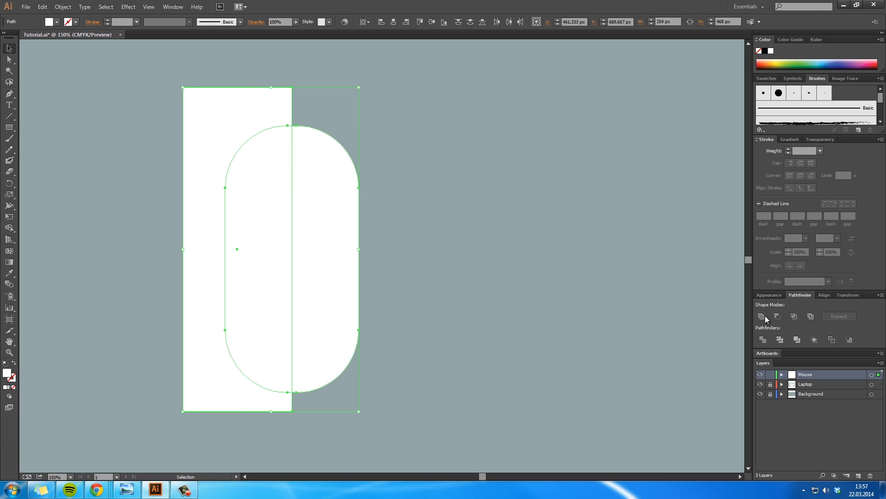
{"action": "left_click", "coordinate": [777, 316]}
Step: Duplicate the remaining half, reflect the copy horizontally and fit it against the original as the mouse's left half
{"action": "left_click_drag", "start_coordinate": [334, 255], "coordinate": [199, 256], "text": "alt"}
{"action": "key", "text": "o"}
{"action": "left_click_drag", "start_coordinate": [270, 271], "coordinate": [155, 266], "text": "shift"}
{"action": "key", "text": "v"}
{"action": "left_click_drag", "start_coordinate": [204, 225], "coordinate": [273, 199]}
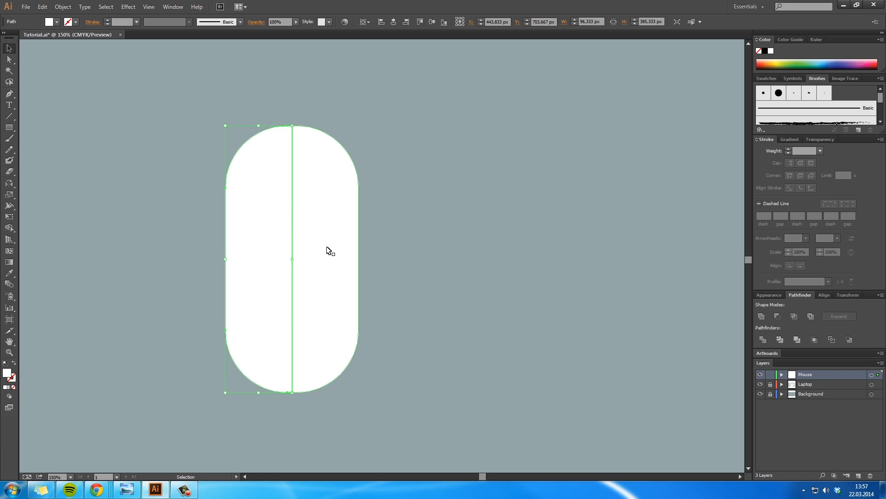
Step: Fill the left half of the mouse with the light grey-green a8bfbb and deselect it
{"action": "double_click", "coordinate": [7, 374]}
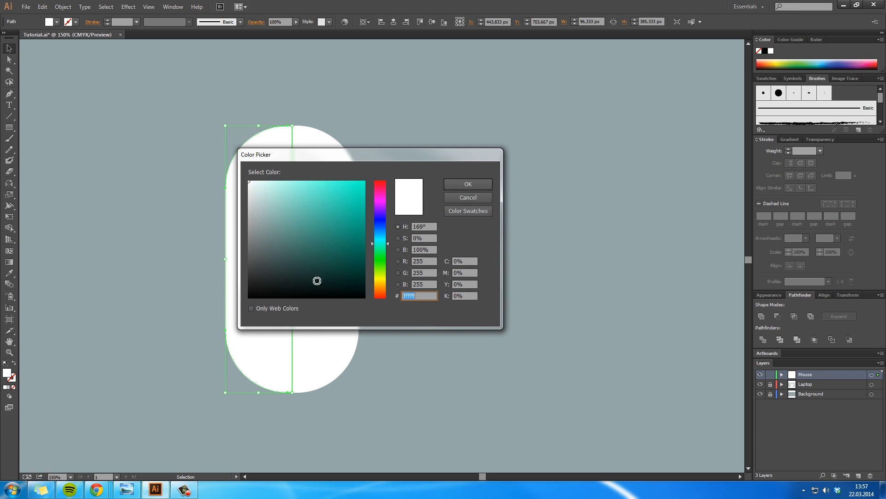
{"action": "left_click_drag", "start_coordinate": [401, 159], "coordinate": [531, 164]}
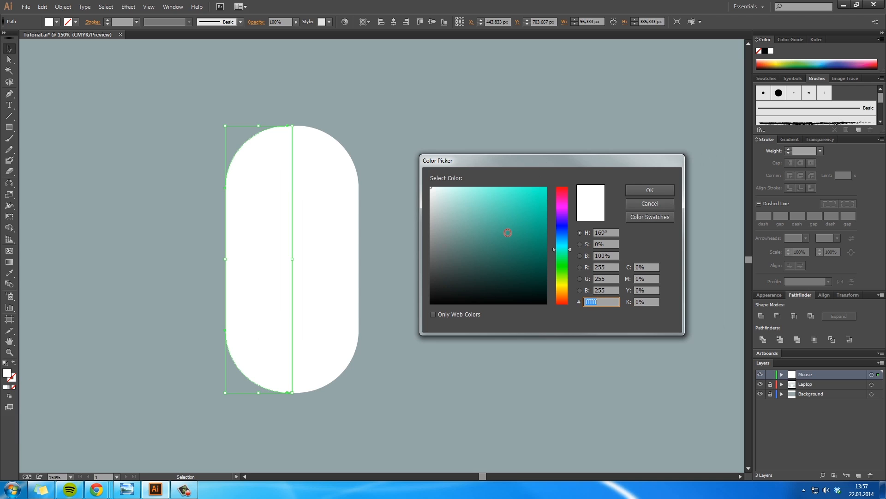
{"action": "mouse_move", "coordinate": [443, 222]}
{"action": "left_mouse_down"}
{"action": "mouse_move", "coordinate": [514, 222]}
{"action": "mouse_move", "coordinate": [515, 249]}
{"action": "left_mouse_up"}
{"action": "left_click", "coordinate": [650, 190]}
{"action": "left_click", "coordinate": [459, 270]}
Step: Choose a dark grey-green fill and draw a small scroll-wheel circle on the mouse's centre line near its upper end
{"action": "key", "text": "space"}
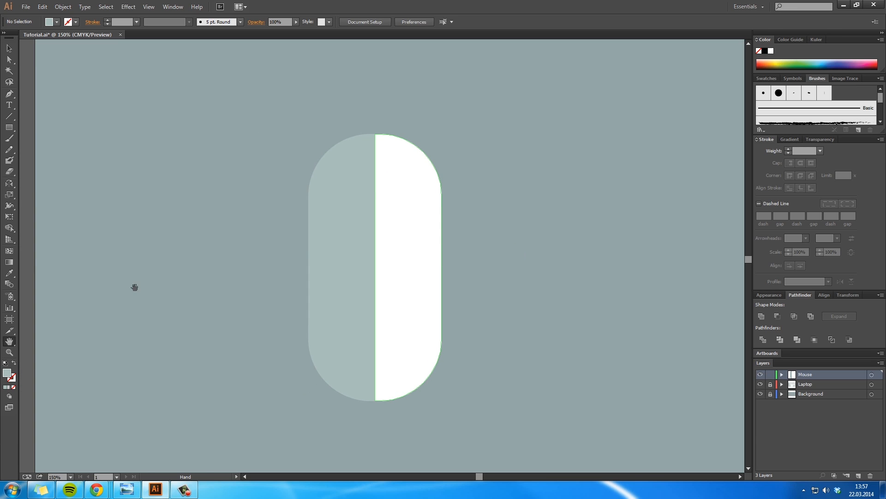
{"action": "double_click", "coordinate": [14, 374]}
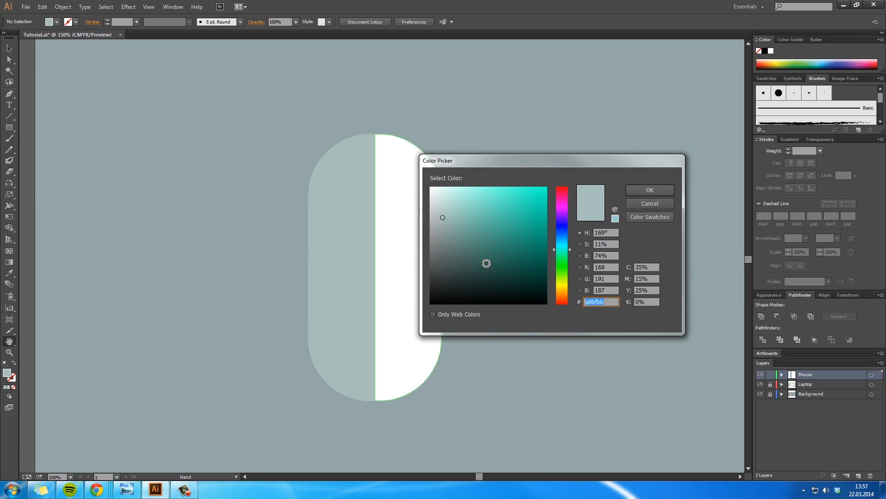
{"action": "left_click", "coordinate": [438, 237]}
{"action": "left_click_drag", "start_coordinate": [438, 237], "coordinate": [448, 250]}
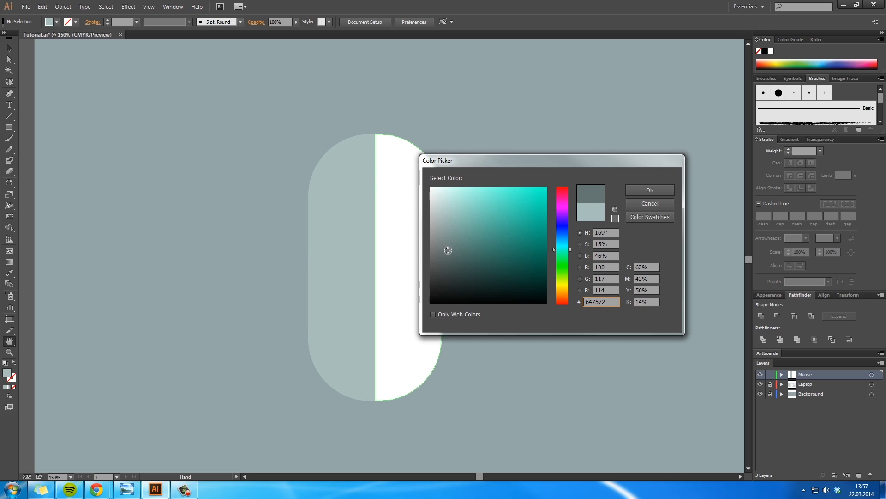
{"action": "left_click", "coordinate": [448, 266]}
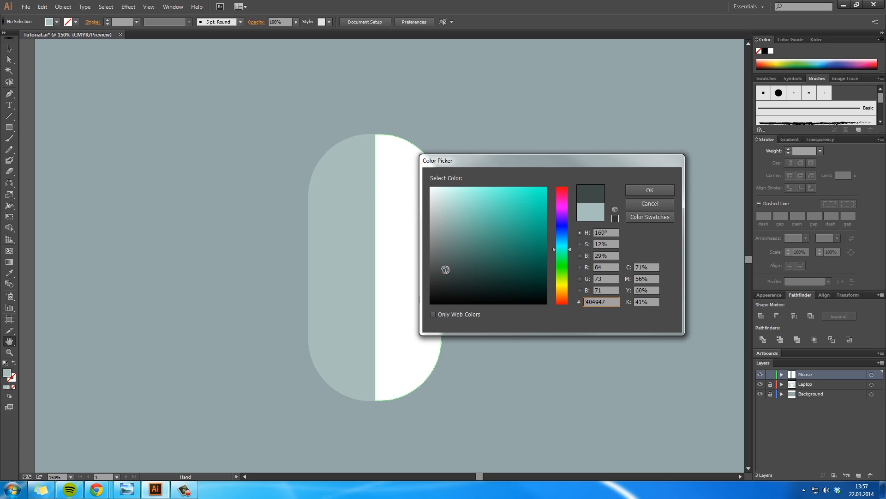
{"action": "left_click", "coordinate": [637, 191]}
{"action": "left_click_drag", "start_coordinate": [9, 128], "coordinate": [46, 149]}
{"action": "left_click_drag", "start_coordinate": [217, 198], "coordinate": [382, 182]}
{"action": "key", "text": "v"}
{"action": "left_click", "coordinate": [499, 222]}
Step: Scale the dark scroll-wheel circle down slightly and deselect it
{"action": "key", "text": "space"}
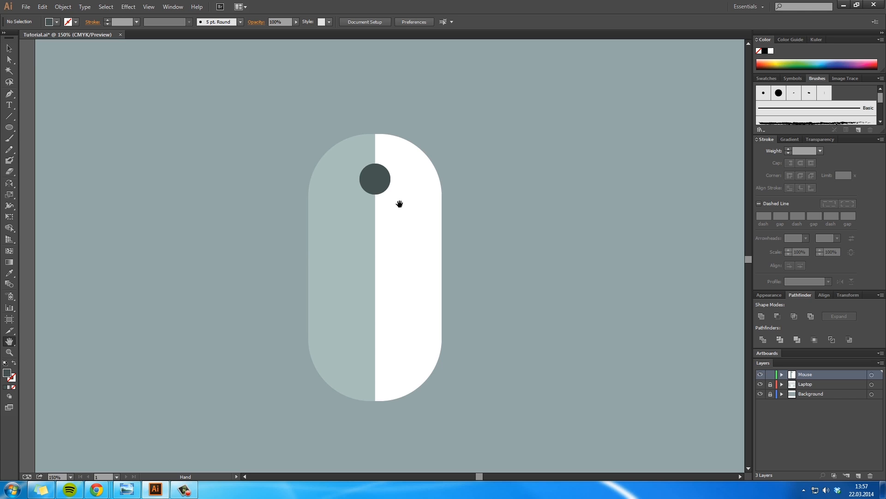
{"action": "left_click", "coordinate": [384, 182]}
{"action": "left_click_drag", "start_coordinate": [393, 195], "coordinate": [391, 193]}
{"action": "left_click", "coordinate": [556, 223]}
Step: Group all parts of the mouse into one object and deselect it
{"action": "key", "text": "space"}
{"action": "left_click_drag", "start_coordinate": [459, 267], "coordinate": [461, 230]}
{"action": "key", "text": "ctrl+alt+space"}
{"action": "left_click", "coordinate": [439, 299], "text": "ctrl+alt"}
{"action": "left_click", "coordinate": [439, 299], "text": "ctrl+alt"}
{"action": "left_click", "coordinate": [439, 298], "text": "ctrl+alt"}
{"action": "key", "text": "space"}
{"action": "left_click_drag", "start_coordinate": [396, 200], "coordinate": [380, 303]}
{"action": "left_click_drag", "start_coordinate": [303, 302], "coordinate": [242, 262]}
{"action": "key", "text": "ctrl+g"}
{"action": "left_click_drag", "start_coordinate": [296, 328], "coordinate": [269, 295]}
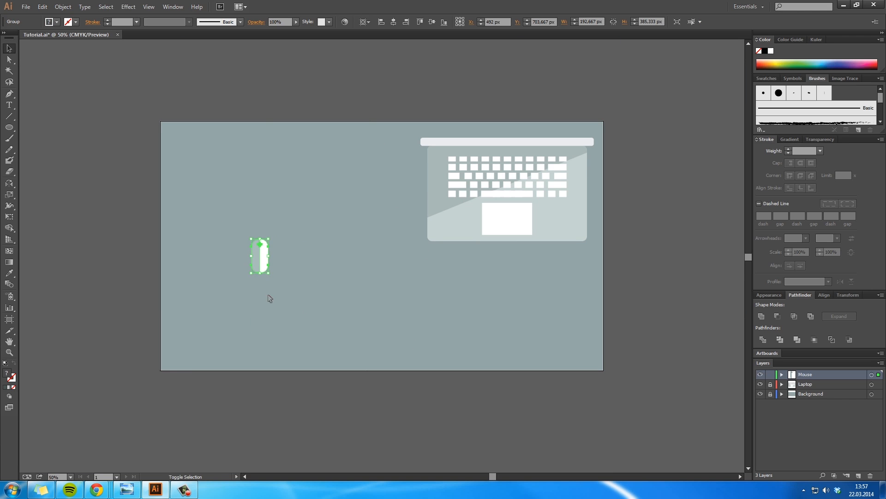
{"action": "key", "text": "ctrl+shift+a"}
Step: Lock the Mouse layer and add a new layer named Coffee Pot above it
{"action": "key", "text": "ctrl+space"}
{"action": "left_click", "coordinate": [262, 263], "text": "ctrl"}
{"action": "left_click", "coordinate": [262, 262], "text": "ctrl"}
{"action": "key", "text": "space"}
{"action": "left_click_drag", "start_coordinate": [578, 234], "coordinate": [363, 229]}
{"action": "key", "text": "ctrl+shift+a"}
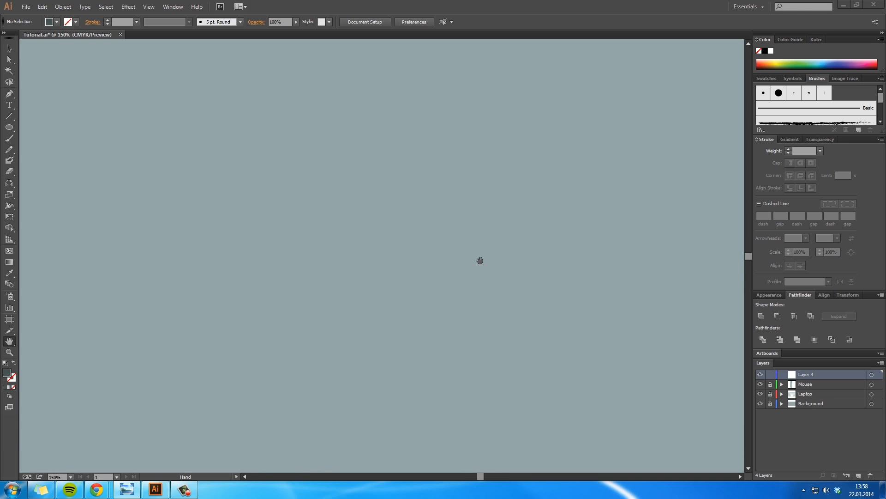
{"action": "double_click", "coordinate": [814, 375]}
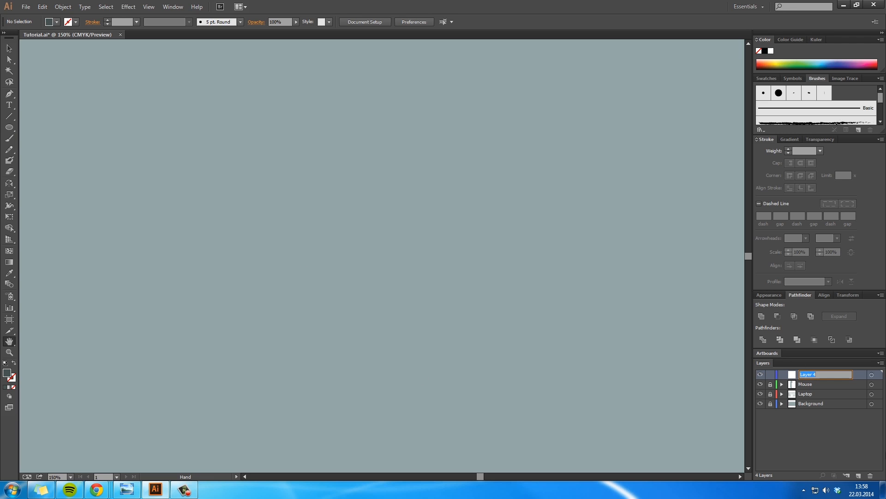
{"action": "key", "text": "Return"}
Step: Draw a circle about 313 px in diameter on the Coffee Pot layer and move it toward the middle of the view
{"action": "left_click", "coordinate": [9, 127]}
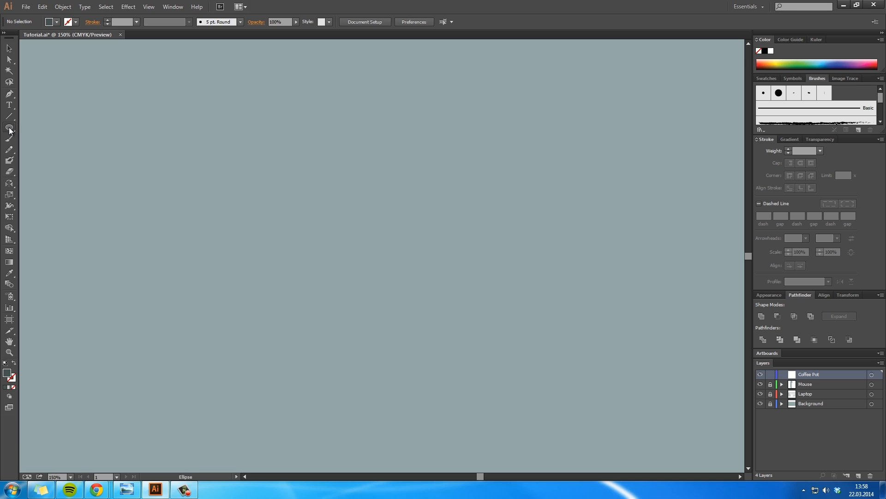
{"action": "left_click_drag", "start_coordinate": [275, 195], "coordinate": [383, 299]}
{"action": "key", "text": "v"}
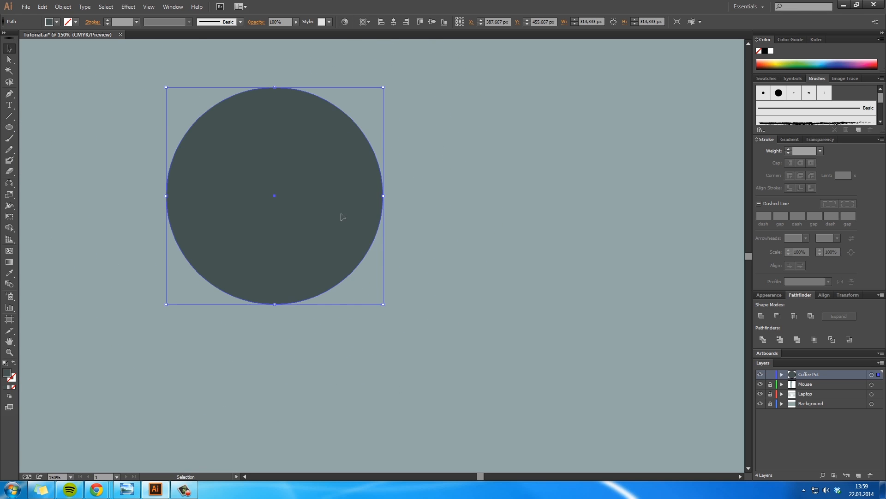
{"action": "left_click_drag", "start_coordinate": [323, 192], "coordinate": [426, 266]}
Step: Fill the large circle with white (ffffff), shift it slightly down and to the right, and deselect it
{"action": "double_click", "coordinate": [6, 374]}
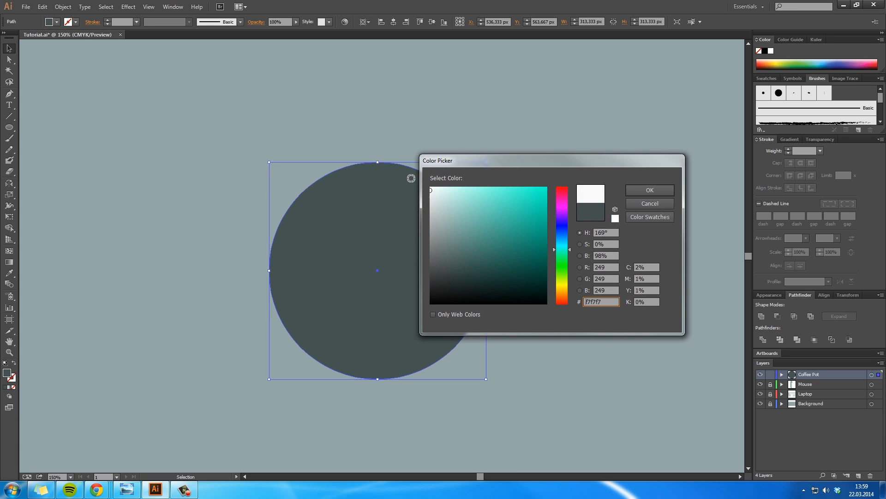
{"action": "type", "text": "ffffff"}
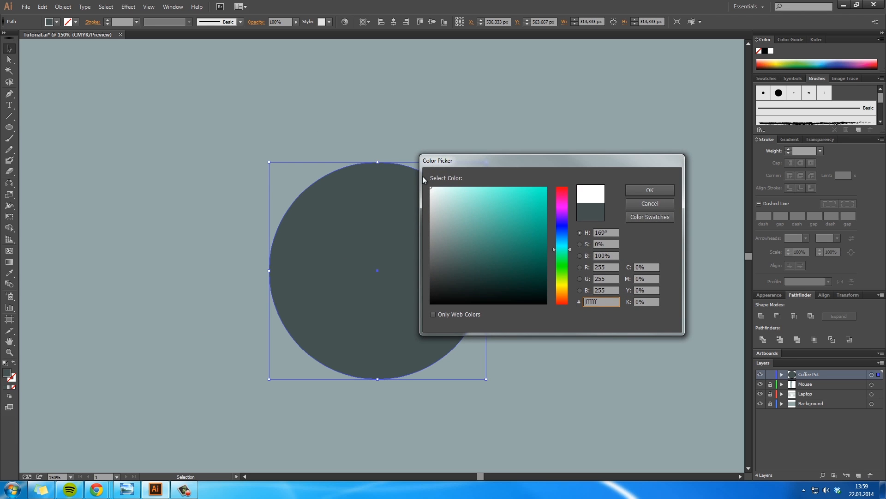
{"action": "left_click", "coordinate": [644, 190]}
{"action": "left_click", "coordinate": [535, 233]}
{"action": "left_click_drag", "start_coordinate": [476, 255], "coordinate": [514, 285]}
{"action": "left_click", "coordinate": [554, 303]}
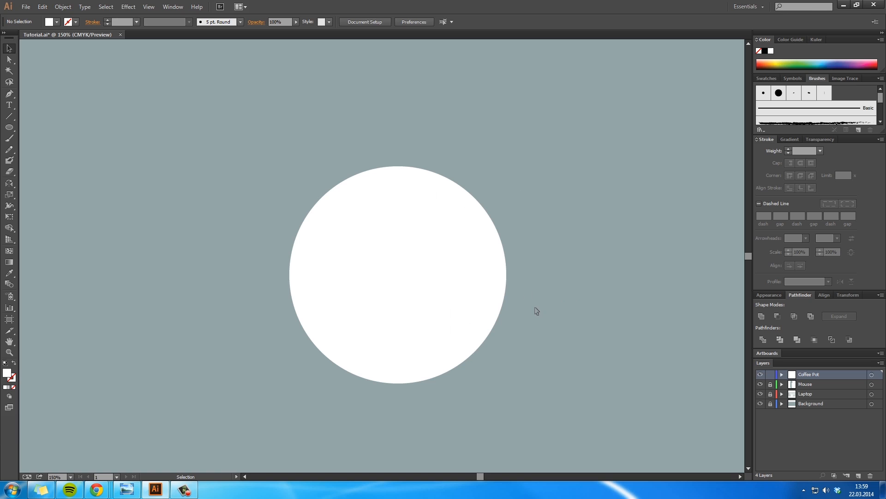
{"action": "left_click", "coordinate": [476, 331]}
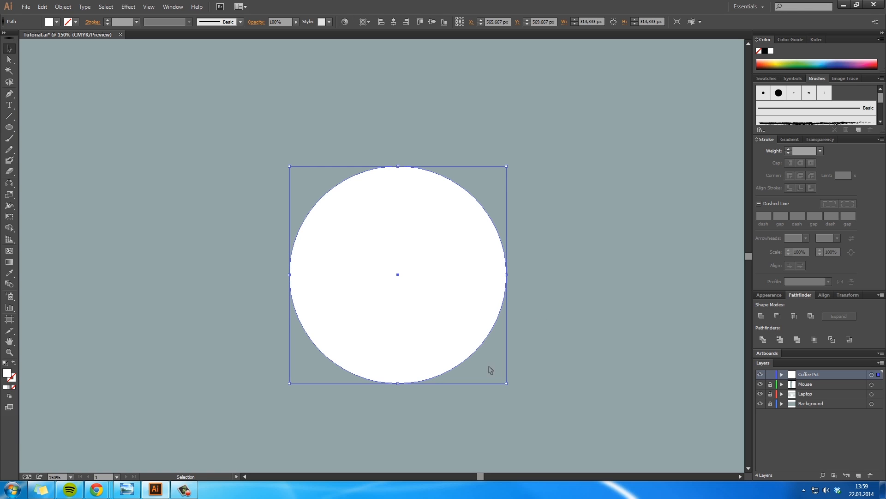
{"action": "left_click_drag", "start_coordinate": [506, 383], "coordinate": [492, 369]}
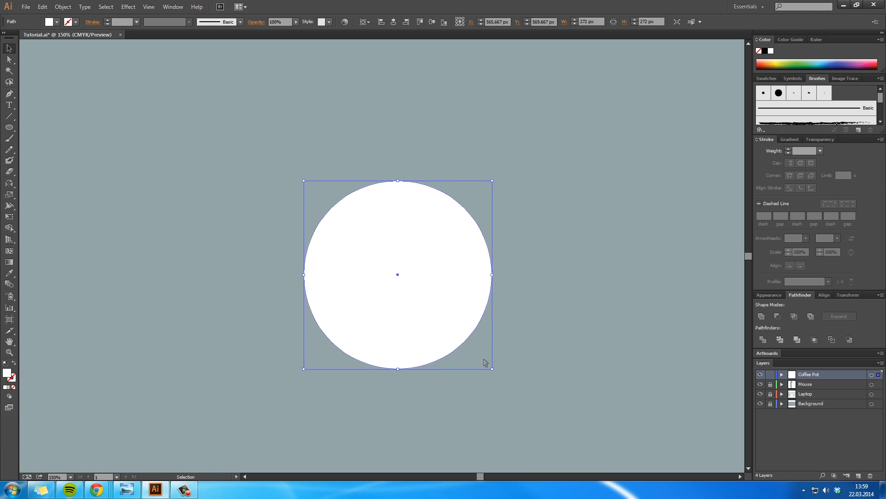
{"action": "key", "text": "ctrl+z"}
{"action": "key", "text": "alt"}
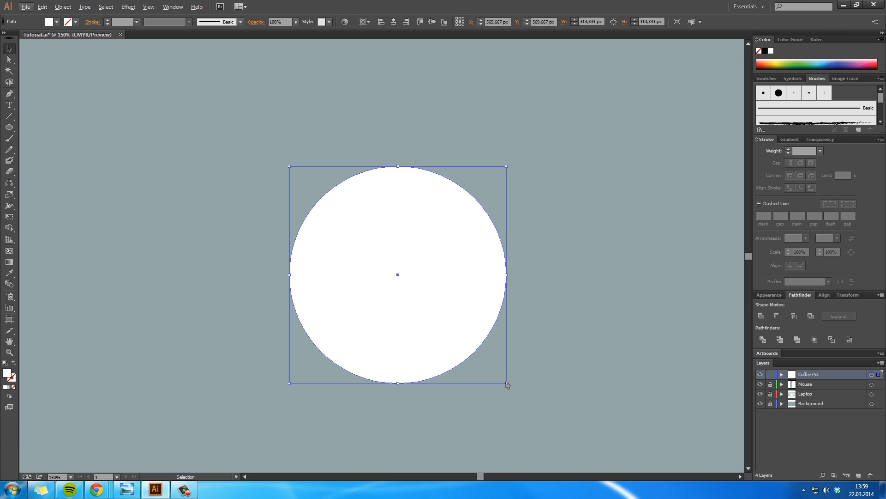
{"action": "key", "text": "alt"}
{"action": "left_click_drag", "start_coordinate": [505, 383], "coordinate": [485, 369]}
{"action": "left_click_drag", "start_coordinate": [486, 363], "coordinate": [506, 383]}
{"action": "left_click", "coordinate": [522, 401]}
Step: Duplicate the white circle, scale the copy to about 228 px in diameter and centre it inside the original
{"action": "left_click_drag", "start_coordinate": [444, 298], "coordinate": [442, 281]}
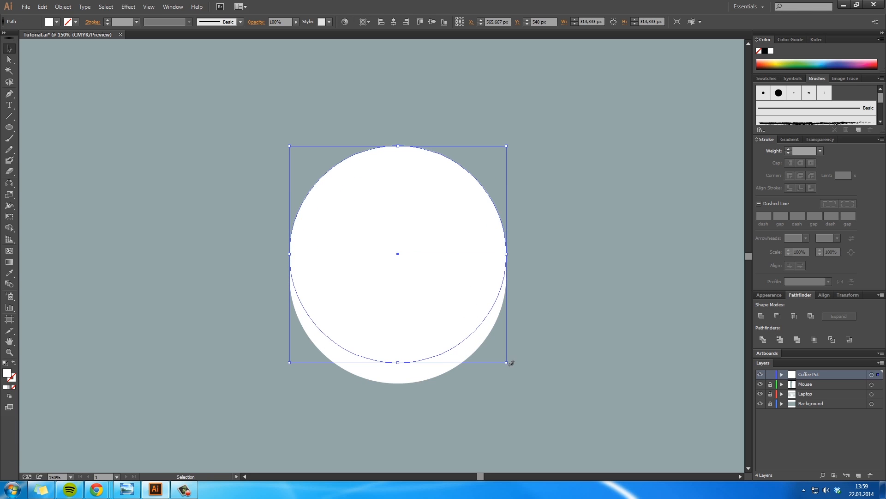
{"action": "left_click_drag", "start_coordinate": [506, 362], "coordinate": [479, 334]}
{"action": "left_click_drag", "start_coordinate": [442, 278], "coordinate": [443, 300]}
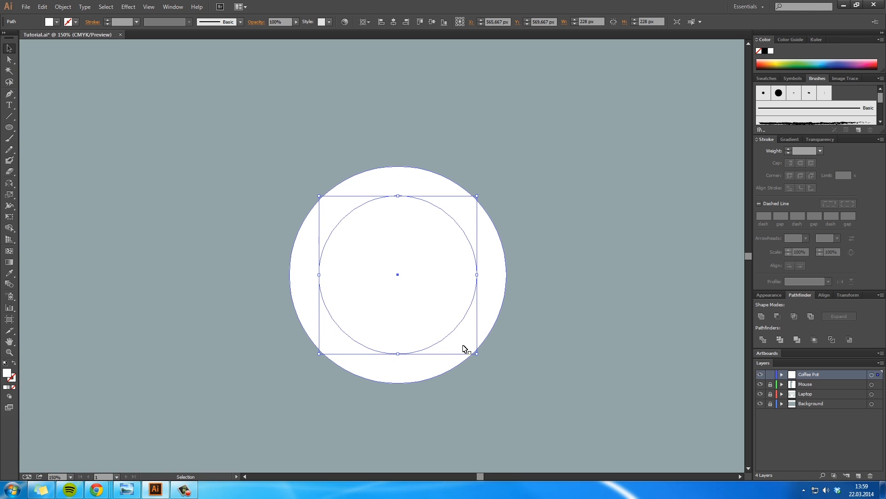
Step: Fill the inner circle with the coffee brown 8e4d00
{"action": "double_click", "coordinate": [8, 373]}
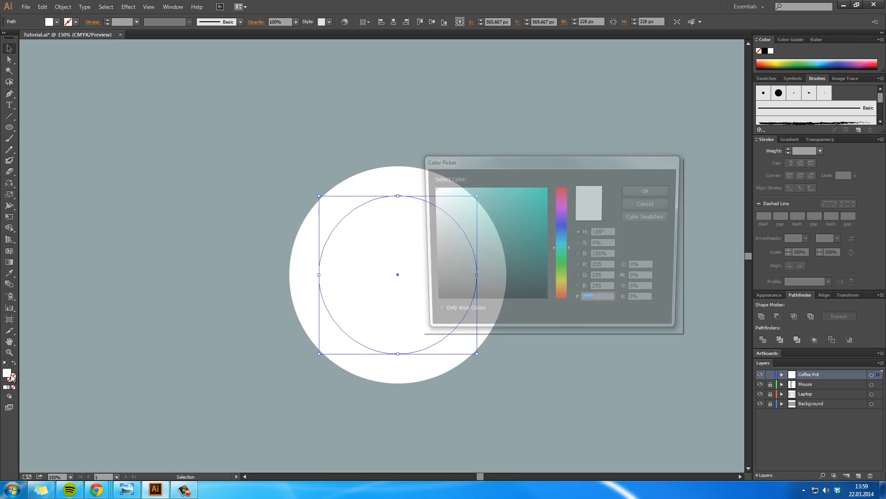
{"action": "left_click_drag", "start_coordinate": [551, 160], "coordinate": [593, 95]}
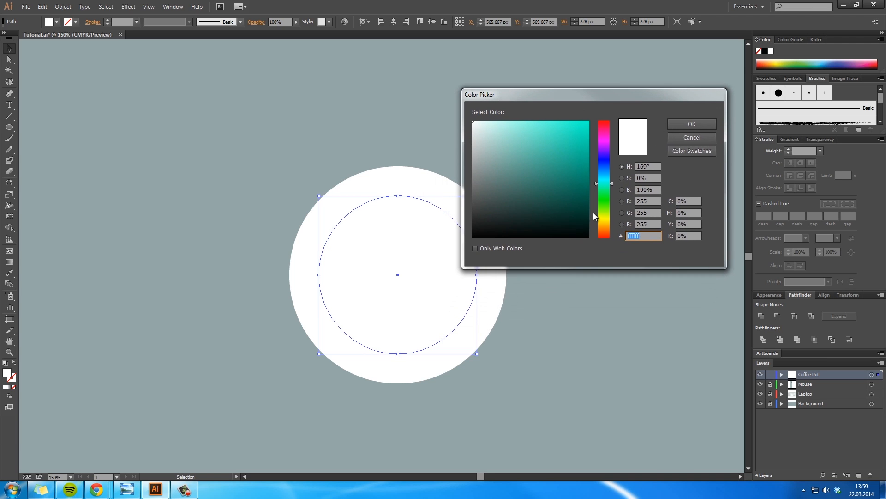
{"action": "mouse_move", "coordinate": [594, 229]}
{"action": "left_mouse_down"}
{"action": "mouse_move", "coordinate": [600, 216]}
{"action": "mouse_move", "coordinate": [601, 227]}
{"action": "left_mouse_up"}
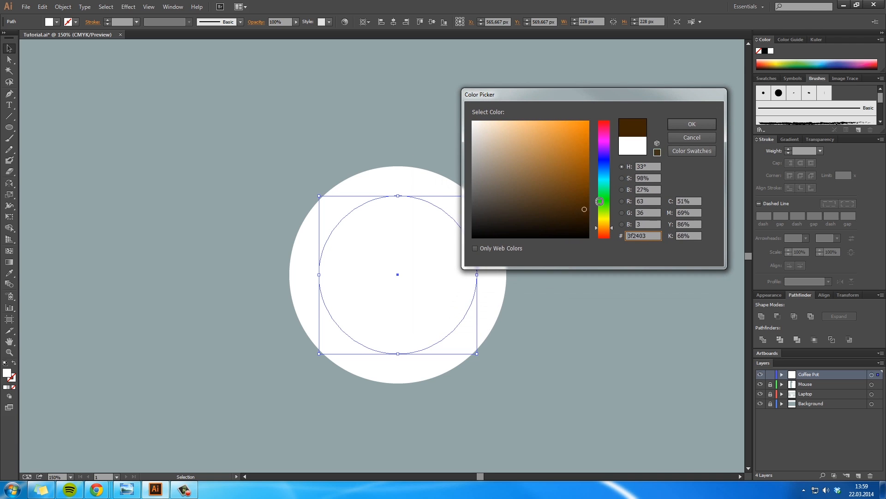
{"action": "left_click_drag", "start_coordinate": [589, 194], "coordinate": [600, 172]}
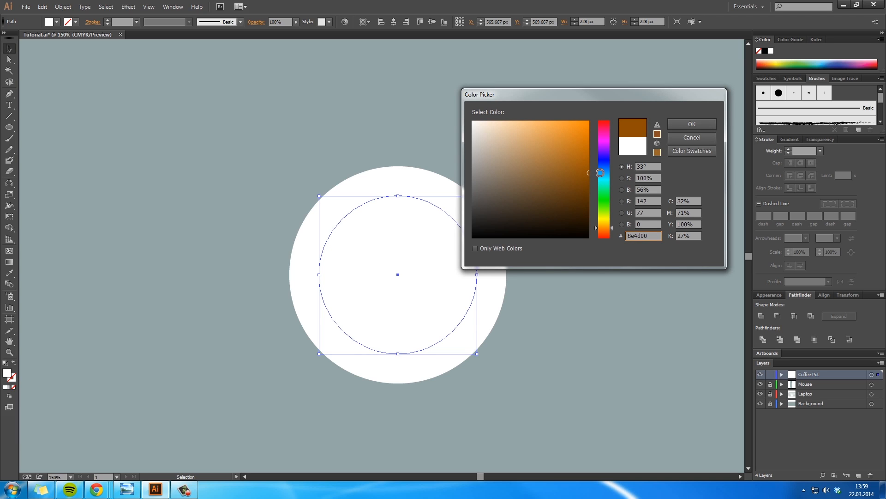
{"action": "left_click", "coordinate": [692, 124]}
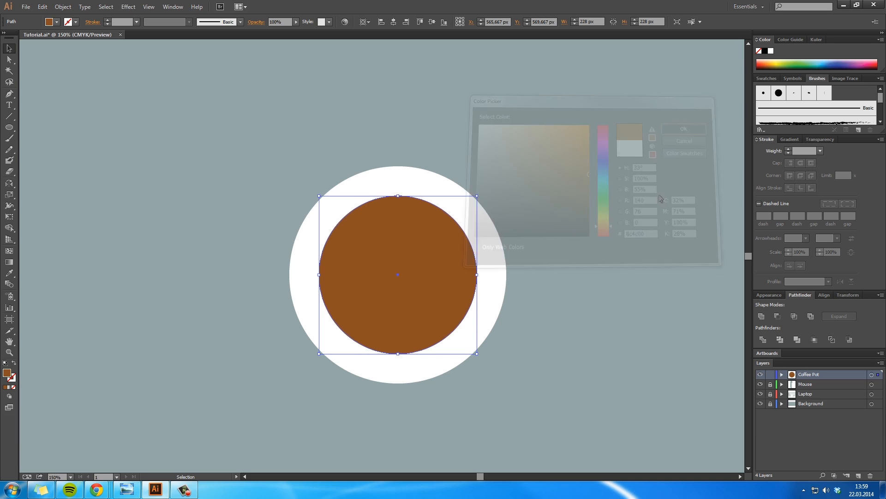
Step: Fill the inner coffee circle with brown 964b00 and deselect it
{"action": "double_click", "coordinate": [8, 373]}
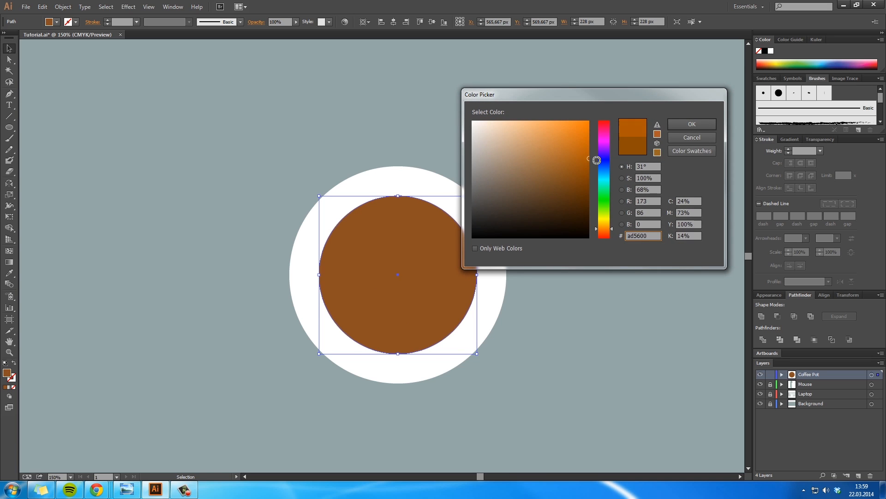
{"action": "left_click_drag", "start_coordinate": [600, 169], "coordinate": [601, 170]}
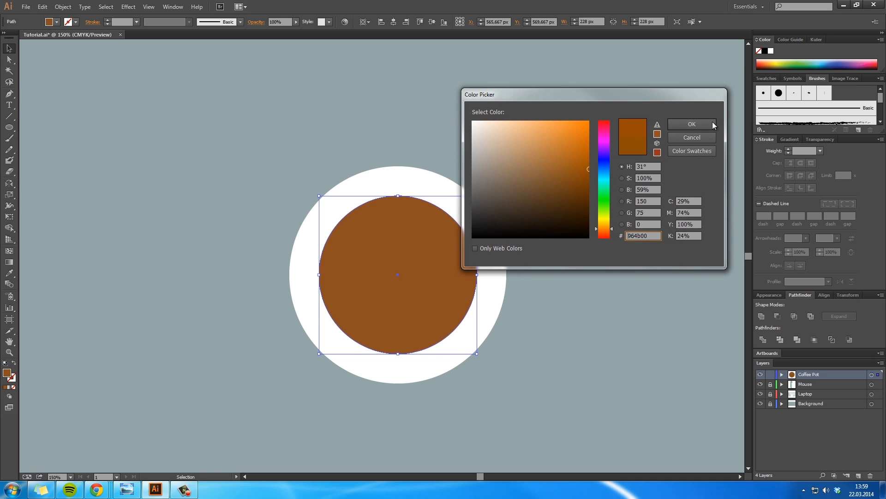
{"action": "left_click", "coordinate": [713, 124]}
{"action": "left_click", "coordinate": [567, 339]}
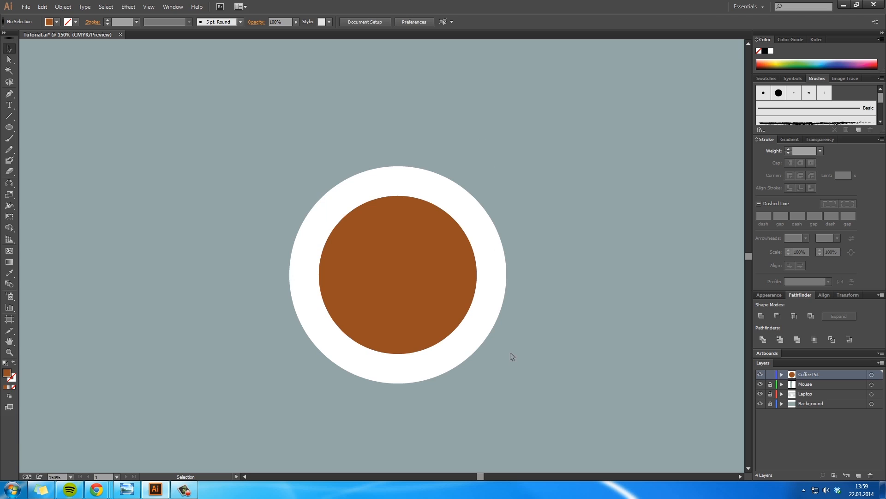
Step: Draw a rectangle about 45 by 77 px to the upper left of the cup and fill it with white
{"action": "left_click", "coordinate": [9, 128]}
{"action": "left_click", "coordinate": [45, 129]}
{"action": "left_click_drag", "start_coordinate": [171, 151], "coordinate": [201, 203]}
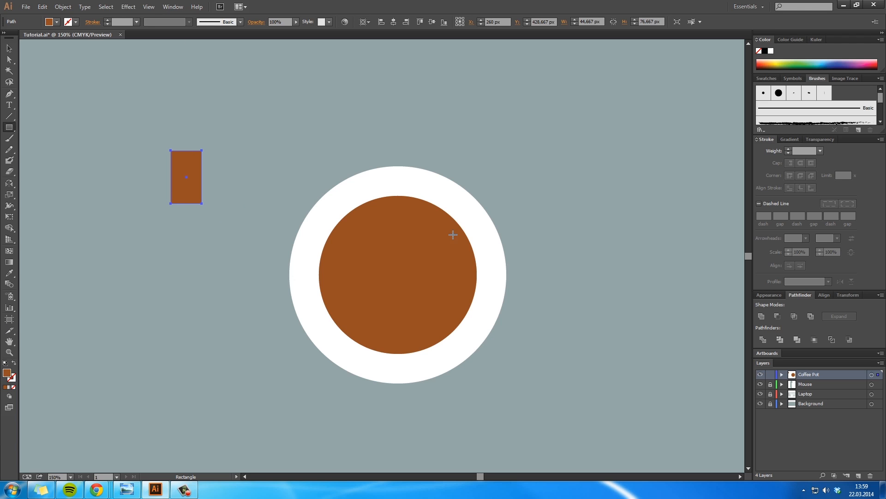
{"action": "left_click", "coordinate": [770, 51]}
{"action": "key", "text": "v"}
Step: Apply a Rounded Rectangle effect to the white rectangle with 0 px extra width and height and a 30 px corner radius
{"action": "left_click", "coordinate": [128, 6]}
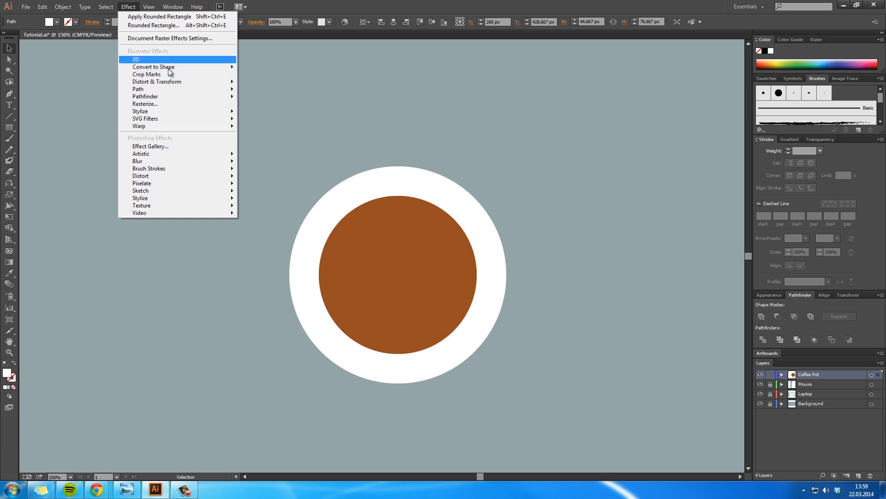
{"action": "mouse_move", "coordinate": [180, 67]}
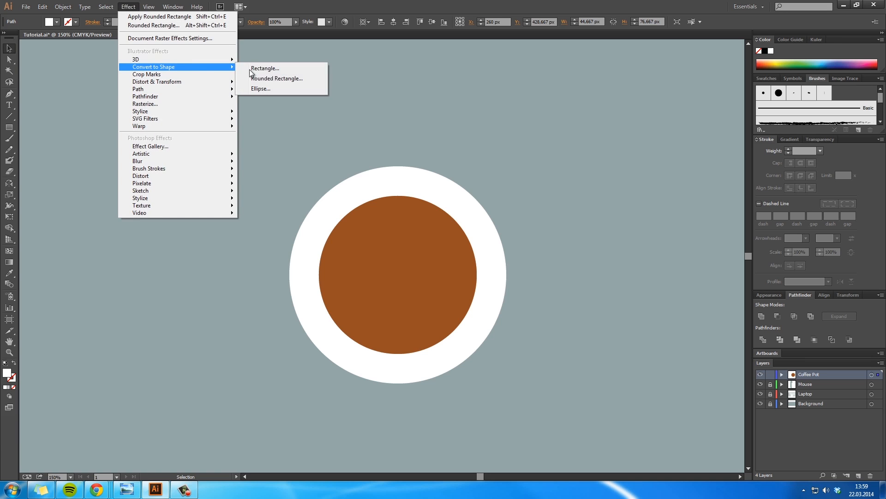
{"action": "left_click", "coordinate": [283, 78]}
{"action": "left_click", "coordinate": [713, 237]}
{"action": "left_click", "coordinate": [714, 237]}
{"action": "left_click", "coordinate": [714, 251]}
{"action": "left_click", "coordinate": [714, 251]}
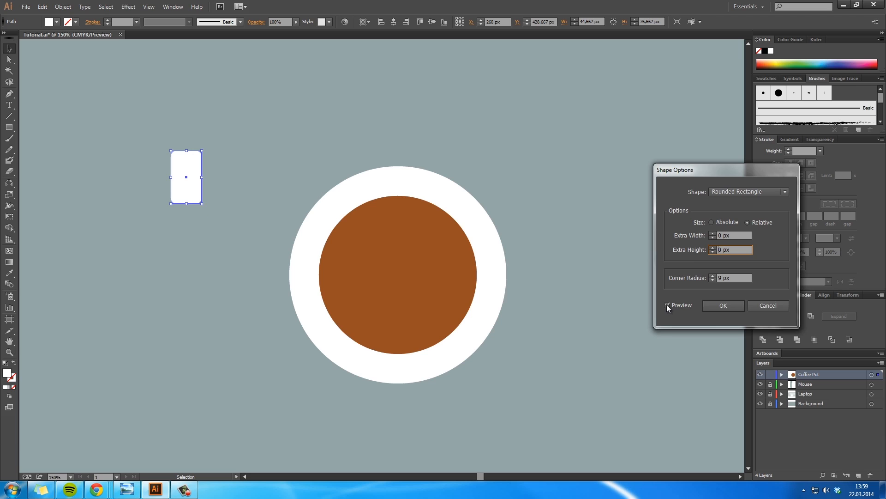
{"action": "left_click", "coordinate": [712, 274]}
{"action": "left_click", "coordinate": [712, 274]}
{"action": "left_click", "coordinate": [714, 276]}
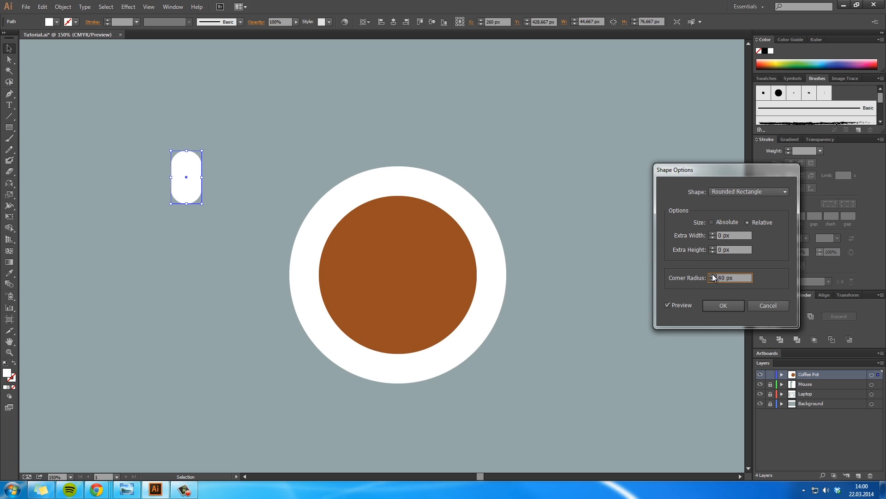
{"action": "left_click", "coordinate": [722, 306]}
Step: Adjust the rounded rectangle's height and position beside the cup, and expand its appearance
{"action": "left_click_drag", "start_coordinate": [189, 154], "coordinate": [188, 135]}
{"action": "left_click_drag", "start_coordinate": [196, 185], "coordinate": [204, 254]}
{"action": "left_click", "coordinate": [63, 7]}
{"action": "left_click", "coordinate": [86, 118]}
Step: Rotate the rounded rectangle diagonally and place it against the cup's lower-right rim as a handle
{"action": "key", "text": "r"}
{"action": "key", "text": "v"}
{"action": "left_click_drag", "start_coordinate": [200, 320], "coordinate": [491, 372]}
{"action": "left_click", "coordinate": [584, 346]}
{"action": "key", "text": "space"}
{"action": "left_click_drag", "start_coordinate": [501, 327], "coordinate": [560, 310]}
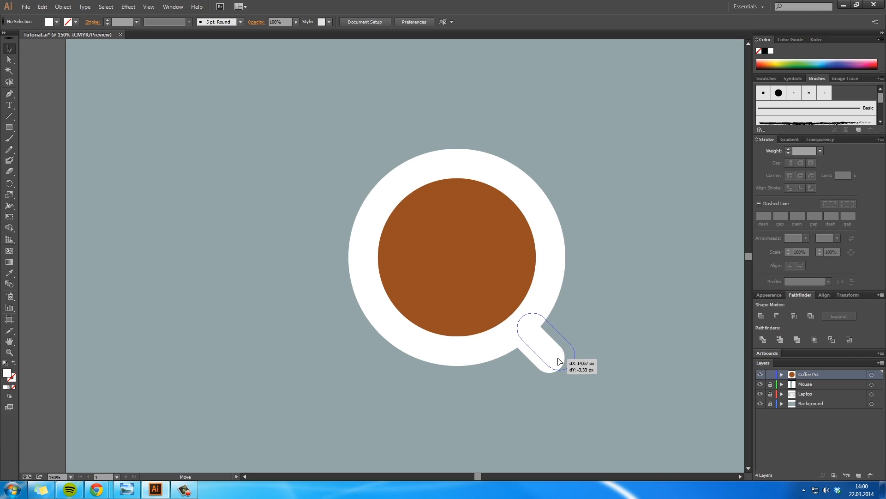
{"action": "key", "text": "space"}
{"action": "left_click_drag", "start_coordinate": [591, 350], "coordinate": [558, 297]}
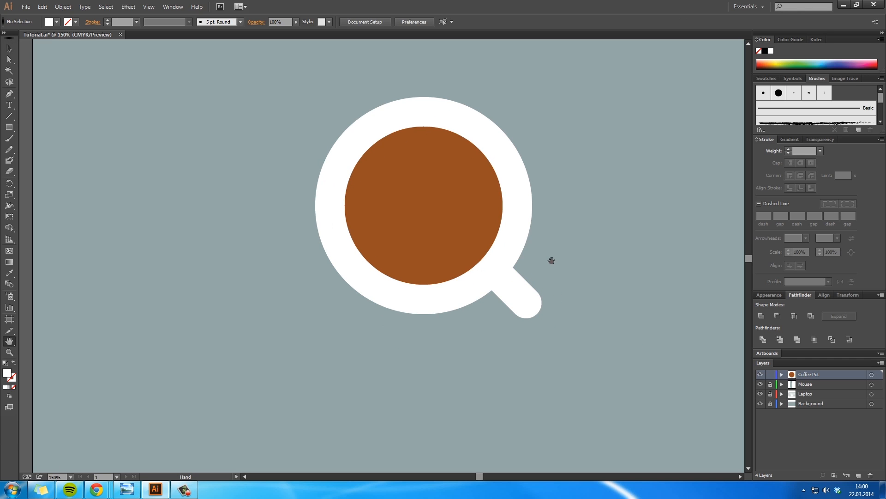
Step: Show the rulers, shift the handle slightly right and up along the cup's rim using a temporary guide, and delete the guide
{"action": "left_click", "coordinate": [530, 297]}
{"action": "key", "text": "ctrl+r"}
{"action": "left_click_drag", "start_coordinate": [514, 120], "coordinate": [534, 324]}
{"action": "left_click", "coordinate": [577, 266]}
{"action": "key", "text": "space"}
{"action": "left_click_drag", "start_coordinate": [596, 392], "coordinate": [583, 323]}
{"action": "key", "text": "Delete"}
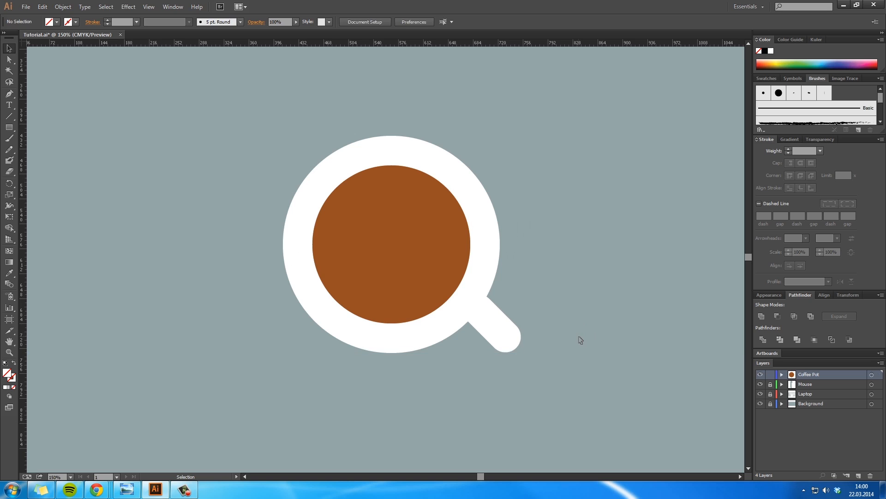
Step: Draw a curved Pen path across the coffee from the cup's left inner rim to its lower-right inner rim
{"action": "key", "text": "space"}
{"action": "left_click_drag", "start_coordinate": [545, 292], "coordinate": [546, 273]}
{"action": "key", "text": "ctrl+space"}
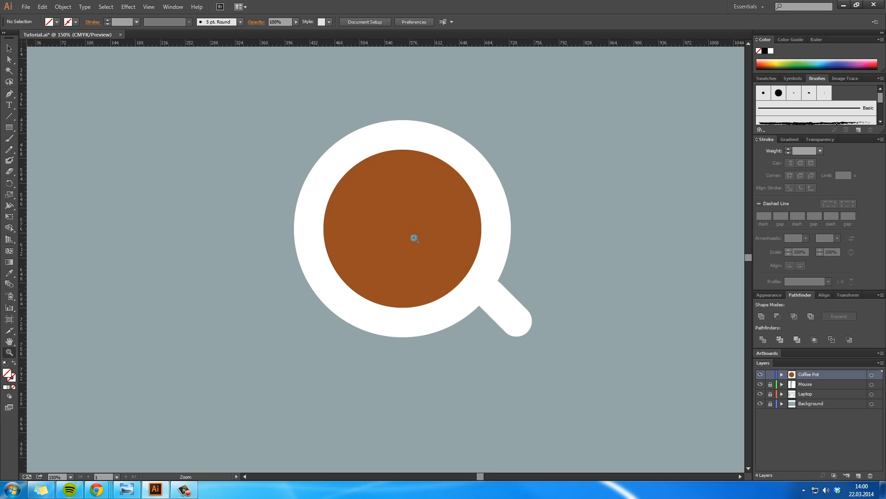
{"action": "left_click", "coordinate": [413, 237]}
{"action": "left_click_drag", "start_coordinate": [392, 248], "coordinate": [439, 271]}
{"action": "left_click", "coordinate": [448, 276]}
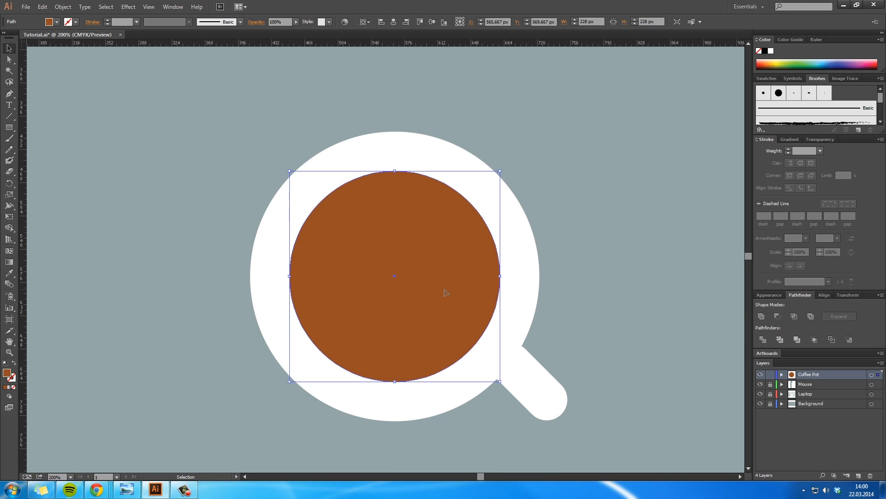
{"action": "left_click", "coordinate": [272, 136]}
{"action": "key", "text": "p"}
{"action": "left_click", "coordinate": [262, 142]}
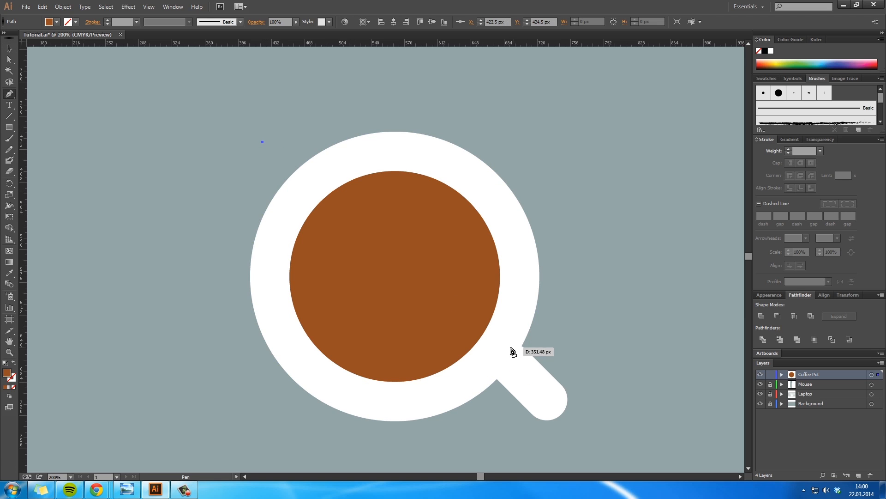
{"action": "key", "text": "ctrl+z"}
{"action": "left_click", "coordinate": [291, 220]}
{"action": "left_click_drag", "start_coordinate": [490, 341], "coordinate": [522, 359]}
Step: Close the Pen path into a crescent with an outer arc running over the cup's upper-right rim
{"action": "scroll", "coordinate": [520, 238], "scroll_direction": "up", "scroll_amount": 3}
{"action": "scroll", "coordinate": [521, 238], "scroll_direction": "up", "scroll_amount": 3}
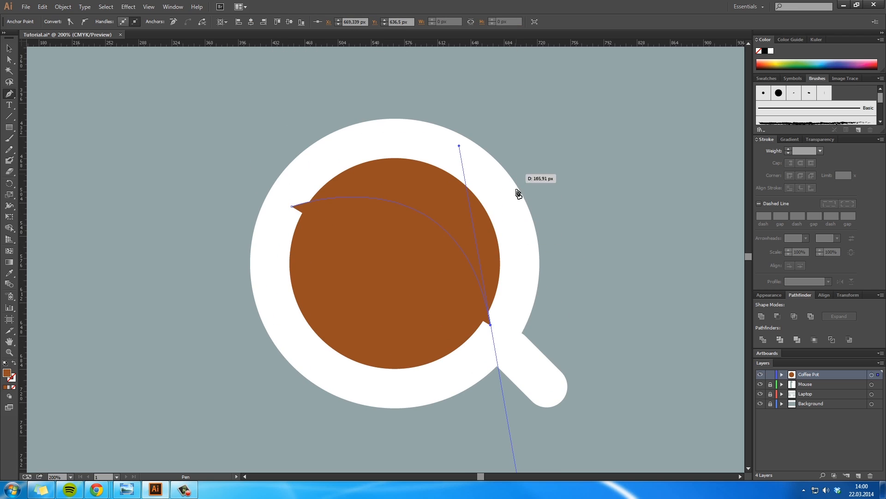
{"action": "left_click", "coordinate": [490, 325]}
{"action": "left_click_drag", "start_coordinate": [494, 154], "coordinate": [569, 236]}
{"action": "left_click_drag", "start_coordinate": [291, 207], "coordinate": [260, 277]}
{"action": "key", "text": "a"}
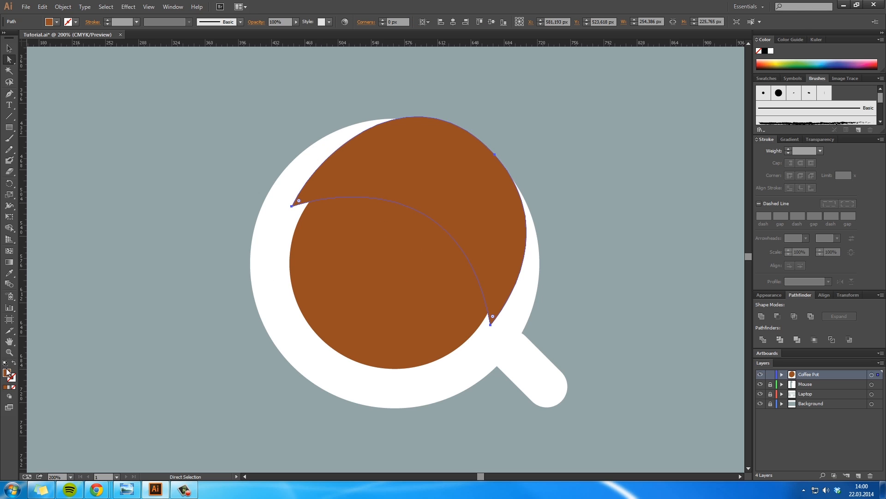
Step: Fill the crescent with dark brown 542b14 and deselect it
{"action": "double_click", "coordinate": [7, 373]}
{"action": "left_click", "coordinate": [555, 194]}
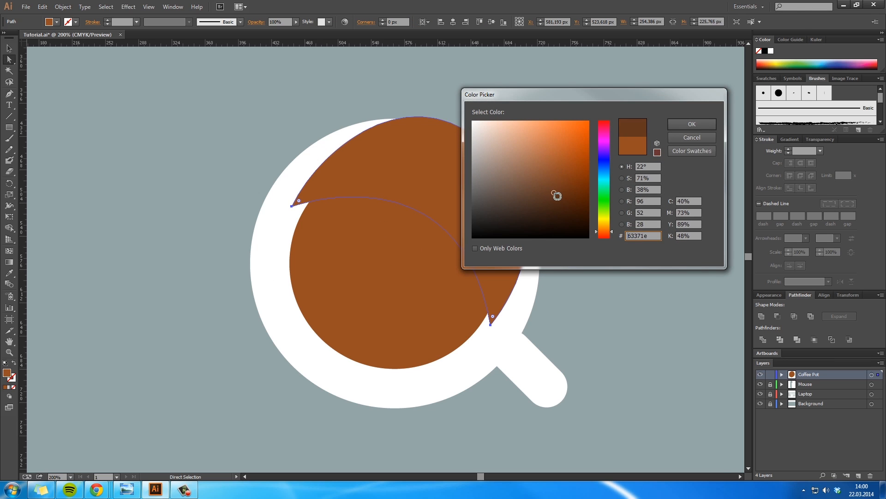
{"action": "left_click_drag", "start_coordinate": [558, 197], "coordinate": [561, 199]}
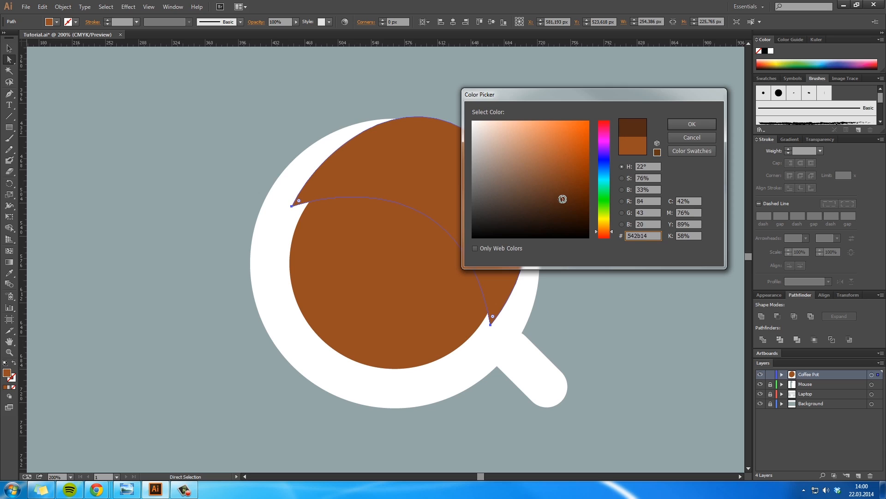
{"action": "left_click", "coordinate": [692, 124]}
{"action": "left_click", "coordinate": [630, 266]}
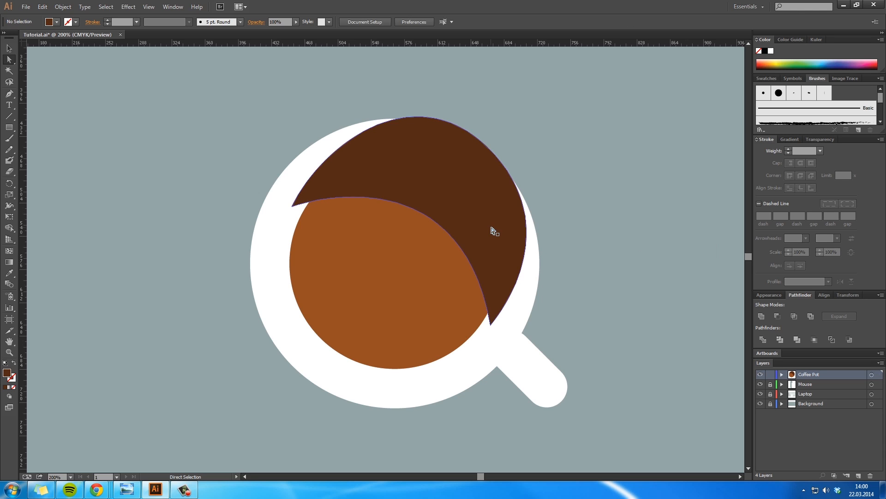
Step: Fill the crescent with black (000000) and deselect it
{"action": "left_click", "coordinate": [492, 229]}
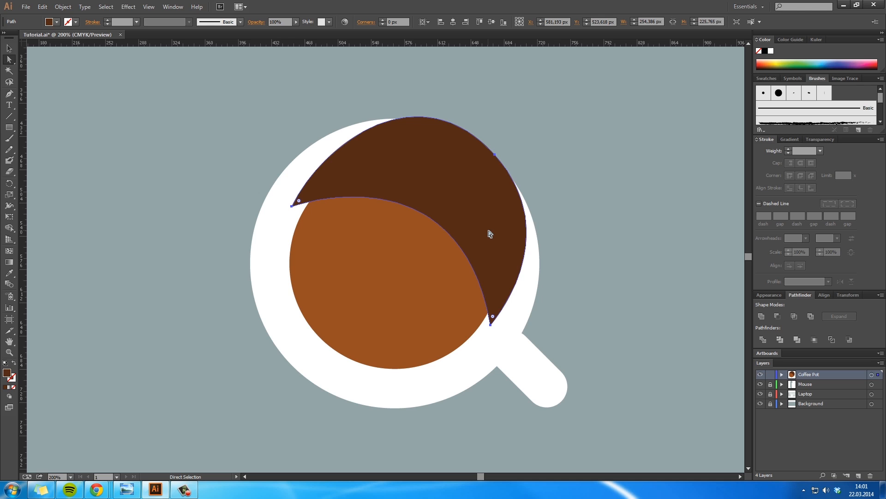
{"action": "key", "text": "v"}
{"action": "double_click", "coordinate": [7, 373]}
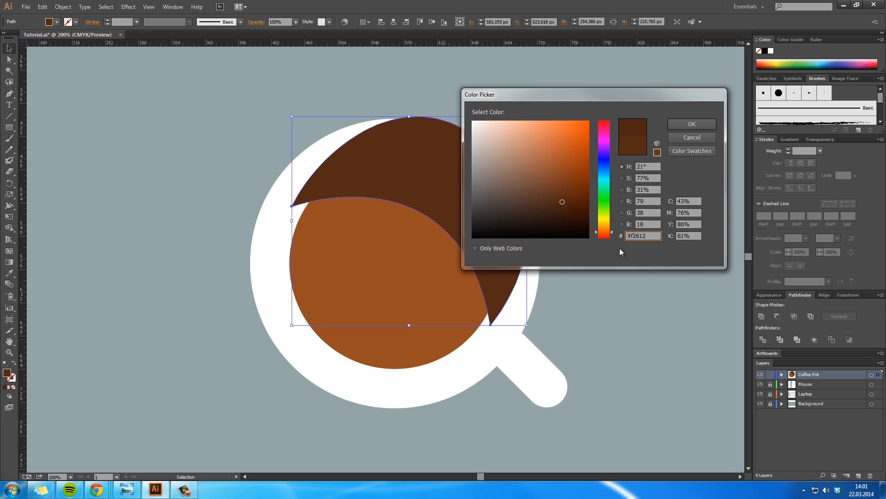
{"action": "left_click_drag", "start_coordinate": [588, 238], "coordinate": [596, 251]}
{"action": "left_click", "coordinate": [674, 124]}
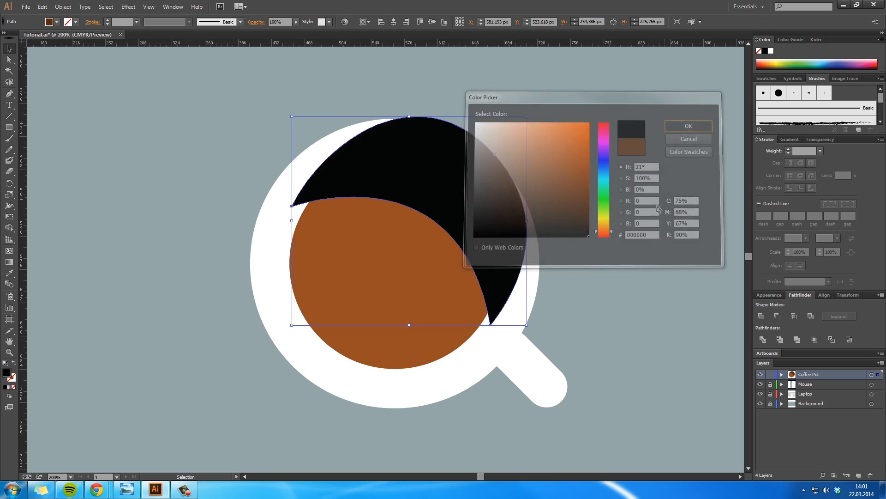
{"action": "left_click", "coordinate": [529, 220]}
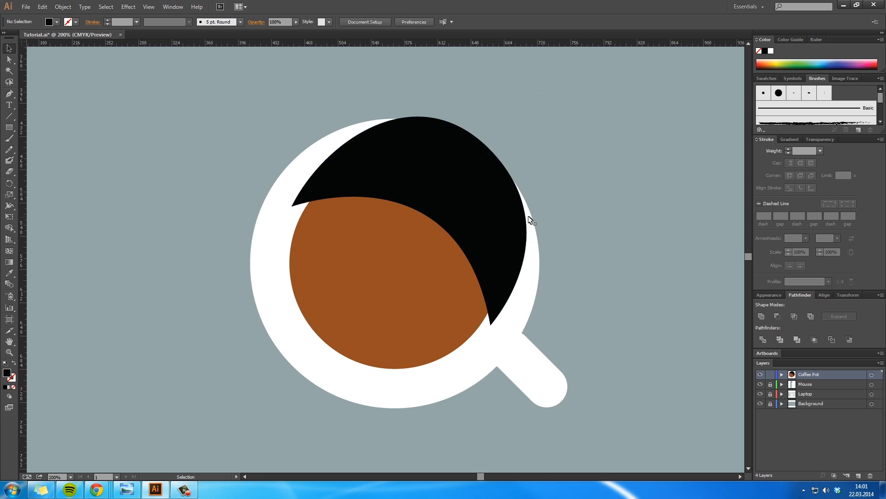
Step: Copy the brown coffee circle and clip the original with the black crescent as a clipping mask
{"action": "left_click", "coordinate": [504, 227]}
{"action": "left_click", "coordinate": [445, 291]}
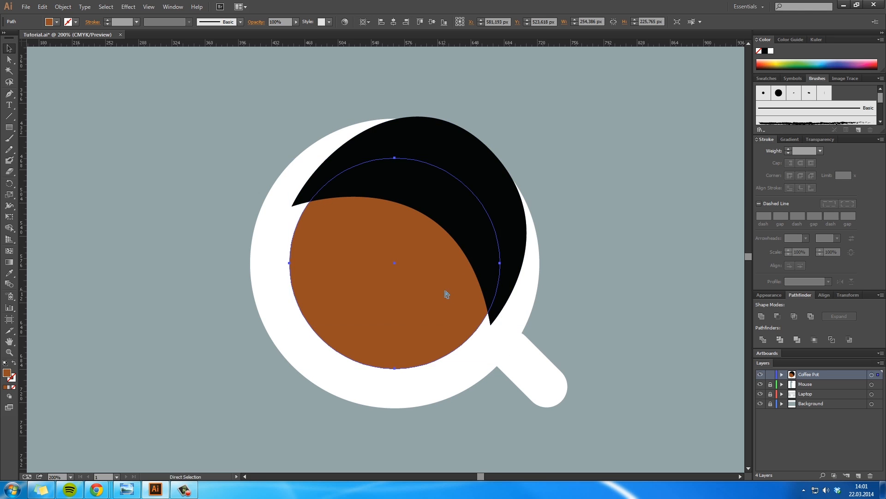
{"action": "left_click", "coordinate": [620, 270]}
{"action": "left_click", "coordinate": [479, 260]}
{"action": "left_click", "coordinate": [457, 265], "text": "shift"}
{"action": "right_click", "coordinate": [511, 210]}
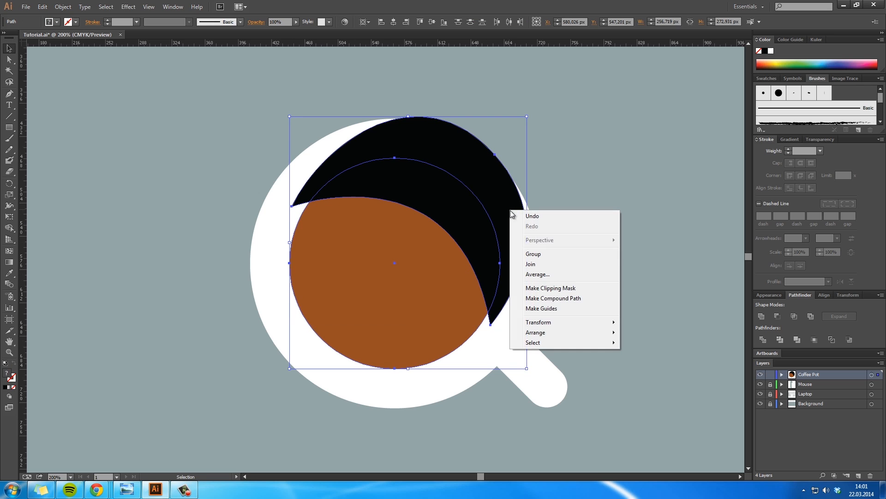
{"action": "left_click", "coordinate": [557, 288]}
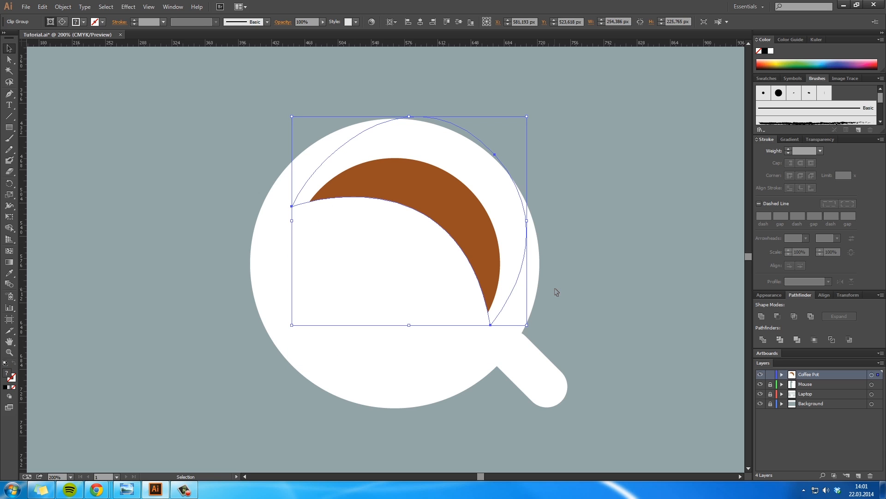
{"action": "left_click", "coordinate": [622, 277]}
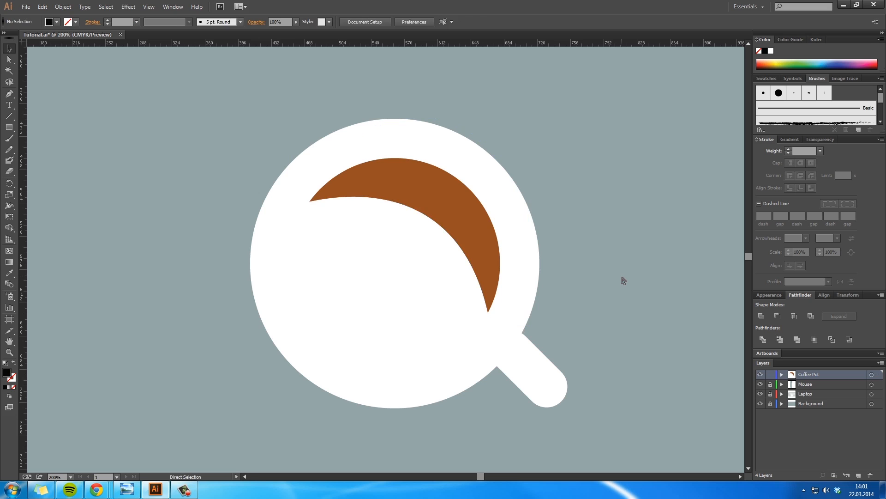
Step: Paste the copied coffee circle in front in place and send it to the back of the layer
{"action": "key", "text": "ctrl+f"}
{"action": "right_click", "coordinate": [435, 318]}
{"action": "mouse_move", "coordinate": [498, 453]}
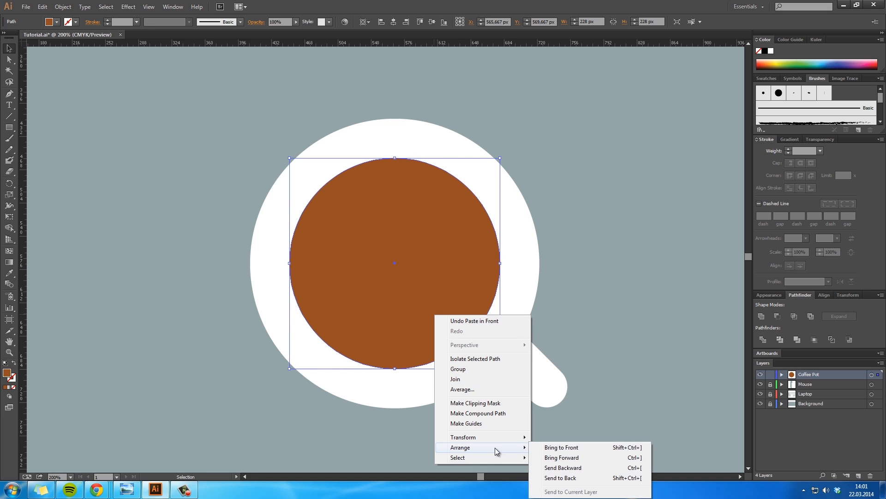
{"action": "left_click", "coordinate": [527, 478]}
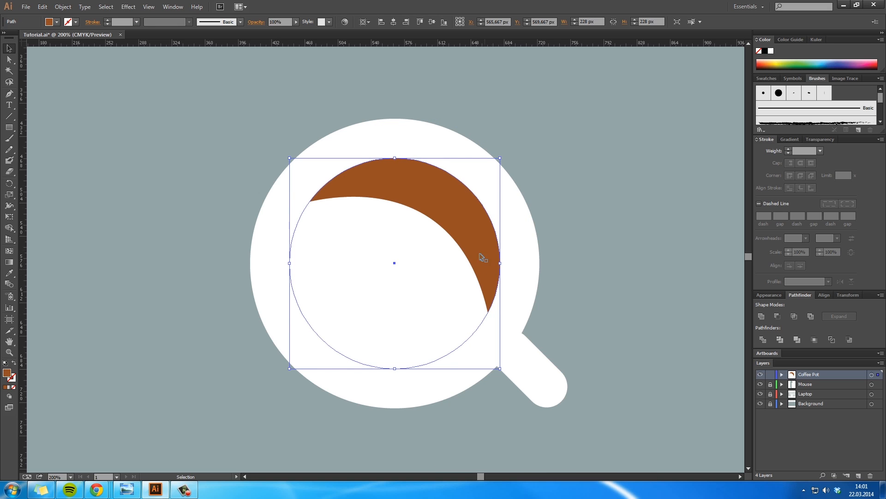
Step: Bring the pasted coffee circle to the front of the layer
{"action": "right_click", "coordinate": [455, 312]}
{"action": "mouse_move", "coordinate": [498, 446]}
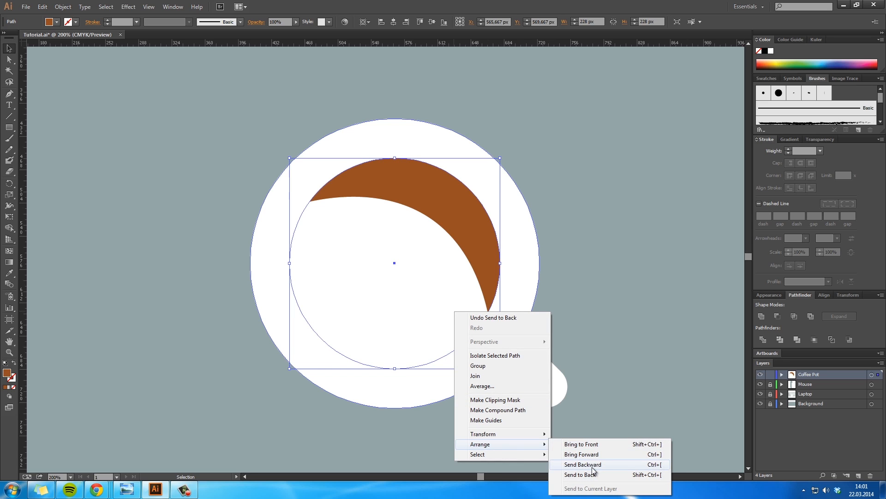
{"action": "left_click", "coordinate": [595, 444]}
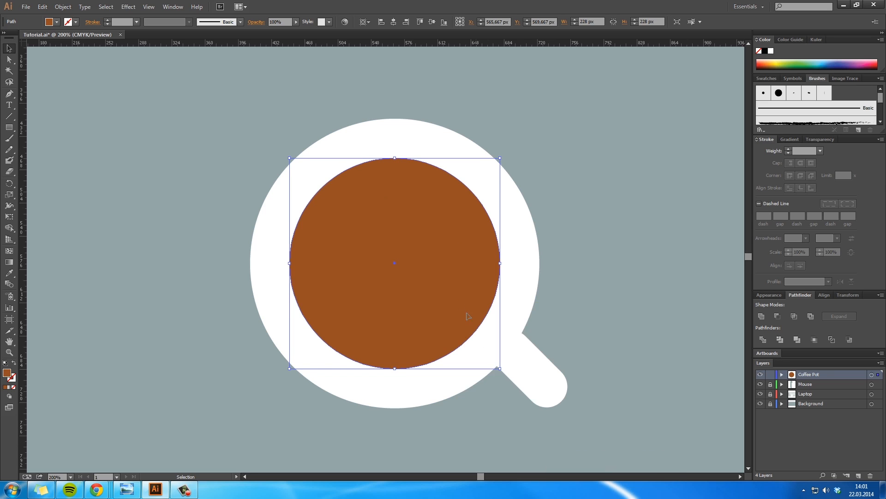
Step: Send the pasted brown coffee circle backward one level at a time, undo the third move, and deselect it
{"action": "right_click", "coordinate": [454, 298]}
{"action": "mouse_move", "coordinate": [498, 429]}
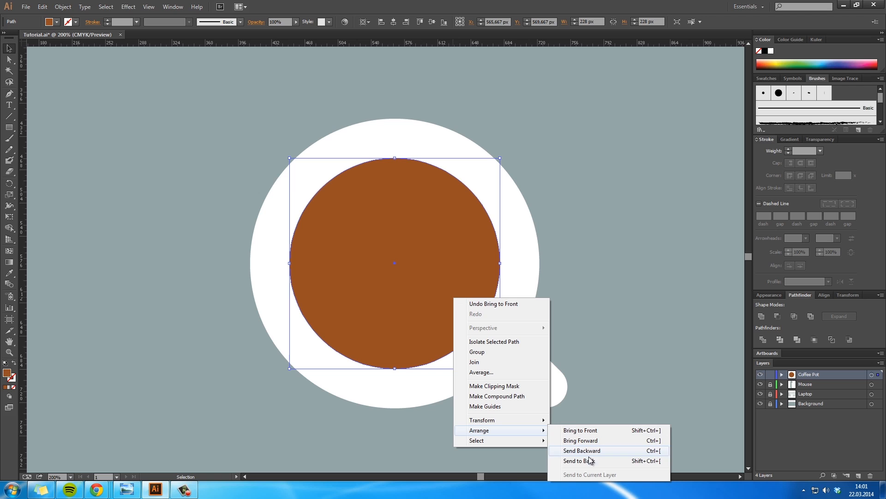
{"action": "left_click", "coordinate": [589, 452]}
{"action": "right_click", "coordinate": [434, 316]}
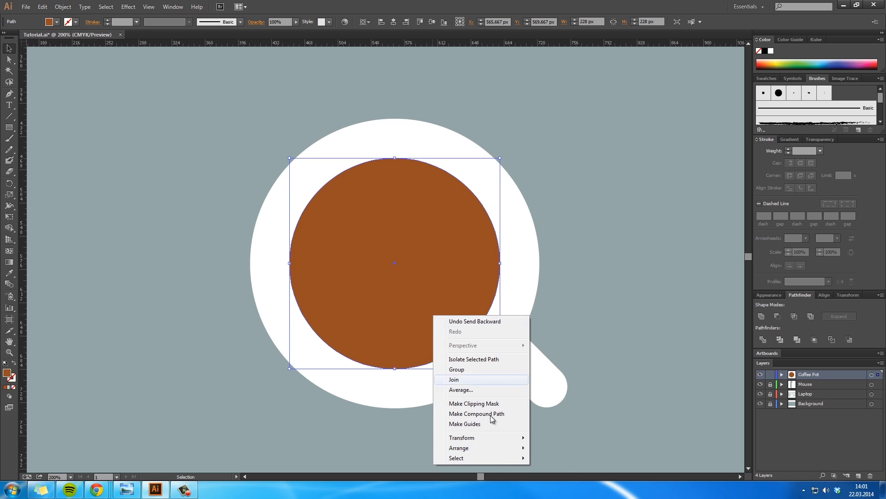
{"action": "mouse_move", "coordinate": [485, 448]}
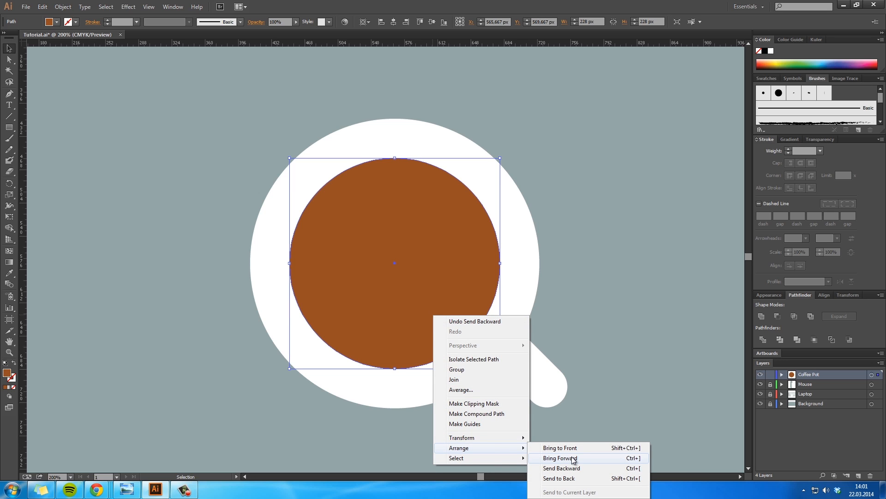
{"action": "left_click", "coordinate": [572, 470]}
{"action": "right_click", "coordinate": [447, 330]}
{"action": "mouse_move", "coordinate": [508, 461]}
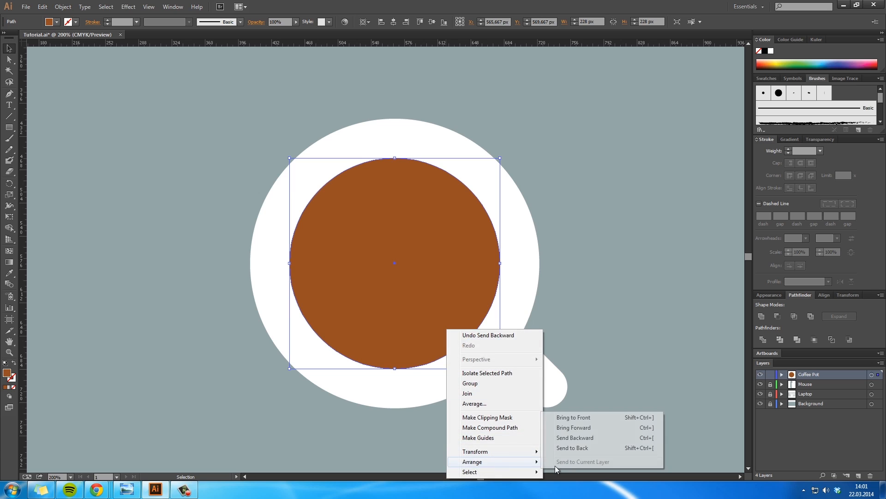
{"action": "left_click", "coordinate": [575, 437]}
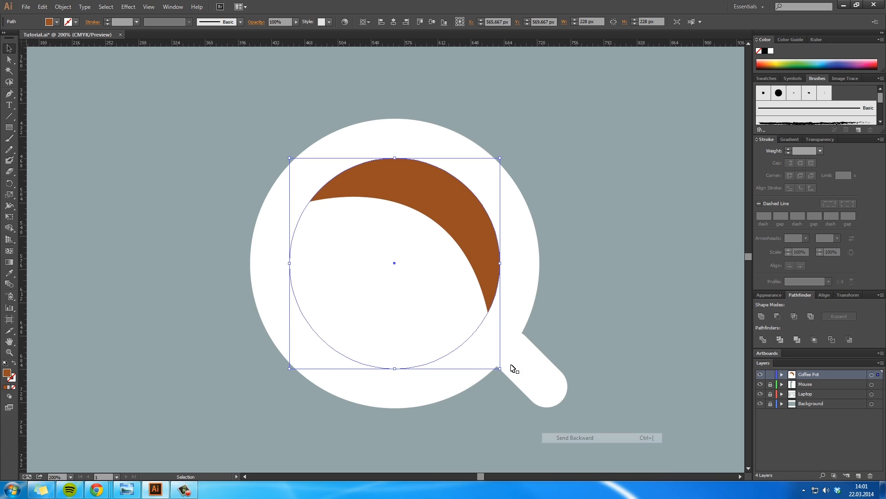
{"action": "key", "text": "ctrl+z"}
{"action": "left_click", "coordinate": [623, 318]}
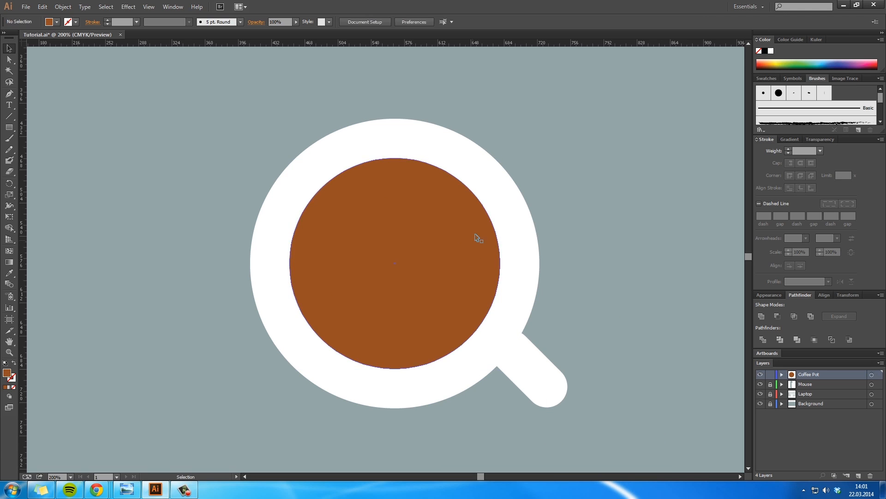
Step: Hide the full brown circle in the Coffee Pot layer and select the coffee circle inside the clip group
{"action": "key", "text": "a"}
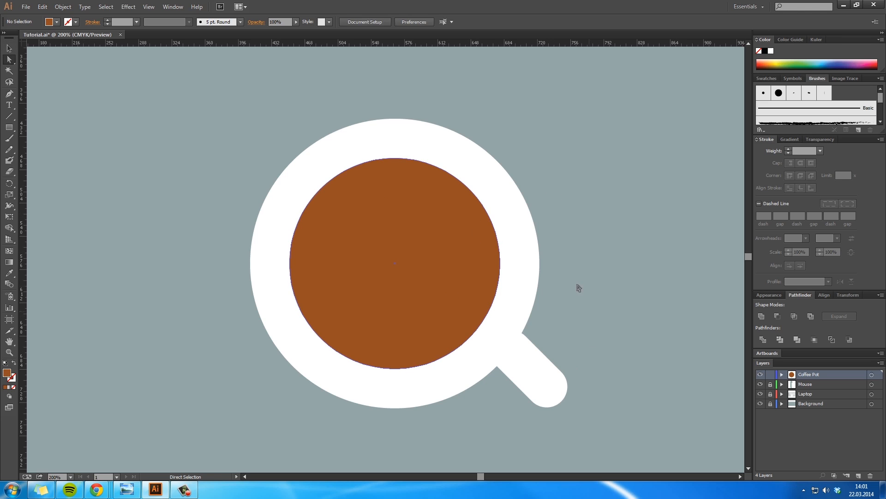
{"action": "left_click", "coordinate": [781, 374]}
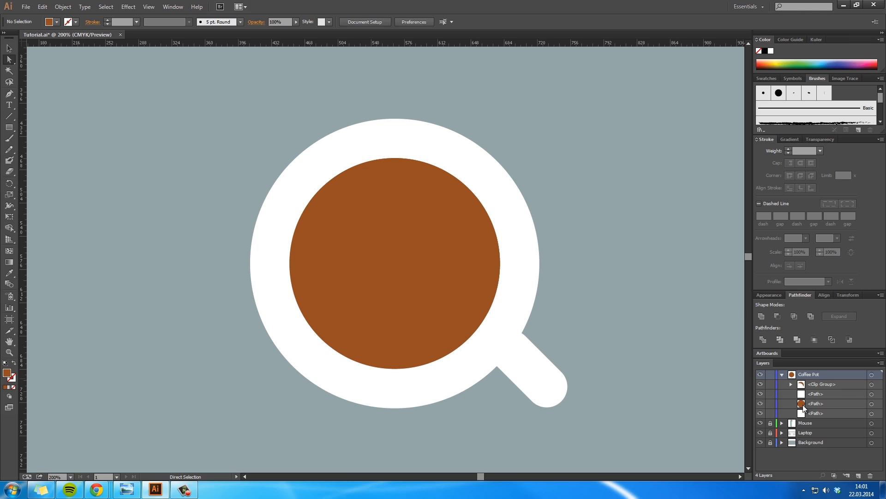
{"action": "left_click", "coordinate": [761, 404]}
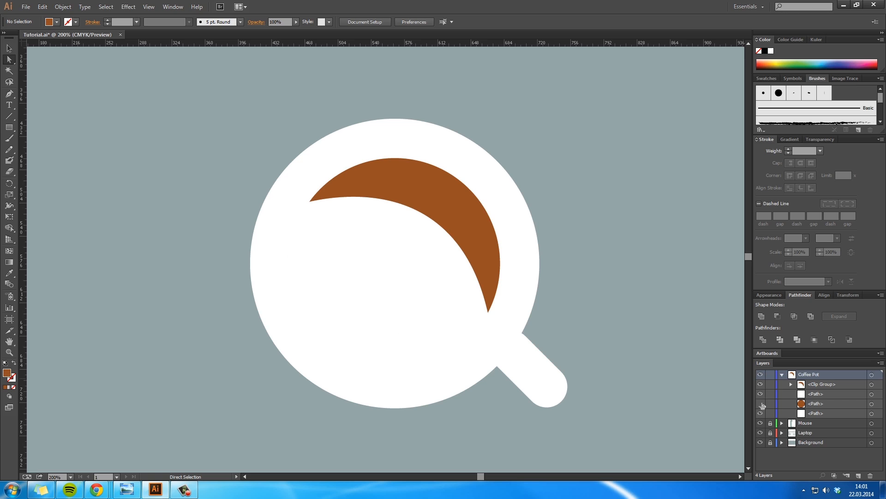
{"action": "left_click", "coordinate": [838, 385]}
{"action": "left_click", "coordinate": [448, 203]}
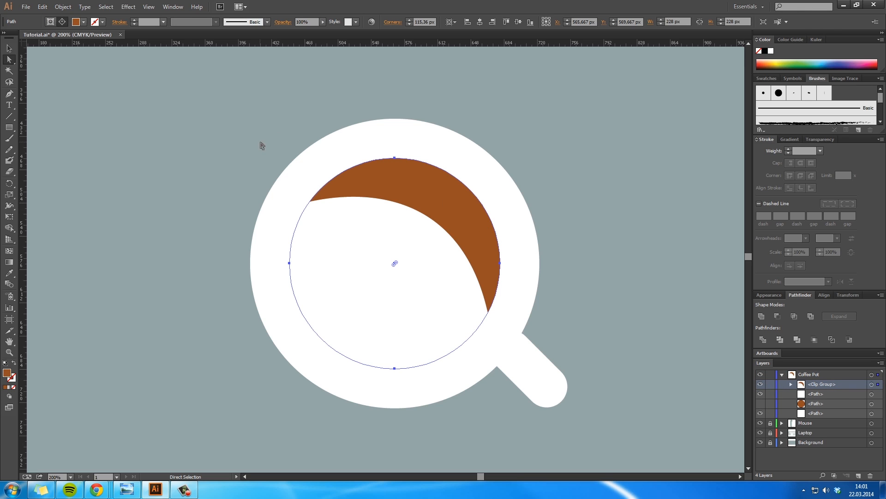
Step: Fill the clipped coffee circle with black and show the full brown circle again
{"action": "double_click", "coordinate": [8, 375]}
{"action": "left_click_drag", "start_coordinate": [534, 202], "coordinate": [603, 245]}
{"action": "left_click", "coordinate": [690, 122]}
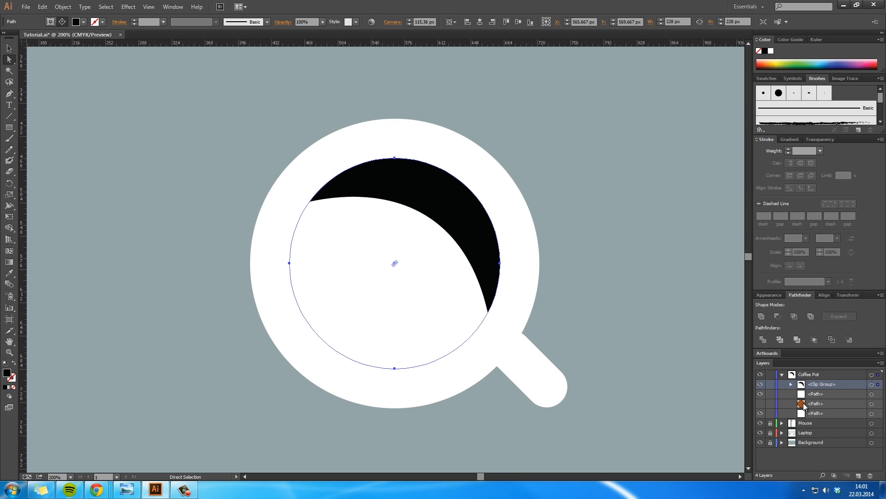
{"action": "left_click", "coordinate": [762, 404]}
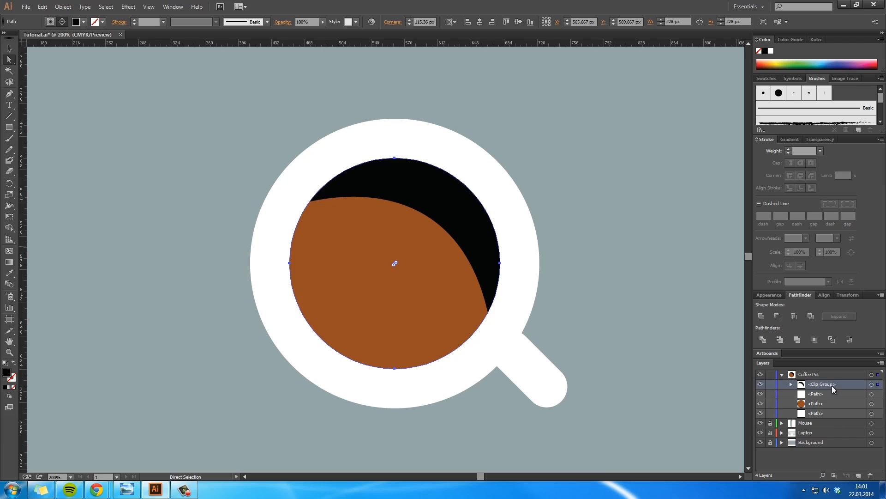
Step: Set the opacity of the black clipped crescent to 25% and deselect it
{"action": "left_click", "coordinate": [809, 140]}
{"action": "left_click", "coordinate": [850, 151]}
{"action": "mouse_move", "coordinate": [852, 159]}
{"action": "left_mouse_down"}
{"action": "mouse_move", "coordinate": [814, 160]}
{"action": "mouse_move", "coordinate": [822, 158]}
{"action": "left_mouse_up"}
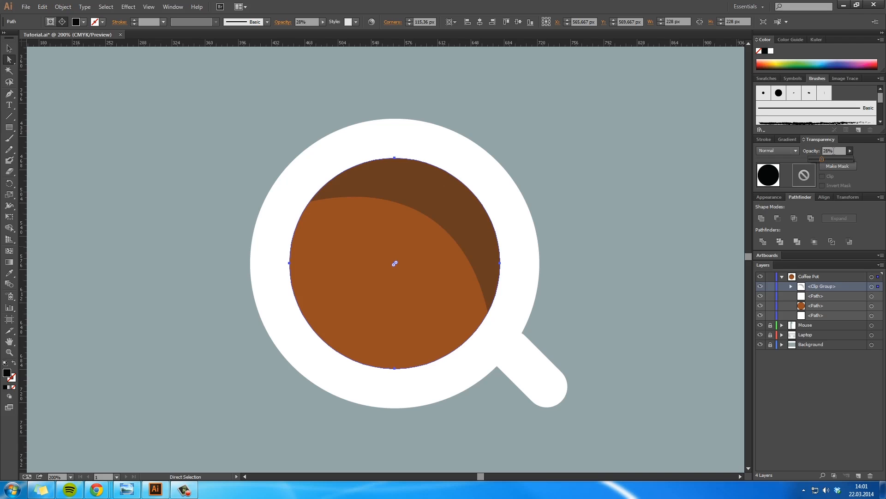
{"action": "type", "text": "25"}
{"action": "key", "text": "Return"}
{"action": "left_click", "coordinate": [656, 274]}
Step: Group all the coffee pot parts and scale the group down
{"action": "key", "text": "z"}
{"action": "left_click", "coordinate": [595, 285], "text": "alt"}
{"action": "left_click", "coordinate": [594, 285], "text": "alt"}
{"action": "left_click", "coordinate": [594, 285], "text": "alt"}
{"action": "left_click", "coordinate": [594, 285], "text": "alt"}
{"action": "left_click_drag", "start_coordinate": [356, 250], "coordinate": [665, 281]}
{"action": "left_click", "coordinate": [307, 262]}
{"action": "key", "text": "h"}
{"action": "left_click_drag", "start_coordinate": [491, 250], "coordinate": [428, 267]}
{"action": "key", "text": "v"}
{"action": "left_click_drag", "start_coordinate": [407, 320], "coordinate": [275, 197]}
{"action": "key", "text": "ctrl+g"}
{"action": "left_click_drag", "start_coordinate": [397, 303], "coordinate": [349, 277]}
{"action": "left_click", "coordinate": [372, 289]}
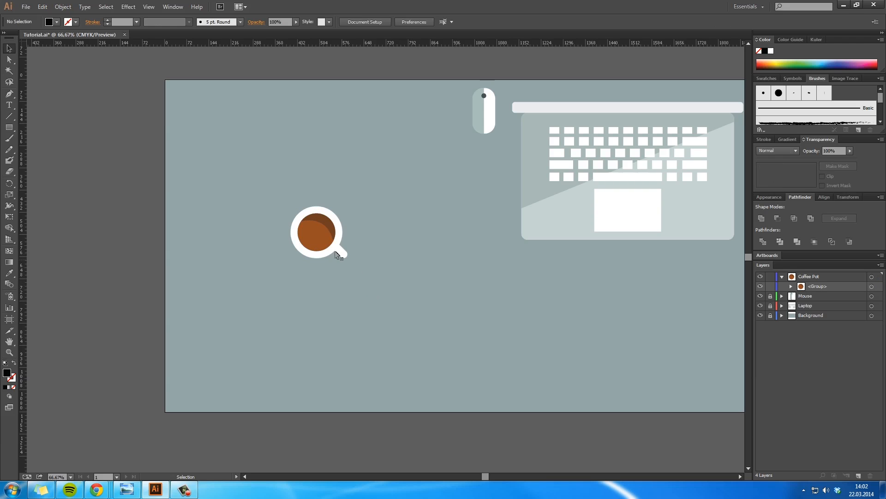
Step: Move the coffee pot group just below the mouse, beside the laptop, and scale it down further
{"action": "left_click_drag", "start_coordinate": [315, 239], "coordinate": [481, 189]}
{"action": "left_click", "coordinate": [488, 233]}
{"action": "left_click", "coordinate": [479, 249]}
{"action": "key", "text": "space"}
{"action": "left_click_drag", "start_coordinate": [485, 251], "coordinate": [462, 267]}
{"action": "key", "text": "ctrl+space"}
{"action": "left_click", "coordinate": [457, 222], "text": "ctrl"}
{"action": "key", "text": "space"}
{"action": "left_click_drag", "start_coordinate": [403, 322], "coordinate": [431, 275]}
{"action": "key", "text": "ctrl+alt+space"}
{"action": "left_click", "coordinate": [421, 300], "text": "ctrl+alt"}
{"action": "key", "text": "space"}
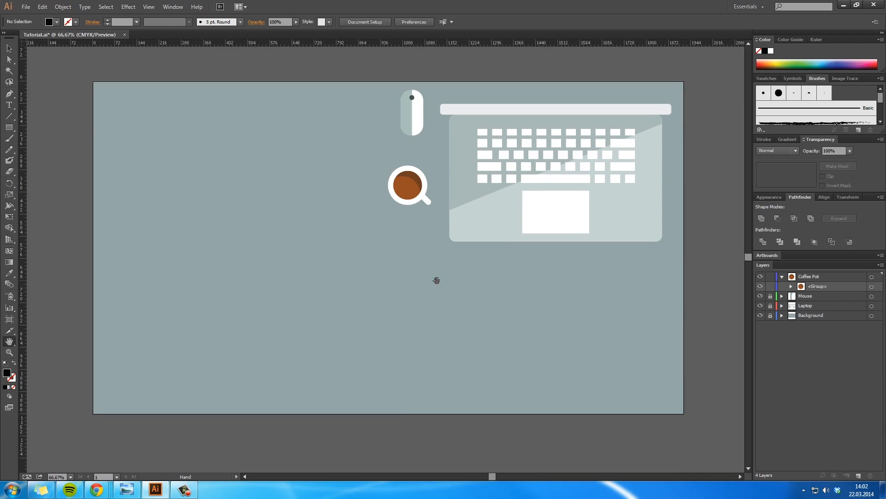
Step: Collapse and lock the Coffee Pot layer and save the document
{"action": "left_click", "coordinate": [781, 277]}
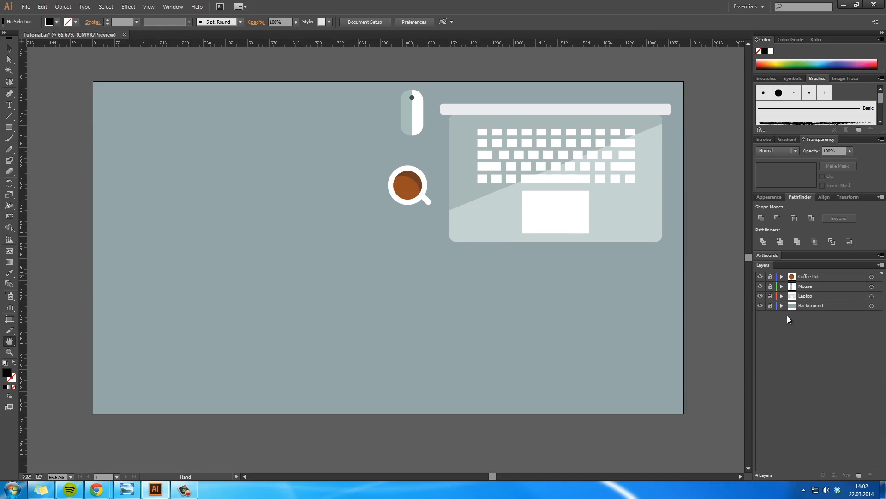
{"action": "key", "text": "ctrl+s"}
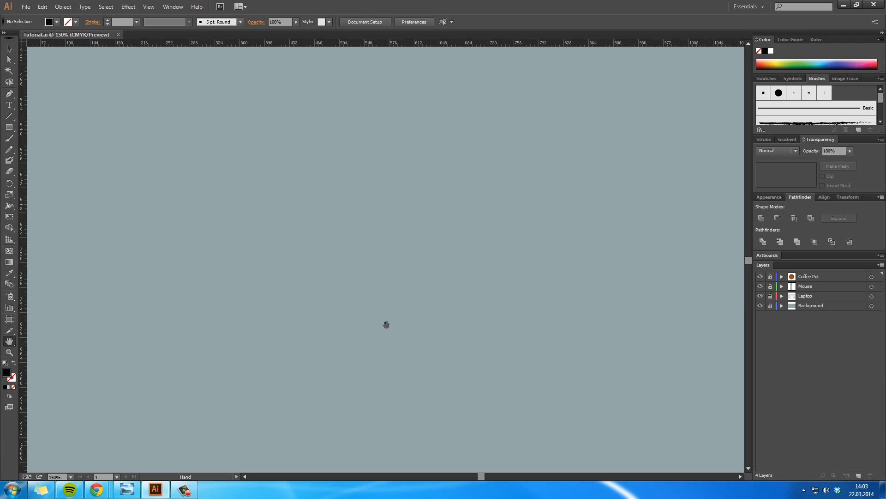
{"action": "key", "text": "alt+Tab"}
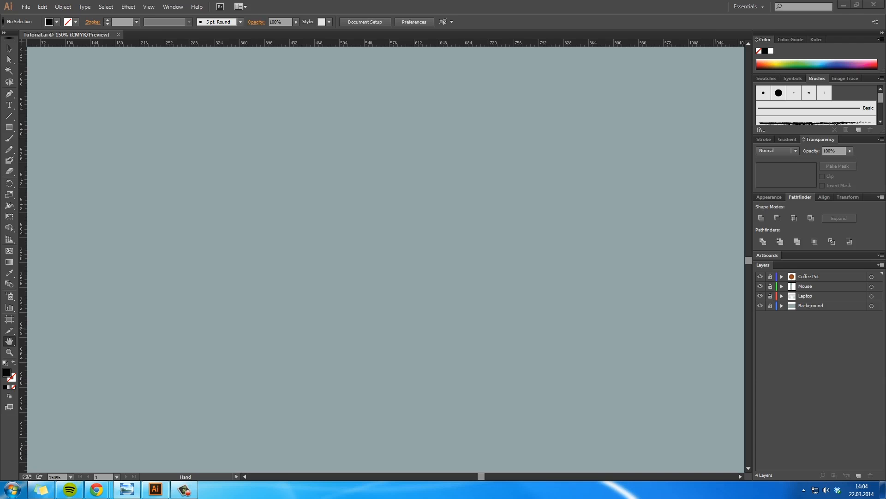
{"action": "key", "text": "alt+Tab"}
Step: Create a new layer named Pen above the Coffee Pot layer, ready for drawing rectangles
{"action": "left_click", "coordinate": [9, 127]}
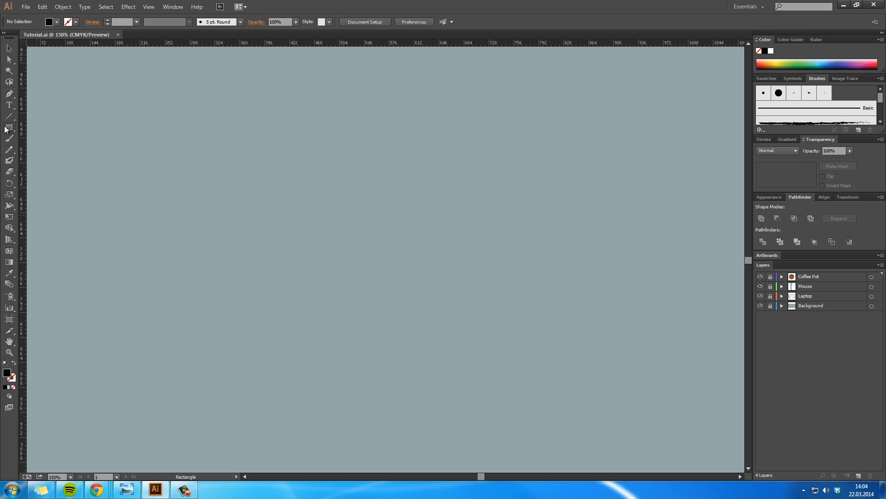
{"action": "left_click", "coordinate": [857, 475]}
{"action": "double_click", "coordinate": [806, 276]}
{"action": "type", "text": "Pen"}
{"action": "key", "text": "Return"}
Step: Draw a narrow vertical rectangle about 31 px wide and 406 px high for the pen body and centre it in view
{"action": "left_click_drag", "start_coordinate": [306, 152], "coordinate": [326, 433]}
{"action": "key", "text": "v"}
{"action": "left_click_drag", "start_coordinate": [314, 327], "coordinate": [398, 322]}
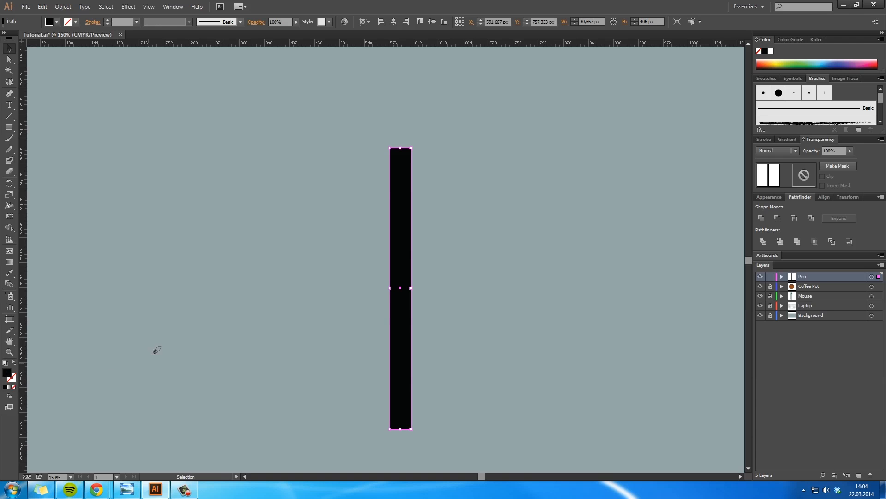
Step: Sample the background colour for the pen rectangle, darken its fill to a deep grey and deselect it
{"action": "key", "text": "i"}
{"action": "left_click", "coordinate": [162, 328]}
{"action": "key", "text": "v"}
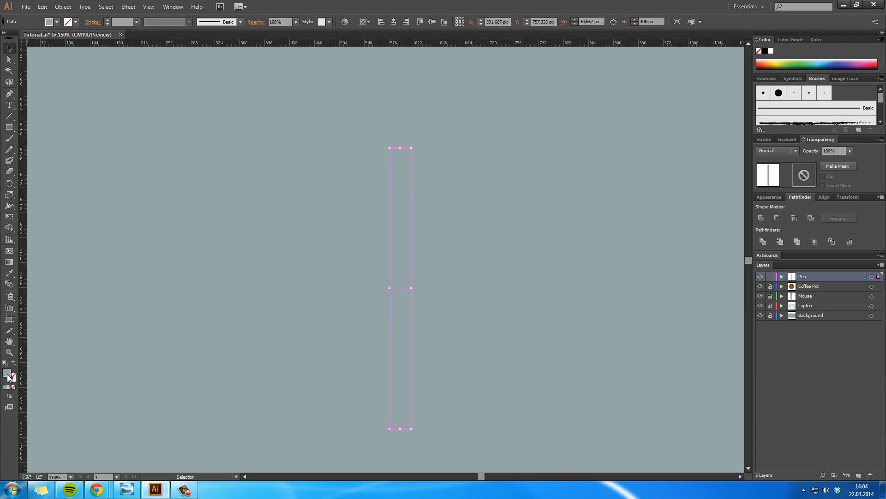
{"action": "double_click", "coordinate": [7, 373]}
{"action": "left_click_drag", "start_coordinate": [489, 183], "coordinate": [483, 190]}
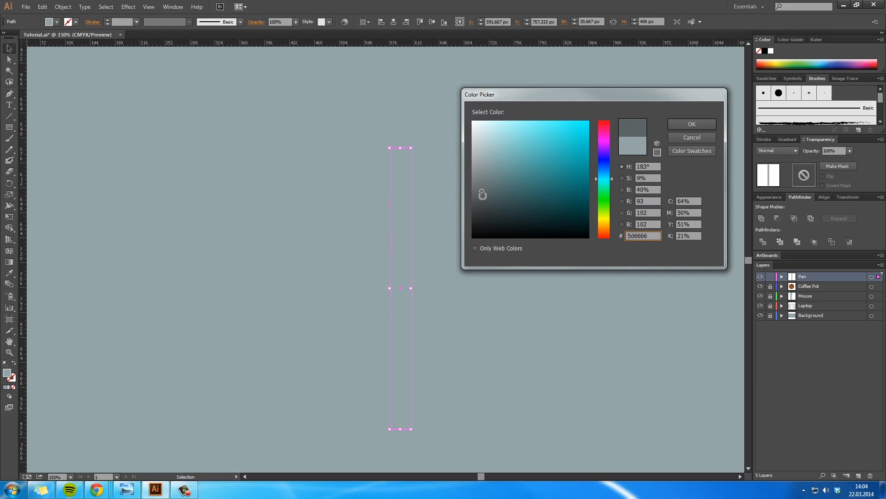
{"action": "left_click", "coordinate": [692, 124]}
{"action": "left_click", "coordinate": [447, 249]}
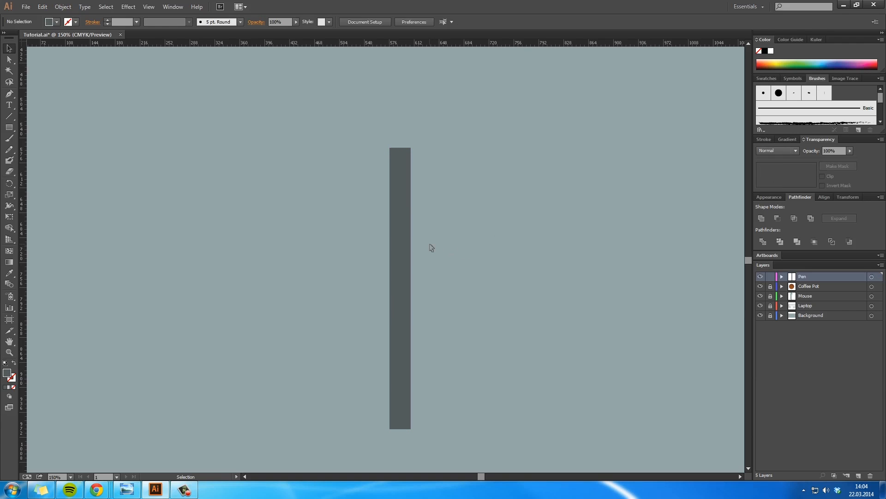
{"action": "key", "text": "ctrl+space"}
{"action": "left_click", "coordinate": [401, 256], "text": "ctrl"}
{"action": "key", "text": "space"}
{"action": "left_click_drag", "start_coordinate": [403, 239], "coordinate": [417, 195]}
{"action": "double_click", "coordinate": [7, 373]}
{"action": "left_click_drag", "start_coordinate": [497, 199], "coordinate": [488, 197]}
{"action": "left_click", "coordinate": [705, 139]}
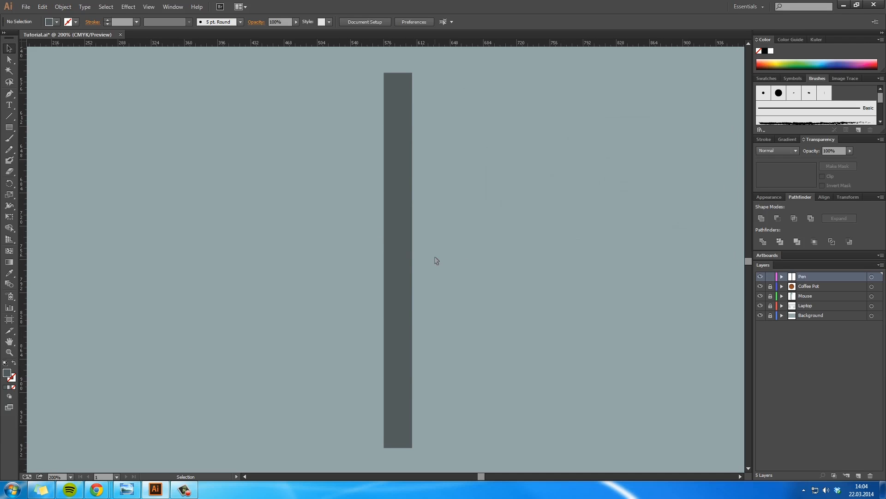
Step: Draw a rectangle over the right half of the pen body and subtract it with Minus Front, leaving the left half
{"action": "left_click", "coordinate": [407, 260]}
{"action": "left_click", "coordinate": [9, 127]}
{"action": "left_click_drag", "start_coordinate": [430, 456], "coordinate": [398, 67]}
{"action": "key", "text": "v"}
{"action": "left_click", "coordinate": [390, 138], "text": "shift"}
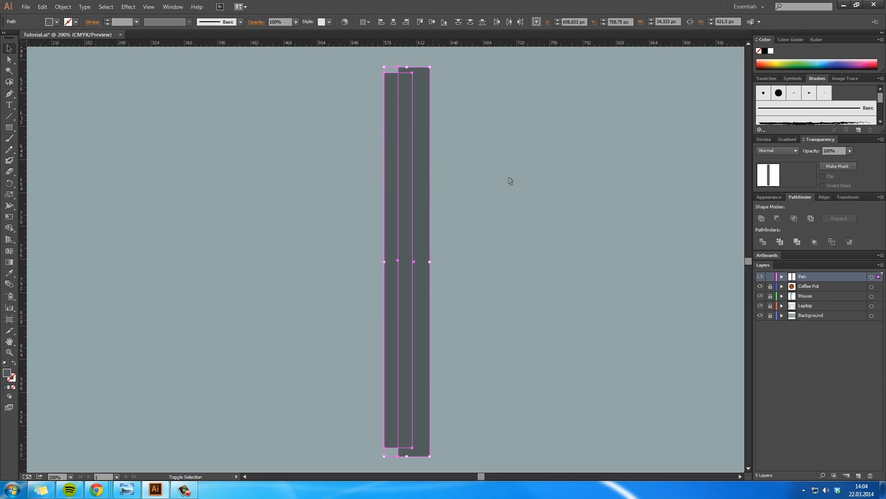
{"action": "left_click", "coordinate": [778, 217]}
{"action": "left_click", "coordinate": [452, 198]}
Step: Duplicate the left half of the pen body flush against its right side and fill the copy with dark grey 2f3535
{"action": "mouse_move", "coordinate": [390, 174]}
{"action": "left_mouse_down"}
{"action": "mouse_move", "coordinate": [413, 172]}
{"action": "mouse_move", "coordinate": [406, 177]}
{"action": "left_mouse_up"}
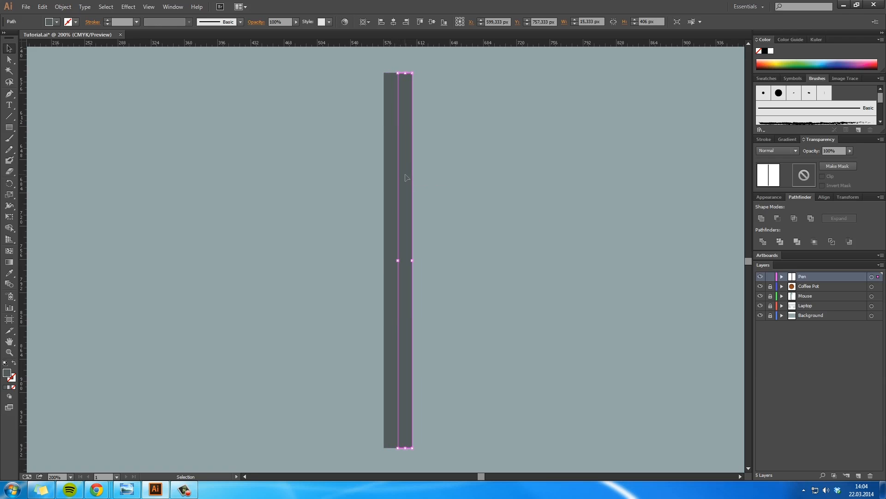
{"action": "double_click", "coordinate": [7, 373]}
{"action": "left_click", "coordinate": [486, 210]}
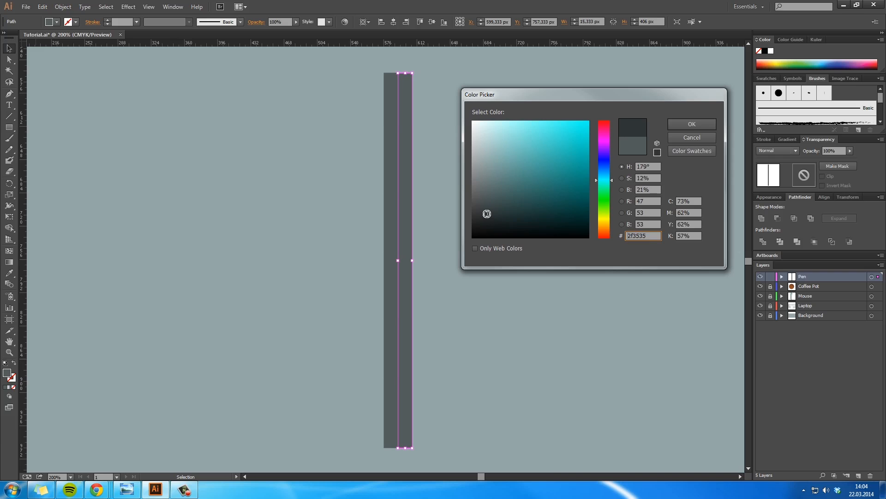
{"action": "left_click", "coordinate": [692, 123]}
{"action": "left_click", "coordinate": [424, 222]}
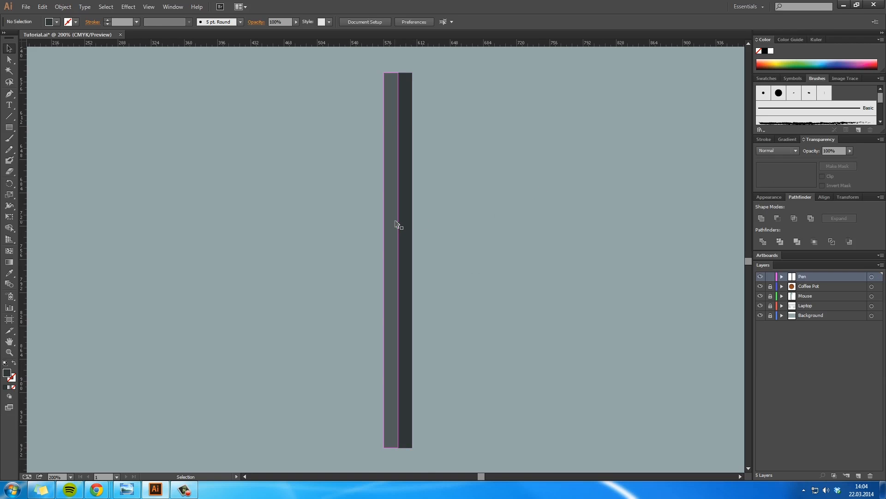
Step: Draw a closed triangular tip with the Pen tool, from the pen body's upper corners to an apex above its centre line
{"action": "key", "text": "space"}
{"action": "left_click_drag", "start_coordinate": [469, 162], "coordinate": [455, 337]}
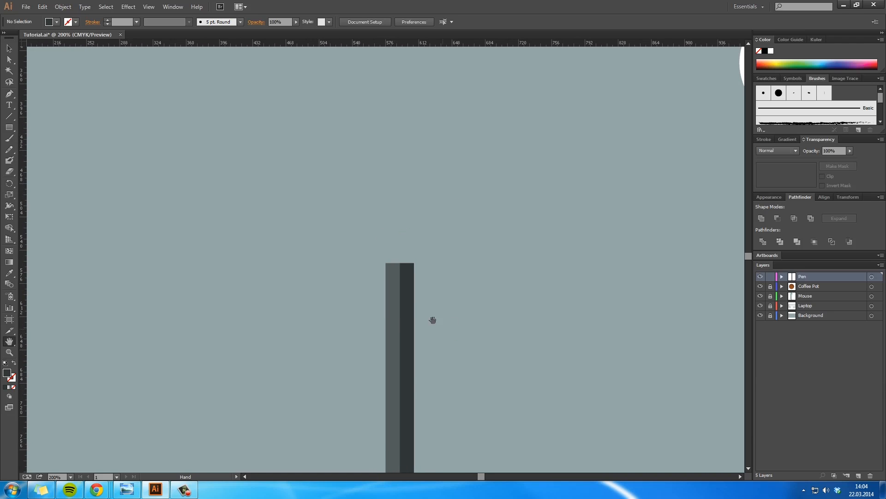
{"action": "left_click", "coordinate": [398, 256], "text": "ctrl"}
{"action": "left_click", "coordinate": [390, 235], "text": "ctrl"}
{"action": "left_click_drag", "start_coordinate": [414, 300], "coordinate": [418, 330]}
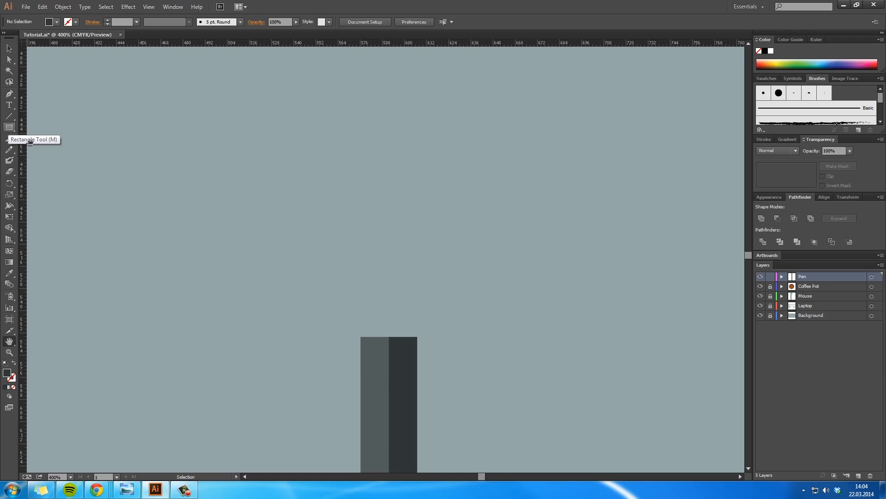
{"action": "key", "text": "p"}
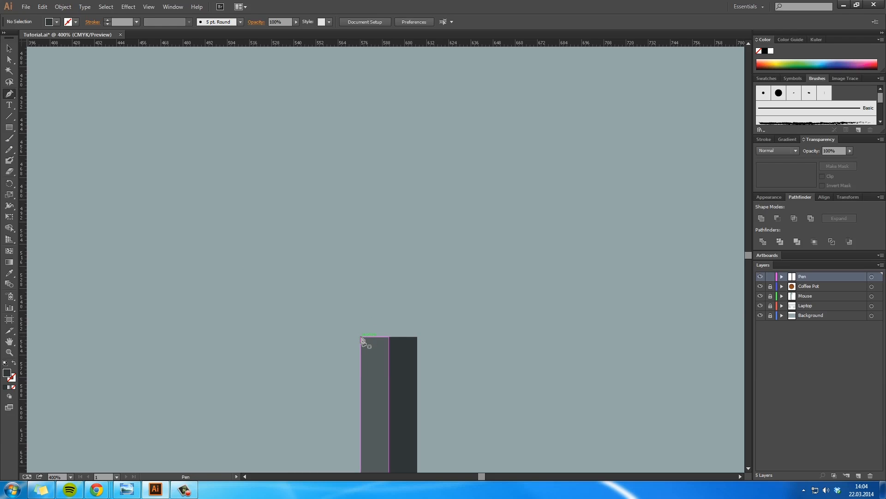
{"action": "left_click", "coordinate": [361, 337]}
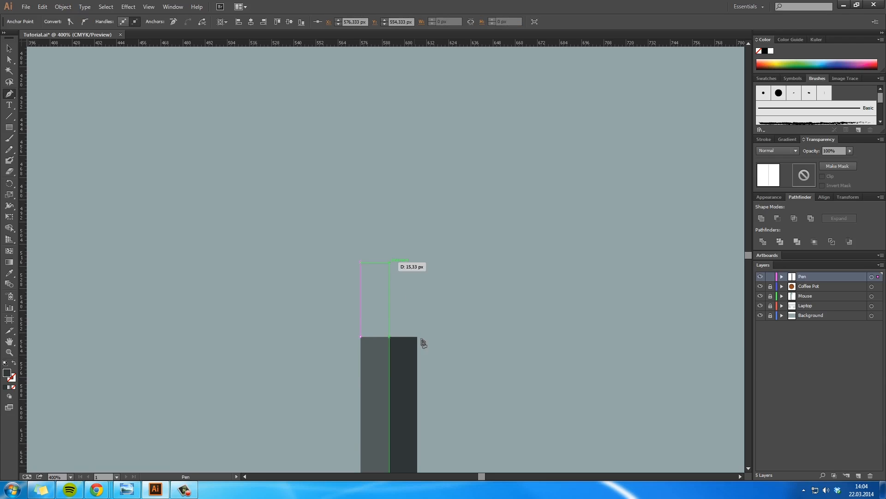
{"action": "left_click", "coordinate": [389, 262]}
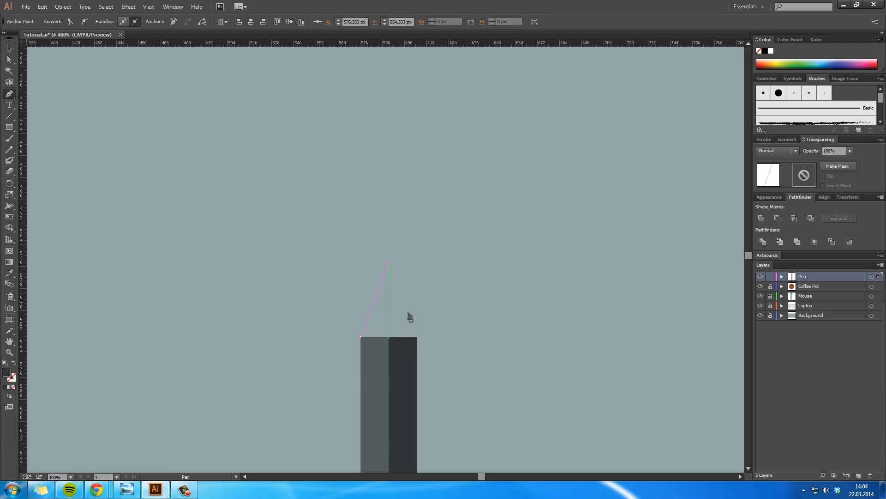
{"action": "left_click", "coordinate": [418, 337]}
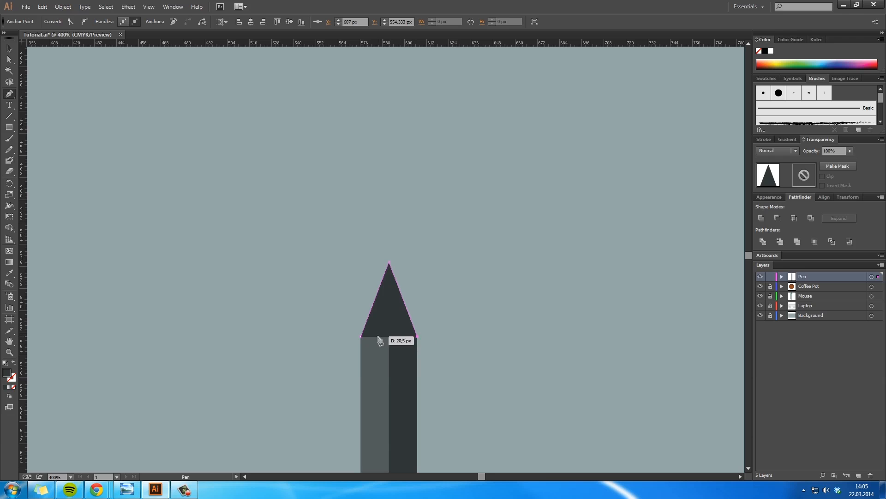
{"action": "left_click", "coordinate": [361, 337]}
{"action": "key", "text": "a"}
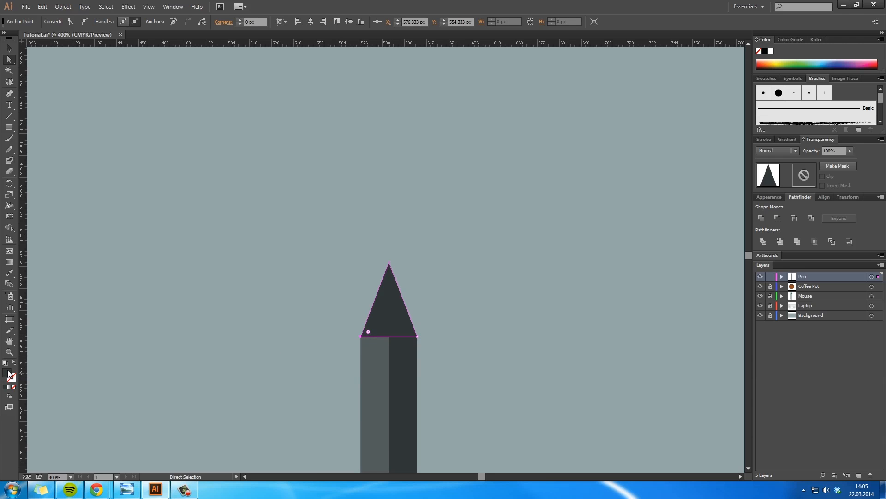
Step: Fill the triangular pen tip with white ffffff and deselect it
{"action": "double_click", "coordinate": [7, 374]}
{"action": "left_click_drag", "start_coordinate": [485, 162], "coordinate": [455, 121]}
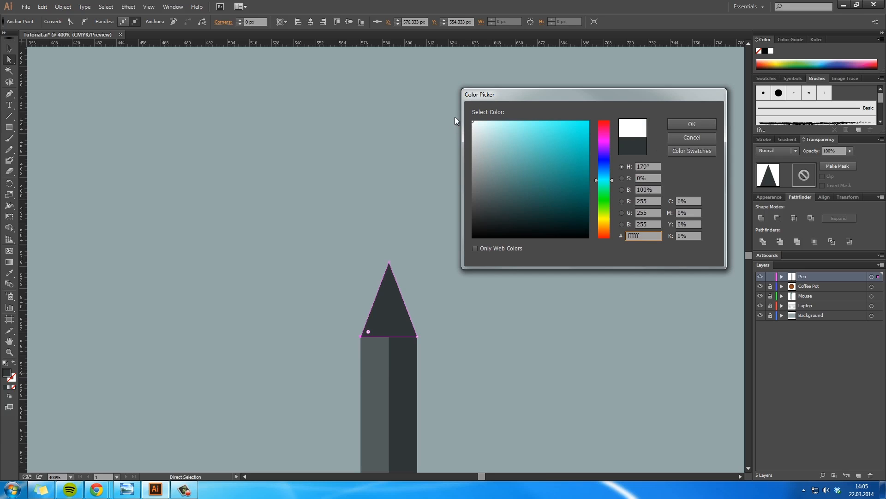
{"action": "left_click", "coordinate": [689, 126]}
{"action": "key", "text": "v"}
{"action": "left_click", "coordinate": [541, 324]}
Step: Duplicate the white tip in place and scale the copy down to about 7 x 9.5 px at the apex
{"action": "key", "text": "space"}
{"action": "left_click_drag", "start_coordinate": [452, 287], "coordinate": [454, 115]}
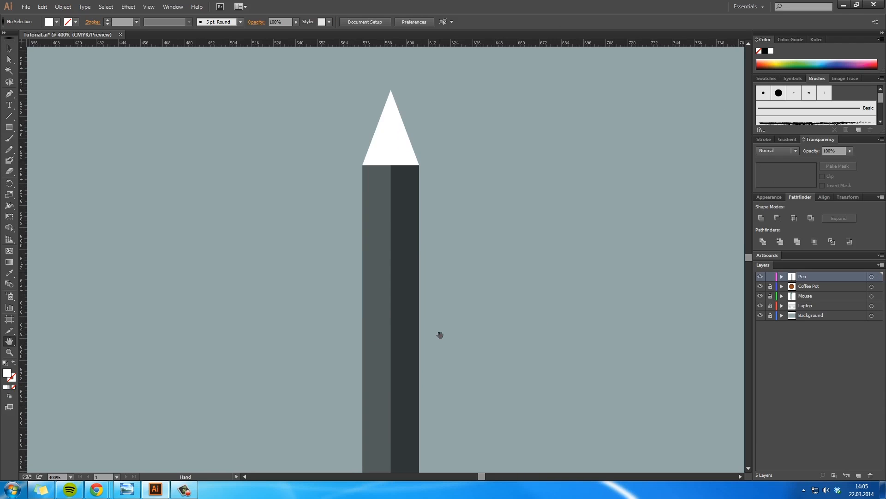
{"action": "scroll", "coordinate": [432, 234], "scroll_direction": "up", "scroll_amount": 3}
{"action": "scroll", "coordinate": [380, 275], "scroll_direction": "up", "scroll_amount": 3, "text": "alt"}
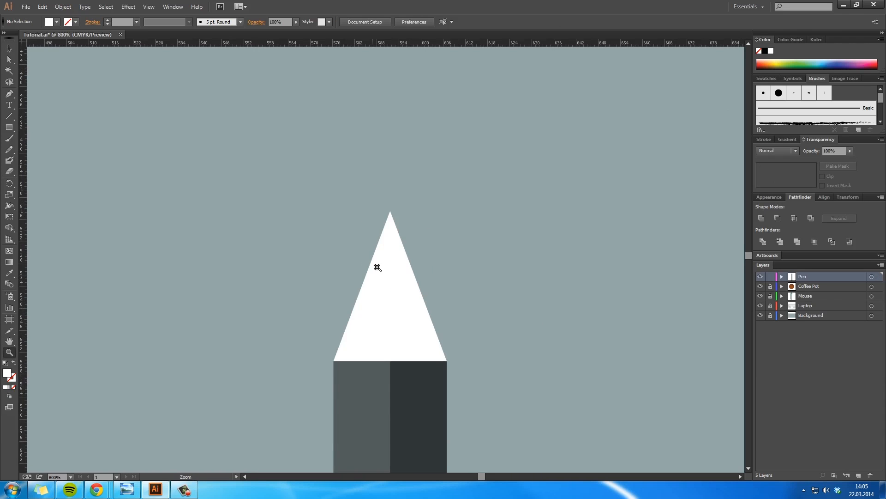
{"action": "left_click_drag", "start_coordinate": [401, 315], "coordinate": [390, 270]}
{"action": "left_click", "coordinate": [420, 352]}
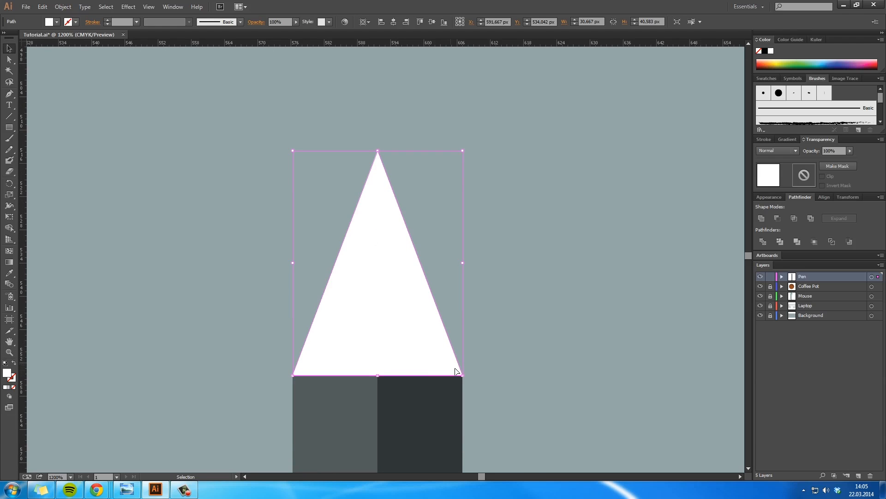
{"action": "mouse_move", "coordinate": [456, 371]}
{"action": "left_mouse_down"}
{"action": "mouse_move", "coordinate": [430, 348]}
{"action": "mouse_move", "coordinate": [439, 332]}
{"action": "mouse_move", "coordinate": [457, 340]}
{"action": "mouse_move", "coordinate": [398, 256]}
{"action": "mouse_move", "coordinate": [380, 180]}
{"action": "left_mouse_up"}
Step: Fill the small tip with the dark grey sampled from the pen body's right half and deselect it
{"action": "double_click", "coordinate": [8, 373]}
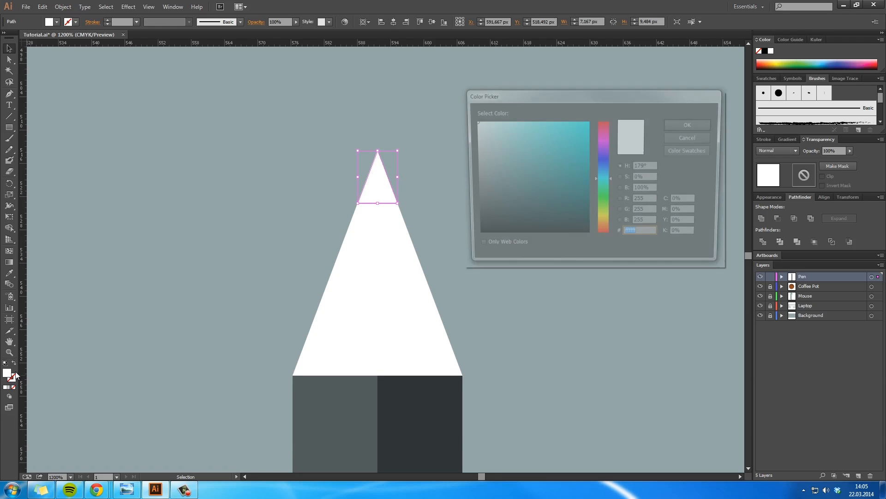
{"action": "left_click", "coordinate": [692, 137]}
{"action": "key", "text": "i"}
{"action": "left_click", "coordinate": [405, 399]}
{"action": "key", "text": "v"}
{"action": "left_click", "coordinate": [567, 341]}
Step: Select all parts of the pen, group them and deselect the group
{"action": "key", "text": "h"}
{"action": "left_click_drag", "start_coordinate": [446, 317], "coordinate": [442, 263]}
{"action": "key", "text": "z"}
{"action": "left_click", "coordinate": [453, 357], "text": "alt"}
{"action": "left_click", "coordinate": [452, 357], "text": "alt"}
{"action": "left_click", "coordinate": [453, 357], "text": "alt"}
{"action": "left_click", "coordinate": [452, 357], "text": "alt"}
{"action": "left_click", "coordinate": [452, 357], "text": "alt"}
{"action": "left_click", "coordinate": [453, 357], "text": "alt"}
{"action": "key", "text": "h"}
{"action": "mouse_move", "coordinate": [314, 275]}
{"action": "left_mouse_down"}
{"action": "mouse_move", "coordinate": [425, 326]}
{"action": "mouse_move", "coordinate": [425, 337]}
{"action": "left_mouse_up"}
{"action": "left_click_drag", "start_coordinate": [387, 240], "coordinate": [386, 275]}
{"action": "key", "text": "z"}
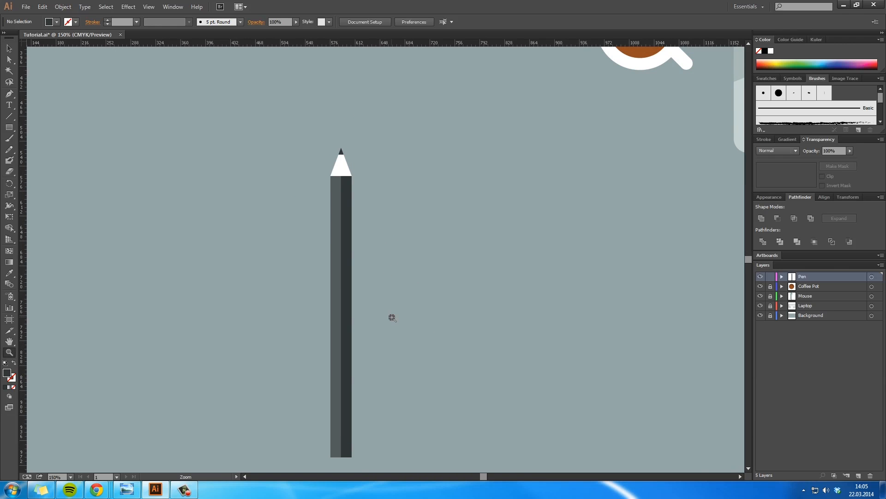
{"action": "left_click", "coordinate": [392, 317], "text": "alt"}
{"action": "left_click", "coordinate": [392, 317], "text": "alt"}
{"action": "key", "text": "h"}
{"action": "left_click_drag", "start_coordinate": [401, 238], "coordinate": [337, 323]}
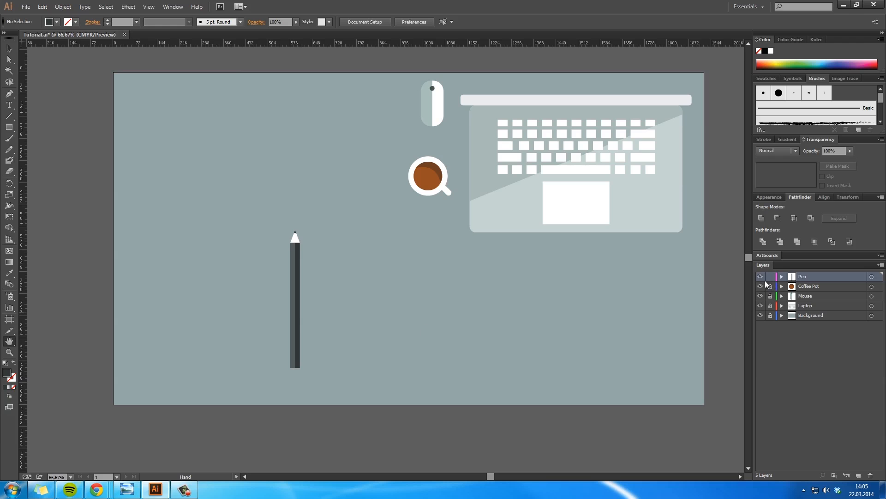
{"action": "key", "text": "v"}
{"action": "left_click_drag", "start_coordinate": [315, 382], "coordinate": [235, 180]}
{"action": "key", "text": "ctrl+g"}
{"action": "left_click", "coordinate": [363, 293]}
Step: Scale the pen group down to about 19 x 275 px and place it just left of the coffee pot
{"action": "left_click_drag", "start_coordinate": [298, 258], "coordinate": [368, 142]}
{"action": "mouse_move", "coordinate": [371, 251]}
{"action": "left_mouse_down"}
{"action": "mouse_move", "coordinate": [359, 217]}
{"action": "mouse_move", "coordinate": [368, 233]}
{"action": "mouse_move", "coordinate": [369, 203]}
{"action": "mouse_move", "coordinate": [391, 201]}
{"action": "left_mouse_up"}
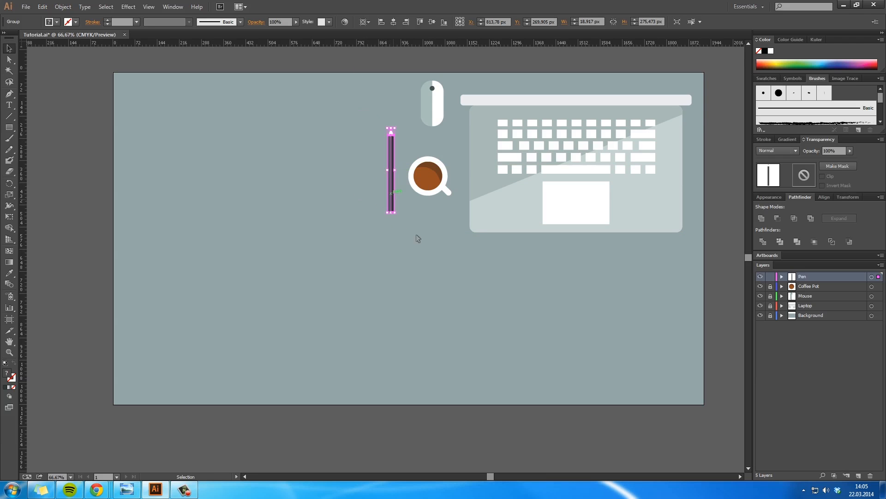
{"action": "left_click", "coordinate": [436, 252]}
Step: Lock the Pen layer and add a new layer named Storyboard above it
{"action": "left_click", "coordinate": [770, 277]}
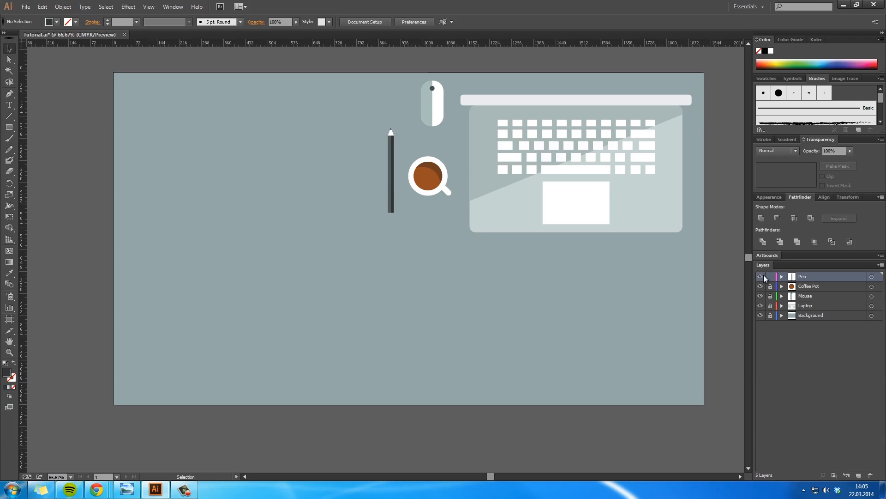
{"action": "left_click", "coordinate": [806, 357]}
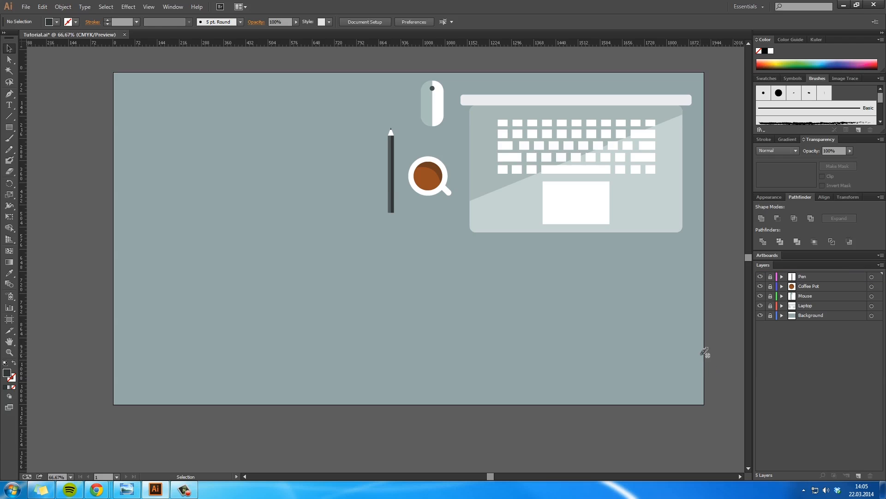
{"action": "key", "text": "alt+Tab"}
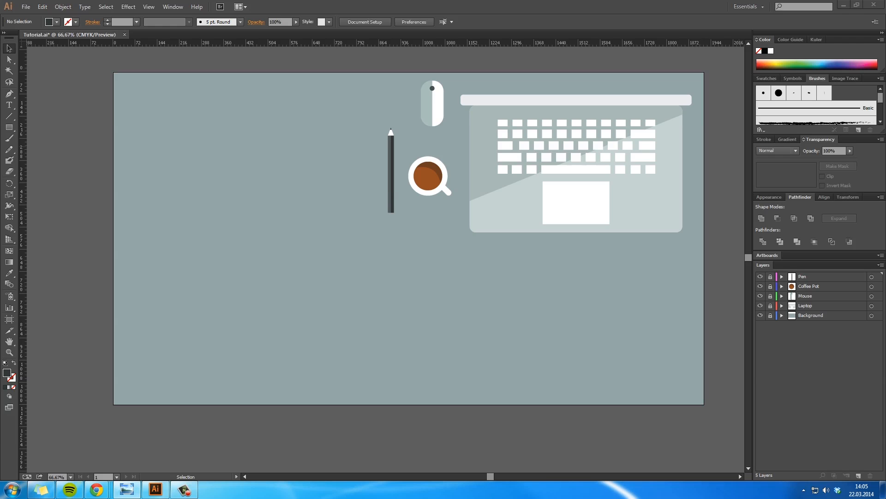
{"action": "left_click", "coordinate": [801, 382]}
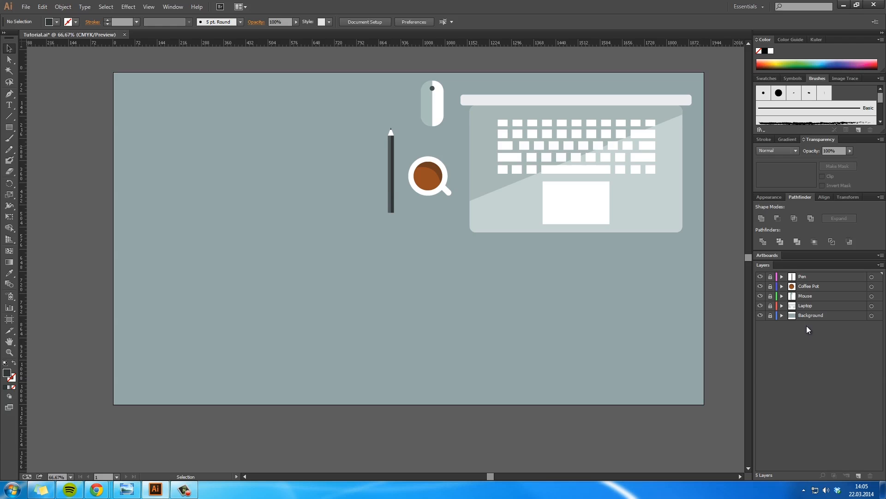
{"action": "left_click", "coordinate": [859, 475]}
{"action": "double_click", "coordinate": [807, 276]}
{"action": "type", "text": "Storb"}
{"action": "type", "text": "board"}
{"action": "key", "text": "Return"}
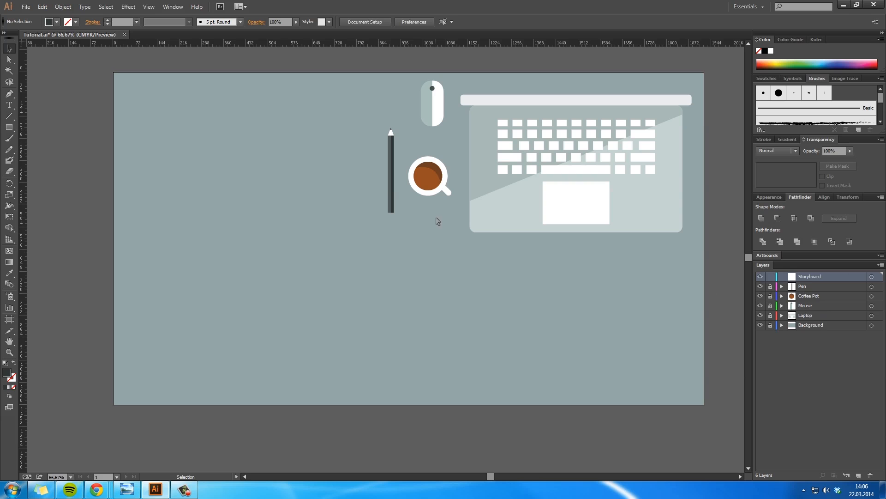
Step: Temporarily unlock the Pen layer to move the pen straight up, roughly level with the mouse
{"action": "key", "text": "z"}
{"action": "left_click", "coordinate": [309, 285]}
{"action": "left_click", "coordinate": [317, 277]}
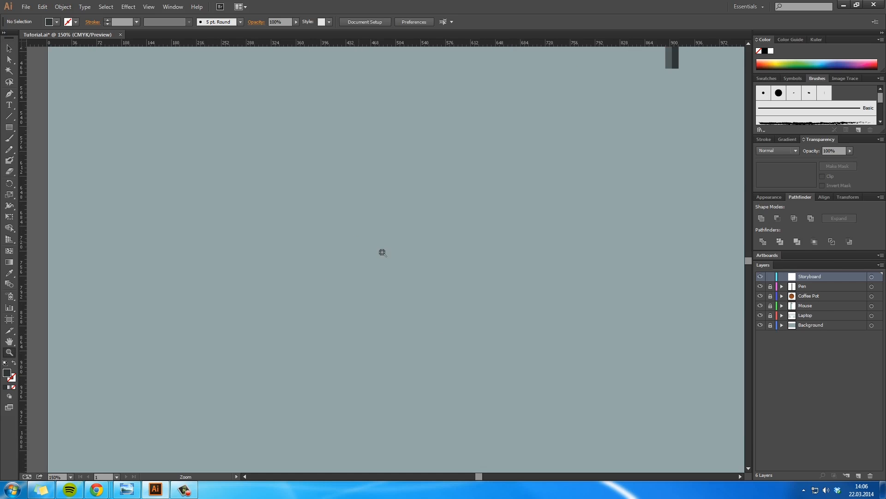
{"action": "key", "text": "h"}
{"action": "left_click_drag", "start_coordinate": [415, 265], "coordinate": [394, 265]}
{"action": "mouse_move", "coordinate": [651, 138]}
{"action": "left_mouse_down"}
{"action": "mouse_move", "coordinate": [530, 375]}
{"action": "mouse_move", "coordinate": [520, 434]}
{"action": "left_mouse_up"}
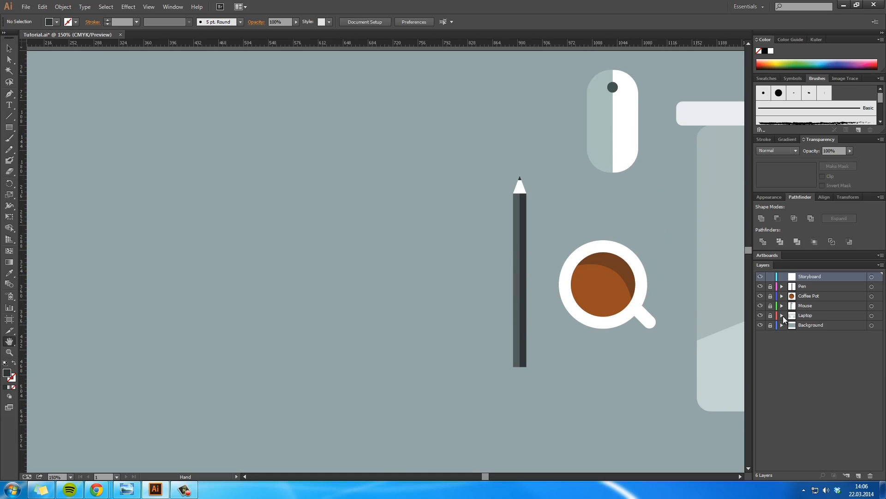
{"action": "left_click", "coordinate": [802, 286]}
{"action": "key", "text": "v"}
{"action": "mouse_move", "coordinate": [521, 237]}
{"action": "left_mouse_down"}
{"action": "mouse_move", "coordinate": [540, 138]}
{"action": "mouse_move", "coordinate": [521, 135]}
{"action": "left_mouse_up"}
{"action": "left_click", "coordinate": [620, 209]}
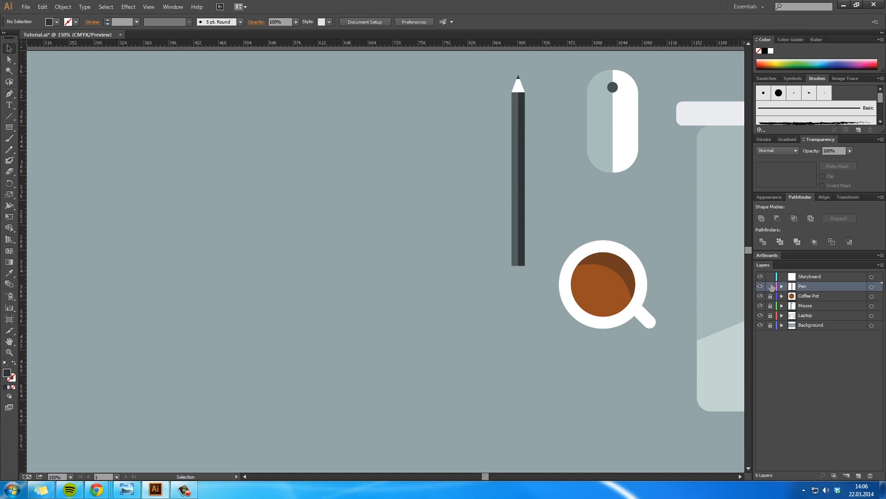
Step: On the Storyboard layer, draw a dark grey rectangle about 342 x 489 px in the artboard's empty lower left area
{"action": "left_click", "coordinate": [816, 277]}
{"action": "key", "text": "h"}
{"action": "left_click_drag", "start_coordinate": [221, 381], "coordinate": [444, 234]}
{"action": "left_click_drag", "start_coordinate": [456, 215], "coordinate": [341, 137]}
{"action": "key", "text": "z"}
{"action": "left_click", "coordinate": [365, 212]}
{"action": "key", "text": "h"}
{"action": "left_click_drag", "start_coordinate": [384, 243], "coordinate": [377, 167]}
{"action": "key", "text": "z"}
{"action": "left_click", "coordinate": [374, 246], "text": "alt"}
{"action": "key", "text": "h"}
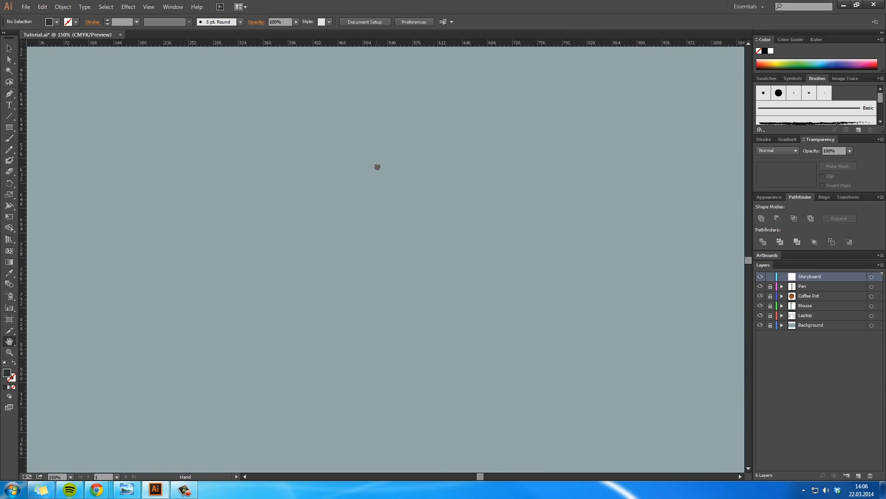
{"action": "left_click", "coordinate": [7, 128]}
{"action": "left_click", "coordinate": [46, 124]}
{"action": "left_click_drag", "start_coordinate": [276, 119], "coordinate": [511, 458]}
{"action": "key", "text": "v"}
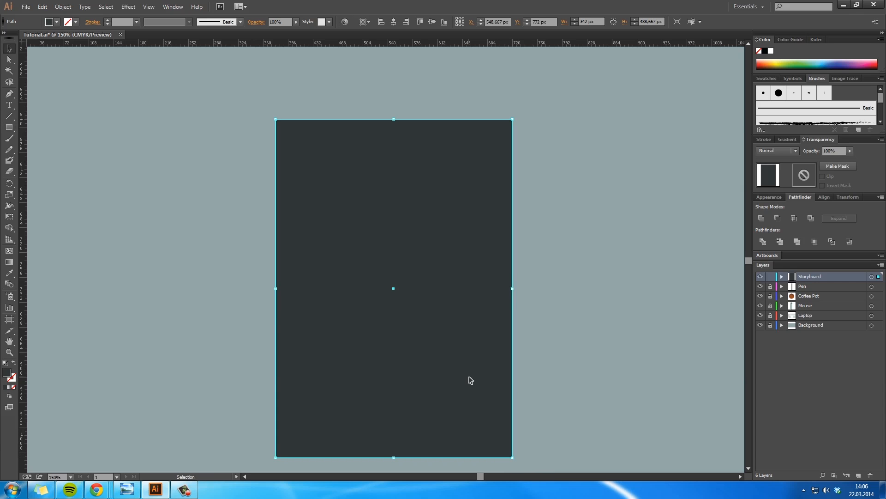
{"action": "left_click_drag", "start_coordinate": [469, 380], "coordinate": [464, 362]}
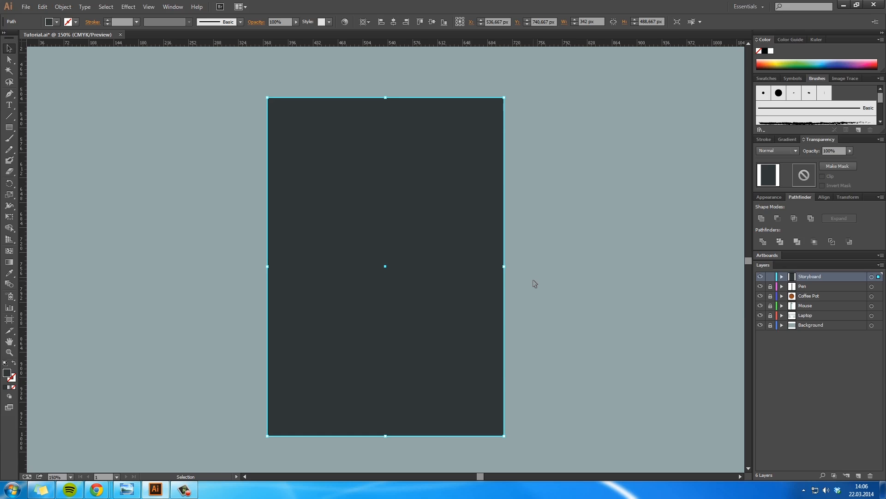
Step: Convert the dark rectangle to a rounded rectangle with relative size, 0 px extra width and height, and a corner radius below 30 px
{"action": "left_click", "coordinate": [128, 6]}
{"action": "left_click", "coordinate": [185, 27]}
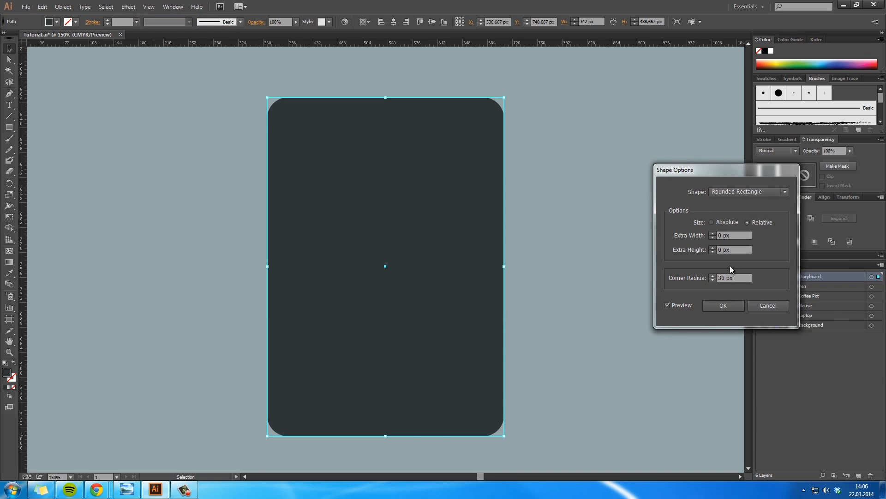
{"action": "left_click", "coordinate": [713, 279]}
{"action": "left_click", "coordinate": [723, 307]}
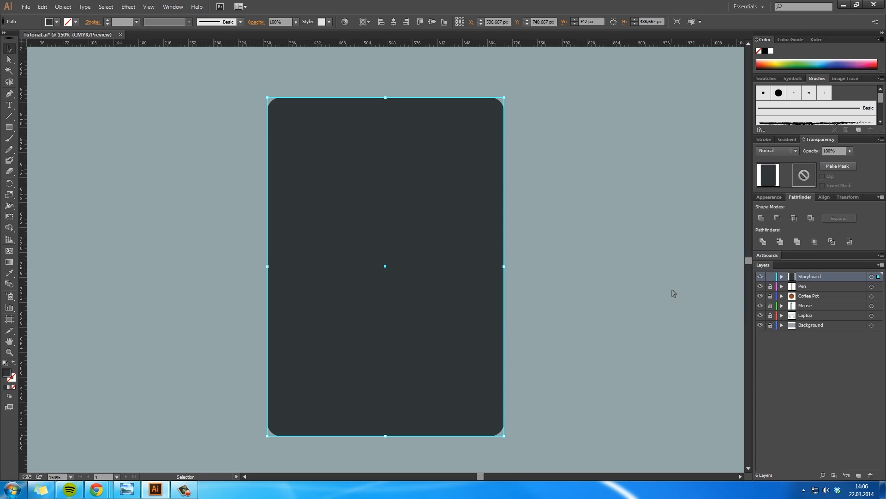
{"action": "left_click", "coordinate": [651, 288]}
Step: Draw a smaller rectangle about 283 x 426 px inside the rounded dark rectangle, leaving an even border around it
{"action": "left_click", "coordinate": [9, 128]}
{"action": "mouse_move", "coordinate": [284, 114]}
{"action": "left_mouse_down"}
{"action": "mouse_move", "coordinate": [443, 393]}
{"action": "mouse_move", "coordinate": [488, 419]}
{"action": "mouse_move", "coordinate": [479, 406]}
{"action": "left_mouse_up"}
{"action": "key", "text": "v"}
{"action": "left_click_drag", "start_coordinate": [461, 287], "coordinate": [468, 294]}
Step: Fill the inner rectangle with the colour sampled from the background and deselect it
{"action": "double_click", "coordinate": [9, 372]}
{"action": "left_click", "coordinate": [688, 137]}
{"action": "key", "text": "i"}
{"action": "left_click", "coordinate": [161, 290]}
{"action": "key", "text": "v"}
{"action": "left_click_drag", "start_coordinate": [414, 323], "coordinate": [413, 324]}
{"action": "left_click", "coordinate": [631, 319]}
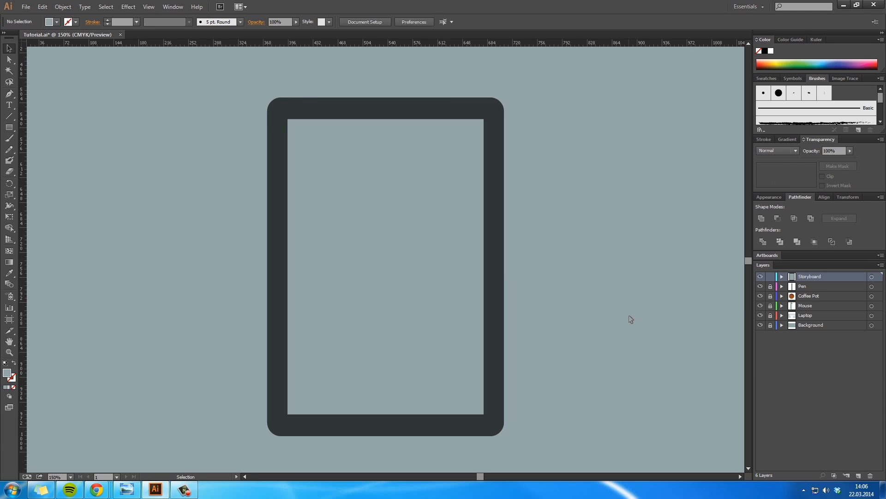
Step: Align the centres of the inner rectangle and the rounded dark rectangle horizontally and vertically
{"action": "left_click", "coordinate": [448, 301]}
{"action": "left_click", "coordinate": [491, 287], "text": "shift"}
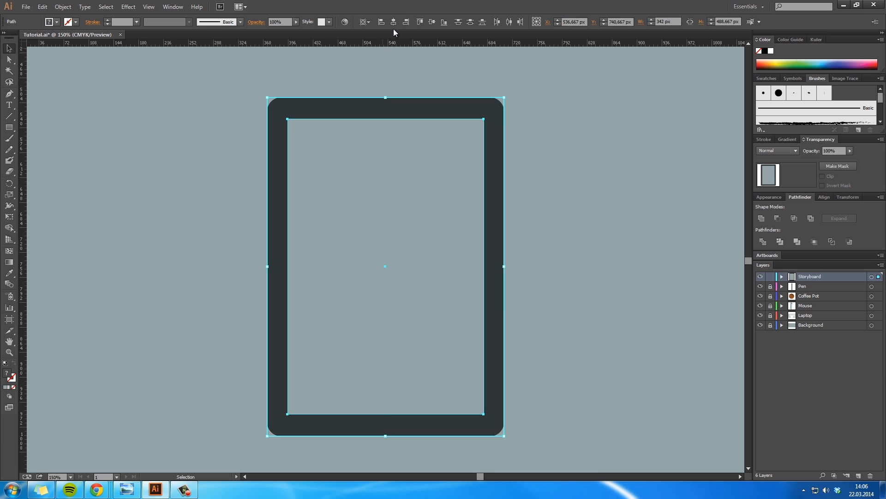
{"action": "left_click", "coordinate": [344, 22]}
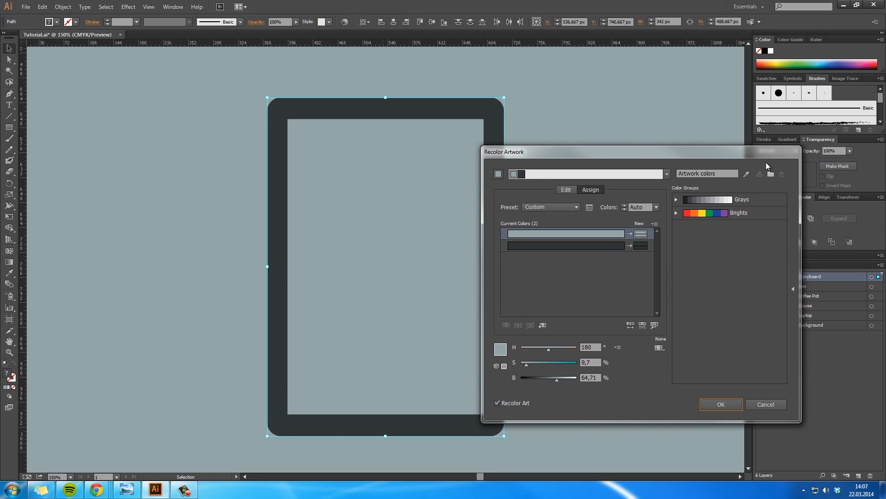
{"action": "left_click", "coordinate": [770, 400]}
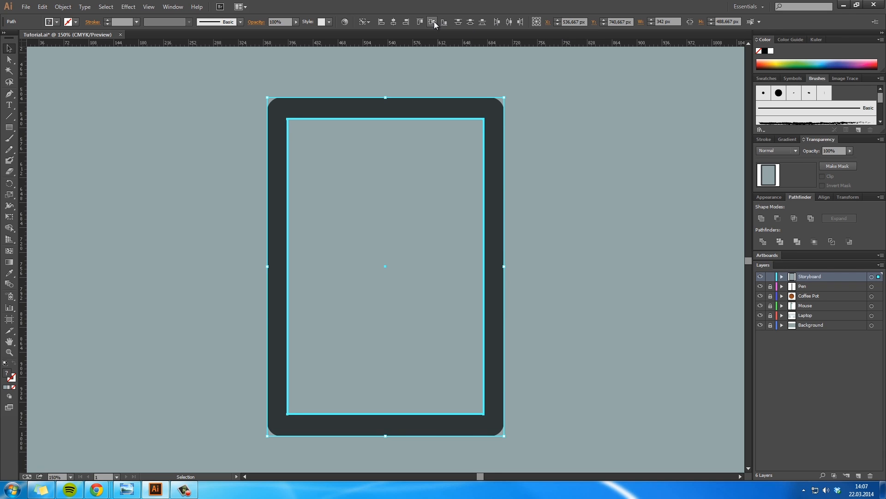
{"action": "left_click", "coordinate": [543, 171]}
Step: Try to combine the inner and rounded rectangles into a compound path and undo it
{"action": "left_click", "coordinate": [465, 178]}
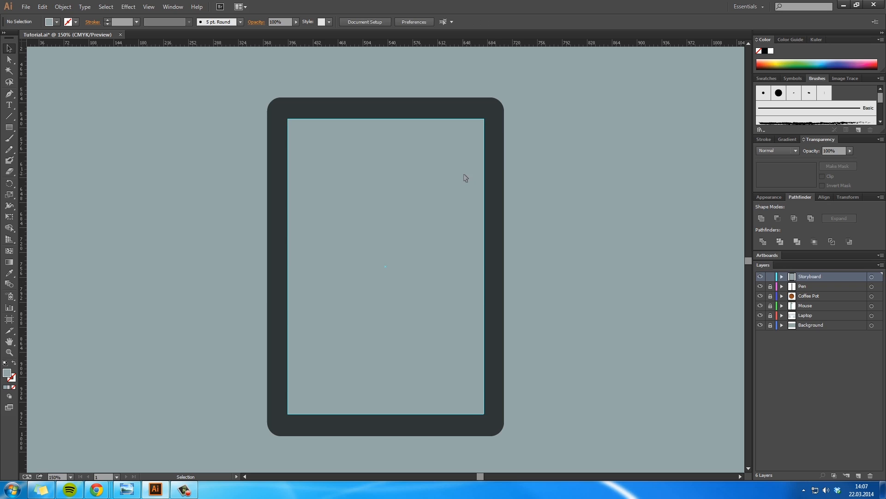
{"action": "left_click", "coordinate": [494, 169], "text": "shift"}
{"action": "key", "text": "ctrl+8"}
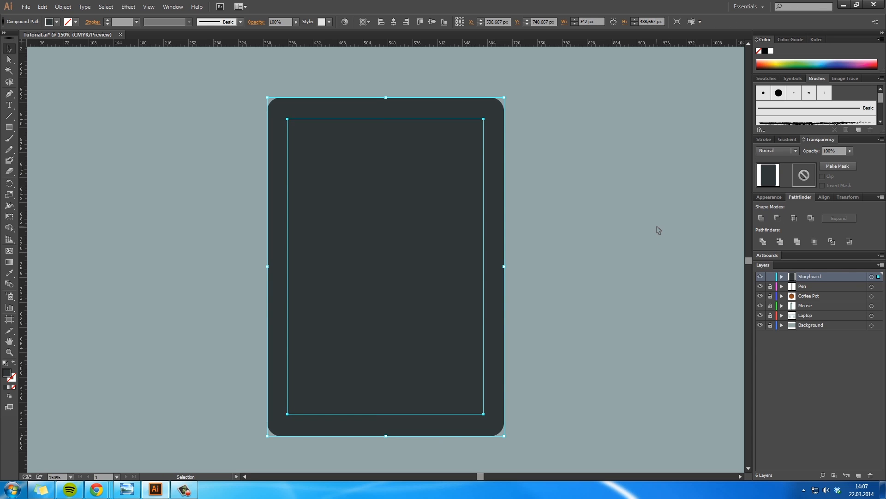
{"action": "key", "text": "ctrl+z"}
{"action": "left_click", "coordinate": [657, 227]}
Step: Try to cut out the inner area with both rectangles directly selected, delete the combined shape and undo the changes
{"action": "key", "text": "a"}
{"action": "left_click", "coordinate": [441, 190]}
{"action": "left_click", "coordinate": [491, 185], "text": "shift"}
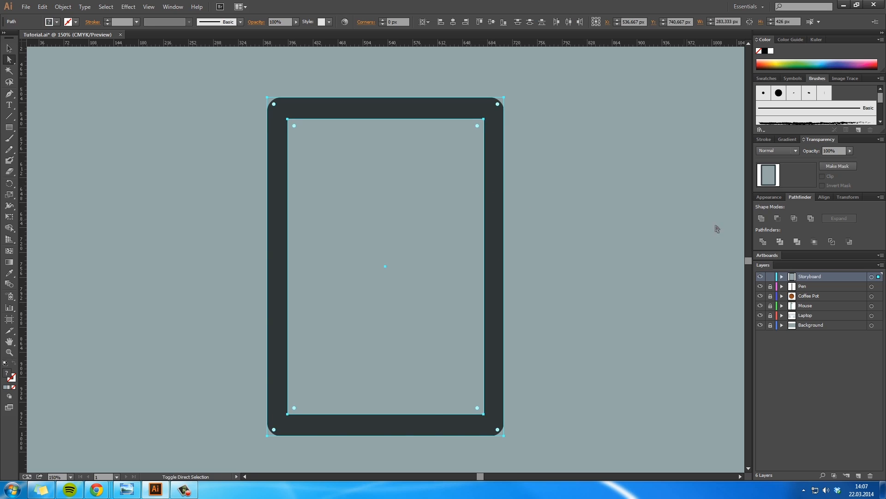
{"action": "key", "text": "ctrl+8"}
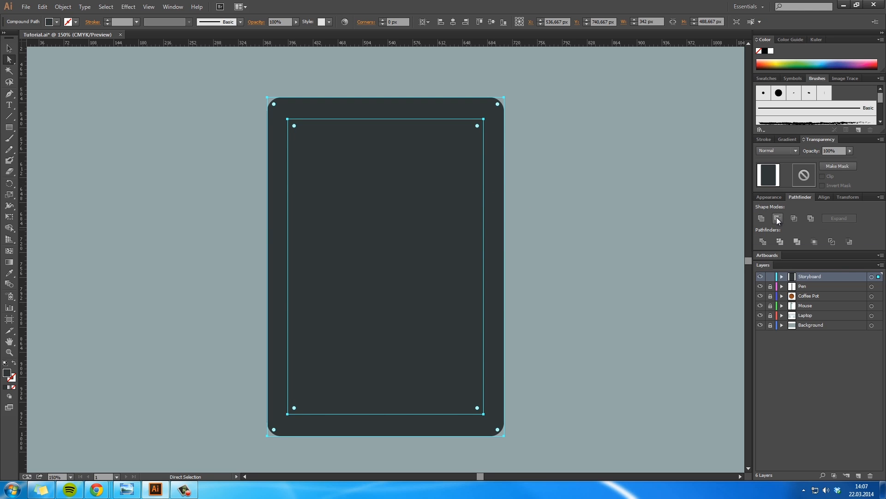
{"action": "left_click", "coordinate": [610, 220]}
{"action": "left_click", "coordinate": [464, 171]}
{"action": "key", "text": "Delete"}
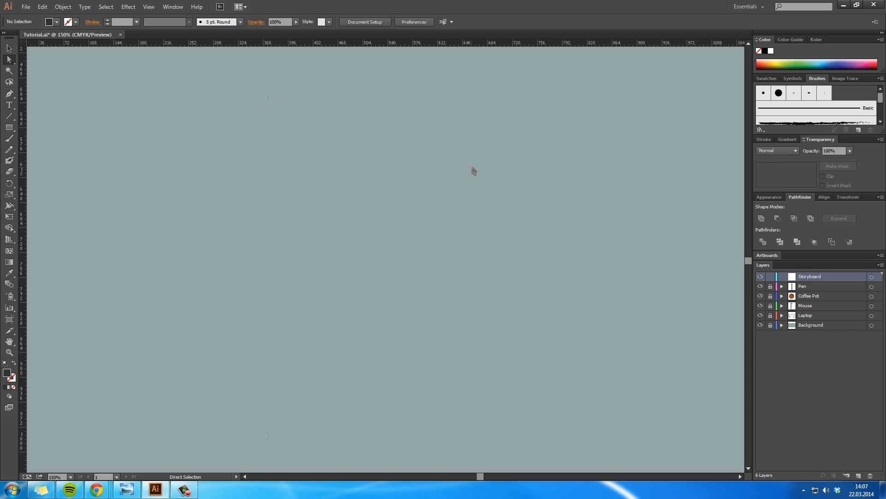
{"action": "key", "text": "ctrl+z"}
{"action": "key", "text": "ctrl+z"}
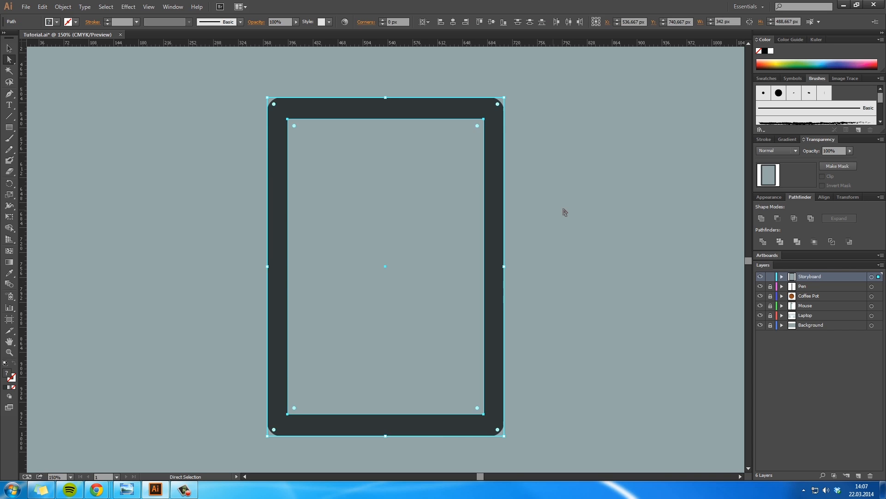
Step: Try moving the dark rounded rectangle and the inner rectangle apart and undo the moves
{"action": "left_click", "coordinate": [564, 211]}
{"action": "key", "text": "v"}
{"action": "left_click", "coordinate": [496, 171]}
{"action": "left_click_drag", "start_coordinate": [495, 175], "coordinate": [672, 180]}
{"action": "left_click_drag", "start_coordinate": [497, 187], "coordinate": [624, 192]}
{"action": "key", "text": "ctrl+z"}
{"action": "left_click", "coordinate": [459, 188]}
{"action": "left_click", "coordinate": [459, 188]}
{"action": "left_click_drag", "start_coordinate": [455, 198], "coordinate": [265, 248]}
{"action": "key", "text": "ctrl+z"}
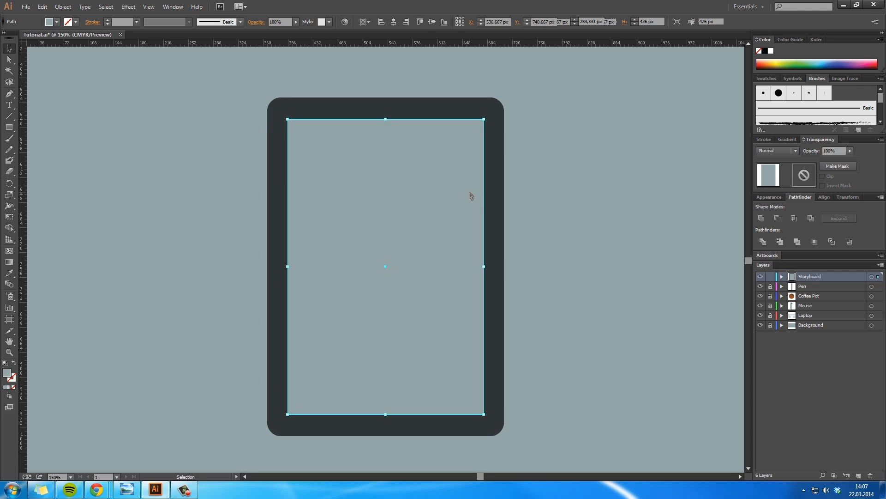
Step: Select both rectangles with Direct Selection and subtract the inner one from the rounded dark one with Minus Front
{"action": "key", "text": "a"}
{"action": "left_click", "coordinate": [494, 178], "text": "shift"}
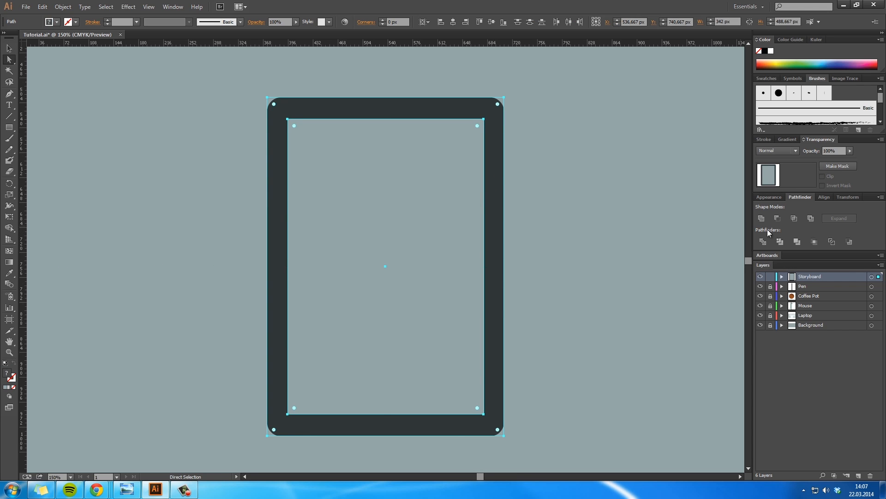
{"action": "left_click", "coordinate": [777, 219]}
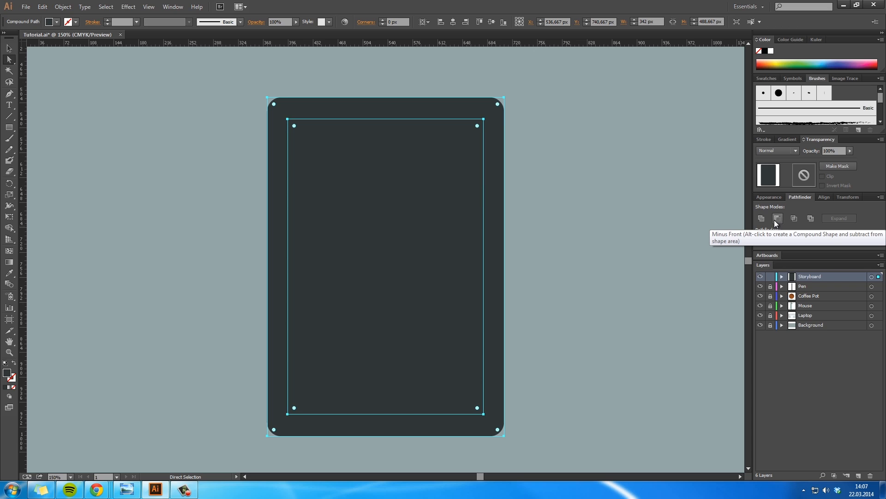
{"action": "left_click", "coordinate": [777, 218]}
{"action": "left_click", "coordinate": [560, 208]}
{"action": "left_click", "coordinate": [494, 179]}
{"action": "left_click", "coordinate": [777, 218]}
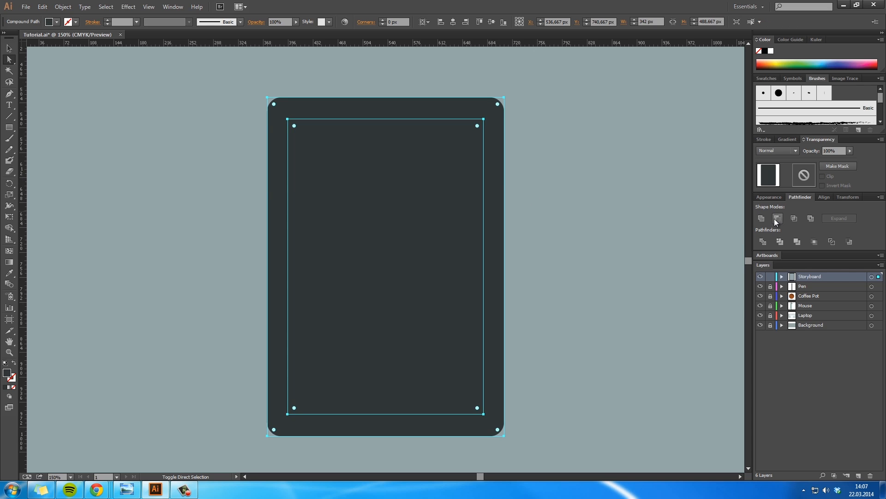
Step: Undo the Minus Front subtraction of the inner rectangle from the dark rounded one
{"action": "left_click", "coordinate": [559, 220]}
{"action": "key", "text": "ctrl+z"}
{"action": "left_click", "coordinate": [499, 210]}
{"action": "right_click", "coordinate": [495, 208]}
{"action": "left_click", "coordinate": [517, 184]}
{"action": "left_click", "coordinate": [518, 187]}
Step: Change the inner rectangle's fill from the Color Picker to a teal that stands out from the background
{"action": "key", "text": "z"}
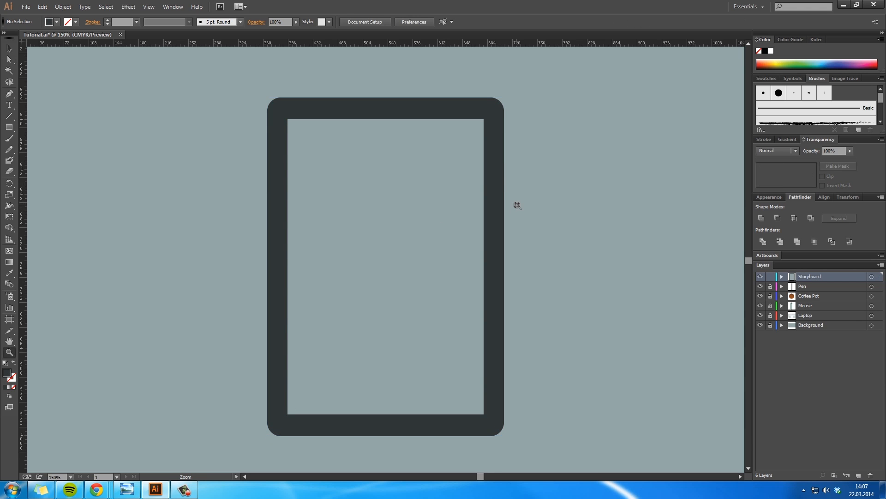
{"action": "left_click", "coordinate": [517, 205], "text": "alt"}
{"action": "left_click", "coordinate": [517, 205], "text": "alt"}
{"action": "left_click_drag", "start_coordinate": [254, 291], "coordinate": [354, 262]}
{"action": "left_click", "coordinate": [354, 261]}
{"action": "left_click", "coordinate": [354, 261]}
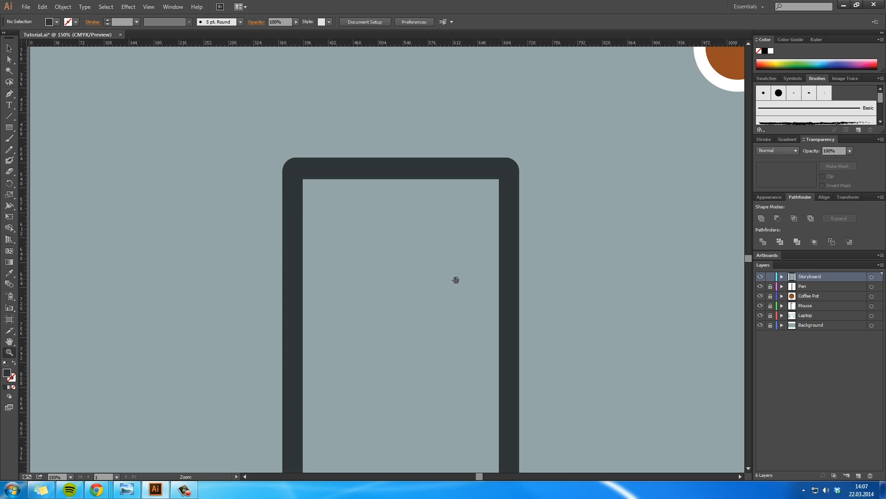
{"action": "left_click_drag", "start_coordinate": [455, 278], "coordinate": [348, 191]}
{"action": "key", "text": "v"}
{"action": "left_click", "coordinate": [356, 194]}
{"action": "double_click", "coordinate": [10, 375]}
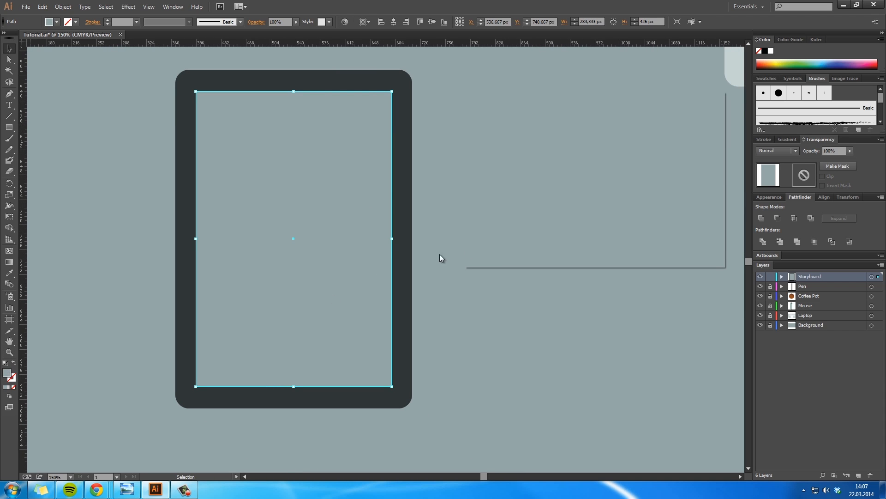
{"action": "left_click", "coordinate": [564, 158]}
{"action": "left_click", "coordinate": [696, 124]}
Step: Try to subtract the teal rectangle from the dark rounded one with Minus Front and undo it
{"action": "left_click", "coordinate": [404, 159], "text": "shift"}
{"action": "left_click", "coordinate": [782, 217]}
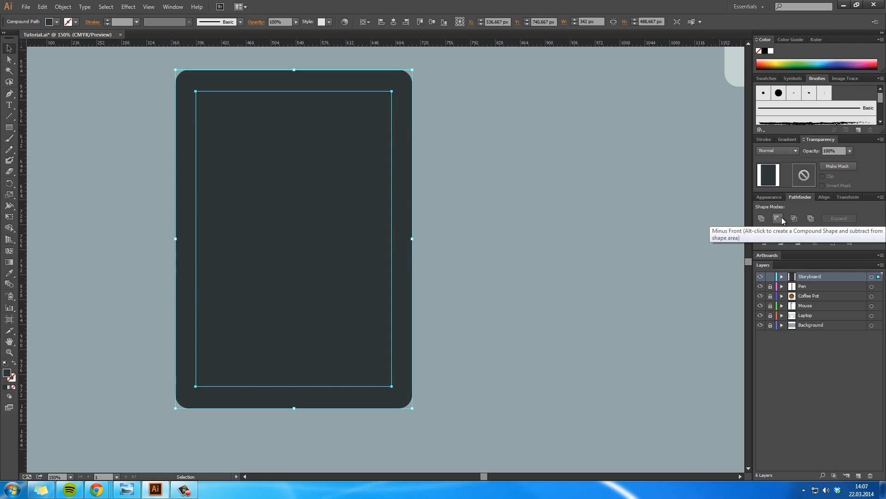
{"action": "key", "text": "ctrl+z"}
Step: Apply Expand Appearance to the directly selected dark rounded rectangle
{"action": "left_click", "coordinate": [485, 218]}
{"action": "key", "text": "a"}
{"action": "left_click", "coordinate": [403, 149]}
{"action": "left_click", "coordinate": [63, 6]}
{"action": "left_click", "coordinate": [91, 116]}
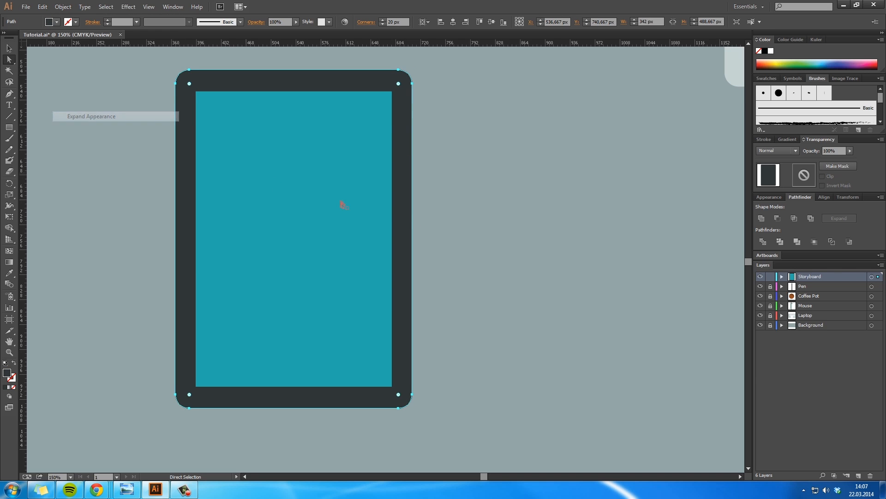
Step: Cut the teal rectangle out of the expanded dark frame with Minus Front and undo the last two changes
{"action": "left_click", "coordinate": [372, 172]}
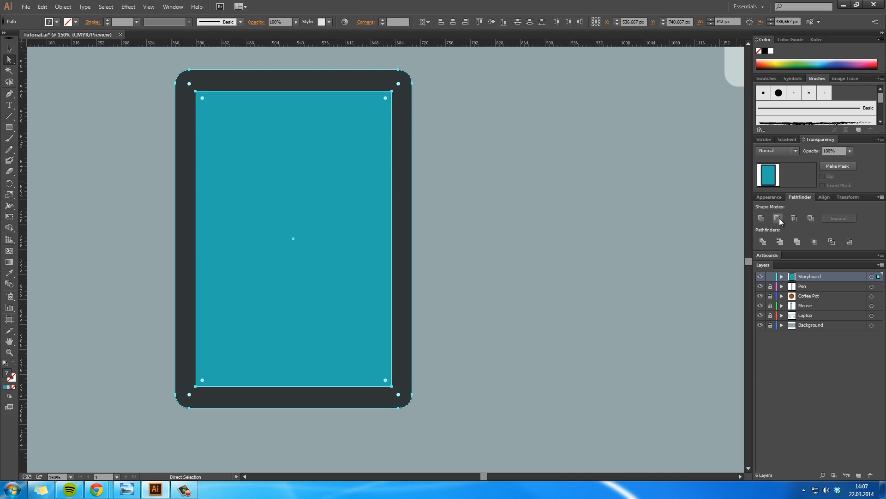
{"action": "left_click", "coordinate": [779, 219]}
{"action": "left_click", "coordinate": [577, 252]}
{"action": "key", "text": "space"}
{"action": "left_click_drag", "start_coordinate": [467, 211], "coordinate": [606, 236]}
{"action": "left_click_drag", "start_coordinate": [549, 277], "coordinate": [478, 305]}
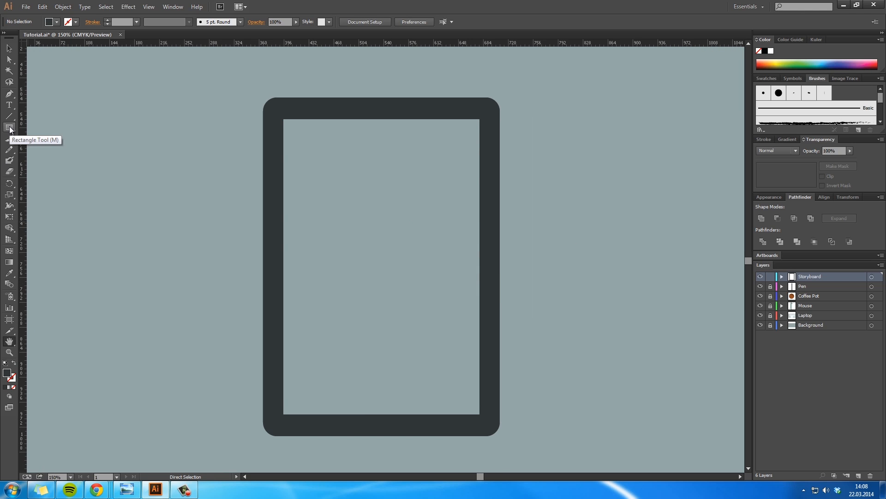
{"action": "key", "text": "ctrl+z"}
{"action": "key", "text": "ctrl+z"}
Step: Directly select the inner rectangle and fill it with the blue-grey background colour using the Eyedropper
{"action": "key", "text": "a"}
{"action": "left_click", "coordinate": [542, 247]}
{"action": "left_click", "coordinate": [460, 227]}
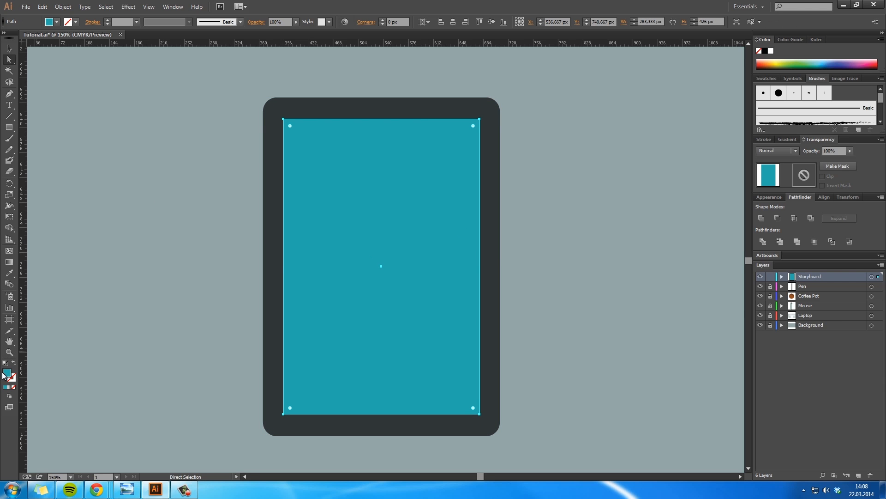
{"action": "key", "text": "i"}
{"action": "left_click", "coordinate": [181, 381]}
{"action": "key", "text": "v"}
{"action": "key", "text": "a"}
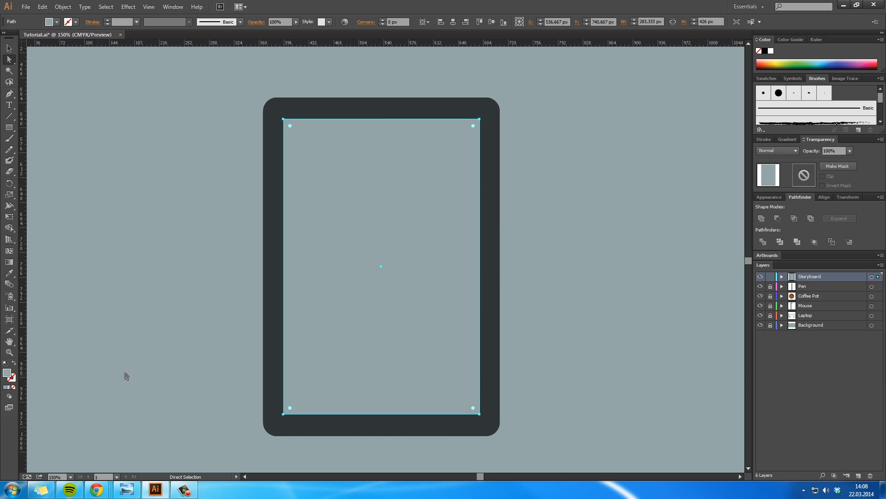
Step: Set the inner rectangle's fill to light grey eaeaea and deselect it
{"action": "double_click", "coordinate": [8, 377]}
{"action": "left_click_drag", "start_coordinate": [479, 140], "coordinate": [472, 129]}
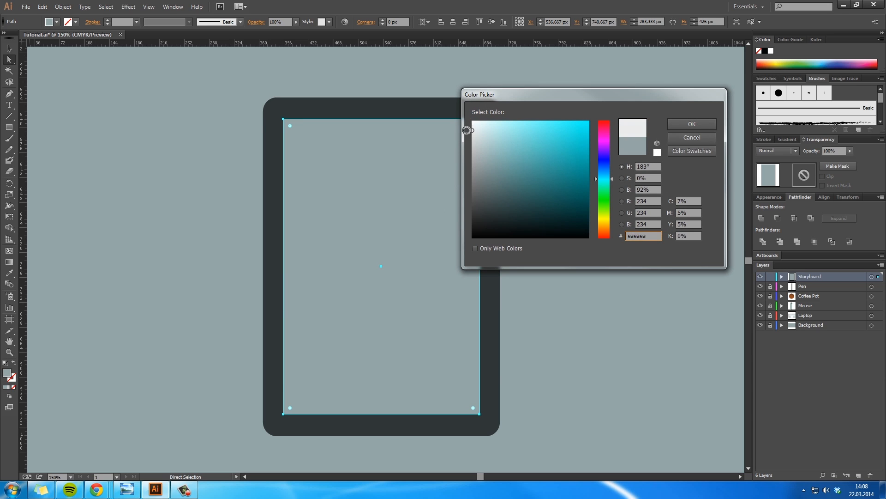
{"action": "left_click", "coordinate": [676, 127]}
{"action": "left_click", "coordinate": [608, 204]}
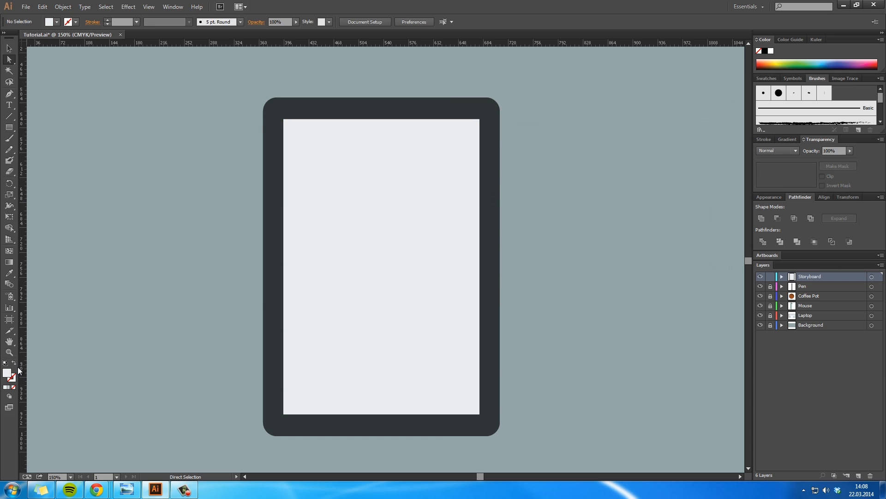
Step: Set the default fill to white ffffff with nothing selected
{"action": "double_click", "coordinate": [7, 372]}
{"action": "mouse_move", "coordinate": [527, 154]}
{"action": "left_mouse_down"}
{"action": "mouse_move", "coordinate": [508, 138]}
{"action": "mouse_move", "coordinate": [472, 133]}
{"action": "mouse_move", "coordinate": [465, 111]}
{"action": "left_mouse_up"}
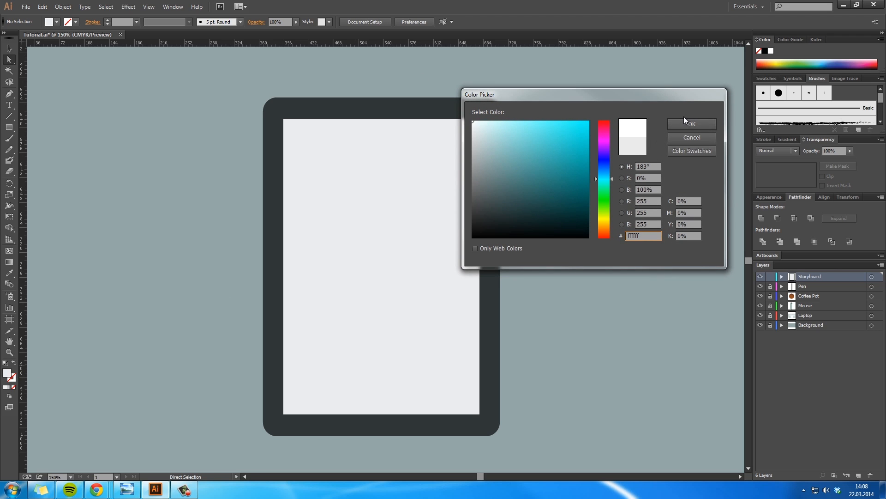
{"action": "left_click", "coordinate": [684, 118]}
Step: Recolour the dark rounded frame with a lighter mid grey fill
{"action": "key", "text": "z"}
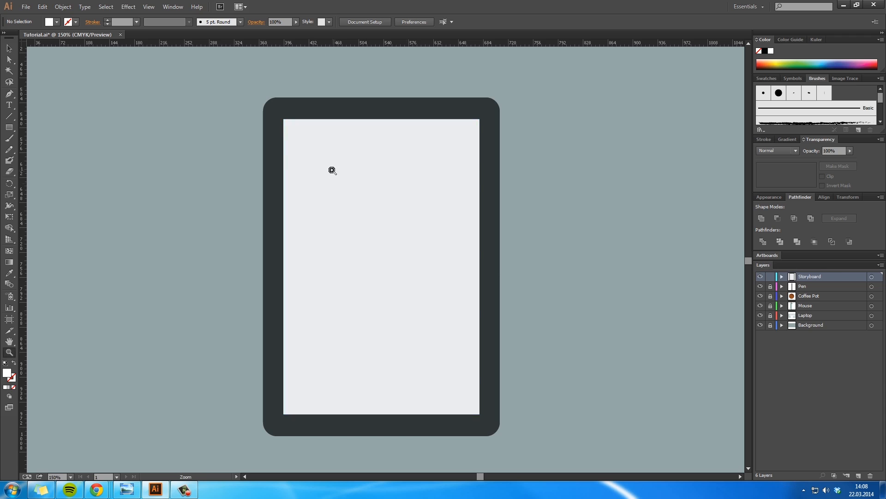
{"action": "left_click", "coordinate": [332, 171]}
{"action": "left_click", "coordinate": [440, 180]}
{"action": "key", "text": "v"}
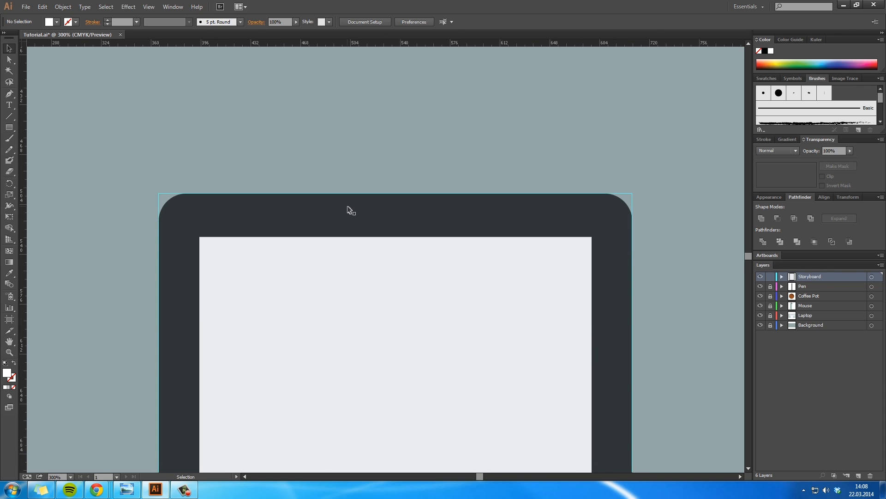
{"action": "left_click", "coordinate": [347, 210]}
{"action": "double_click", "coordinate": [8, 373]}
{"action": "left_click_drag", "start_coordinate": [480, 194], "coordinate": [479, 181]}
{"action": "left_click", "coordinate": [696, 122]}
{"action": "left_click", "coordinate": [683, 262]}
Step: Draw a circle about 22 px in diameter and place it centred on the frame's lower border as a button
{"action": "key", "text": "z"}
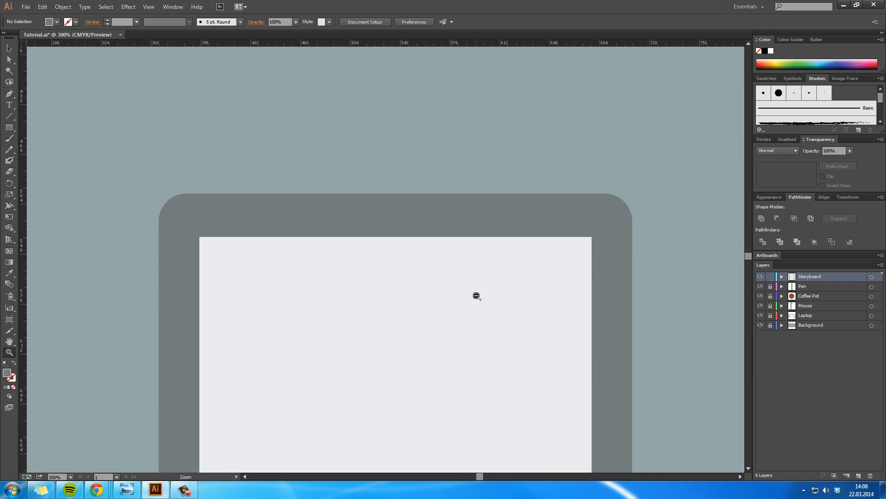
{"action": "left_click", "coordinate": [477, 295], "text": "alt"}
{"action": "left_click", "coordinate": [477, 296], "text": "alt"}
{"action": "key", "text": "h"}
{"action": "left_click_drag", "start_coordinate": [356, 266], "coordinate": [394, 219]}
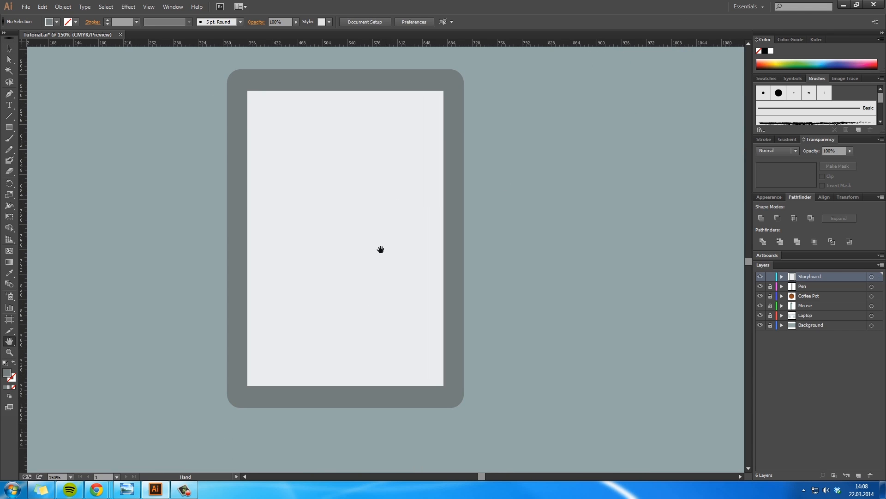
{"action": "left_click_drag", "start_coordinate": [380, 249], "coordinate": [396, 229]}
{"action": "left_click_drag", "start_coordinate": [260, 285], "coordinate": [258, 328]}
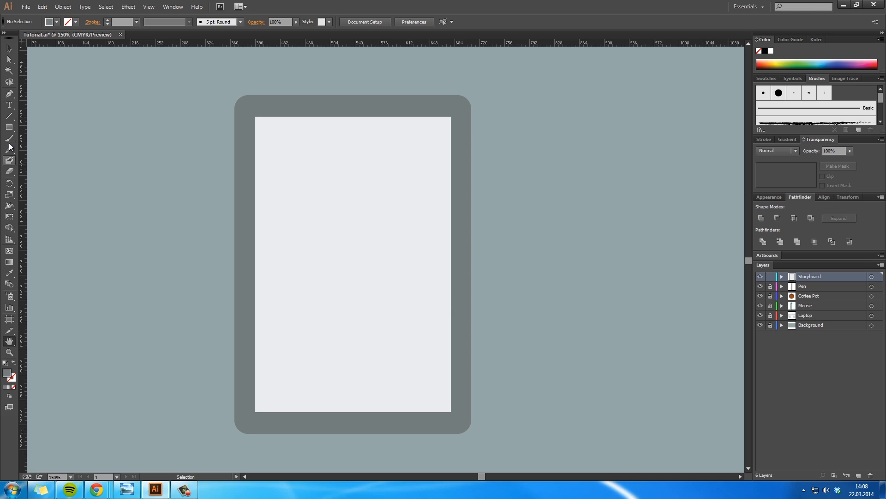
{"action": "left_click_drag", "start_coordinate": [9, 127], "coordinate": [42, 148]}
{"action": "left_click_drag", "start_coordinate": [154, 241], "coordinate": [169, 257]}
{"action": "key", "text": "v"}
{"action": "key", "text": "ctrl+plus"}
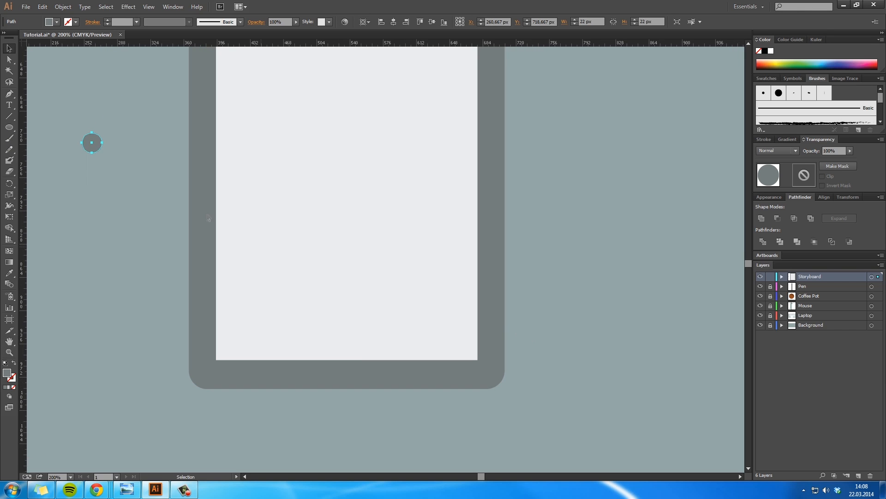
{"action": "left_click_drag", "start_coordinate": [98, 150], "coordinate": [351, 382]}
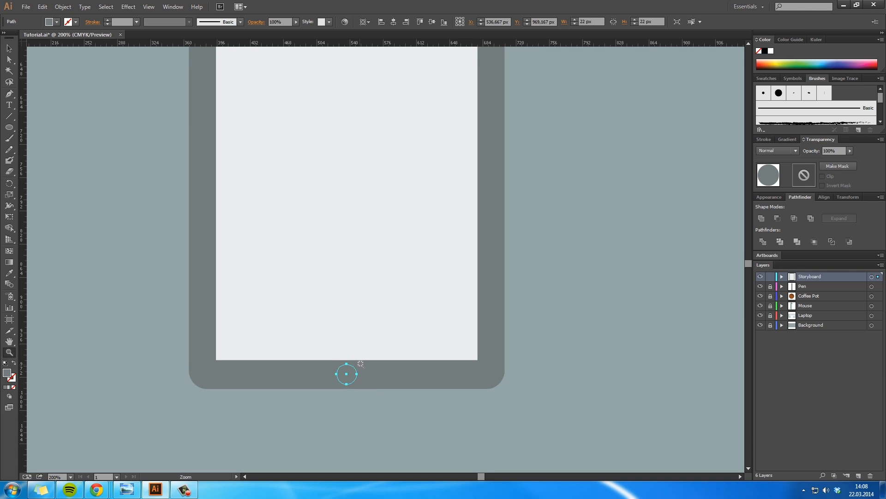
Step: Set the round button's fill to dark grey 434949
{"action": "key", "text": "ctrl+plus"}
{"action": "double_click", "coordinate": [7, 374]}
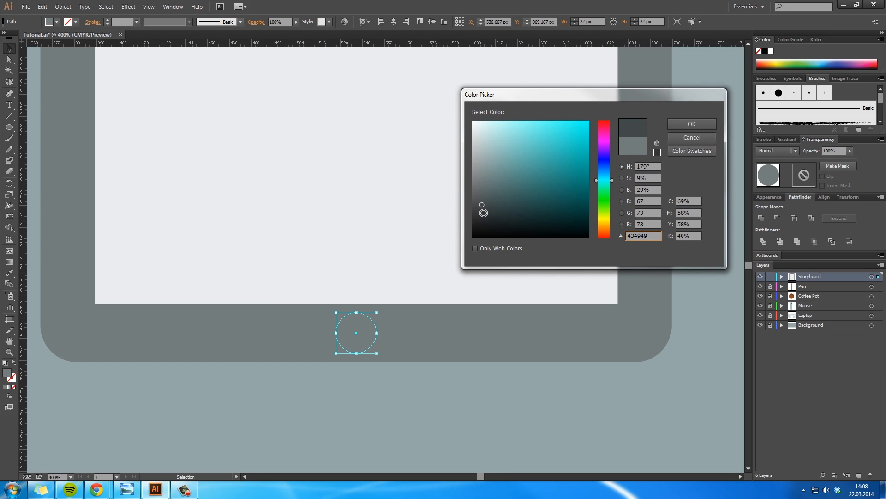
{"action": "left_click", "coordinate": [687, 126]}
{"action": "left_click", "coordinate": [431, 385]}
Step: Examine the framed device alongside the laptop, mouse, pen and coffee pot
{"action": "key", "text": "space"}
{"action": "left_click_drag", "start_coordinate": [457, 234], "coordinate": [445, 308]}
{"action": "key", "text": "ctrl+alt+space"}
{"action": "left_click", "coordinate": [447, 243], "text": "alt"}
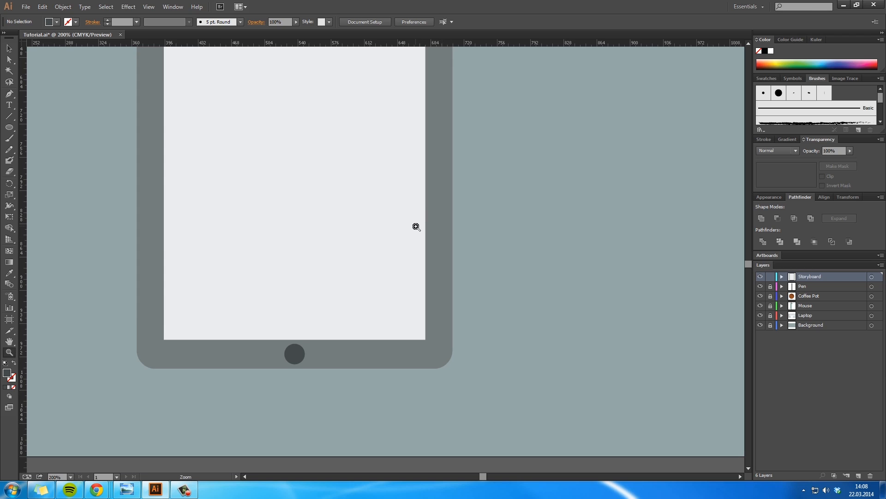
{"action": "left_click", "coordinate": [303, 212], "text": "alt"}
{"action": "left_click_drag", "start_coordinate": [410, 208], "coordinate": [398, 243]}
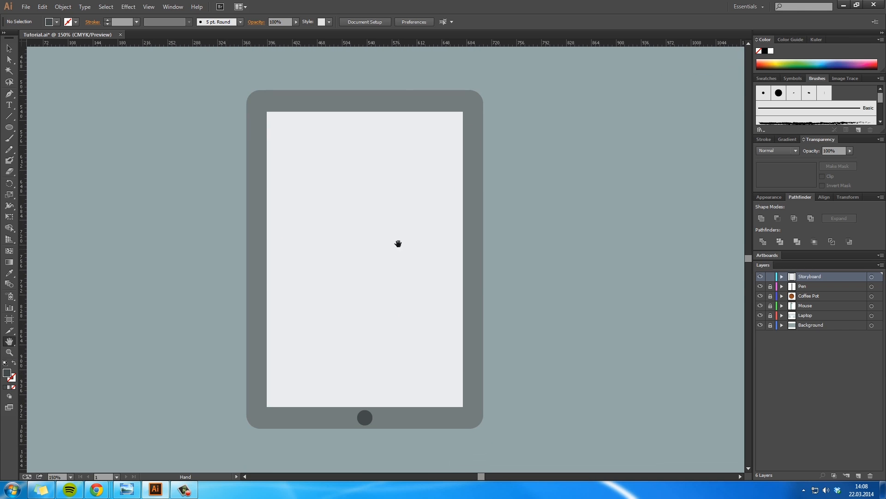
{"action": "left_click_drag", "start_coordinate": [477, 190], "coordinate": [294, 350]}
{"action": "left_click_drag", "start_coordinate": [544, 198], "coordinate": [447, 362]}
{"action": "left_click_drag", "start_coordinate": [662, 286], "coordinate": [378, 247]}
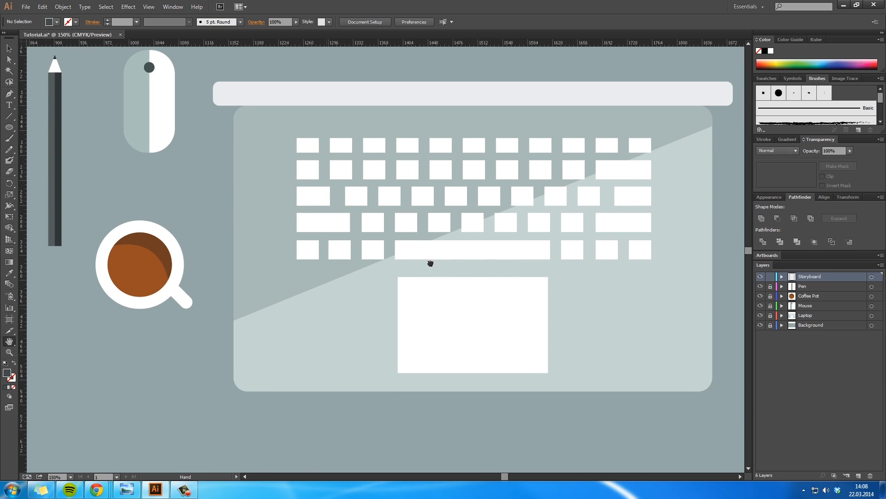
{"action": "left_click_drag", "start_coordinate": [430, 264], "coordinate": [703, 107]}
{"action": "left_click_drag", "start_coordinate": [260, 305], "coordinate": [392, 214]}
{"action": "left_click_drag", "start_coordinate": [235, 245], "coordinate": [384, 208]}
Step: Draw a grey rectangle about 190 by 534 px covering the frame's right half from its vertical centre line
{"action": "left_click", "coordinate": [459, 186]}
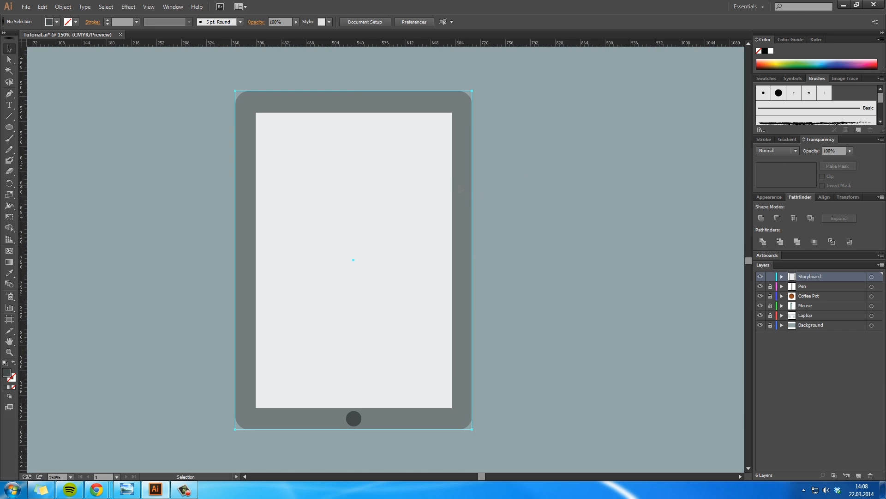
{"action": "left_click", "coordinate": [8, 129]}
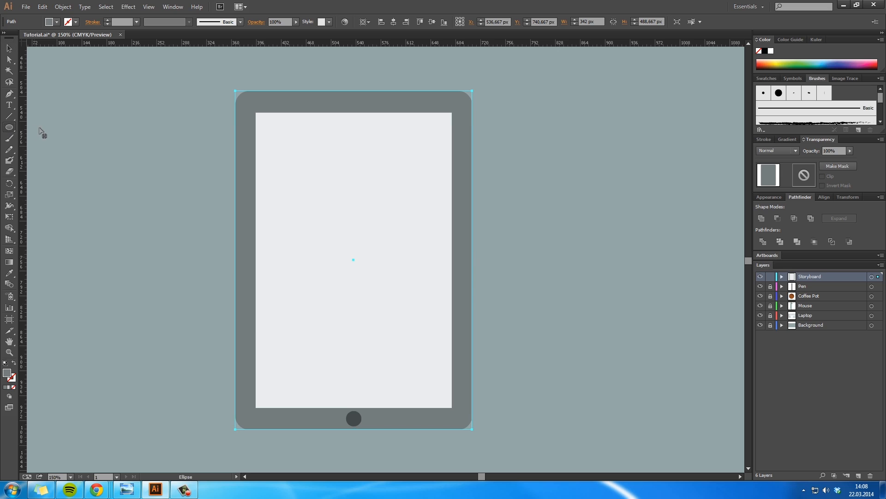
{"action": "left_click_drag", "start_coordinate": [10, 132], "coordinate": [46, 131]}
{"action": "mouse_move", "coordinate": [485, 444]}
{"action": "left_mouse_down"}
{"action": "mouse_move", "coordinate": [327, 200]}
{"action": "mouse_move", "coordinate": [334, 73]}
{"action": "mouse_move", "coordinate": [354, 74]}
{"action": "left_mouse_up"}
{"action": "key", "text": "v"}
Step: Try to subtract the covering rectangle from the rounded frame with Minus Front and undo it
{"action": "left_click", "coordinate": [349, 112], "text": "shift"}
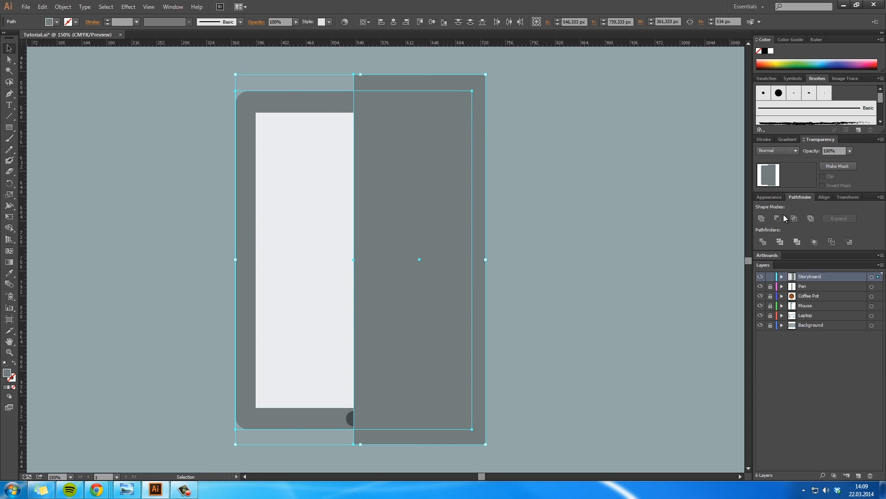
{"action": "left_click", "coordinate": [777, 218]}
{"action": "key", "text": "ctrl+z"}
Step: Apply Expand Appearance to the rounded frame and cut away its right half with Minus Front using the covering rectangle
{"action": "left_click", "coordinate": [277, 107]}
{"action": "left_click", "coordinate": [58, 8]}
{"action": "left_click", "coordinate": [89, 115]}
{"action": "left_click", "coordinate": [376, 170]}
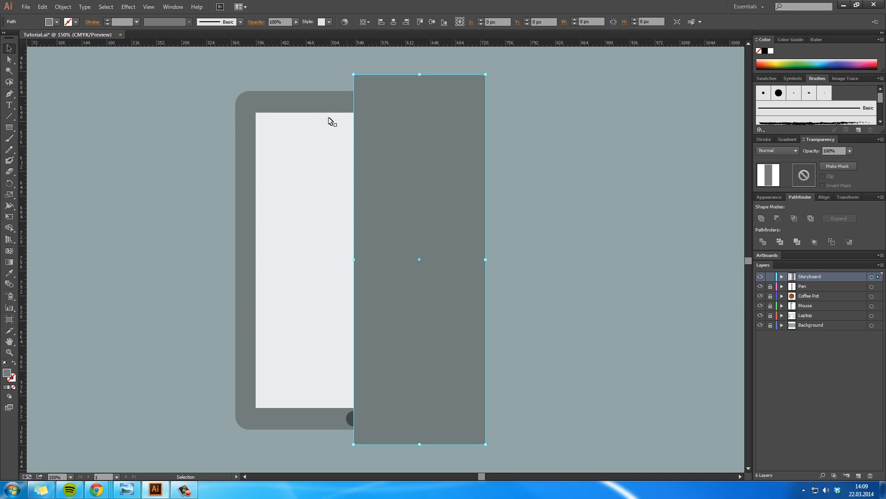
{"action": "left_click", "coordinate": [330, 121], "text": "shift"}
{"action": "left_click", "coordinate": [778, 218]}
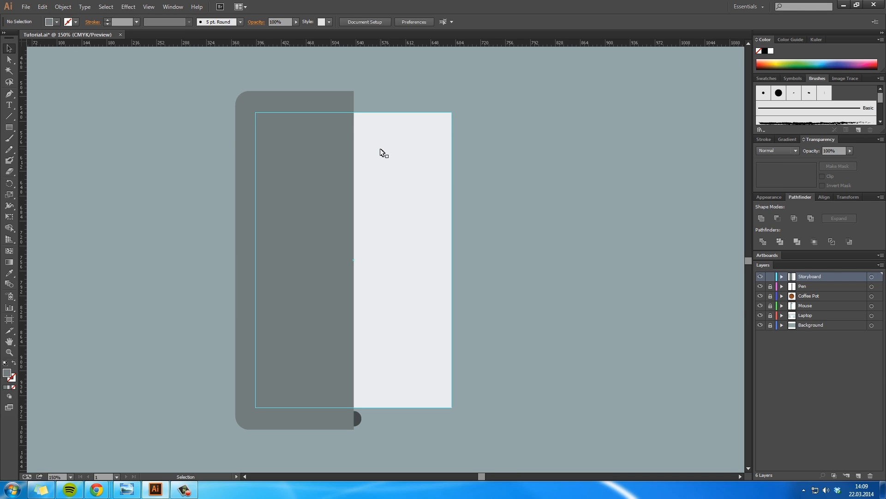
Step: Duplicate the left frame half, reflect the copy horizontally and align it against the original as the right half
{"action": "left_click_drag", "start_coordinate": [313, 115], "coordinate": [511, 116]}
{"action": "key", "text": "o"}
{"action": "left_click_drag", "start_coordinate": [588, 177], "coordinate": [425, 98]}
{"action": "key", "text": "v"}
{"action": "left_click_drag", "start_coordinate": [477, 125], "coordinate": [395, 127]}
{"action": "left_click", "coordinate": [369, 71]}
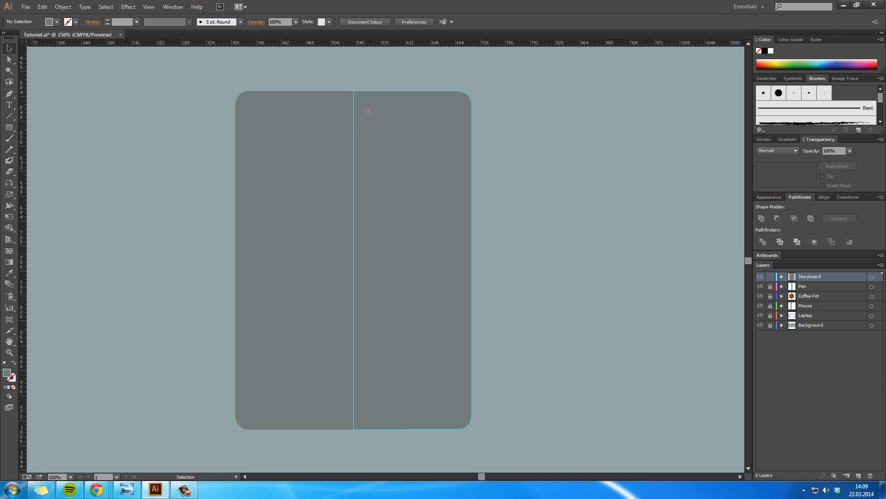
Step: Select both frame halves and send them to the back, behind the light screen and round button
{"action": "key", "text": "ctrl+a"}
{"action": "right_click", "coordinate": [374, 125]}
{"action": "mouse_move", "coordinate": [409, 257]}
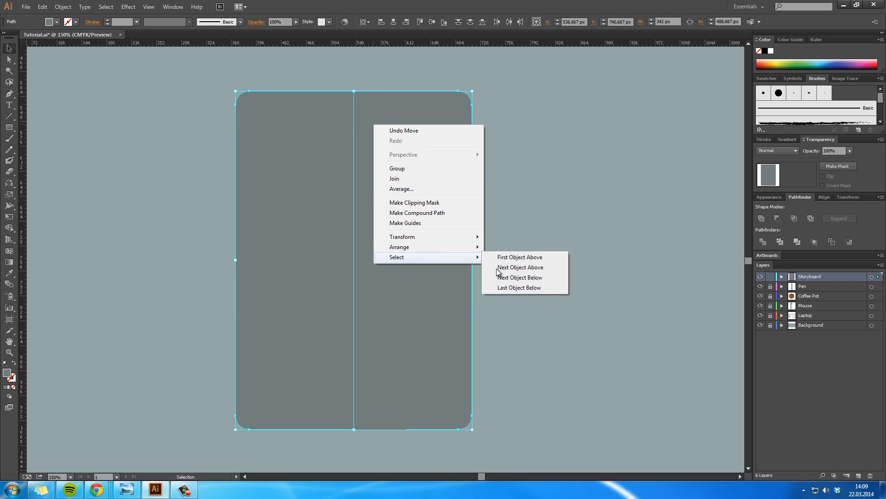
{"action": "mouse_move", "coordinate": [429, 247]}
{"action": "left_click", "coordinate": [517, 277]}
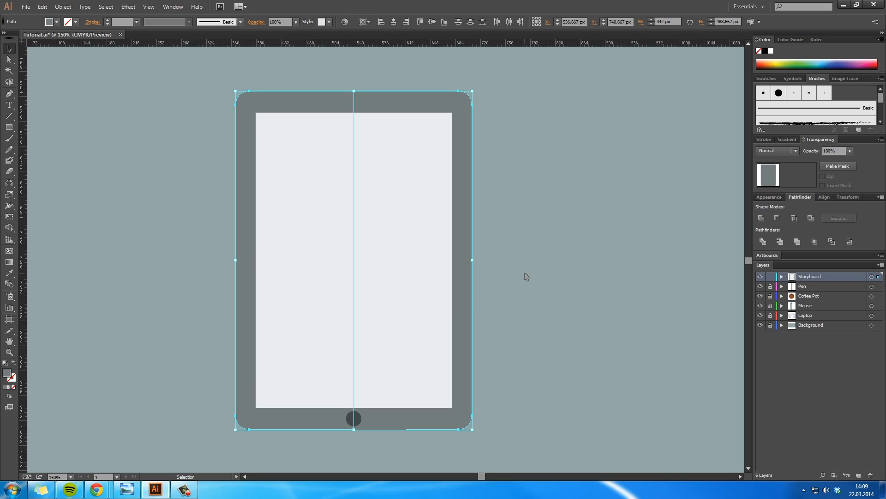
{"action": "left_click", "coordinate": [526, 276]}
Step: Set the right frame half's fill to darker grey 575e5e
{"action": "left_click", "coordinate": [467, 167]}
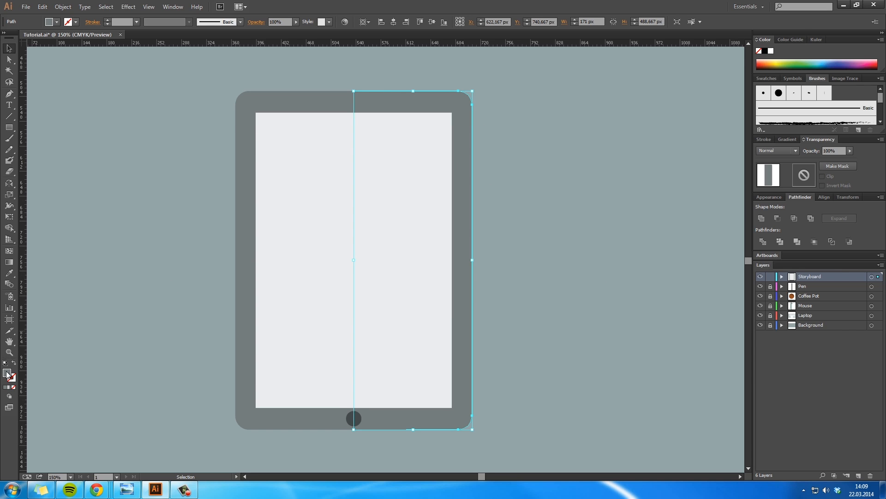
{"action": "double_click", "coordinate": [8, 374]}
{"action": "left_click_drag", "start_coordinate": [479, 188], "coordinate": [481, 195]}
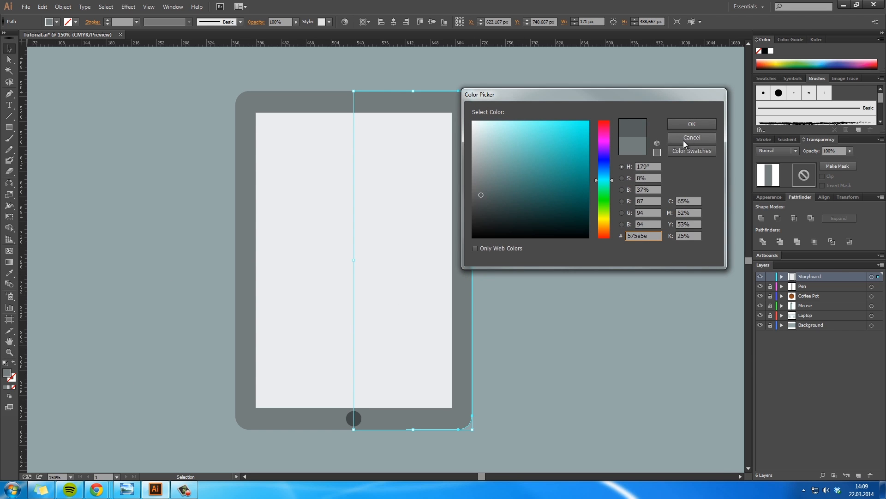
{"action": "left_click", "coordinate": [692, 124]}
{"action": "left_click", "coordinate": [586, 320]}
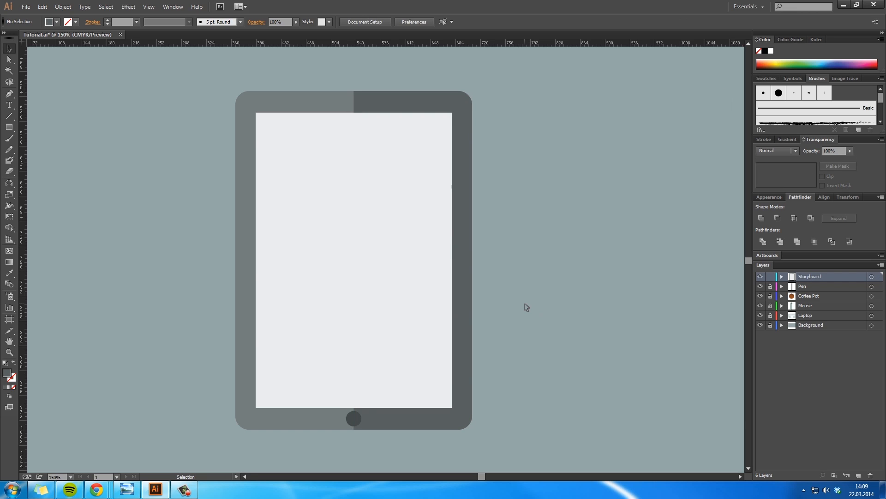
Step: Delete the dark round button from the frame's lower border
{"action": "key", "text": "z"}
{"action": "key", "text": "v"}
{"action": "left_click", "coordinate": [354, 418]}
{"action": "key", "text": "Delete"}
Step: Examine the frame's upper border where the light and dark halves meet
{"action": "key", "text": "h"}
{"action": "left_click_drag", "start_coordinate": [492, 249], "coordinate": [501, 348]}
{"action": "key", "text": "z"}
{"action": "left_click", "coordinate": [380, 166]}
{"action": "left_click", "coordinate": [378, 257]}
{"action": "key", "text": "h"}
{"action": "left_click_drag", "start_coordinate": [399, 285], "coordinate": [364, 211]}
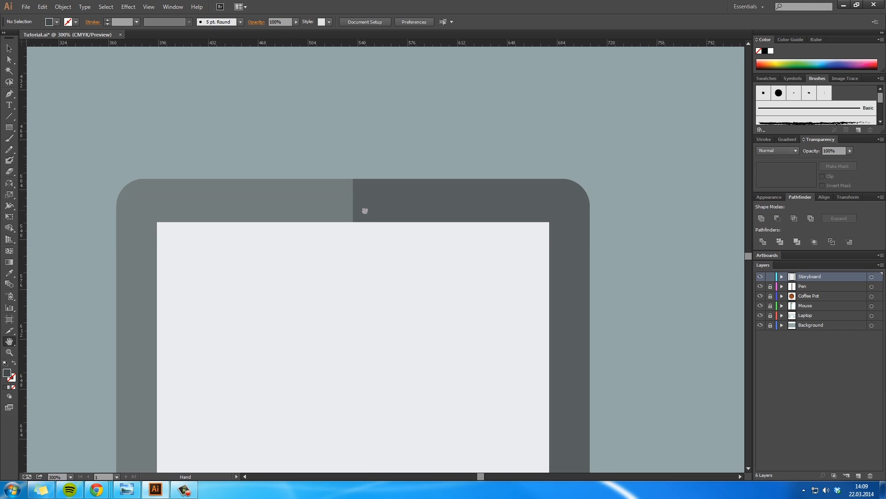
Step: Draw a dark rectangle about 160 by 46 px above the frame and round its corners with a 10 px radius
{"action": "left_click", "coordinate": [8, 127]}
{"action": "left_click_drag", "start_coordinate": [257, 88], "coordinate": [478, 152]}
{"action": "key", "text": "v"}
{"action": "left_click", "coordinate": [128, 7]}
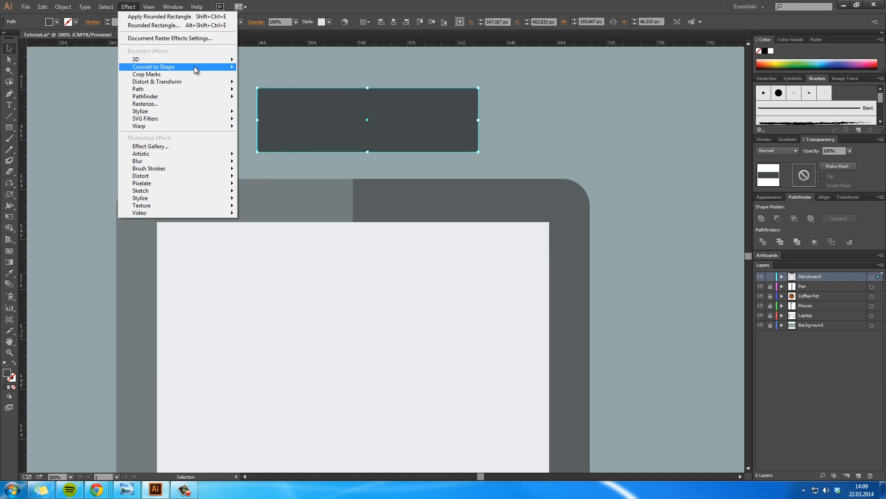
{"action": "left_click", "coordinate": [171, 27]}
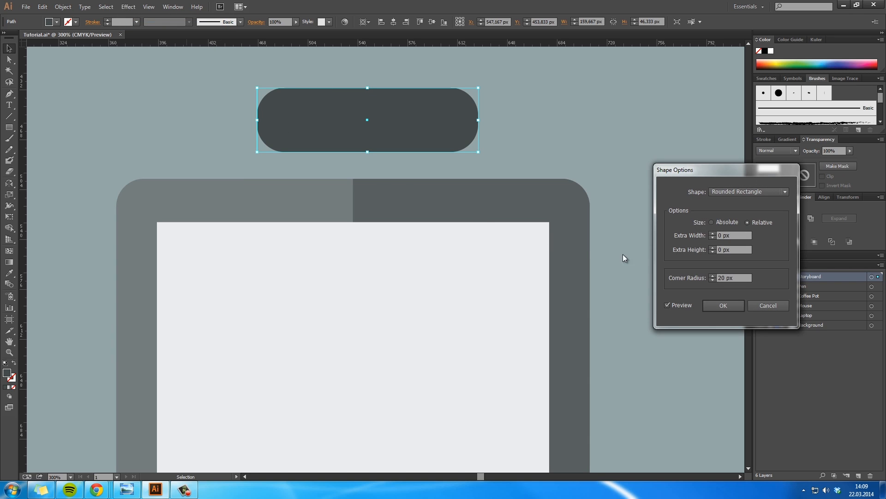
{"action": "left_click", "coordinate": [710, 280]}
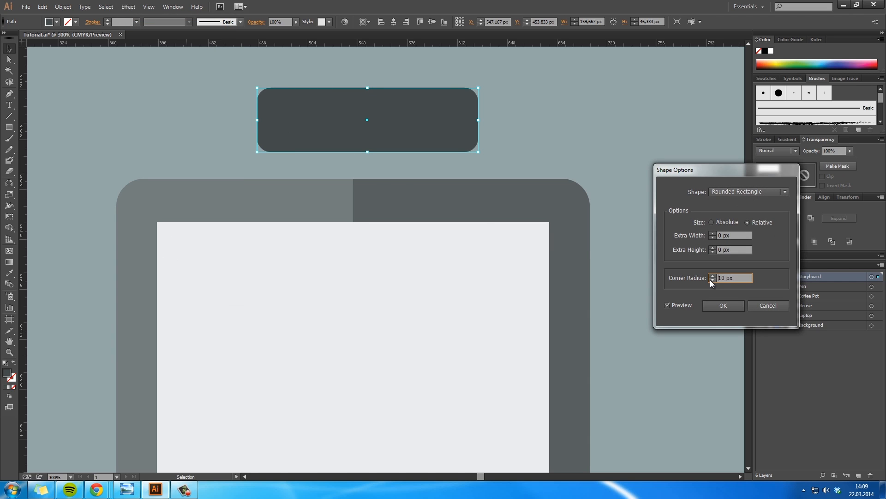
{"action": "left_click", "coordinate": [725, 306]}
Step: Move the dark rounded rectangle onto the frame's upper border, centred on the line between the two halves, as a clip
{"action": "left_click_drag", "start_coordinate": [409, 123], "coordinate": [396, 202]}
{"action": "key", "text": "shift"}
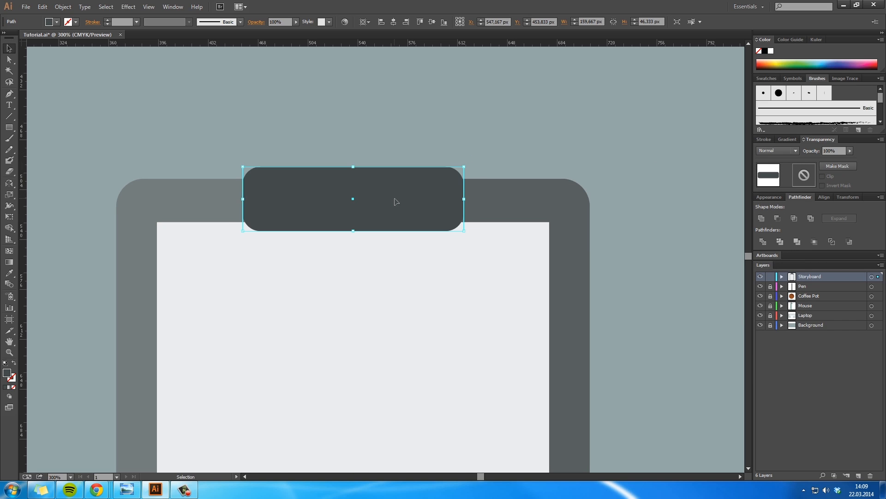
{"action": "left_click", "coordinate": [409, 149]}
{"action": "key", "text": "space"}
{"action": "left_click_drag", "start_coordinate": [467, 279], "coordinate": [495, 227]}
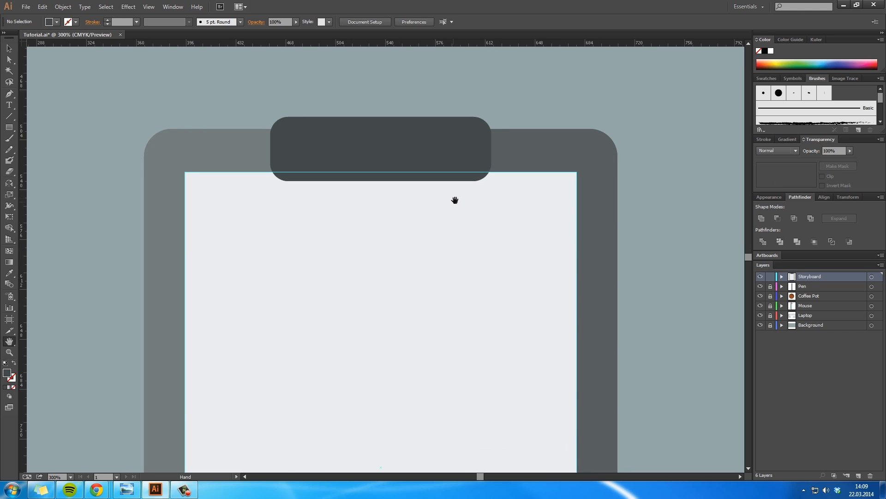
Step: Stretch the clip's lower edge slightly downward over the light sheet, to a height of about 49 px
{"action": "left_click", "coordinate": [444, 149]}
{"action": "left_click_drag", "start_coordinate": [381, 181], "coordinate": [383, 188]}
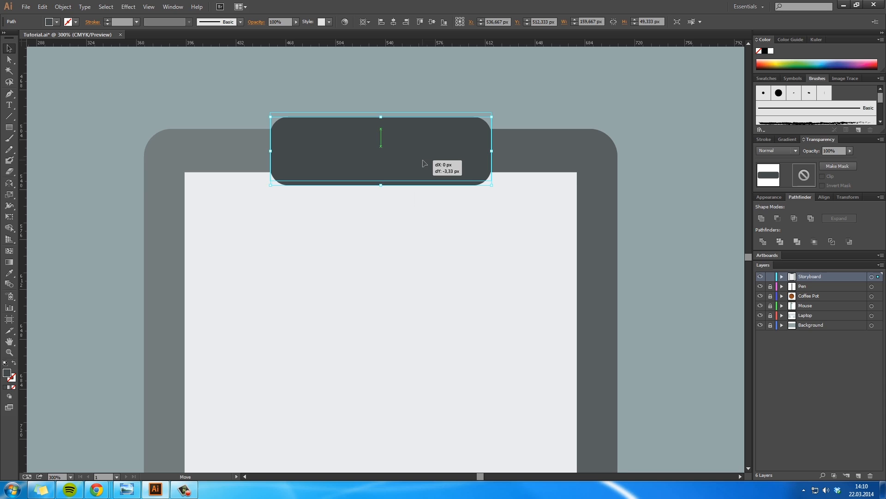
{"action": "left_click", "coordinate": [539, 183]}
{"action": "key", "text": "space"}
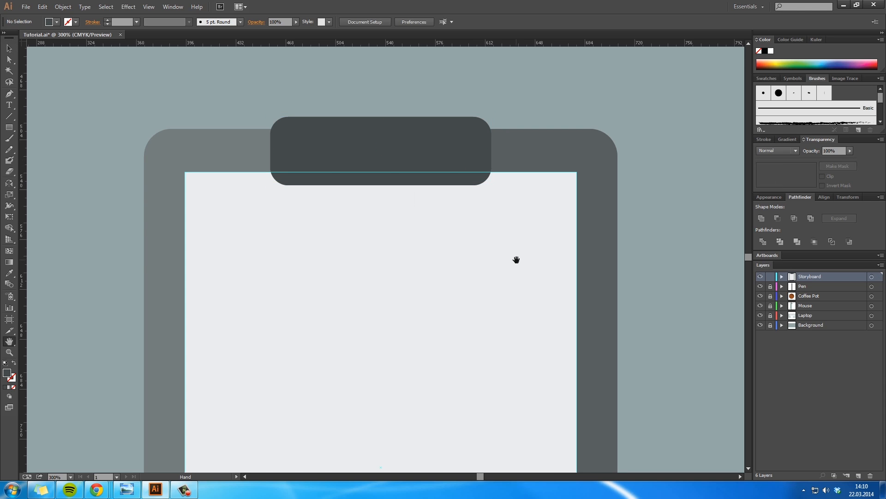
{"action": "left_click_drag", "start_coordinate": [546, 232], "coordinate": [538, 326]}
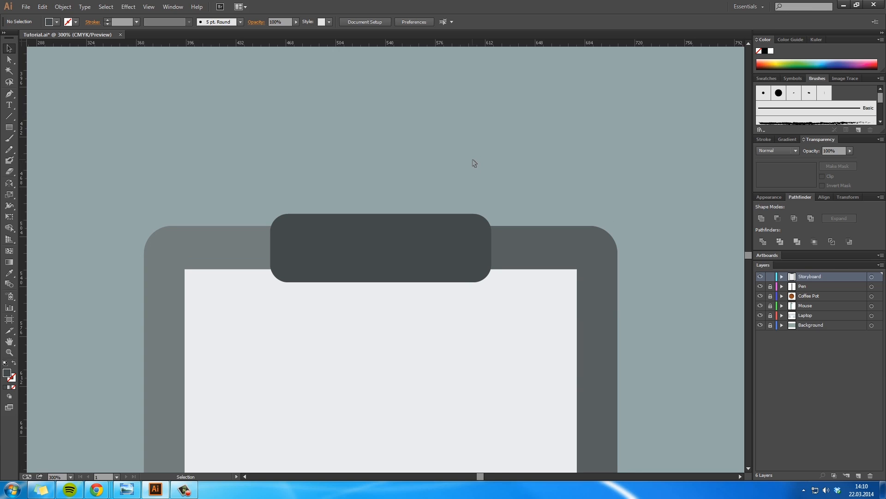
Step: Draw a circle about 82 px wide centred on the clip's upper part, as an unfilled outline with a 15 pt stroke
{"action": "left_click_drag", "start_coordinate": [7, 129], "coordinate": [46, 151]}
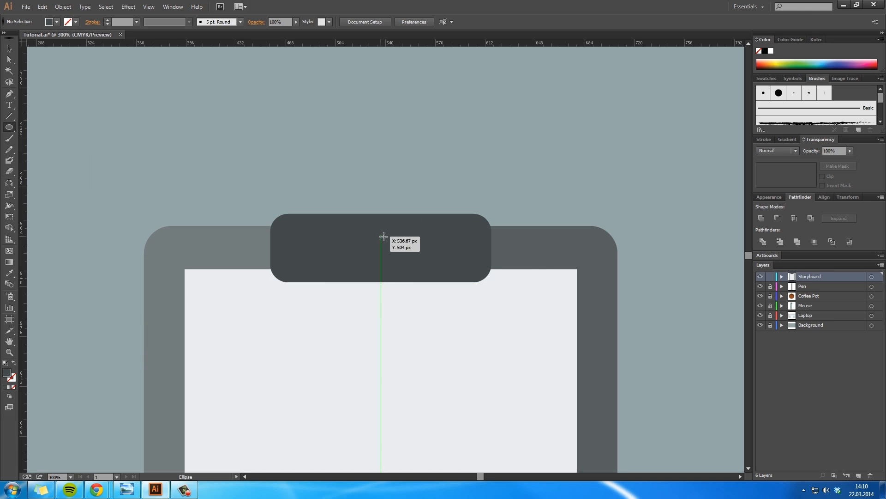
{"action": "mouse_move", "coordinate": [381, 237]}
{"action": "left_mouse_down"}
{"action": "mouse_move", "coordinate": [396, 254]}
{"action": "mouse_move", "coordinate": [440, 270]}
{"action": "left_mouse_up"}
{"action": "left_click", "coordinate": [14, 363]}
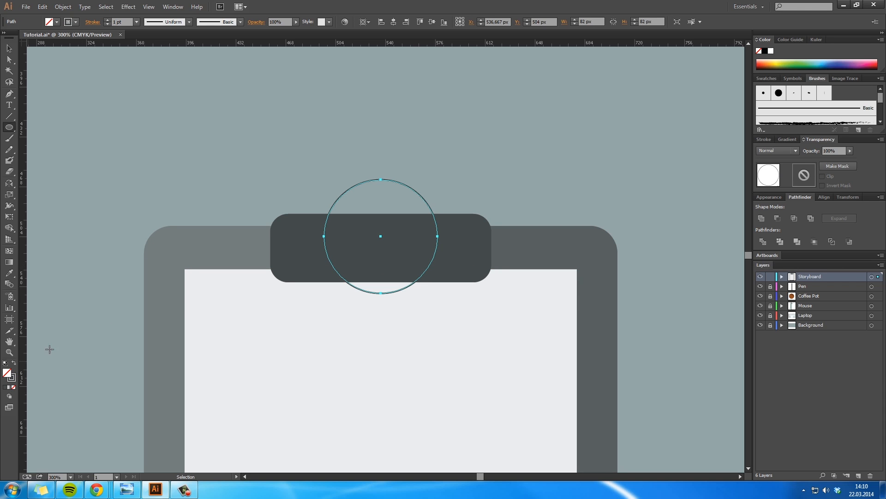
{"action": "left_click", "coordinate": [765, 140]}
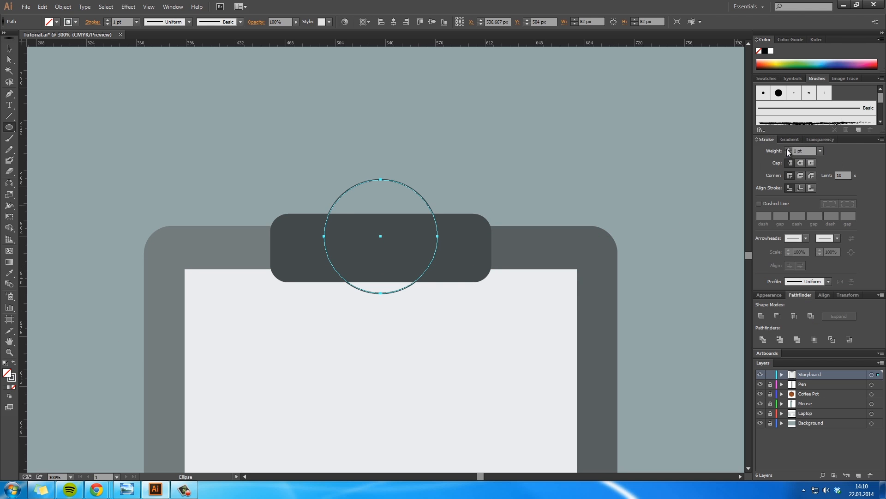
{"action": "left_click", "coordinate": [787, 149]}
{"action": "left_click", "coordinate": [787, 153]}
{"action": "left_click", "coordinate": [788, 154]}
{"action": "left_click", "coordinate": [788, 154]}
{"action": "left_click", "coordinate": [788, 153]}
{"action": "left_click", "coordinate": [788, 153]}
{"action": "key", "text": "v"}
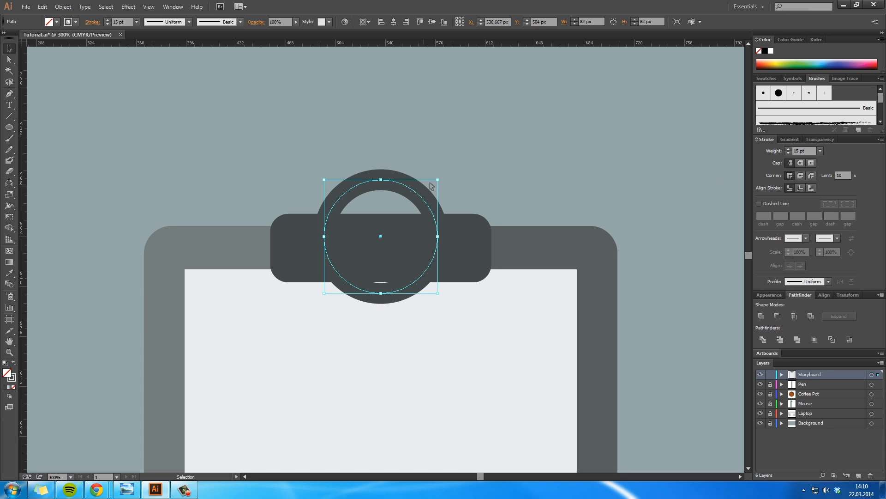
{"action": "left_click", "coordinate": [456, 165]}
Step: Shrink the ring around its centre to about 71 px wide and set its stroke to 11 pt
{"action": "left_click", "coordinate": [423, 197]}
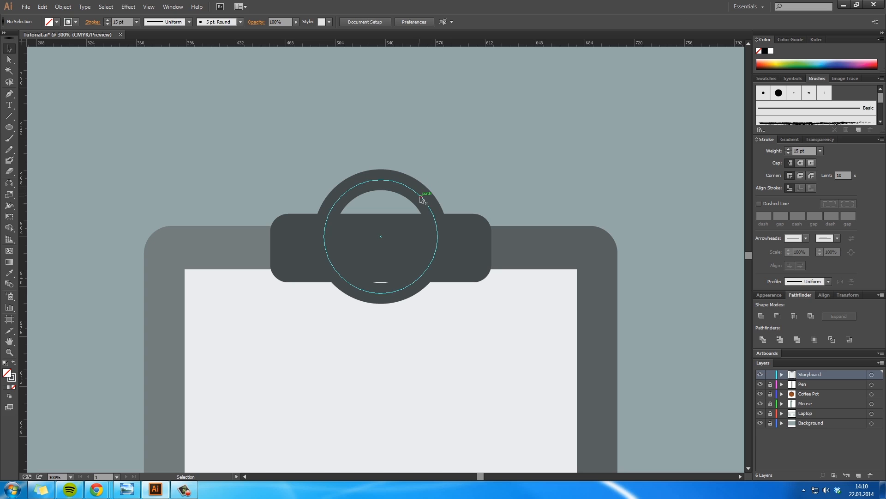
{"action": "left_click_drag", "start_coordinate": [438, 292], "coordinate": [430, 285]}
{"action": "left_click", "coordinate": [788, 154]}
{"action": "left_click", "coordinate": [788, 154]}
{"action": "left_click", "coordinate": [788, 154]}
{"action": "left_click", "coordinate": [788, 154]}
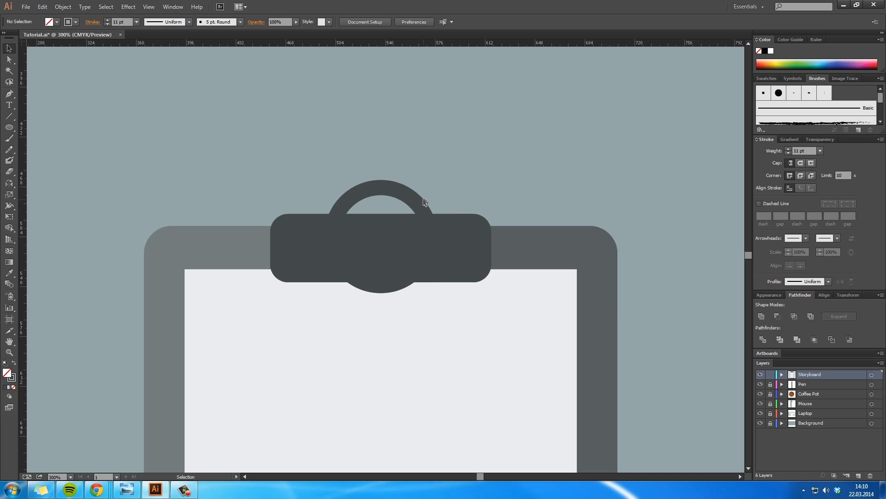
Step: Expand the ring's stroke into a filled shape
{"action": "left_click", "coordinate": [62, 6]}
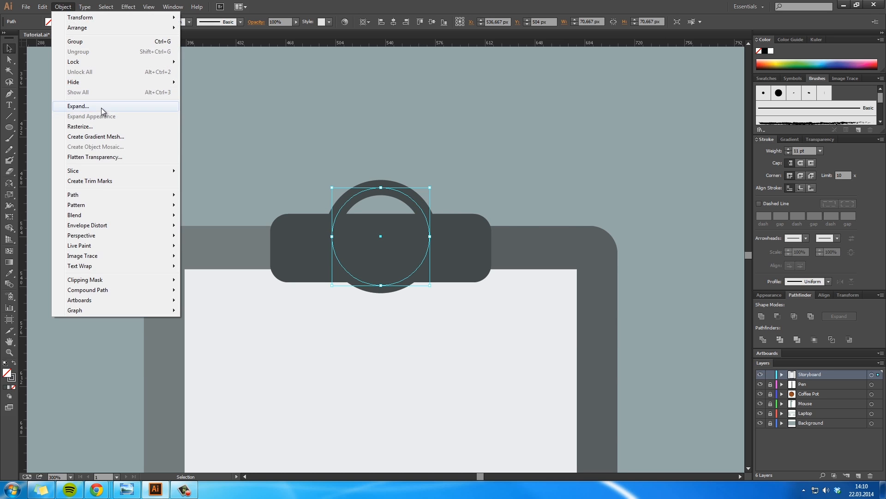
{"action": "left_click", "coordinate": [103, 107]}
{"action": "left_click", "coordinate": [619, 311]}
{"action": "left_click", "coordinate": [735, 298]}
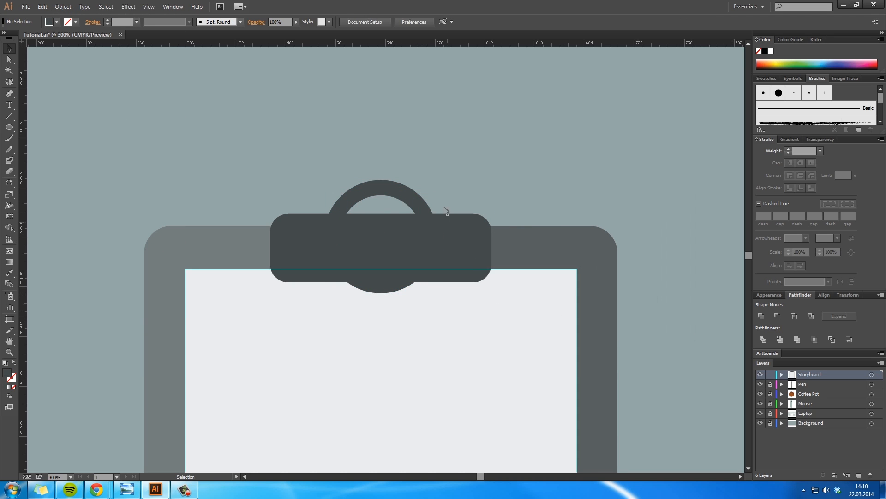
Step: Draw a rounded rectangle about 138 px wide over the ring's lower half and subtract it from the ring
{"action": "left_click", "coordinate": [407, 199]}
{"action": "left_click_drag", "start_coordinate": [12, 128], "coordinate": [47, 139]}
{"action": "left_click_drag", "start_coordinate": [296, 281], "coordinate": [279, 237]}
{"action": "key", "text": "v"}
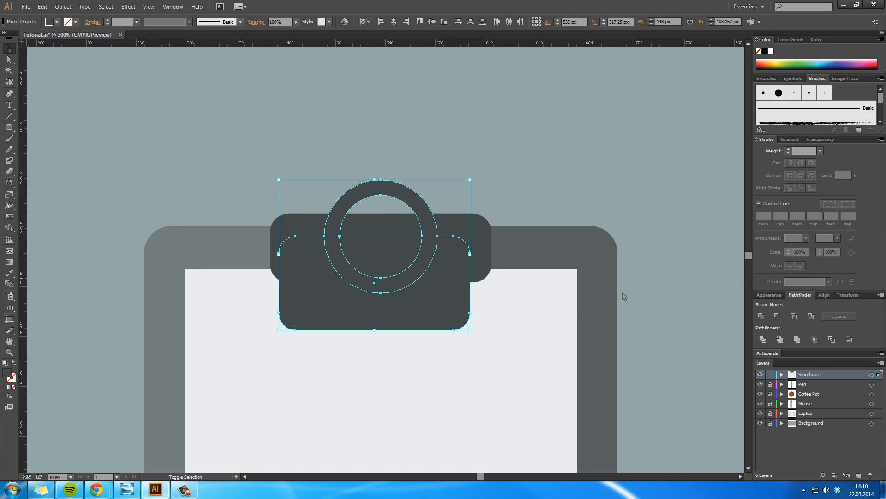
{"action": "left_click", "coordinate": [778, 317]}
{"action": "left_click", "coordinate": [534, 307]}
{"action": "key", "text": "space"}
{"action": "left_click_drag", "start_coordinate": [534, 307], "coordinate": [535, 263]}
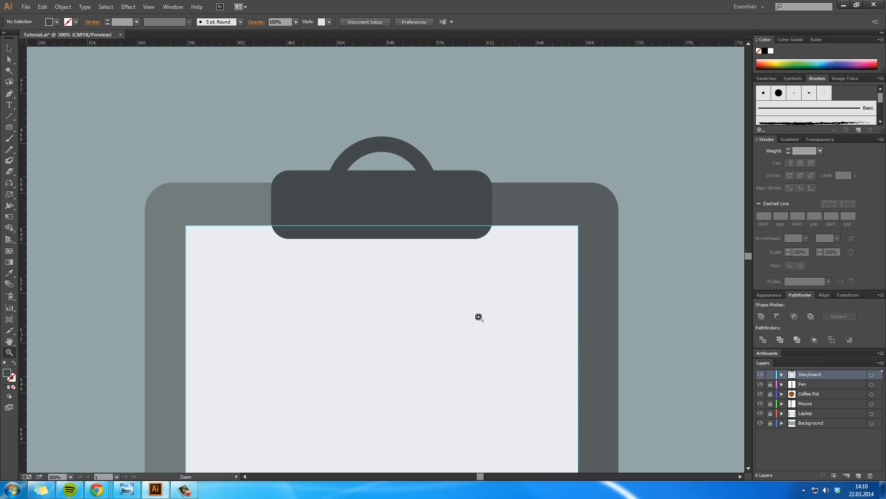
Step: Check the clipboard at a smaller scale and save the document
{"action": "left_click", "coordinate": [477, 317], "text": "ctrl+alt"}
{"action": "left_click", "coordinate": [478, 317], "text": "ctrl+alt"}
{"action": "left_click", "coordinate": [477, 318], "text": "ctrl+alt"}
{"action": "left_click_drag", "start_coordinate": [265, 257], "coordinate": [384, 241]}
{"action": "key", "text": "ctrl+s"}
Step: Draw a thin horizontal bar about 254 by 14 px across the light sheet, just below the clip
{"action": "left_click_drag", "start_coordinate": [368, 187], "coordinate": [372, 221]}
{"action": "left_click", "coordinate": [365, 209], "text": "ctrl"}
{"action": "left_click", "coordinate": [364, 208], "text": "ctrl"}
{"action": "left_click", "coordinate": [410, 303], "text": "ctrl"}
{"action": "left_click_drag", "start_coordinate": [405, 253], "coordinate": [349, 192]}
{"action": "left_click", "coordinate": [10, 131]}
{"action": "left_click_drag", "start_coordinate": [11, 133], "coordinate": [41, 128]}
{"action": "mouse_move", "coordinate": [179, 173]}
{"action": "left_mouse_down"}
{"action": "mouse_move", "coordinate": [248, 199]}
{"action": "mouse_move", "coordinate": [534, 200]}
{"action": "mouse_move", "coordinate": [531, 193]}
{"action": "left_mouse_up"}
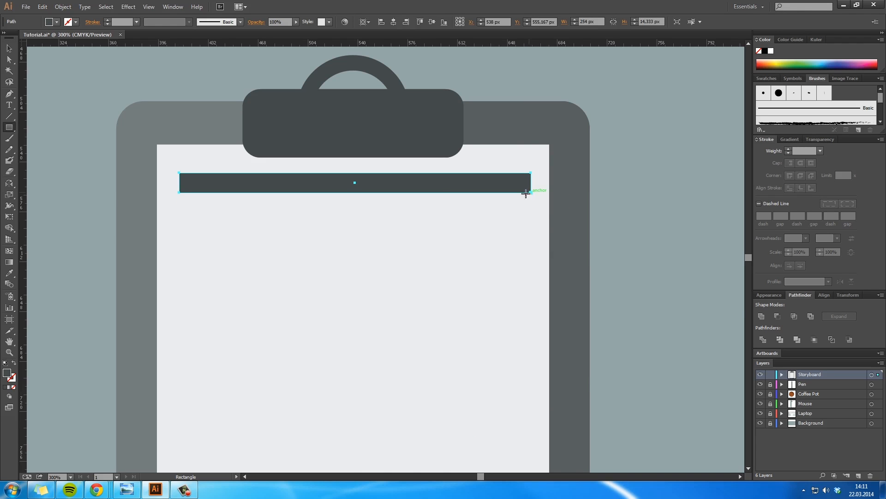
Step: Set the bar's fill to light grey d6d6d6
{"action": "double_click", "coordinate": [7, 372]}
{"action": "mouse_move", "coordinate": [478, 139]}
{"action": "left_mouse_down"}
{"action": "mouse_move", "coordinate": [467, 120]}
{"action": "mouse_move", "coordinate": [470, 139]}
{"action": "left_mouse_up"}
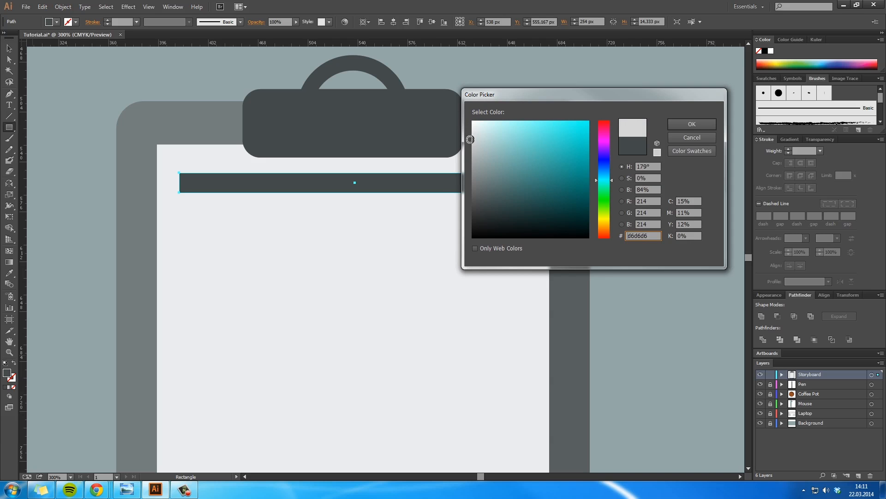
{"action": "left_click", "coordinate": [688, 129]}
{"action": "left_click", "coordinate": [663, 239]}
{"action": "left_click", "coordinate": [466, 262]}
Step: Open the Distort & Transform effect's Transform settings for the light grey bar
{"action": "key", "text": "space"}
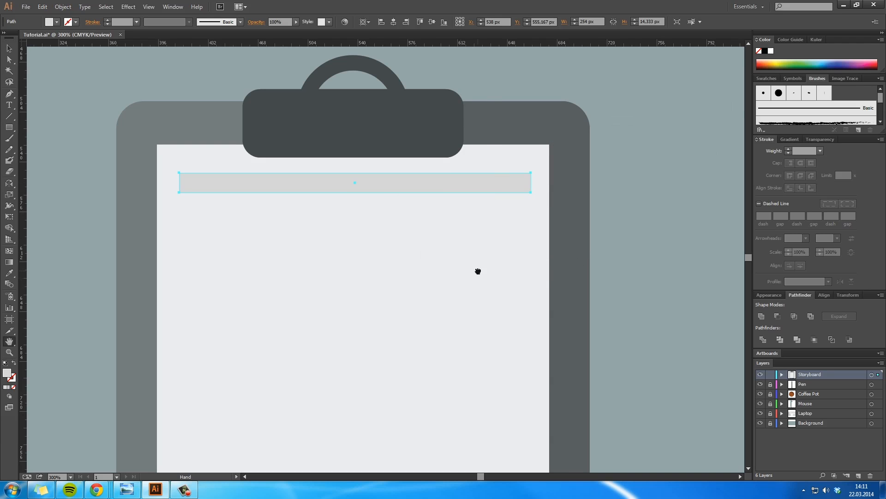
{"action": "left_click_drag", "start_coordinate": [478, 271], "coordinate": [490, 216]}
{"action": "left_click", "coordinate": [480, 278], "text": "ctrl+alt"}
{"action": "left_click", "coordinate": [480, 278], "text": "ctrl+alt"}
{"action": "left_click_drag", "start_coordinate": [435, 248], "coordinate": [504, 230]}
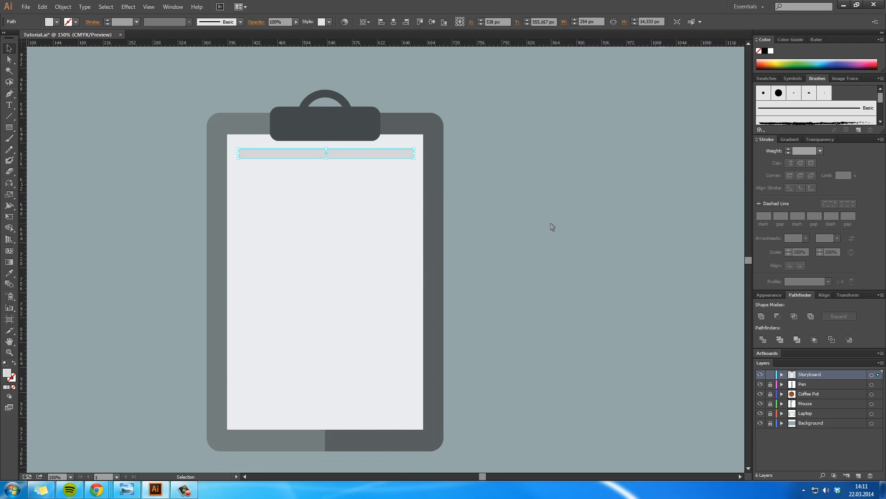
{"action": "left_click", "coordinate": [149, 7]}
{"action": "mouse_move", "coordinate": [128, 6]}
{"action": "mouse_move", "coordinate": [168, 83]}
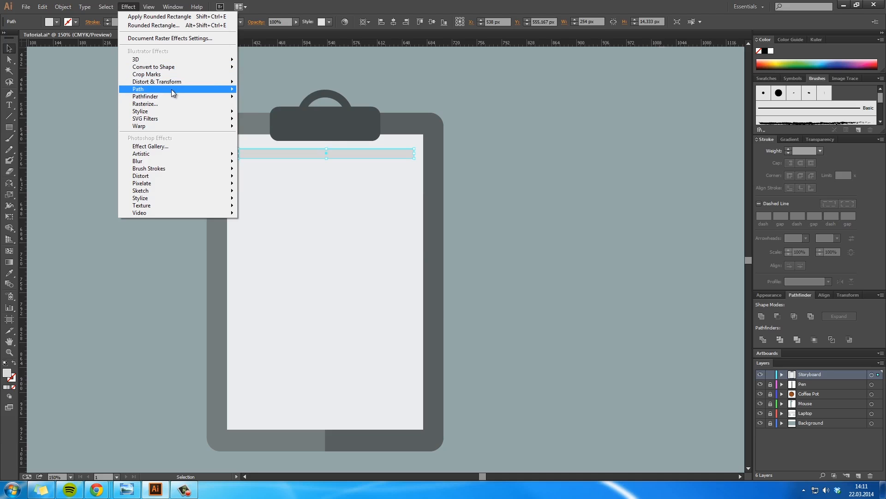
{"action": "mouse_move", "coordinate": [171, 99]}
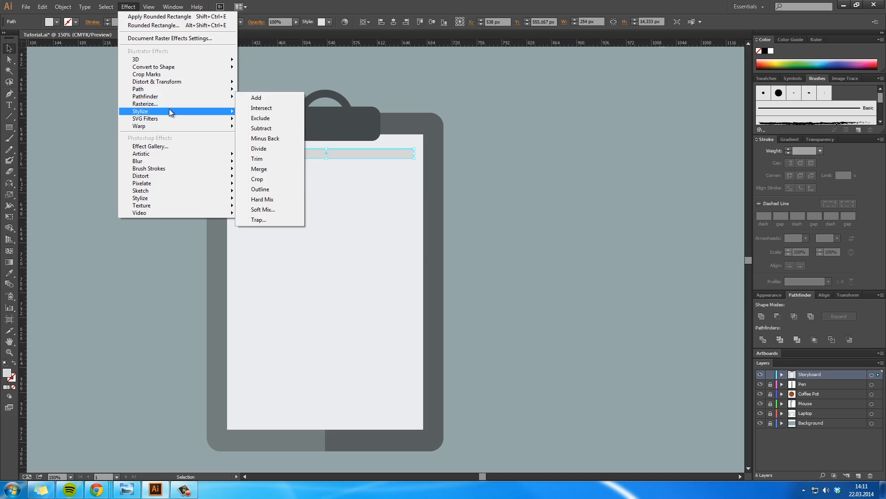
{"action": "mouse_move", "coordinate": [203, 82]}
{"action": "left_click", "coordinate": [270, 114]}
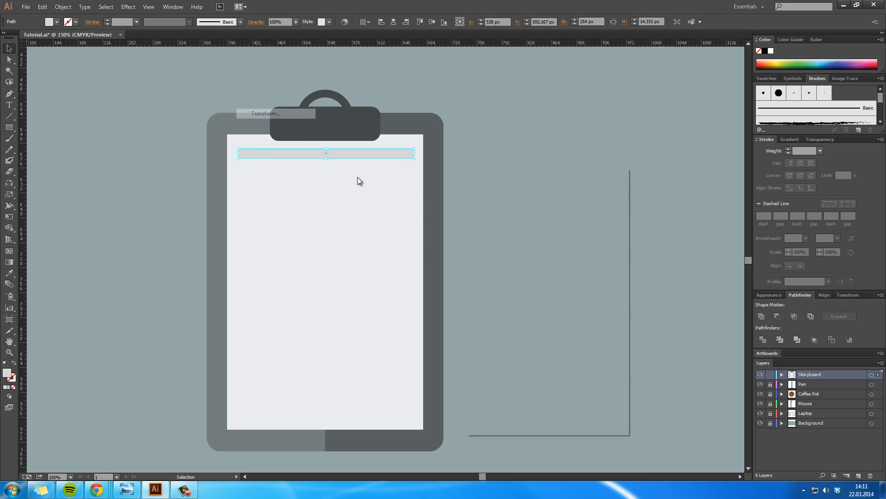
Step: Set 10 copies of the bar, try a 48 px horizontal move and turn on the preview
{"action": "left_click", "coordinate": [555, 389]}
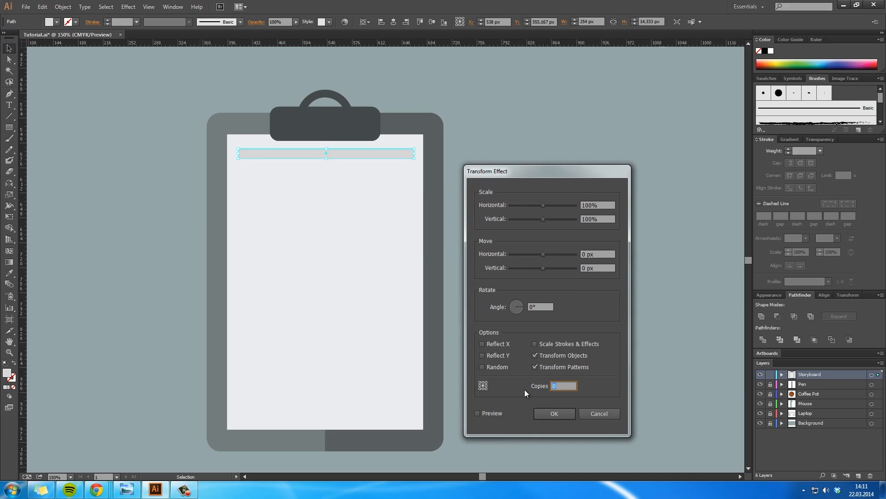
{"action": "left_click", "coordinate": [556, 254]}
{"action": "left_click_drag", "start_coordinate": [558, 254], "coordinate": [558, 254]}
{"action": "left_click", "coordinate": [487, 413]}
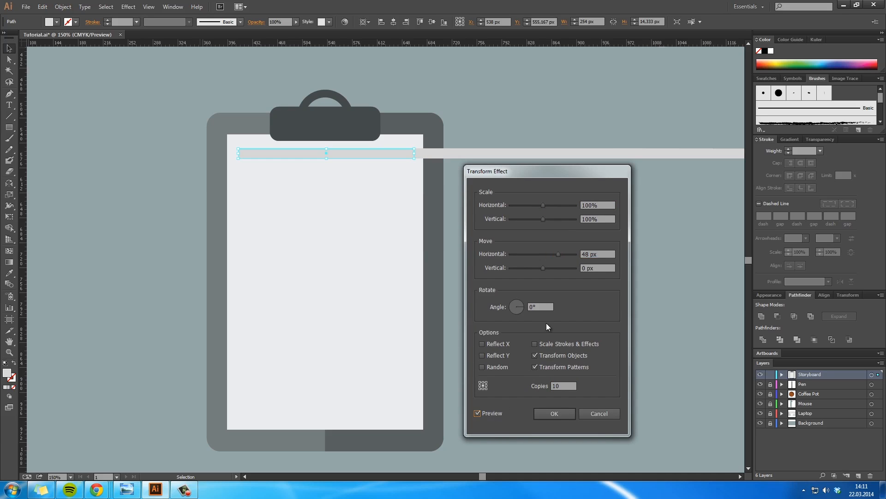
Step: Set the copies' horizontal move to 0 px and the vertical move to 50 px
{"action": "left_click_drag", "start_coordinate": [600, 254], "coordinate": [514, 253]}
{"action": "type", "text": "0"}
{"action": "key", "text": "Tab"}
{"action": "type", "text": "50"}
{"action": "key", "text": "Tab"}
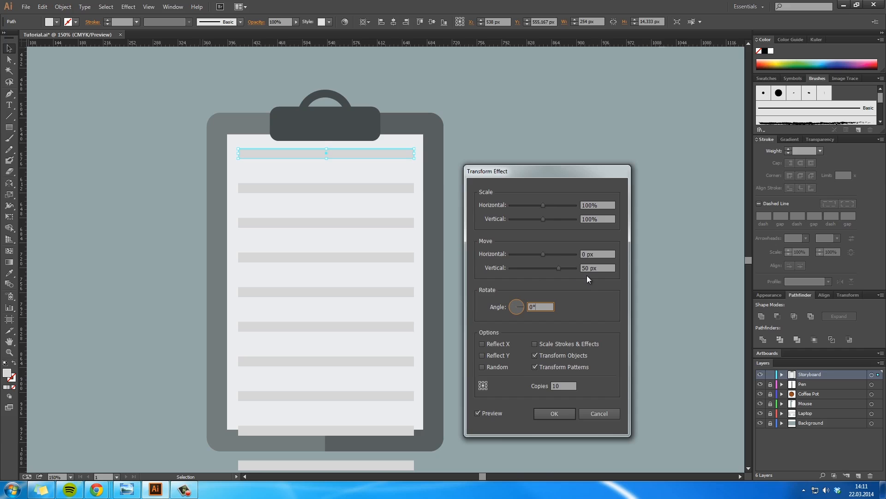
Step: Try vertical moves of 30 and 40 px for the bar copies
{"action": "left_click_drag", "start_coordinate": [559, 268], "coordinate": [556, 270]}
{"action": "left_click", "coordinate": [596, 253]}
{"action": "key", "text": "Tab"}
{"action": "type", "text": "30"}
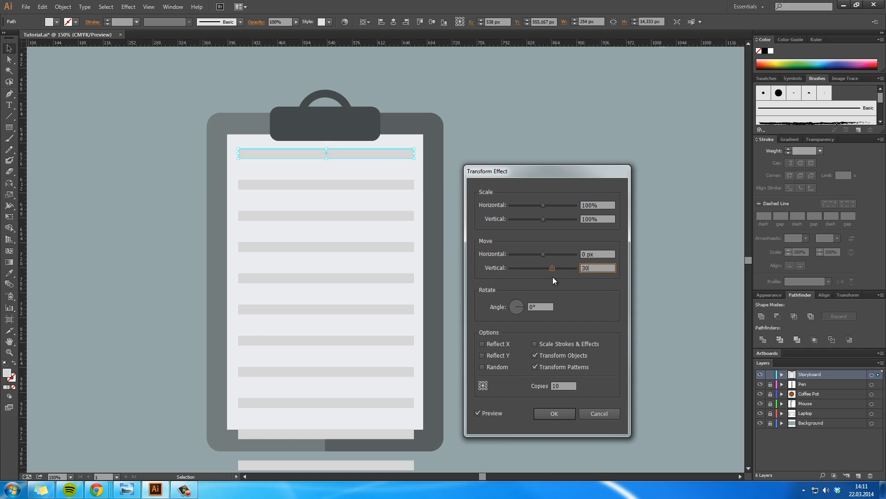
{"action": "left_click", "coordinate": [594, 253]}
{"action": "key", "text": "Tab"}
{"action": "type", "text": "40"}
{"action": "left_click", "coordinate": [605, 254]}
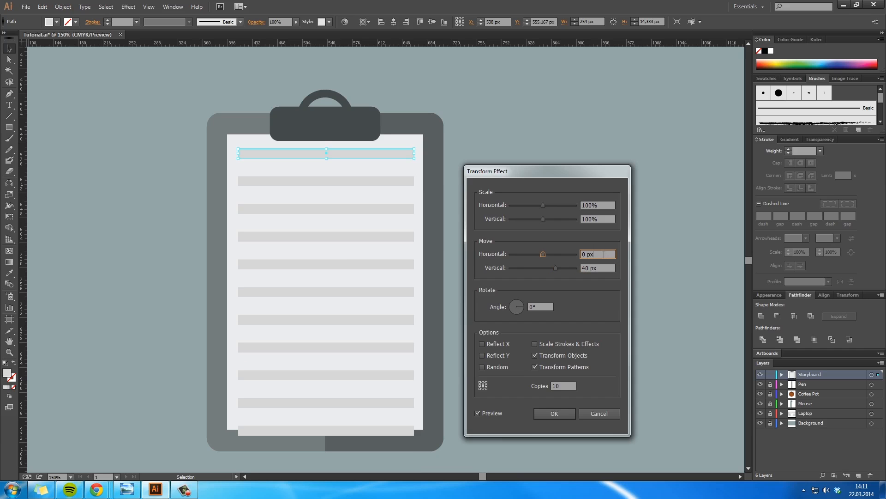
Step: Set the vertical move to 37 px and apply the Transform effect
{"action": "key", "text": "Tab"}
{"action": "type", "text": "37"}
{"action": "left_click", "coordinate": [605, 252]}
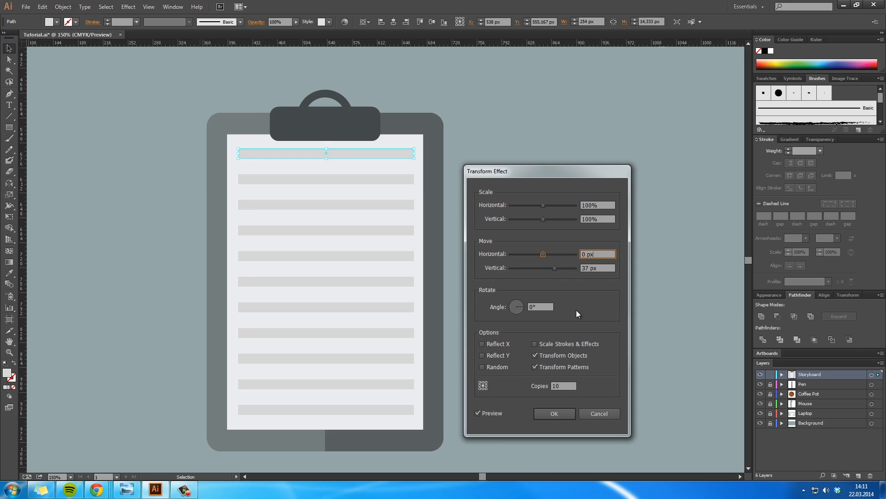
{"action": "left_click", "coordinate": [554, 413]}
Step: Narrow the first bar evenly from both ends to a width of about 247 px
{"action": "key", "text": "z"}
{"action": "left_click", "coordinate": [328, 169]}
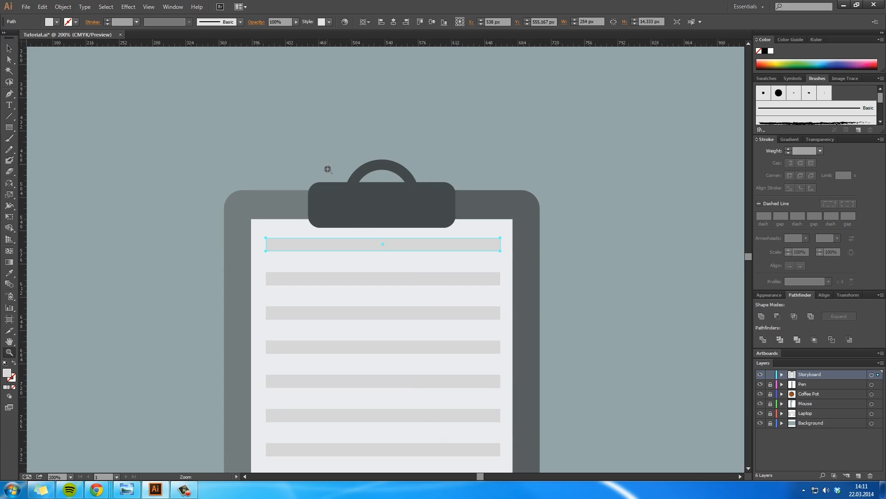
{"action": "left_click", "coordinate": [382, 252]}
{"action": "left_click", "coordinate": [382, 251]}
{"action": "key", "text": "v"}
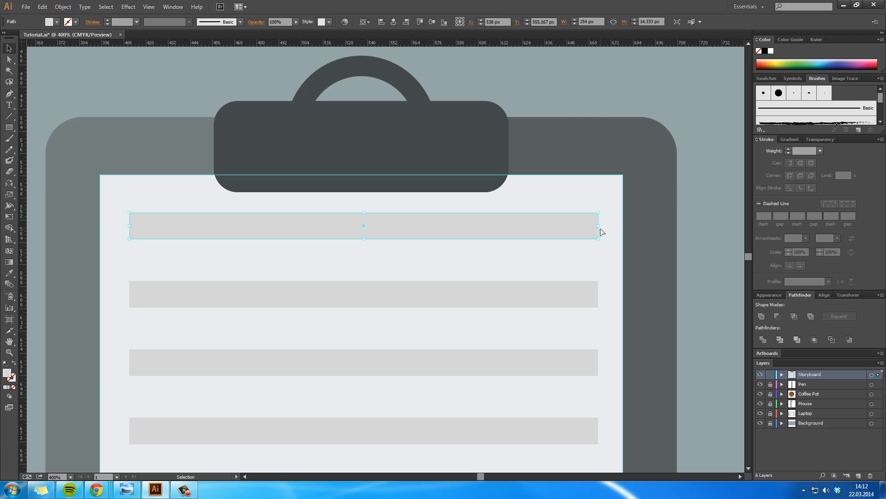
{"action": "left_click_drag", "start_coordinate": [599, 225], "coordinate": [592, 227]}
Step: Examine the whole clipboard with its evenly spaced grey bars
{"action": "key", "text": "space"}
{"action": "left_click_drag", "start_coordinate": [572, 358], "coordinate": [576, 299]}
{"action": "key", "text": "z"}
{"action": "left_click", "coordinate": [572, 321], "text": "alt"}
{"action": "left_click", "coordinate": [573, 321], "text": "alt"}
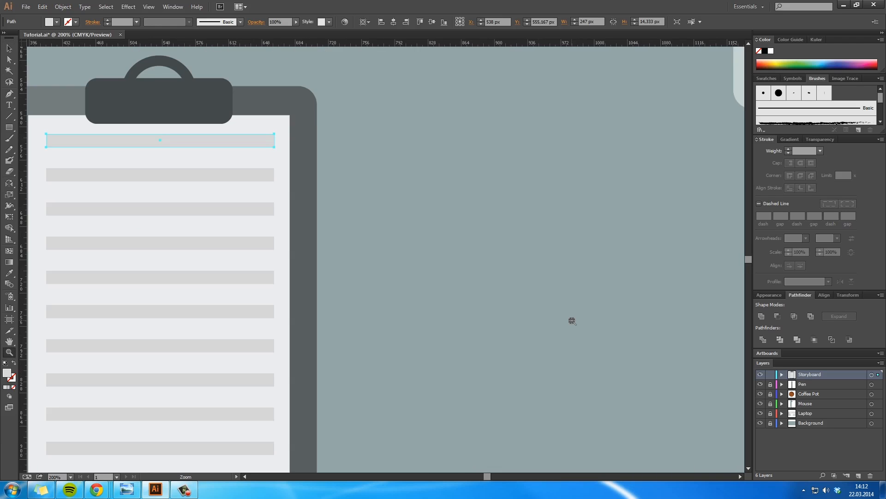
{"action": "left_click", "coordinate": [572, 321], "text": "alt"}
{"action": "key", "text": "space"}
{"action": "left_click_drag", "start_coordinate": [253, 287], "coordinate": [520, 324]}
{"action": "key", "text": "v"}
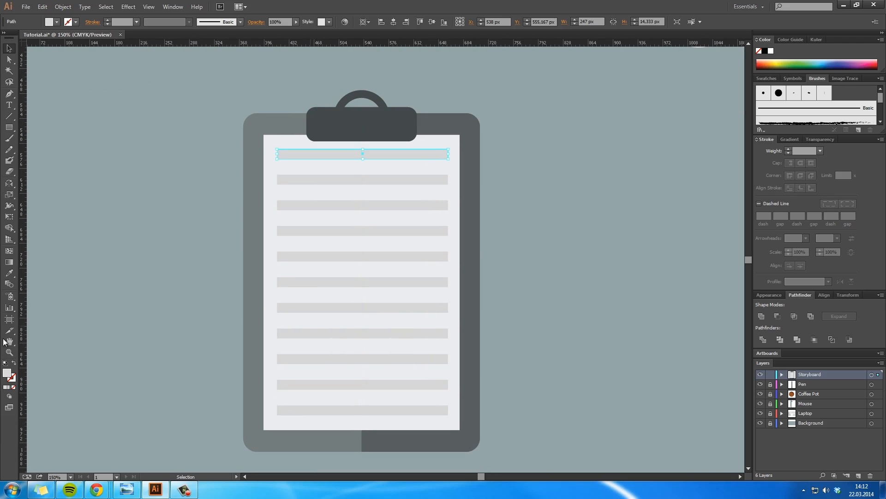
Step: Recolour the clipboard's grey bars with the pale blue-grey fill #c5d1d1
{"action": "double_click", "coordinate": [8, 374]}
{"action": "left_click", "coordinate": [479, 142]}
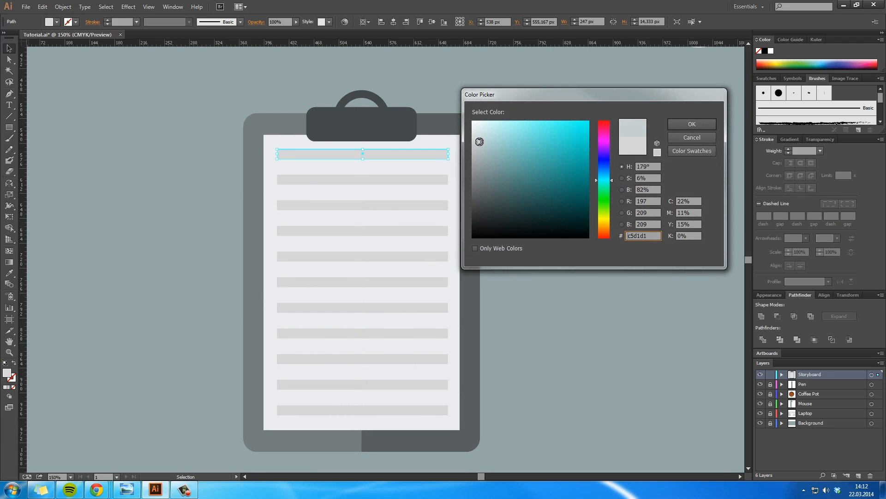
{"action": "left_click", "coordinate": [676, 122]}
{"action": "left_click", "coordinate": [600, 218]}
{"action": "key", "text": "space"}
{"action": "key", "text": "ctrl+0"}
{"action": "scroll", "coordinate": [413, 267], "scroll_direction": "left", "scroll_amount": 3}
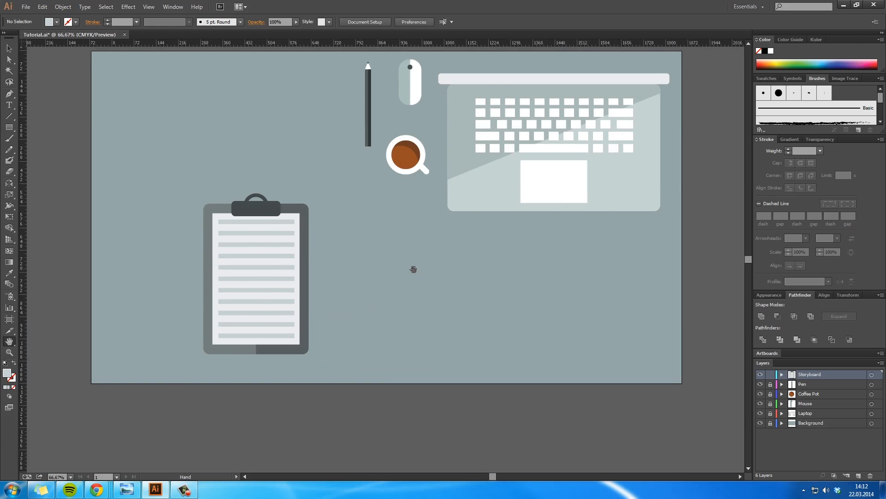
Step: Expand the appearance of the clipboard artwork and group all its parts
{"action": "left_click_drag", "start_coordinate": [394, 370], "coordinate": [269, 186]}
{"action": "left_click", "coordinate": [63, 7]}
{"action": "left_click", "coordinate": [107, 116]}
{"action": "left_click", "coordinate": [248, 183]}
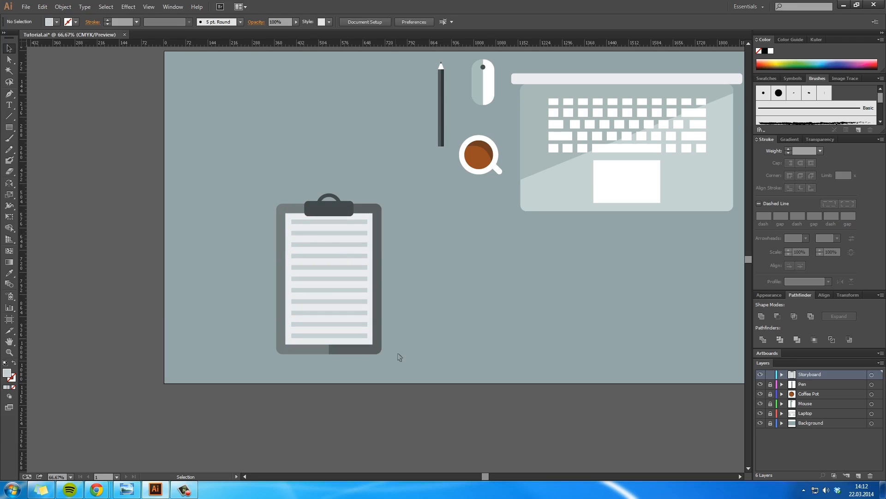
{"action": "left_click_drag", "start_coordinate": [235, 176], "coordinate": [235, 176]}
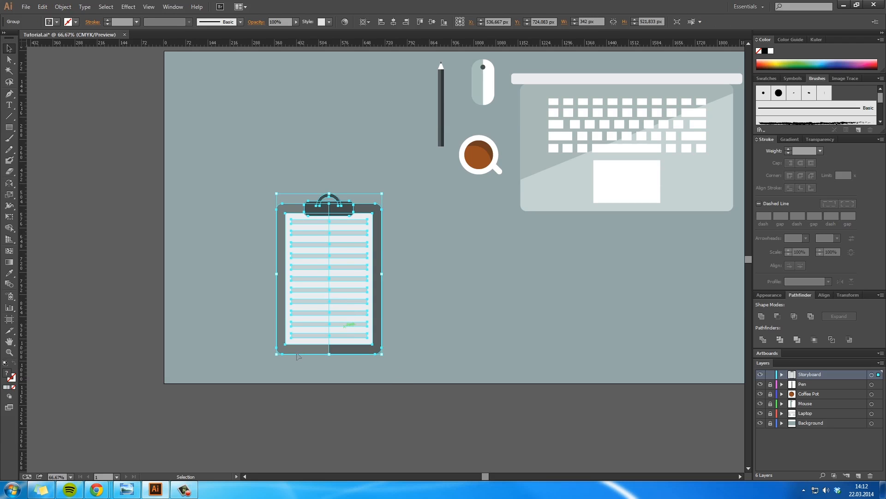
Step: Scale the clipboard down proportionally and move it next to the pen
{"action": "left_click_drag", "start_coordinate": [277, 355], "coordinate": [321, 285]}
{"action": "left_click", "coordinate": [465, 275]}
{"action": "left_click_drag", "start_coordinate": [346, 247], "coordinate": [384, 133]}
{"action": "left_click", "coordinate": [446, 224]}
{"action": "left_click", "coordinate": [411, 138], "text": "ctrl"}
{"action": "left_click", "coordinate": [421, 227], "text": "ctrl"}
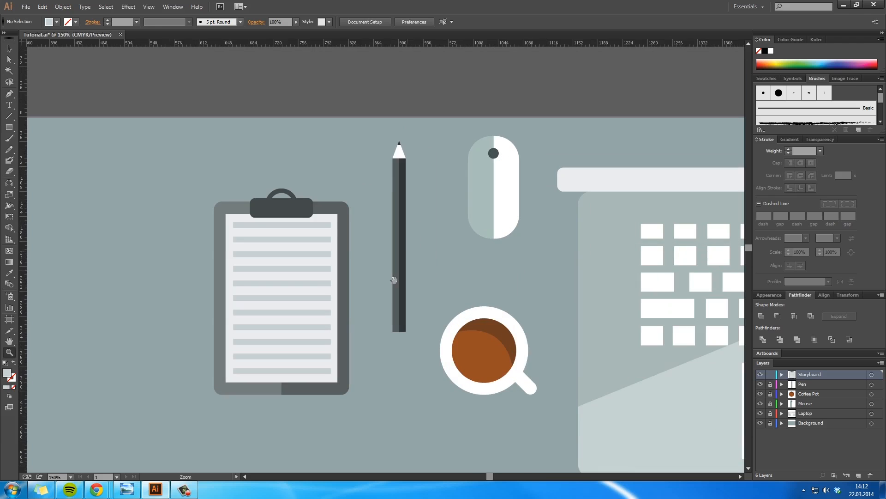
Step: Enlarge the clipboard slightly and reposition it next to the pen
{"action": "left_click_drag", "start_coordinate": [277, 312], "coordinate": [320, 281]}
{"action": "left_click", "coordinate": [319, 282]}
{"action": "left_click_drag", "start_coordinate": [259, 362], "coordinate": [231, 405]}
{"action": "left_click_drag", "start_coordinate": [322, 313], "coordinate": [336, 263]}
{"action": "left_click", "coordinate": [435, 359]}
{"action": "left_click_drag", "start_coordinate": [436, 359], "coordinate": [300, 244]}
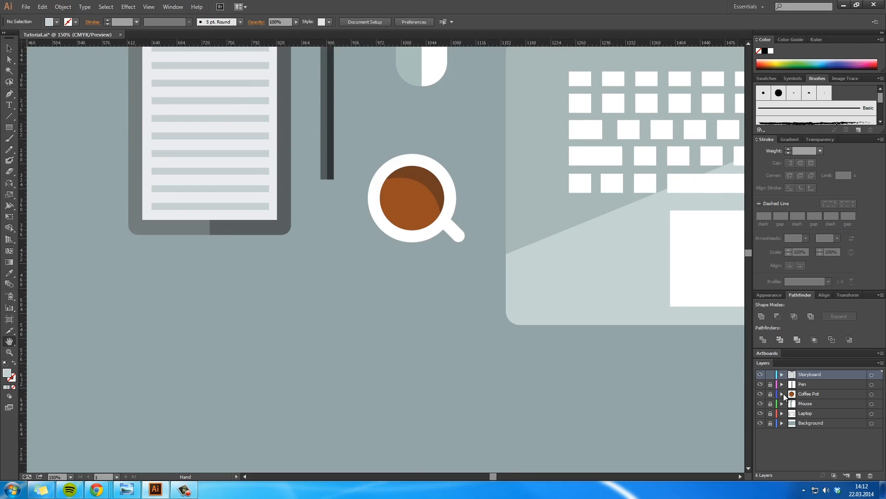
Step: Lock the Storyboard layer and create a new layer named Cellphone
{"action": "left_click_drag", "start_coordinate": [383, 341], "coordinate": [538, 220]}
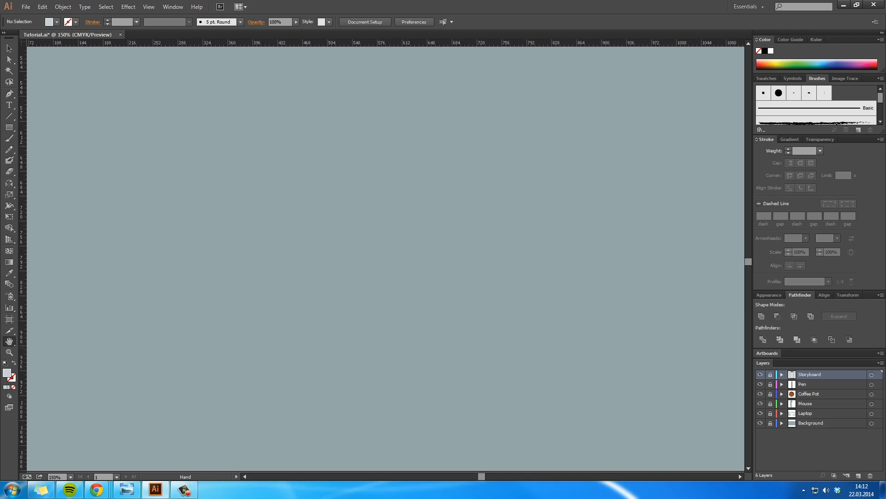
{"action": "key", "text": "alt+Tab"}
{"action": "left_click_drag", "start_coordinate": [9, 127], "coordinate": [43, 133]}
{"action": "left_click", "coordinate": [858, 475]}
{"action": "double_click", "coordinate": [808, 374]}
{"action": "type", "text": "M"}
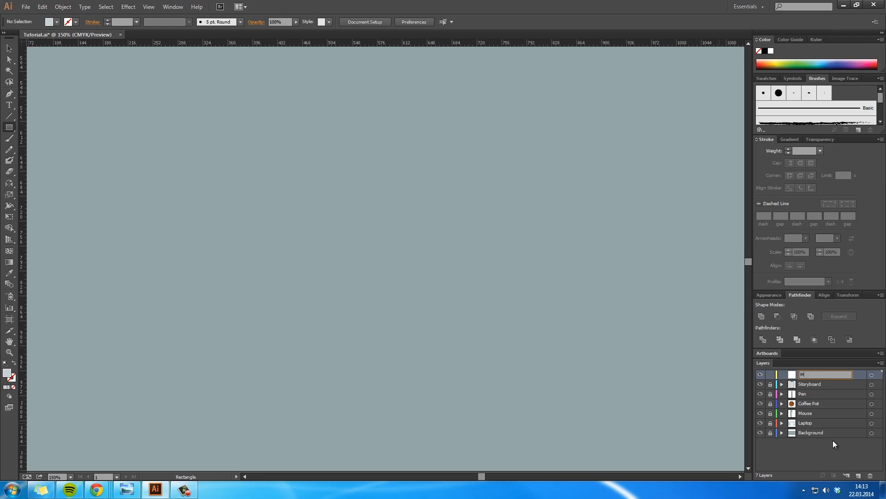
{"action": "type", "text": "ellphone"}
{"action": "key", "text": "Return"}
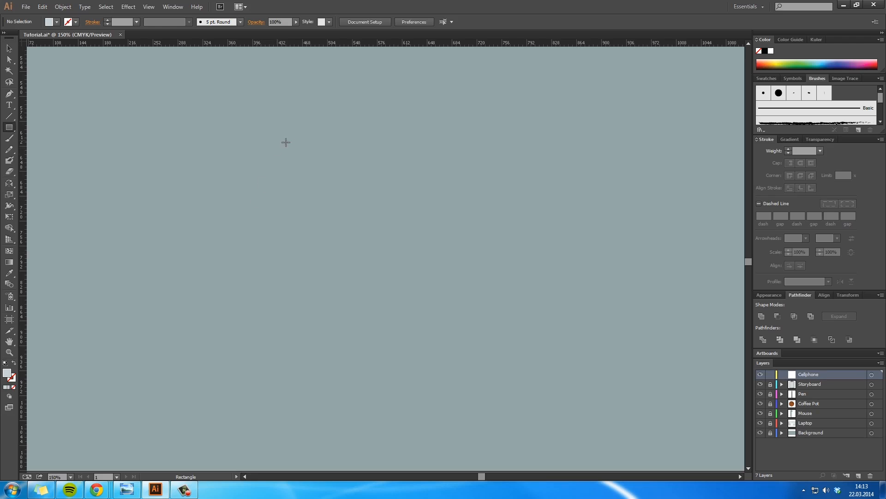
Step: Draw an upright rectangle about 170 by 341 px for the phone body and shift it slightly sideways
{"action": "left_click_drag", "start_coordinate": [301, 141], "coordinate": [418, 376]}
{"action": "key", "text": "v"}
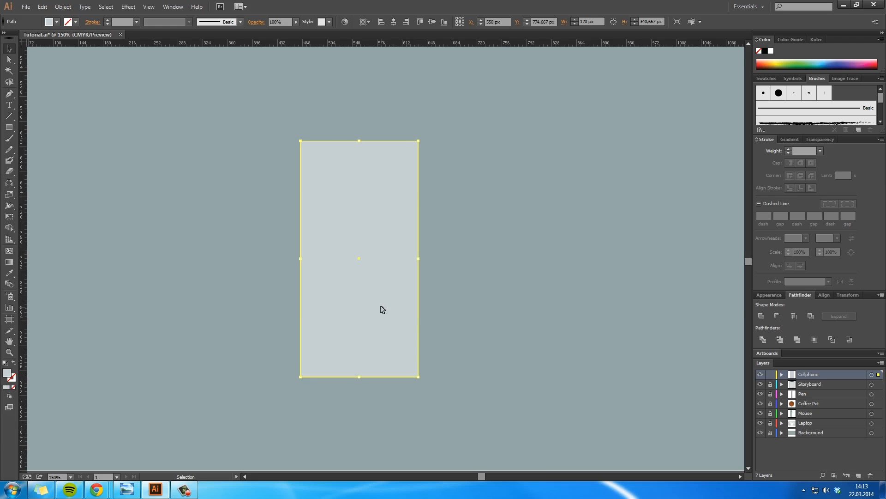
{"action": "left_click_drag", "start_coordinate": [382, 308], "coordinate": [421, 311]}
Step: Convert the phone body to a rounded rectangle with 0 px extra width and height and a 14 px corner radius
{"action": "left_click", "coordinate": [128, 6]}
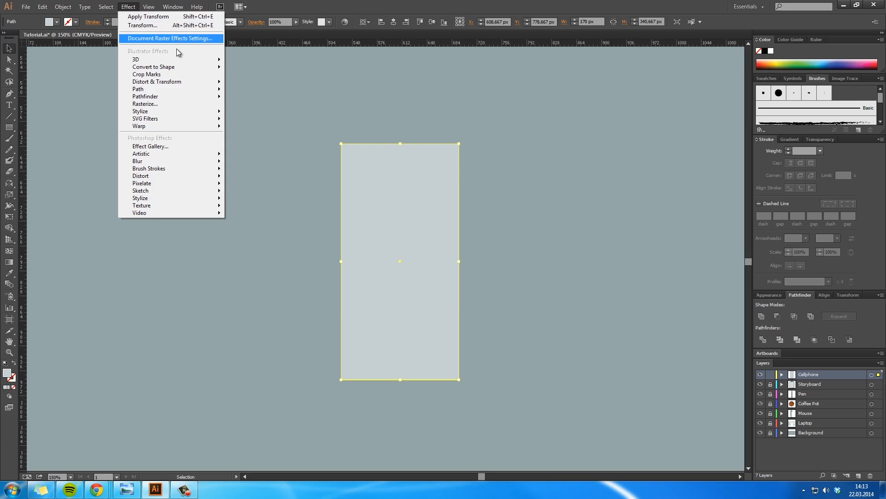
{"action": "mouse_move", "coordinate": [177, 67]}
{"action": "left_click", "coordinate": [261, 78]}
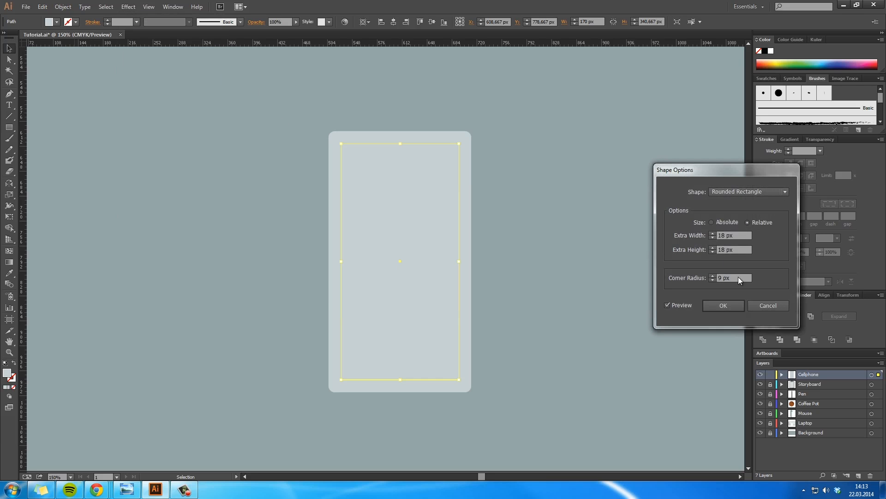
{"action": "left_click", "coordinate": [713, 237]}
{"action": "left_click", "coordinate": [713, 252]}
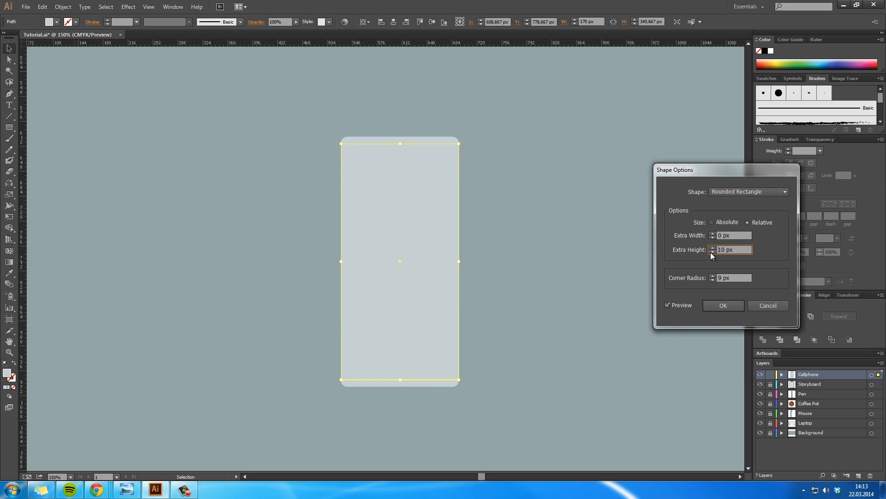
{"action": "left_click", "coordinate": [712, 276]}
{"action": "left_click", "coordinate": [713, 276], "text": "shift"}
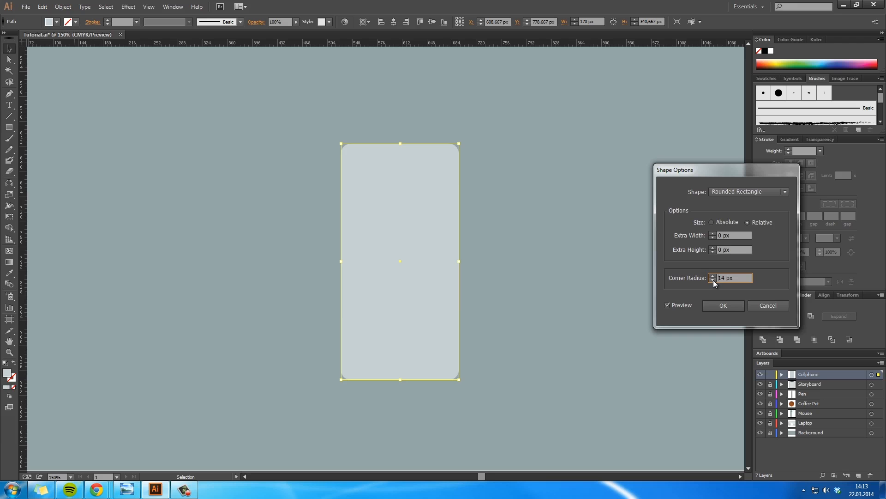
{"action": "left_click", "coordinate": [723, 305]}
{"action": "left_click", "coordinate": [553, 259]}
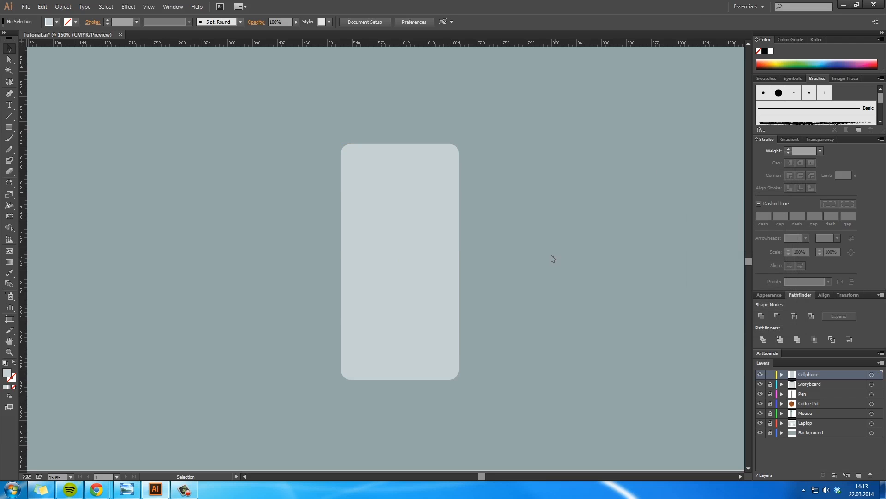
Step: Edit the phone body's Rounded Rectangle effect and increase its corner radius slightly
{"action": "left_click", "coordinate": [430, 236]}
{"action": "left_click_drag", "start_coordinate": [441, 281], "coordinate": [510, 275]}
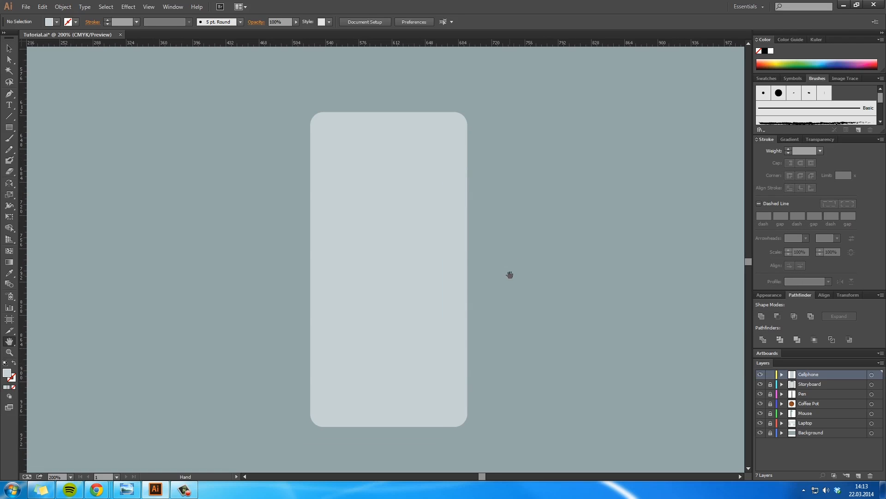
{"action": "key", "text": "v"}
{"action": "left_click", "coordinate": [423, 275]}
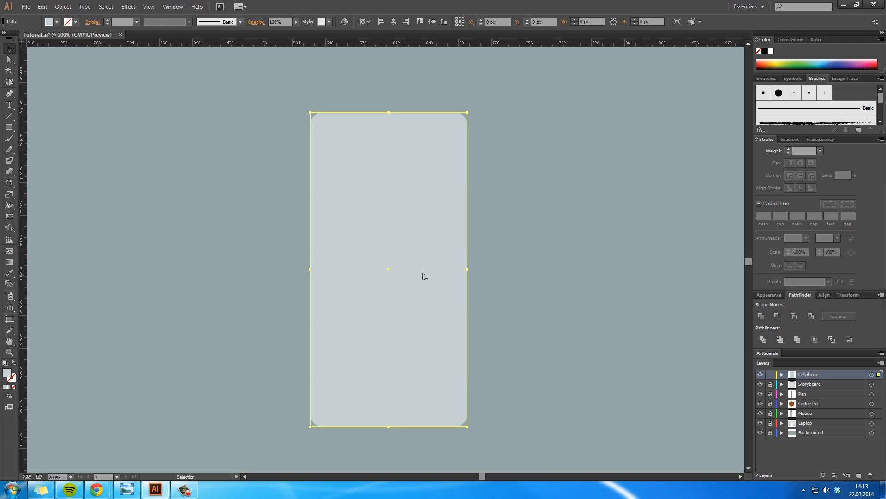
{"action": "left_click", "coordinate": [64, 6]}
{"action": "mouse_move", "coordinate": [85, 7]}
{"action": "left_click", "coordinate": [767, 295]}
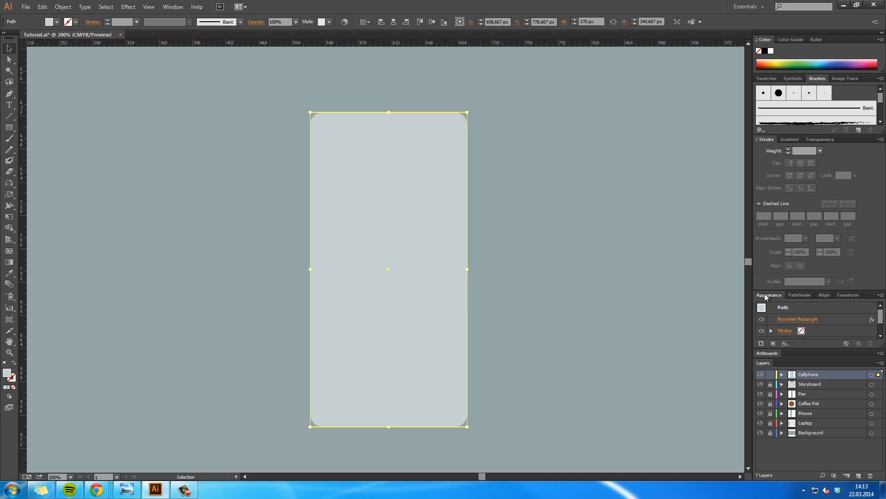
{"action": "left_click", "coordinate": [791, 320]}
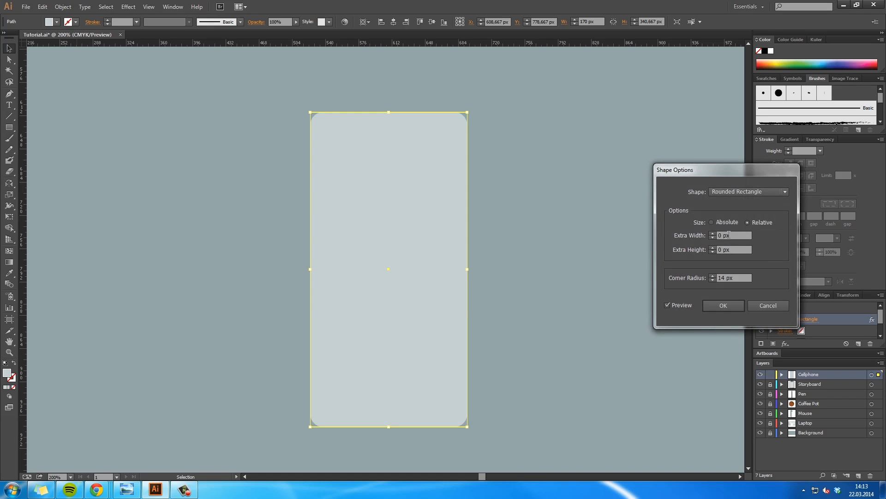
{"action": "left_click", "coordinate": [712, 275]}
{"action": "left_click", "coordinate": [712, 276]}
{"action": "left_click", "coordinate": [718, 307]}
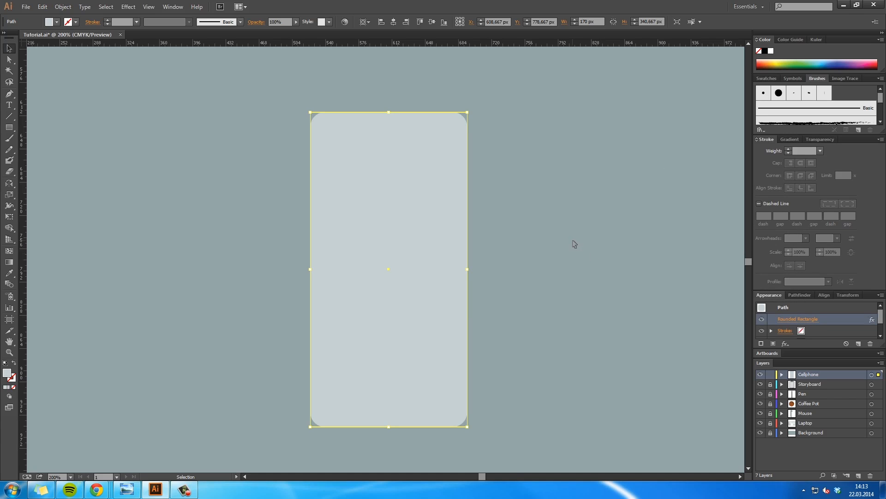
Step: Expand the appearance of the phone body
{"action": "left_click", "coordinate": [63, 7]}
{"action": "left_click", "coordinate": [109, 112]}
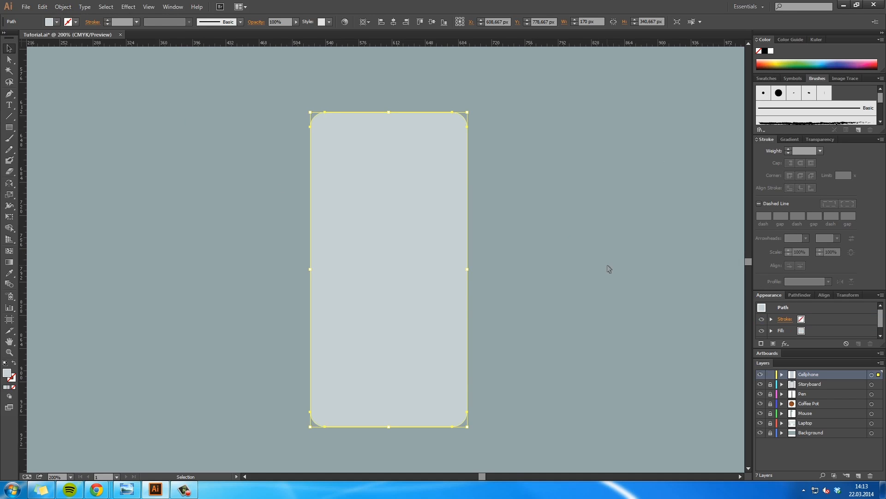
{"action": "left_click", "coordinate": [609, 268]}
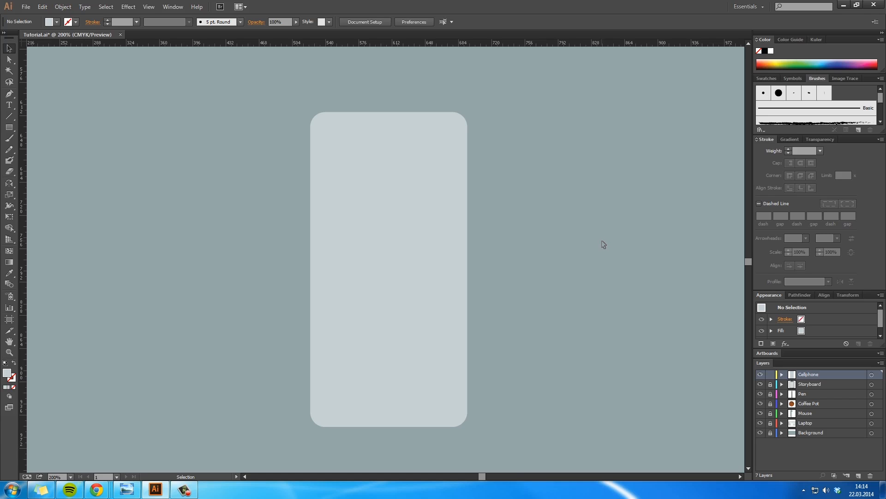
Step: Draw a rectangle about 140 by 268 px inside the phone body as its screen
{"action": "key", "text": "z"}
{"action": "left_click", "coordinate": [390, 212]}
{"action": "left_click", "coordinate": [394, 222]}
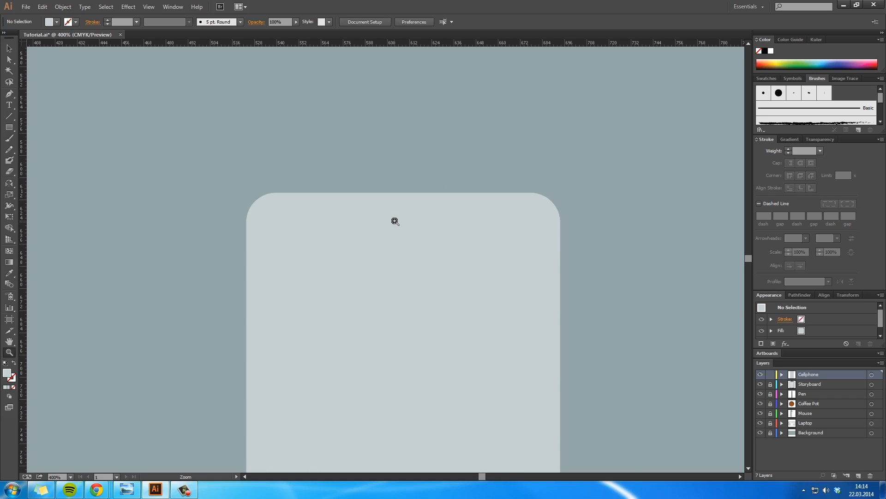
{"action": "left_click", "coordinate": [395, 221]}
{"action": "left_click_drag", "start_coordinate": [419, 349], "coordinate": [419, 278]}
{"action": "left_click", "coordinate": [427, 291], "text": "alt"}
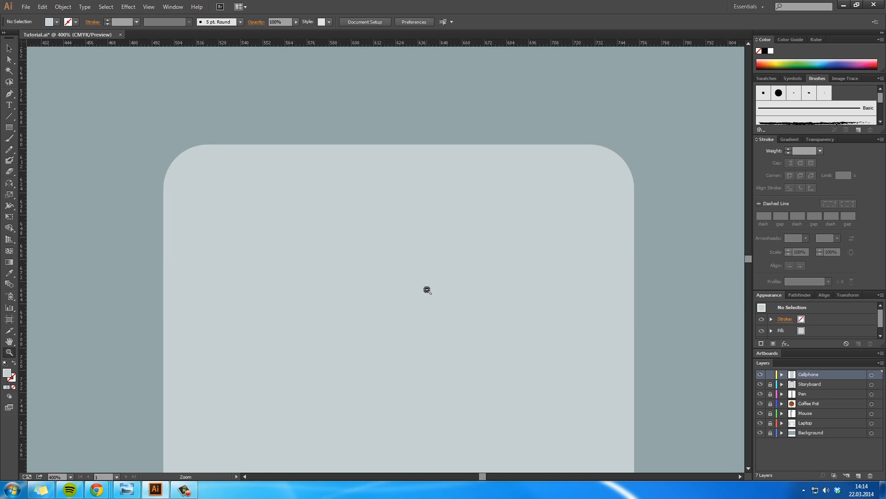
{"action": "left_click", "coordinate": [428, 290], "text": "alt"}
{"action": "left_click", "coordinate": [426, 291], "text": "alt"}
{"action": "left_click_drag", "start_coordinate": [422, 309], "coordinate": [510, 263]}
{"action": "key", "text": "v"}
{"action": "left_click_drag", "start_coordinate": [9, 128], "coordinate": [41, 128]}
{"action": "left_click_drag", "start_coordinate": [343, 147], "coordinate": [472, 393]}
{"action": "key", "text": "v"}
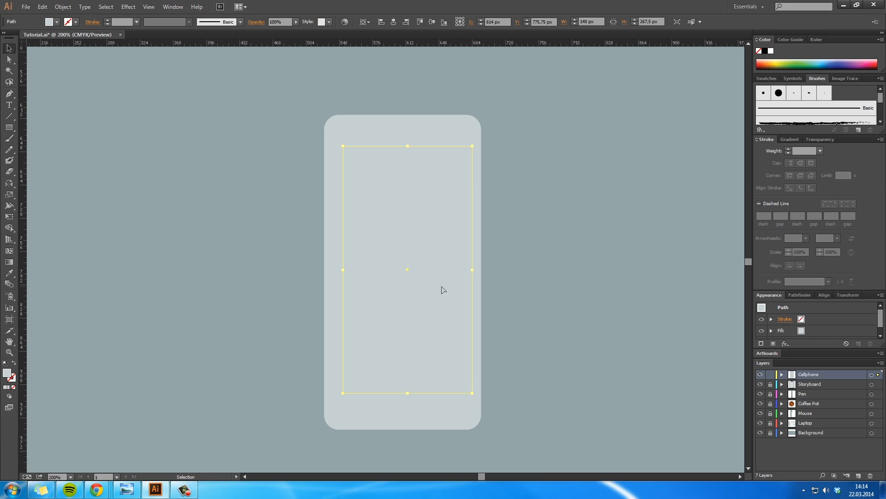
Step: Fill the phone's screen rectangle with white (#ffffff)
{"action": "double_click", "coordinate": [9, 371]}
{"action": "left_click_drag", "start_coordinate": [505, 144], "coordinate": [457, 120]}
{"action": "left_click", "coordinate": [686, 126]}
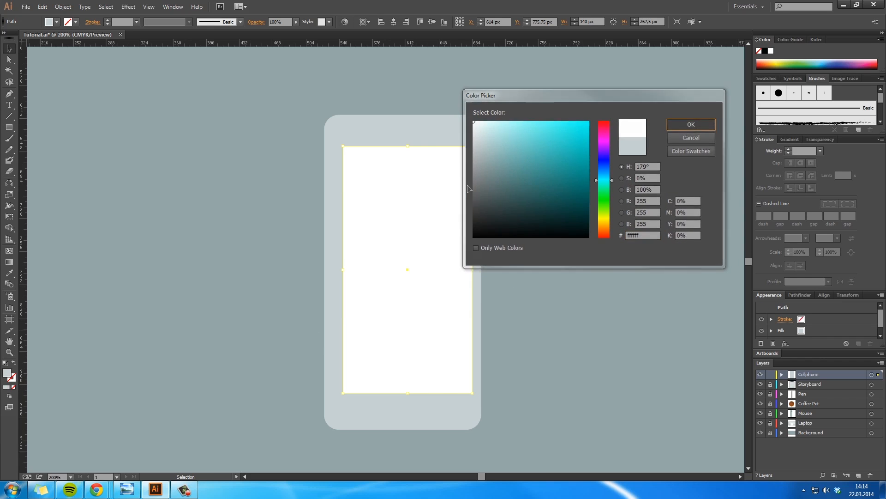
Step: Align the phone body horizontally and vertically to the centre of the white screen
{"action": "left_click", "coordinate": [433, 138], "text": "shift"}
{"action": "left_click", "coordinate": [364, 23]}
{"action": "left_click", "coordinate": [385, 45]}
{"action": "left_click", "coordinate": [471, 23]}
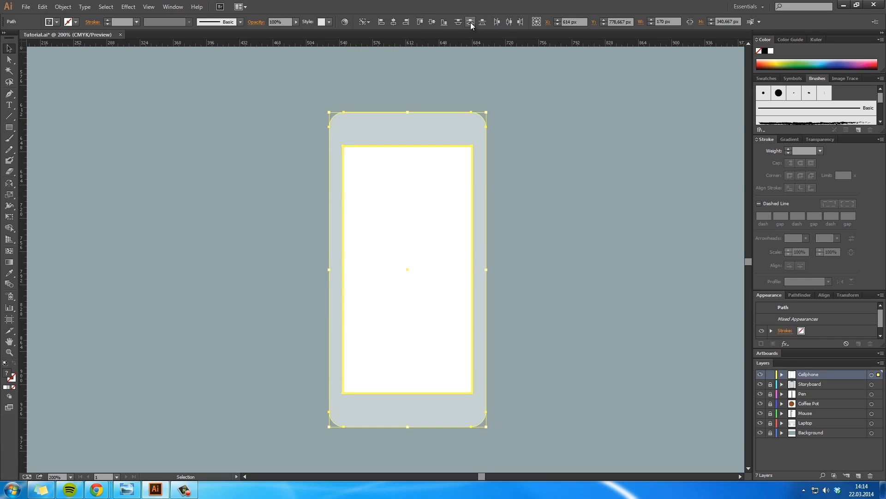
{"action": "left_click", "coordinate": [514, 247]}
Step: Nudge the phone screen up to Y 772.75 px and pull its lower edge in to a height of about 263 px
{"action": "left_click", "coordinate": [455, 330]}
{"action": "key", "text": "shift+Up"}
{"action": "key", "text": "shift+Up"}
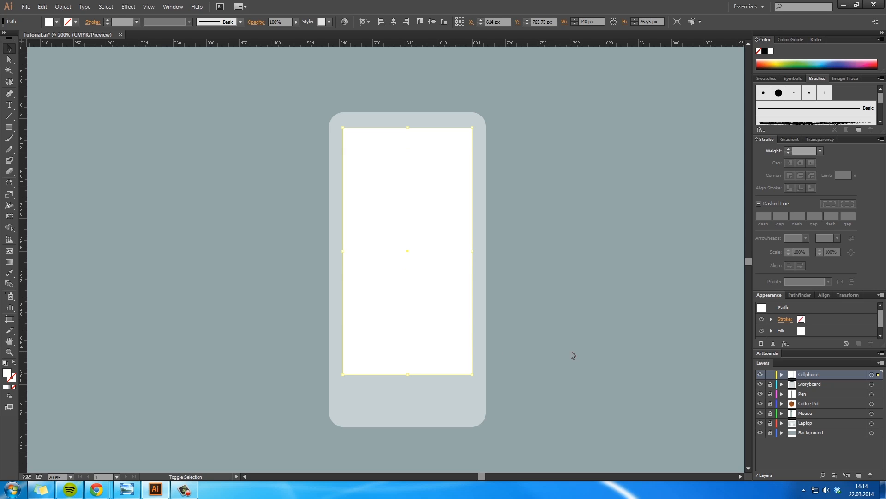
{"action": "key", "text": "Down"}
{"action": "key", "text": "Down"}
{"action": "key", "text": "Down"}
{"action": "key", "text": "Down"}
{"action": "key", "text": "Down"}
{"action": "key", "text": "Down"}
{"action": "key", "text": "Down"}
{"action": "key", "text": "Down"}
{"action": "key", "text": "Down"}
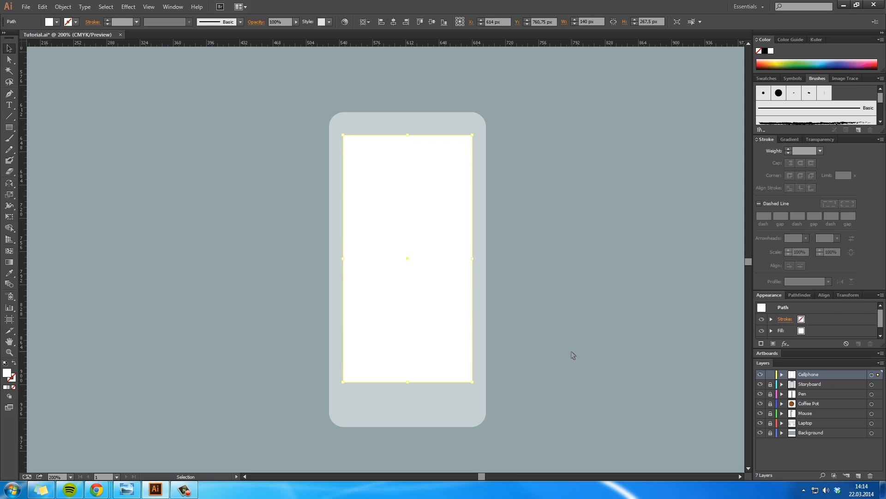
{"action": "key", "text": "Down"}
{"action": "key", "text": "Down"}
{"action": "key", "text": "Down"}
{"action": "key", "text": "Down"}
{"action": "key", "text": "Down"}
{"action": "key", "text": "Down"}
{"action": "key", "text": "Down"}
{"action": "key", "text": "Down"}
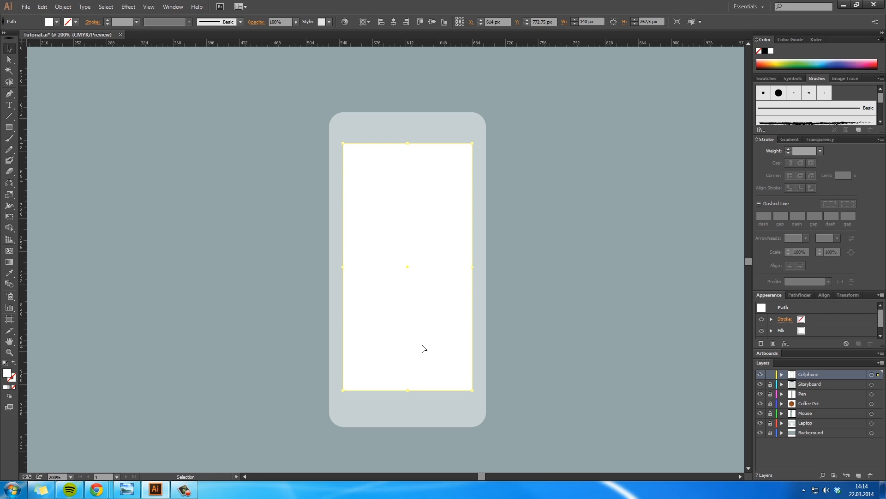
{"action": "left_click_drag", "start_coordinate": [408, 391], "coordinate": [408, 386]}
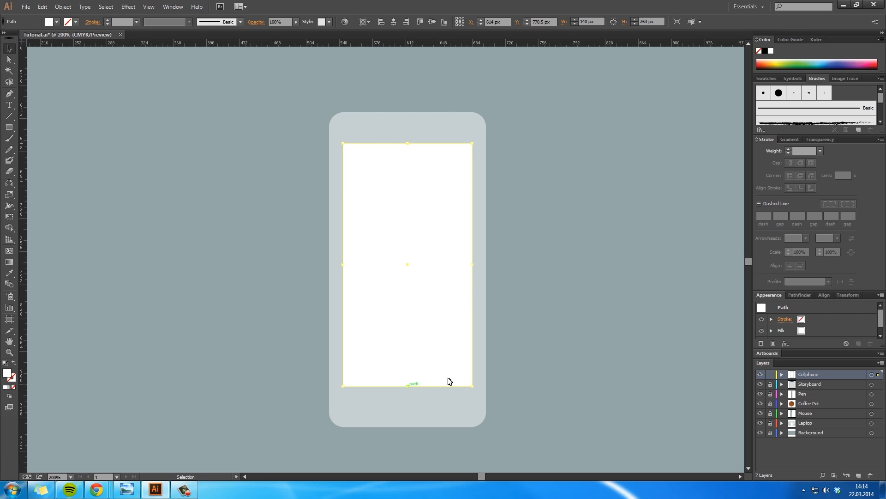
{"action": "left_click", "coordinate": [548, 346]}
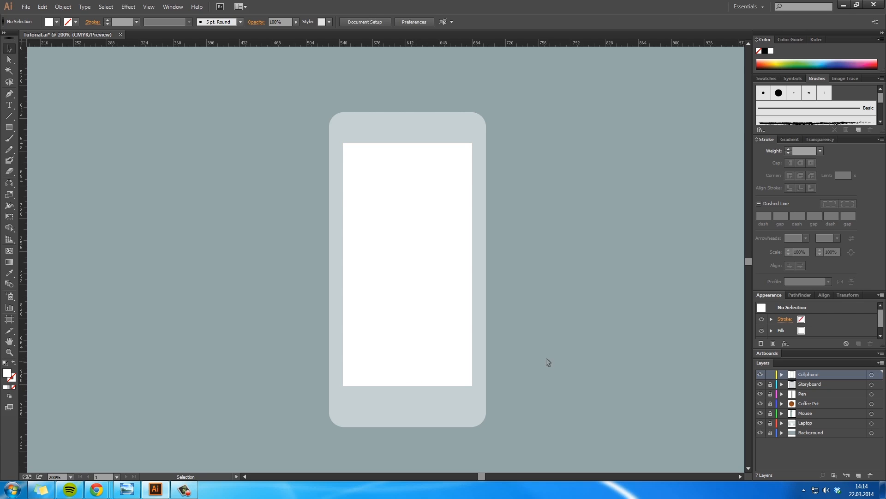
Step: Shorten the phone screen slightly by lowering its upper edge
{"action": "left_click", "coordinate": [388, 180]}
{"action": "left_click_drag", "start_coordinate": [410, 144], "coordinate": [376, 188]}
{"action": "left_click", "coordinate": [594, 185]}
Step: Draw a white circle about 6 px across, centred on the phone body above the screen
{"action": "key", "text": "h"}
{"action": "key", "text": "z"}
{"action": "left_click", "coordinate": [437, 290]}
{"action": "left_click", "coordinate": [436, 290]}
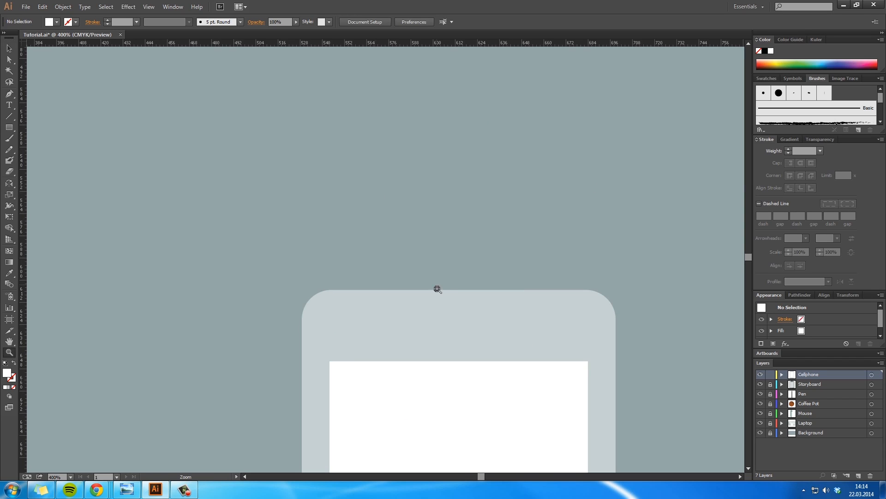
{"action": "left_click", "coordinate": [436, 289]}
{"action": "key", "text": "v"}
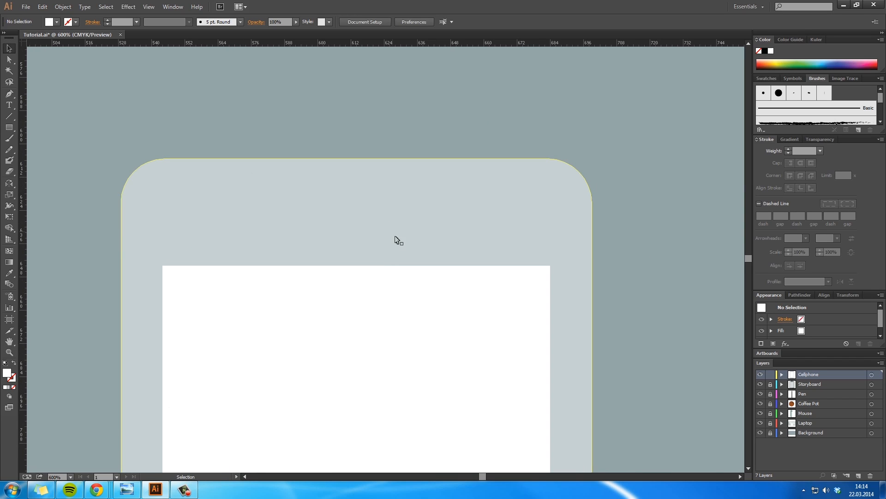
{"action": "left_click_drag", "start_coordinate": [9, 127], "coordinate": [51, 149]}
{"action": "left_click_drag", "start_coordinate": [61, 181], "coordinate": [359, 202]}
{"action": "key", "text": "v"}
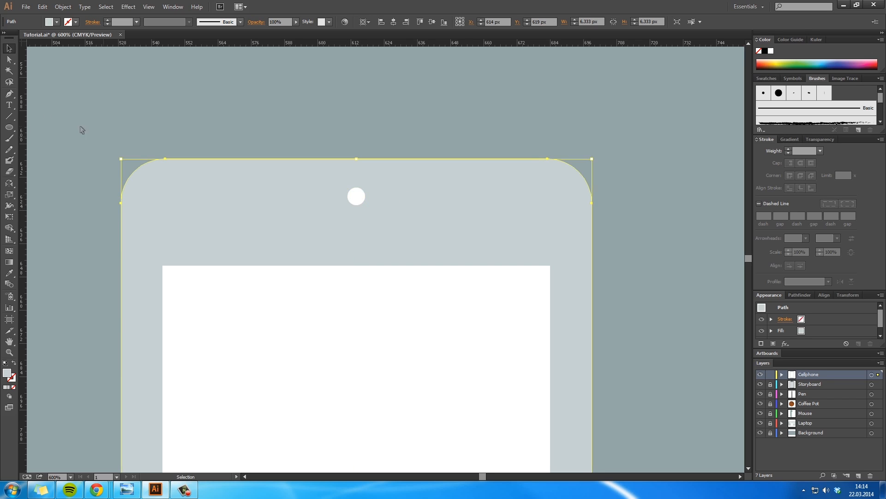
Step: Draw a rectangle about 32 x 6 px between the small circle and the phone screen, and fill it with the screen's white
{"action": "left_click", "coordinate": [81, 131]}
{"action": "left_click", "coordinate": [10, 126]}
{"action": "left_click_drag", "start_coordinate": [10, 126], "coordinate": [42, 126]}
{"action": "left_click_drag", "start_coordinate": [157, 105], "coordinate": [378, 231]}
{"action": "key", "text": "v"}
{"action": "key", "text": "i"}
{"action": "left_click", "coordinate": [401, 325]}
{"action": "key", "text": "v"}
{"action": "left_click", "coordinate": [654, 278]}
{"action": "scroll", "coordinate": [522, 294], "scroll_direction": "down", "scroll_amount": 2}
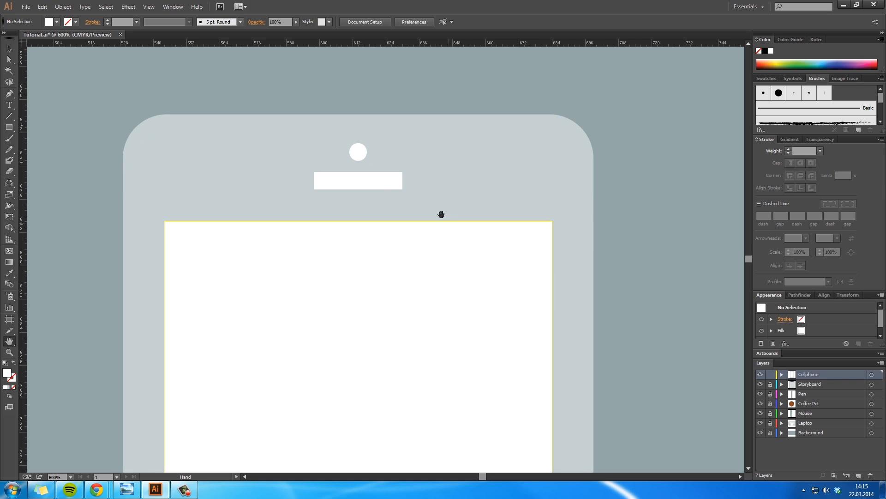
Step: Apply the Rounded Rectangle effect with a 14 px corner radius to the white speaker bar
{"action": "left_click", "coordinate": [379, 184]}
{"action": "left_click", "coordinate": [128, 7]}
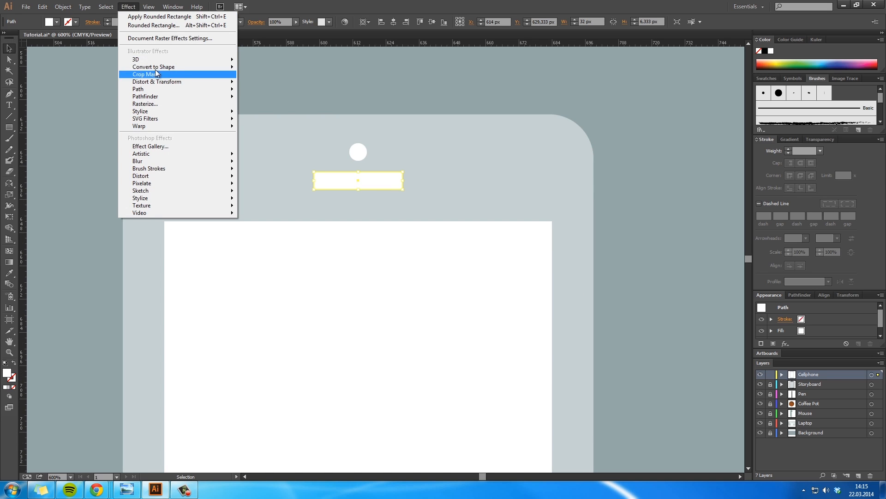
{"action": "left_click", "coordinate": [172, 26]}
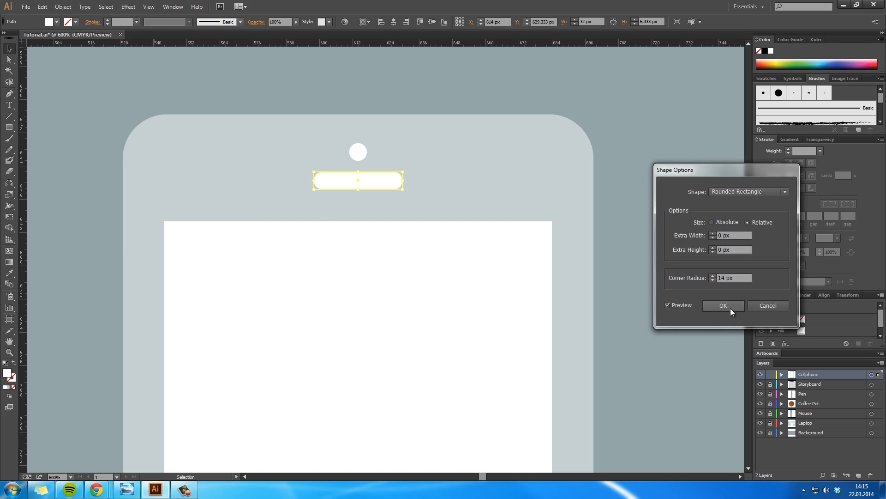
{"action": "left_click", "coordinate": [731, 308]}
{"action": "left_click", "coordinate": [660, 291]}
Step: Copy the small white circle to the phone body below the screen and enlarge it as a centred home button
{"action": "left_click_drag", "start_coordinate": [559, 281], "coordinate": [587, 221]}
{"action": "left_click", "coordinate": [465, 302], "text": "ctrl+alt"}
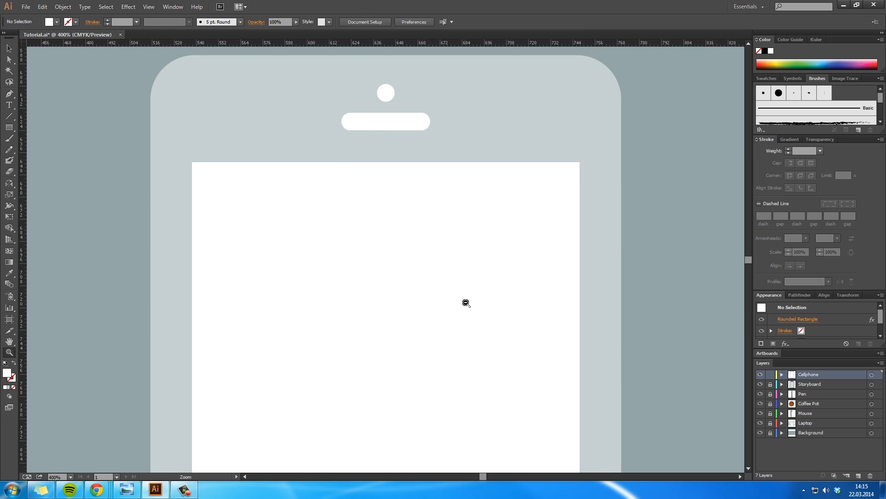
{"action": "left_click", "coordinate": [466, 302], "text": "ctrl+alt"}
{"action": "left_click_drag", "start_coordinate": [379, 346], "coordinate": [423, 294]}
{"action": "left_click", "coordinate": [423, 294], "text": "ctrl+alt"}
{"action": "left_click_drag", "start_coordinate": [357, 207], "coordinate": [362, 197]}
{"action": "key", "text": "v"}
{"action": "left_click_drag", "start_coordinate": [332, 100], "coordinate": [360, 395]}
{"action": "left_click", "coordinate": [387, 426]}
{"action": "key", "text": "z"}
{"action": "left_click", "coordinate": [340, 366]}
{"action": "key", "text": "h"}
{"action": "left_click_drag", "start_coordinate": [419, 178], "coordinate": [410, 331]}
{"action": "key", "text": "z"}
{"action": "left_click", "coordinate": [416, 312], "text": "alt"}
{"action": "left_click", "coordinate": [415, 310], "text": "alt"}
{"action": "key", "text": "h"}
{"action": "left_click_drag", "start_coordinate": [384, 205], "coordinate": [388, 301]}
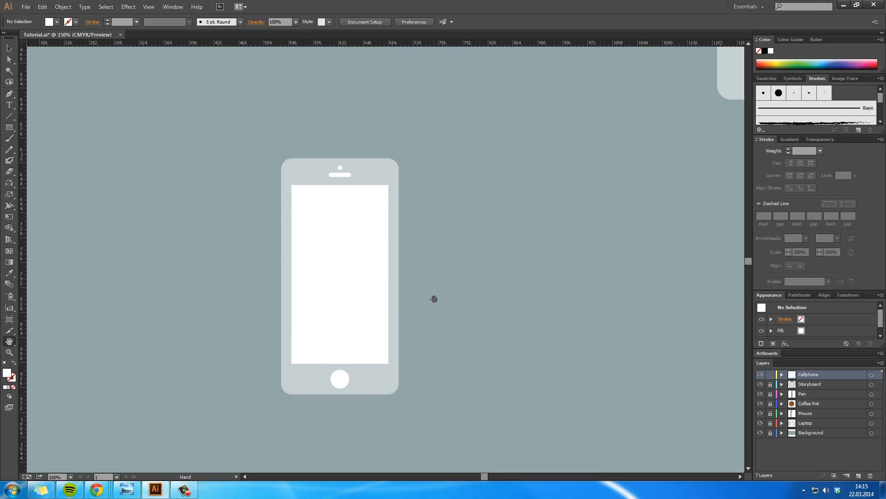
Step: Cover the phone body's right half with a rectangle about 397 px tall and subtract it, leaving only the left half
{"action": "key", "text": "v"}
{"action": "left_click", "coordinate": [381, 385]}
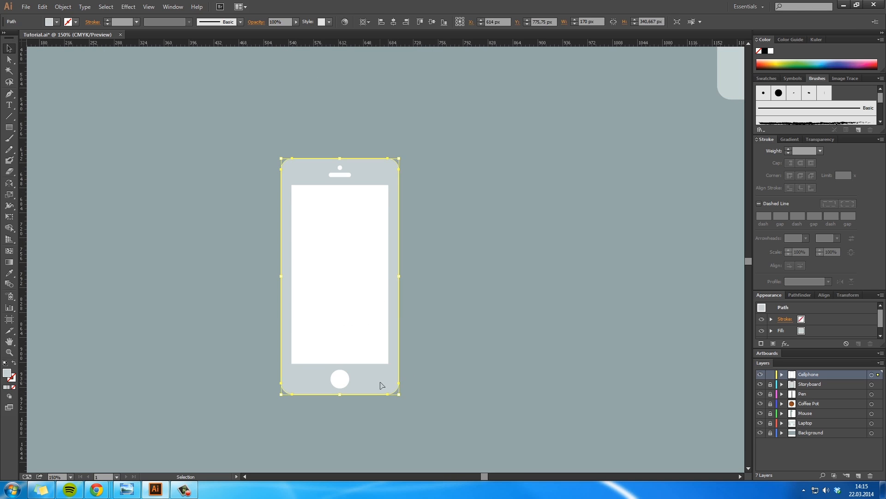
{"action": "key", "text": "m"}
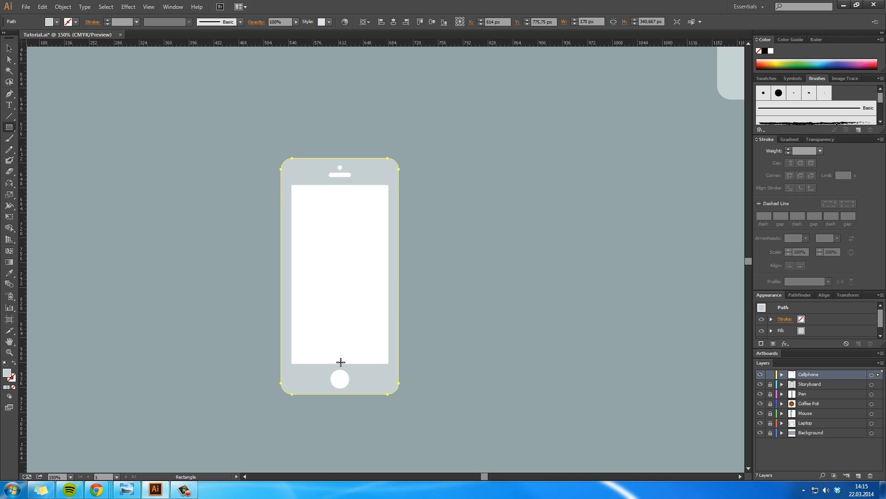
{"action": "mouse_move", "coordinate": [412, 417]}
{"action": "left_mouse_down"}
{"action": "mouse_move", "coordinate": [332, 143]}
{"action": "mouse_move", "coordinate": [340, 142]}
{"action": "left_mouse_up"}
{"action": "key", "text": "v"}
{"action": "left_click", "coordinate": [296, 181], "text": "shift"}
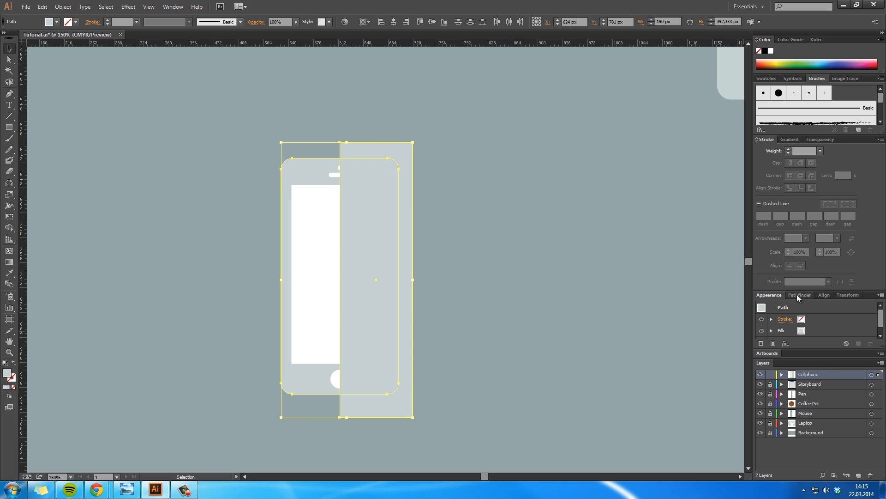
{"action": "left_click", "coordinate": [799, 294]}
{"action": "left_click", "coordinate": [777, 316]}
{"action": "left_click", "coordinate": [525, 273]}
Step: Duplicate the half phone body to the right and rotate the copy by 180°
{"action": "left_click_drag", "start_coordinate": [317, 227], "coordinate": [431, 232]}
{"action": "key", "text": "r"}
{"action": "left_click_drag", "start_coordinate": [465, 271], "coordinate": [441, 266]}
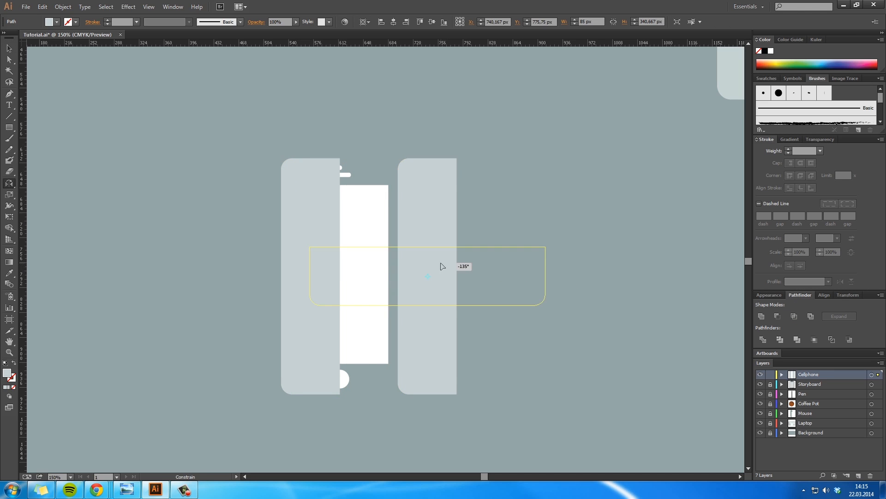
{"action": "left_click_drag", "start_coordinate": [405, 306], "coordinate": [404, 315]}
{"action": "key", "text": "ctrl+z"}
{"action": "left_click_drag", "start_coordinate": [491, 240], "coordinate": [429, 363]}
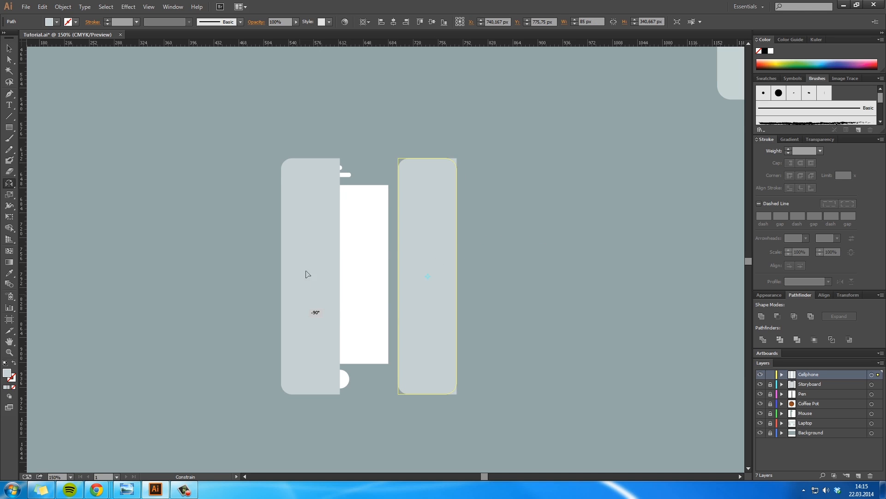
Step: Move the rotated copy flush against the left half to complete the phone body
{"action": "key", "text": "v"}
{"action": "left_click_drag", "start_coordinate": [426, 206], "coordinate": [367, 206]}
{"action": "left_click", "coordinate": [301, 220], "text": "shift"}
{"action": "left_click", "coordinate": [522, 268]}
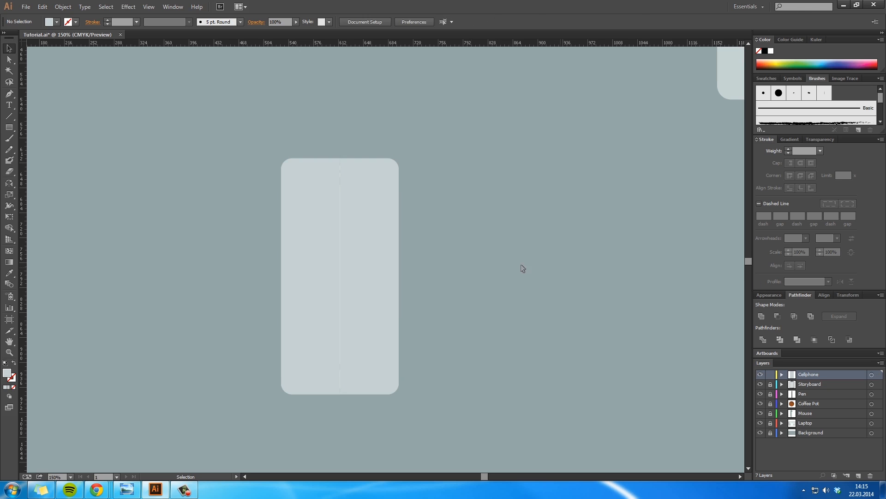
Step: Examine the seam between the two phone body halves close up
{"action": "key", "text": "z"}
{"action": "left_click", "coordinate": [348, 187]}
{"action": "left_click", "coordinate": [347, 187]}
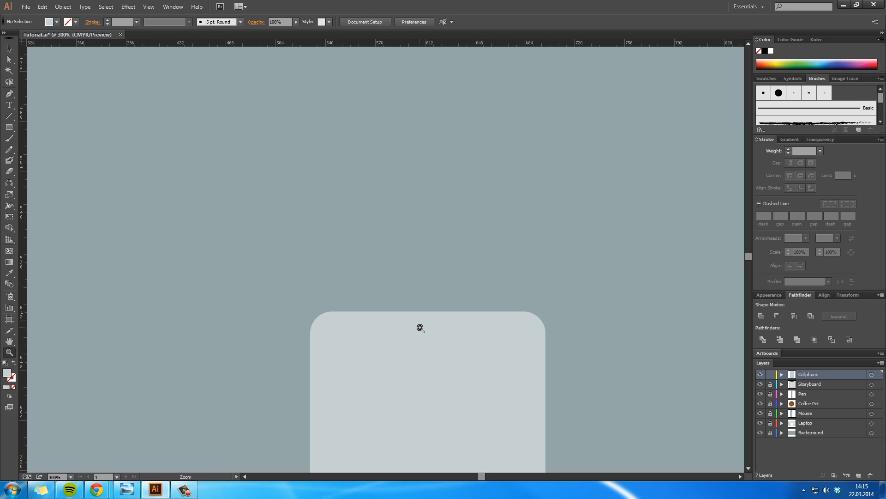
{"action": "left_click", "coordinate": [418, 327]}
{"action": "left_click", "coordinate": [406, 275]}
{"action": "left_click", "coordinate": [406, 275]}
{"action": "left_click", "coordinate": [404, 275]}
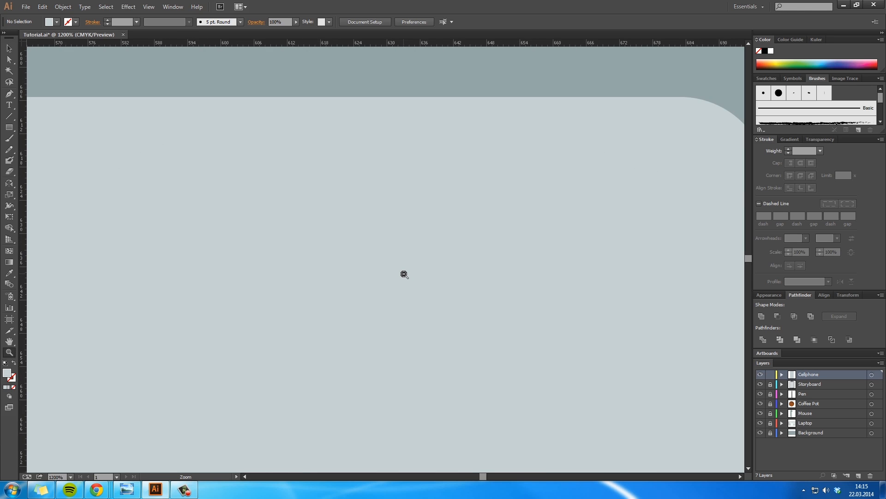
{"action": "left_click", "coordinate": [404, 274], "text": "alt"}
{"action": "left_click", "coordinate": [404, 274], "text": "alt"}
{"action": "left_click", "coordinate": [404, 274], "text": "alt"}
{"action": "left_click", "coordinate": [404, 274], "text": "alt"}
{"action": "left_click", "coordinate": [404, 274], "text": "alt"}
{"action": "key", "text": "space"}
{"action": "left_click_drag", "start_coordinate": [459, 321], "coordinate": [498, 237]}
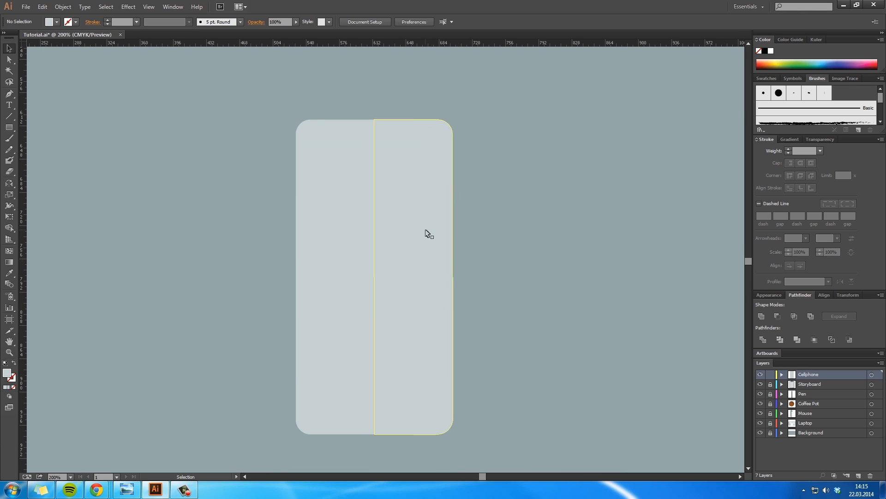
Step: Send both phone body halves behind the screen, home button, speaker bar and camera circle
{"action": "left_click", "coordinate": [425, 234]}
{"action": "left_click", "coordinate": [276, 324], "text": "shift"}
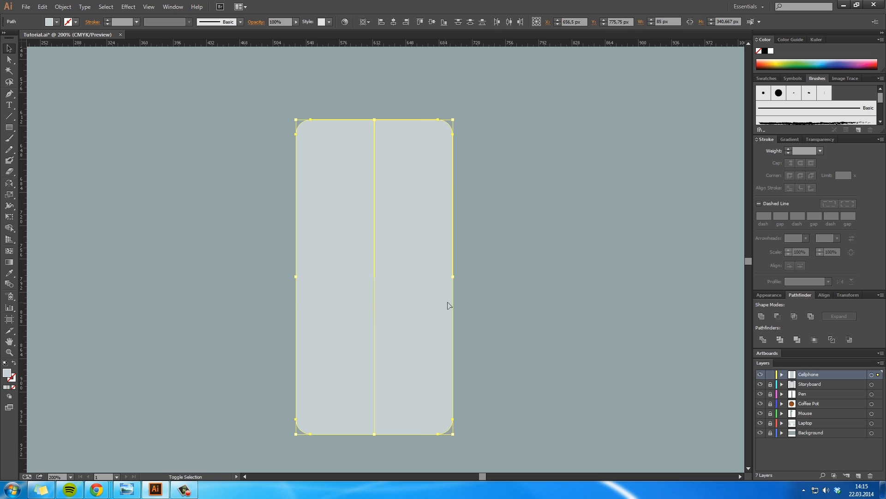
{"action": "right_click", "coordinate": [448, 304]}
{"action": "mouse_move", "coordinate": [531, 424]}
{"action": "left_click", "coordinate": [604, 454]}
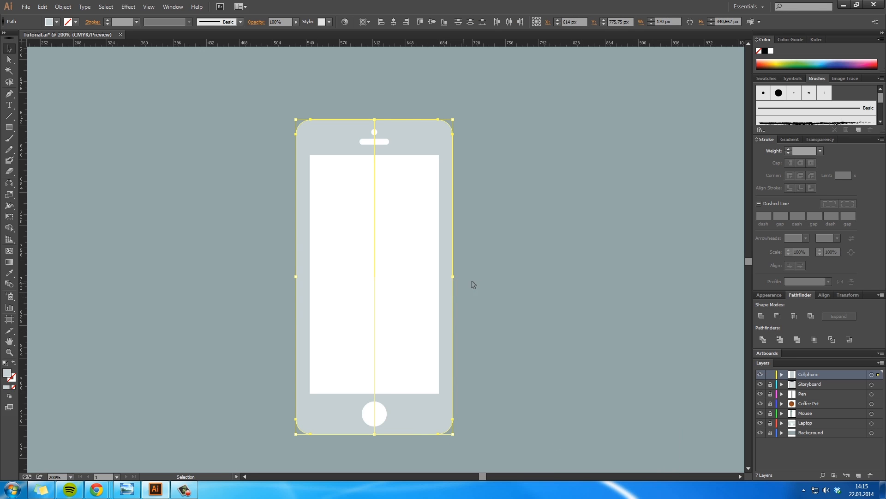
{"action": "left_click", "coordinate": [495, 280]}
Step: Fill the right half of the phone body with the darker grey #8C9B9A
{"action": "left_click", "coordinate": [431, 142]}
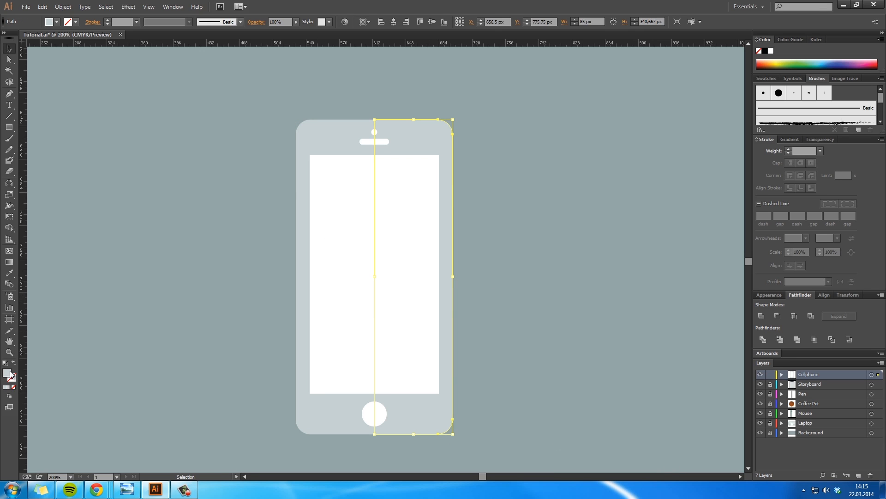
{"action": "double_click", "coordinate": [11, 375]}
{"action": "left_click", "coordinate": [484, 166]}
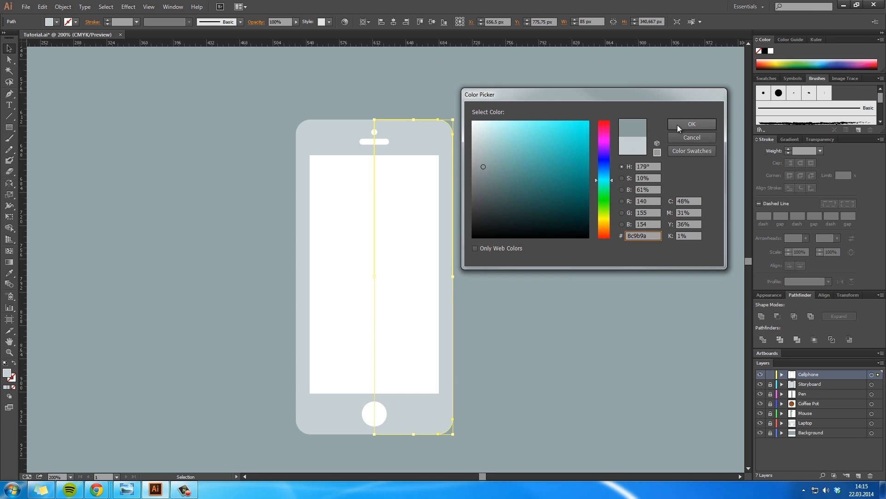
{"action": "left_click", "coordinate": [677, 125]}
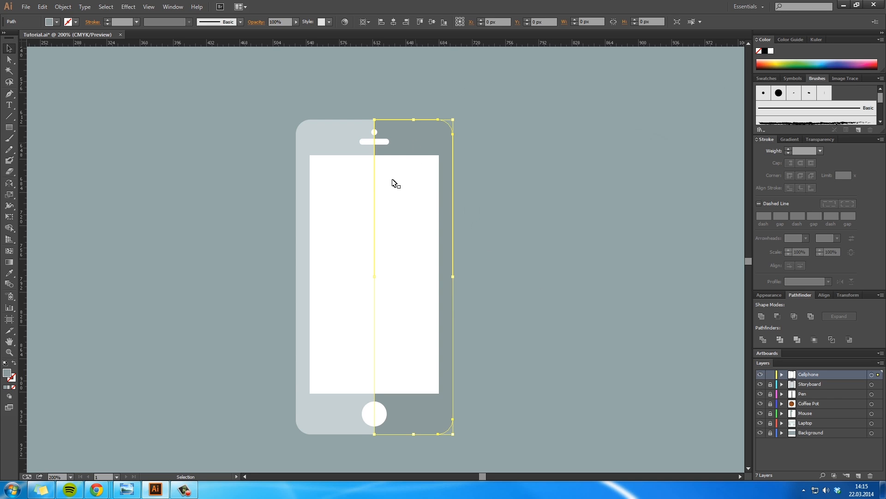
Step: Lighten the right half's fill to #9FAAA8 and adjust it to a slightly greener grey
{"action": "double_click", "coordinate": [10, 375]}
{"action": "left_click_drag", "start_coordinate": [483, 165], "coordinate": [480, 159]}
{"action": "left_click", "coordinate": [688, 123]}
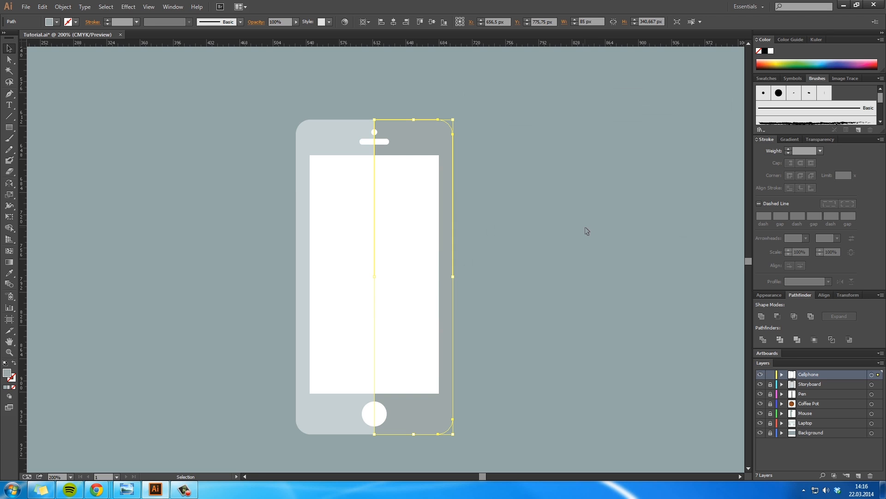
{"action": "double_click", "coordinate": [9, 375]}
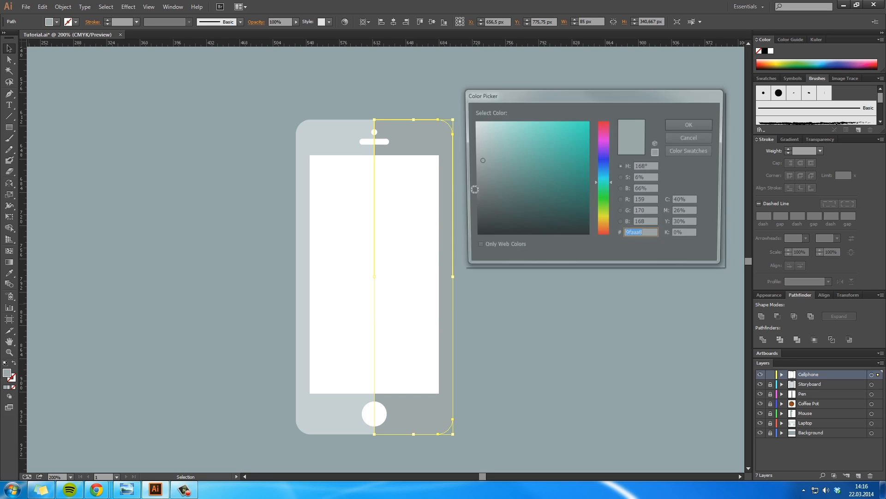
{"action": "left_click_drag", "start_coordinate": [508, 169], "coordinate": [486, 159]}
{"action": "left_click", "coordinate": [689, 124]}
{"action": "left_click", "coordinate": [481, 311]}
Step: Unlock the Storyboard layer and give the phone body's left half the grey of the clipboard's left half
{"action": "key", "text": "z"}
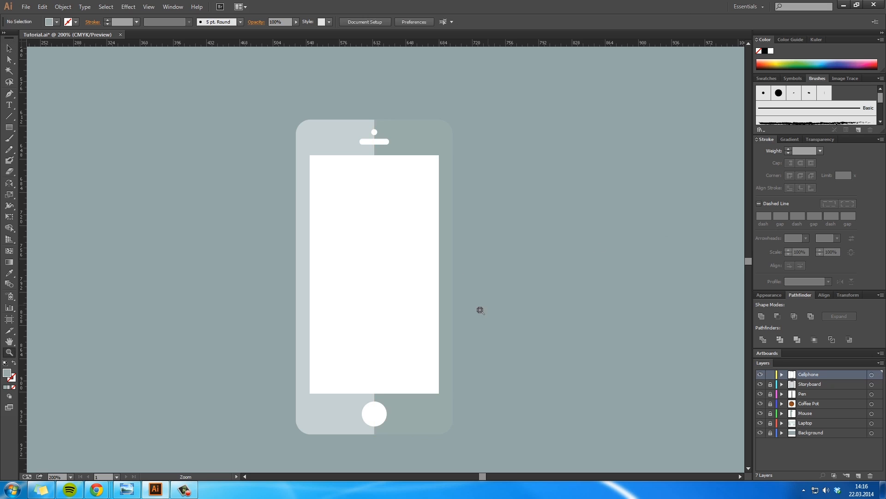
{"action": "left_click", "coordinate": [485, 298], "text": "alt"}
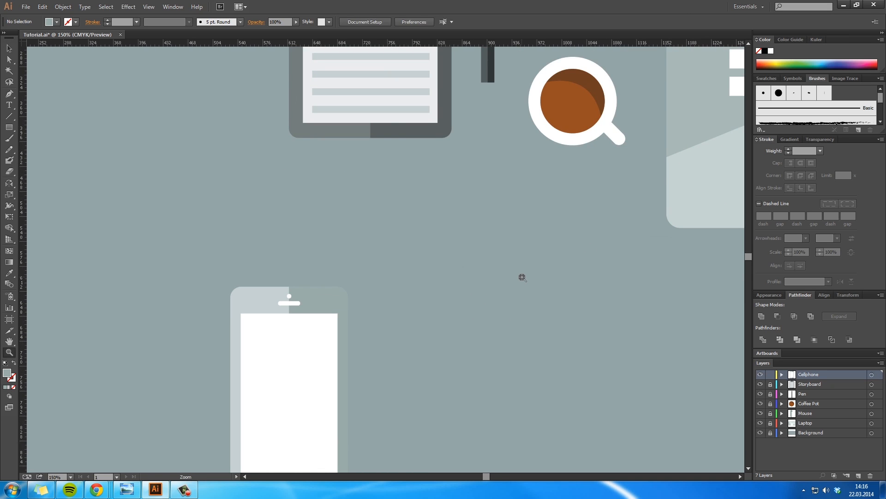
{"action": "left_click", "coordinate": [521, 276], "text": "alt"}
{"action": "left_click_drag", "start_coordinate": [372, 259], "coordinate": [513, 248]}
{"action": "key", "text": "v"}
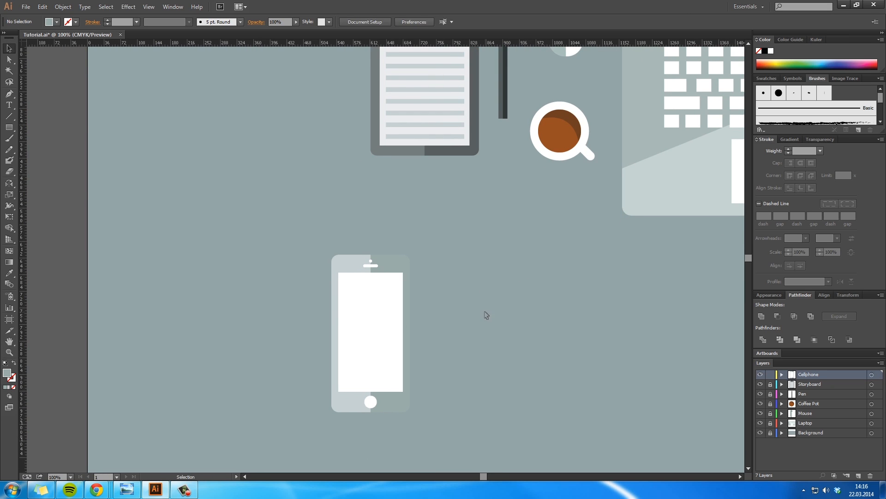
{"action": "left_click", "coordinate": [770, 384]}
{"action": "left_click", "coordinate": [353, 263]}
{"action": "key", "text": "i"}
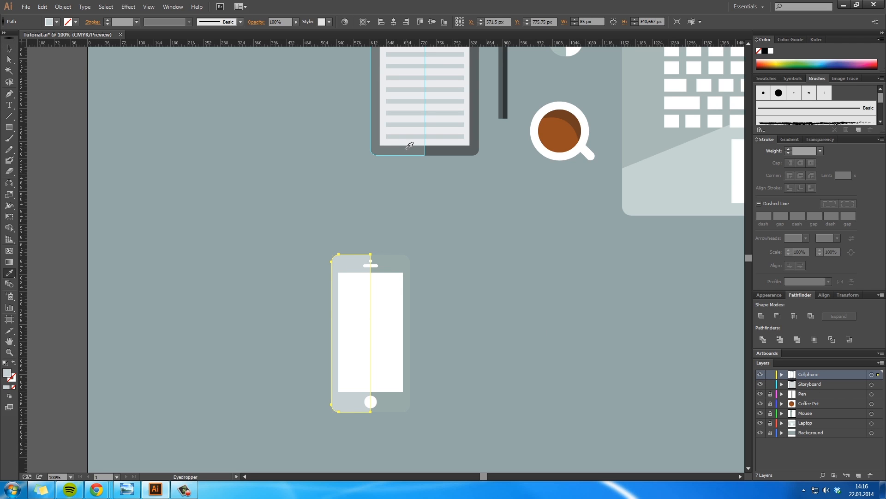
{"action": "left_click", "coordinate": [404, 147]}
Step: Give the phone body's right half the darker grey sampled from the clipboard's right half
{"action": "key", "text": "v"}
{"action": "left_click", "coordinate": [396, 267]}
{"action": "key", "text": "i"}
{"action": "left_click", "coordinate": [475, 147]}
{"action": "key", "text": "v"}
{"action": "left_click", "coordinate": [422, 331]}
Step: Lock the Cellphone and Storyboard layers and bring the whole artboard into view
{"action": "key", "text": "z"}
{"action": "left_click", "coordinate": [384, 325]}
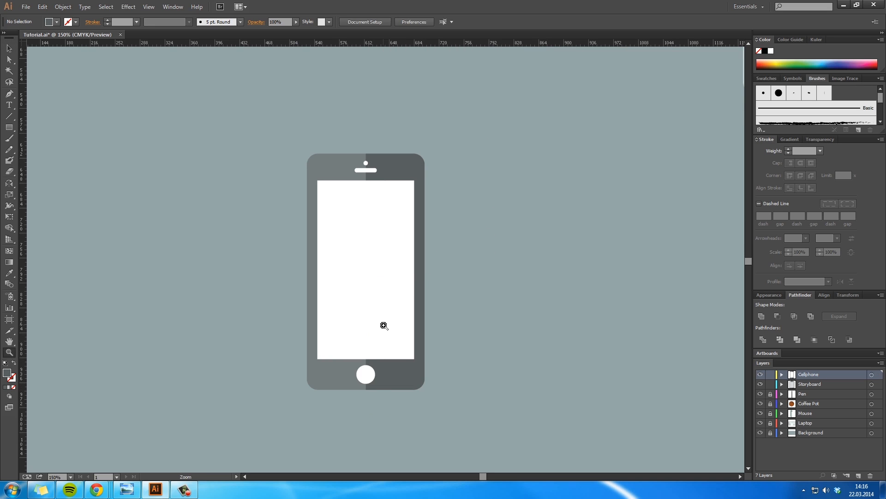
{"action": "key", "text": "h"}
{"action": "left_click_drag", "start_coordinate": [446, 286], "coordinate": [444, 298]}
{"action": "key", "text": "z"}
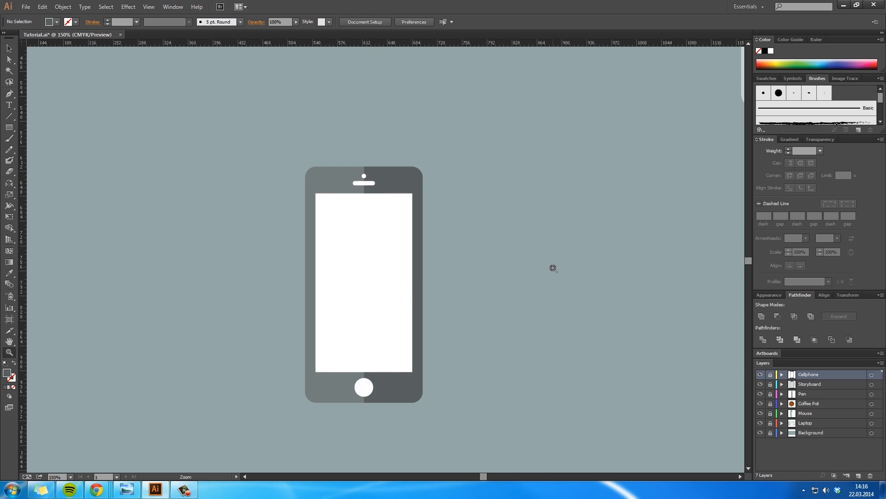
{"action": "left_click", "coordinate": [553, 268], "text": "alt"}
{"action": "key", "text": "h"}
{"action": "left_click_drag", "start_coordinate": [363, 274], "coordinate": [352, 356]}
{"action": "key", "text": "z"}
{"action": "left_click", "coordinate": [359, 350], "text": "alt"}
{"action": "key", "text": "h"}
{"action": "left_click_drag", "start_coordinate": [382, 243], "coordinate": [352, 349]}
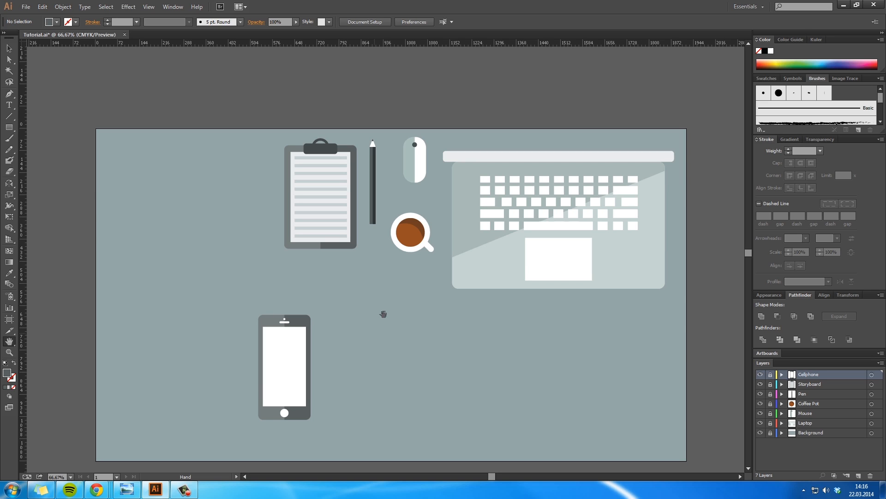
Step: Unlock the Cellphone layer and scale the whole phone down proportionally to about 109 x 219 px
{"action": "left_click_drag", "start_coordinate": [435, 361], "coordinate": [442, 312]}
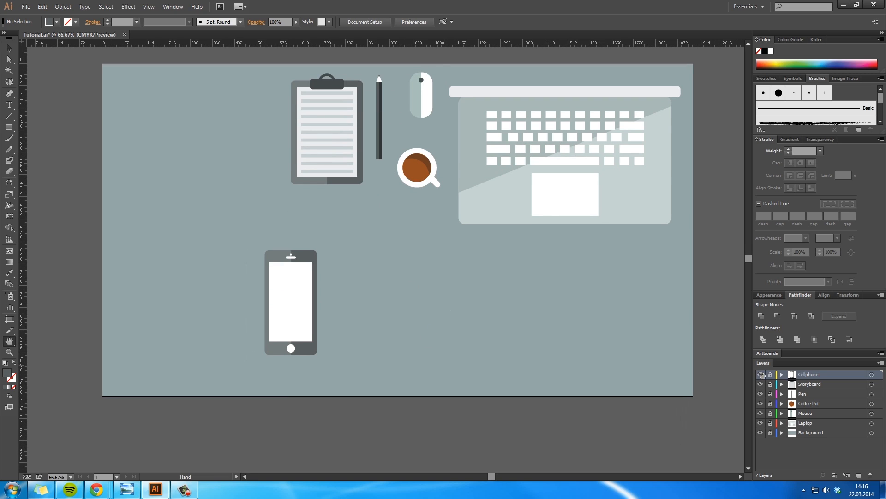
{"action": "key", "text": "v"}
{"action": "left_click", "coordinate": [304, 337]}
{"action": "left_click_drag", "start_coordinate": [239, 223], "coordinate": [344, 387]}
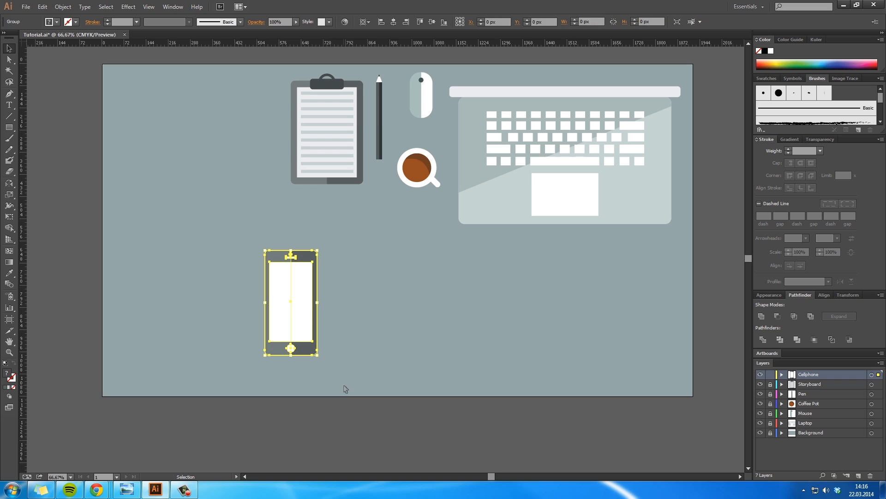
{"action": "left_click_drag", "start_coordinate": [316, 355], "coordinate": [298, 317]}
{"action": "left_click", "coordinate": [327, 326]}
Step: Unlock all layers from Cellphone down to Background
{"action": "key", "text": "z"}
{"action": "left_click", "coordinate": [304, 301]}
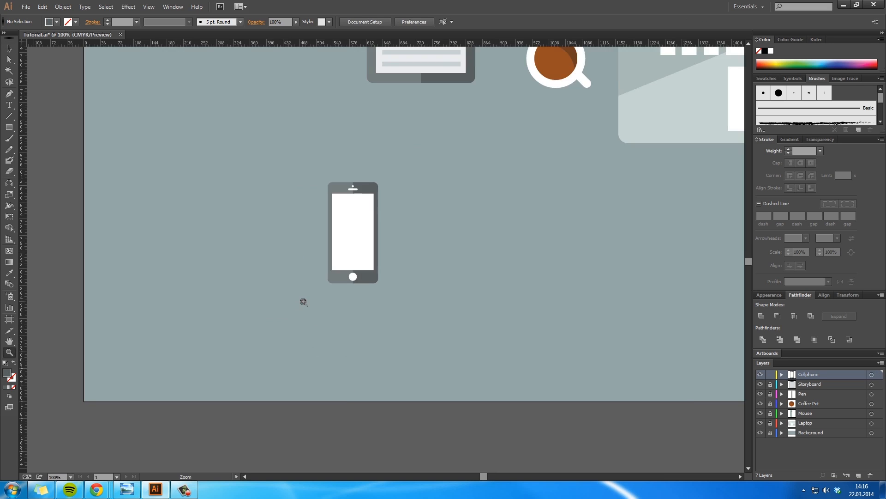
{"action": "left_click", "coordinate": [304, 300]}
{"action": "left_click", "coordinate": [447, 168]}
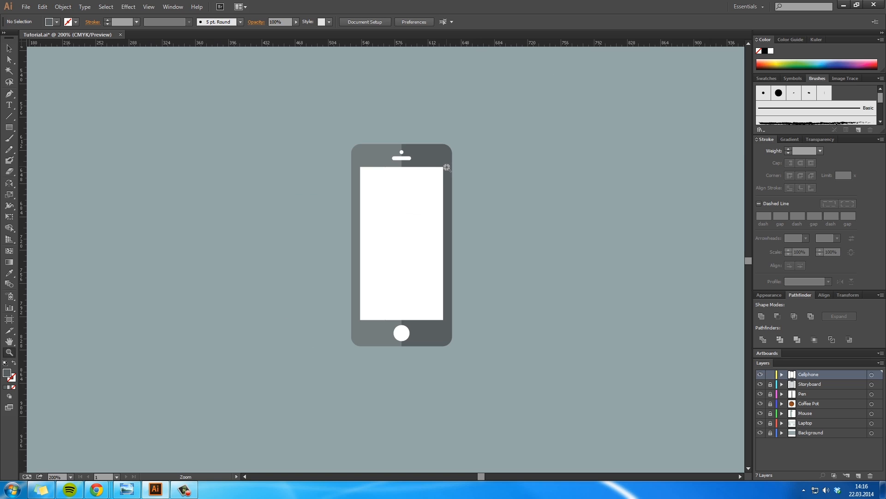
{"action": "left_click", "coordinate": [468, 281], "text": "alt"}
{"action": "left_click", "coordinate": [467, 281], "text": "alt"}
{"action": "left_click", "coordinate": [467, 281], "text": "alt"}
{"action": "key", "text": "h"}
{"action": "left_click_drag", "start_coordinate": [481, 225], "coordinate": [482, 318]}
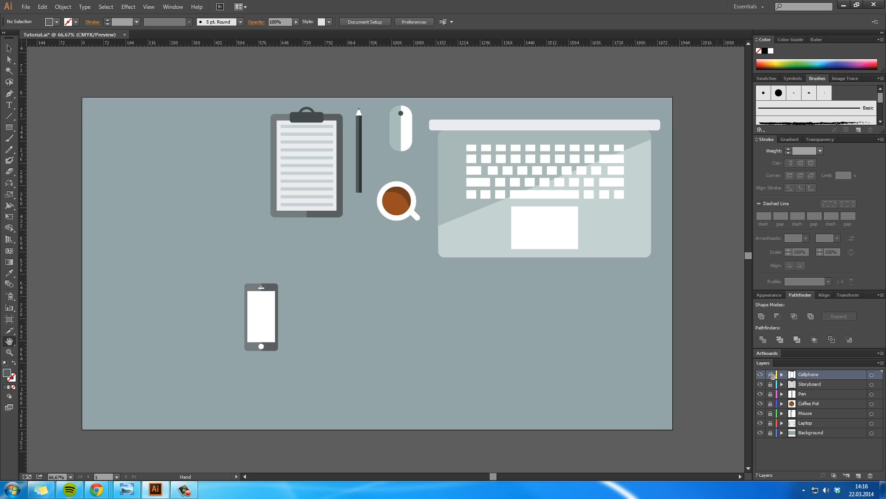
{"action": "left_click", "coordinate": [772, 445]}
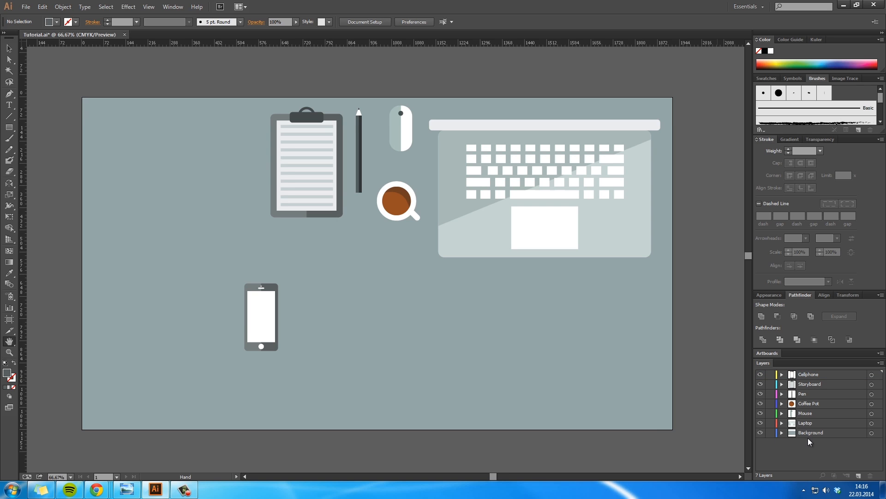
Step: Move the laptop onto the artboard's horizontal centre, below the clipboard and coffee pot
{"action": "left_click", "coordinate": [822, 384]}
{"action": "left_click", "coordinate": [807, 422]}
{"action": "key", "text": "v"}
{"action": "left_click_drag", "start_coordinate": [601, 213], "coordinate": [434, 324]}
Step: Try to align the laptop to the artboard's vertical centre
{"action": "left_click", "coordinate": [365, 22]}
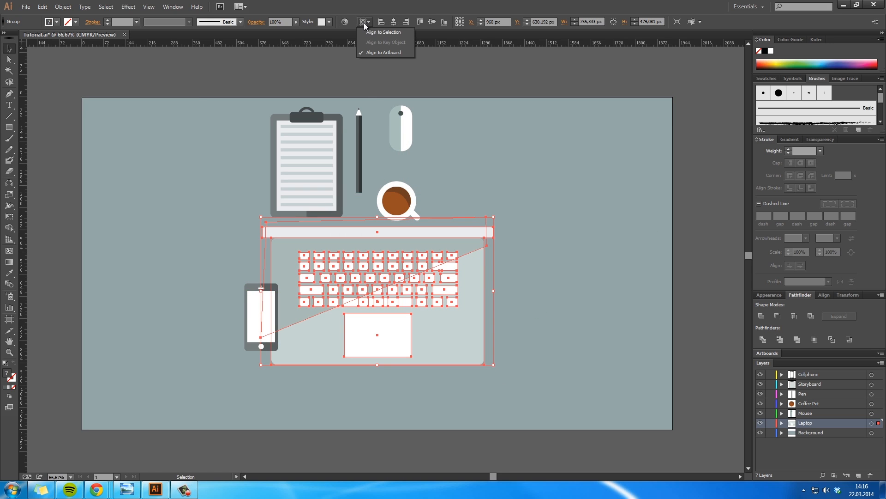
{"action": "left_click", "coordinate": [438, 18]}
{"action": "left_click", "coordinate": [432, 21]}
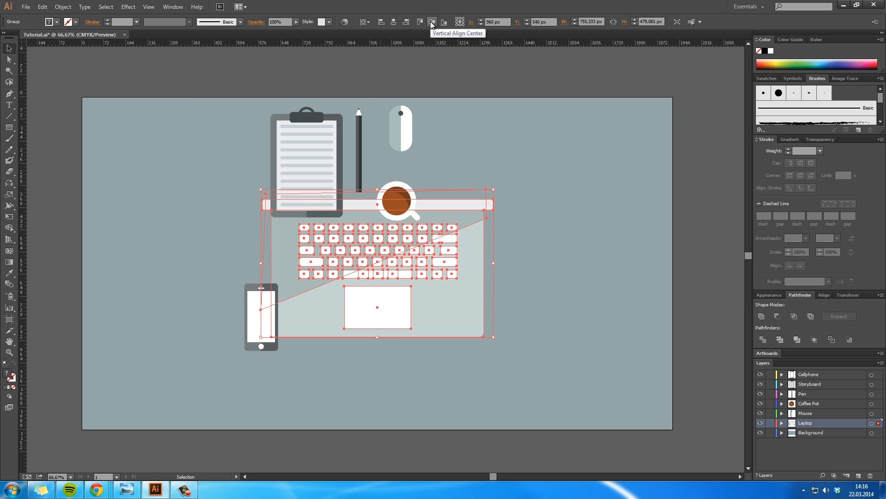
{"action": "key", "text": "ctrl+z"}
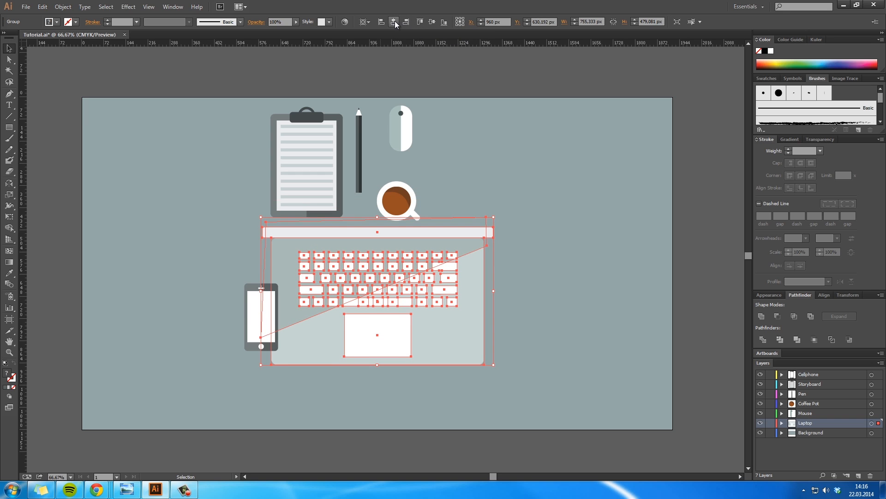
Step: Nudge the laptop straight up to about Y 605 px and clear the selection
{"action": "mouse_move", "coordinate": [463, 294]}
{"action": "left_mouse_down"}
{"action": "mouse_move", "coordinate": [507, 286]}
{"action": "mouse_move", "coordinate": [463, 287]}
{"action": "left_mouse_up"}
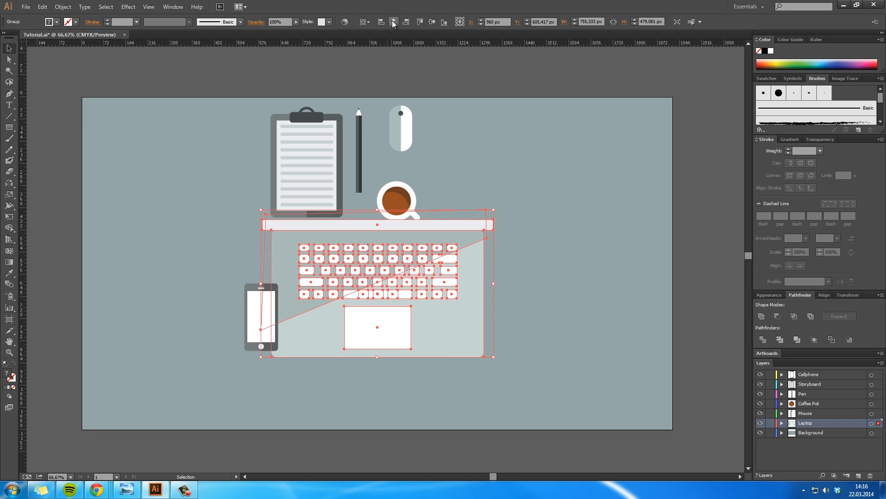
{"action": "left_click", "coordinate": [549, 269]}
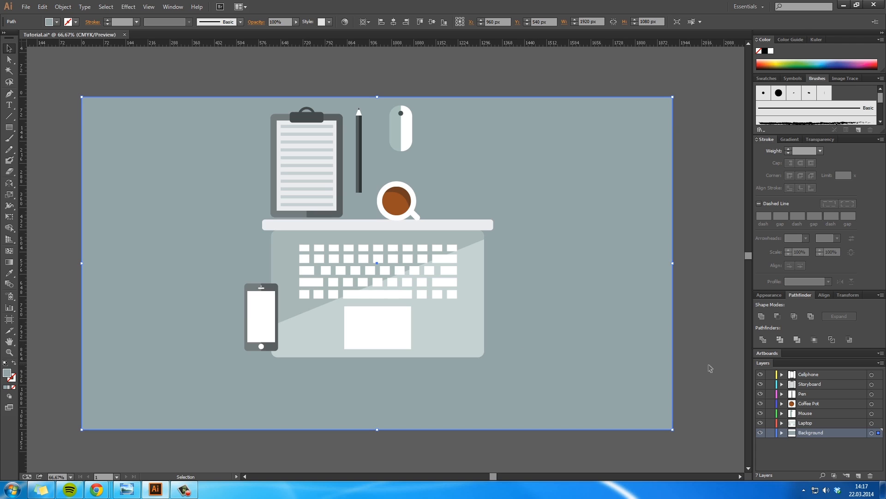
{"action": "left_click", "coordinate": [814, 374]}
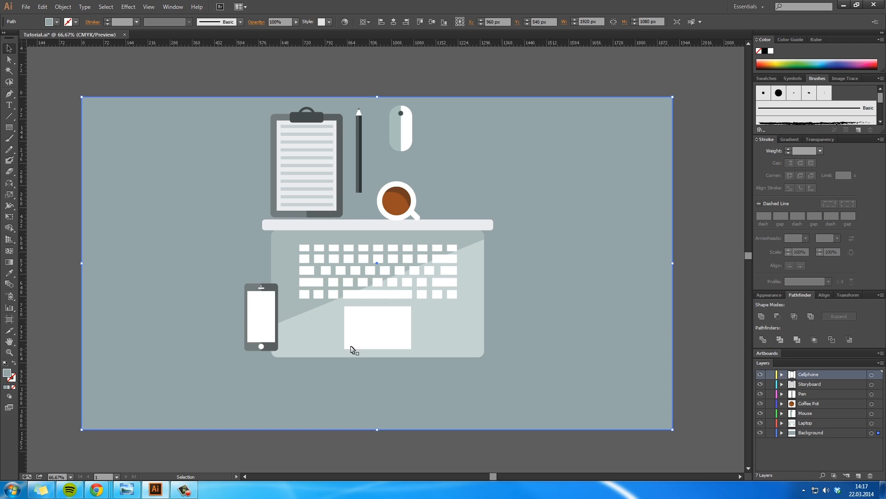
{"action": "left_click", "coordinate": [710, 271]}
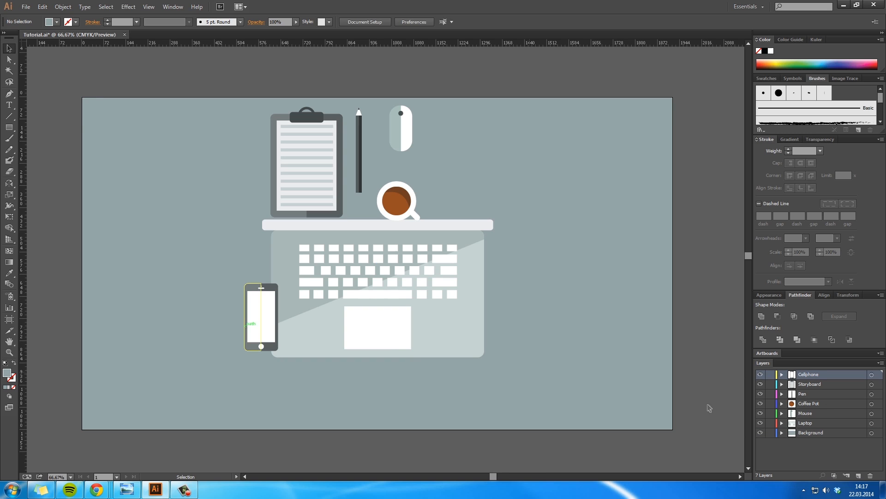
Step: Move the phone to the open area right of the laptop and place the pen along the laptop's right edge
{"action": "left_click_drag", "start_coordinate": [258, 318], "coordinate": [552, 285]}
{"action": "left_click", "coordinate": [617, 280]}
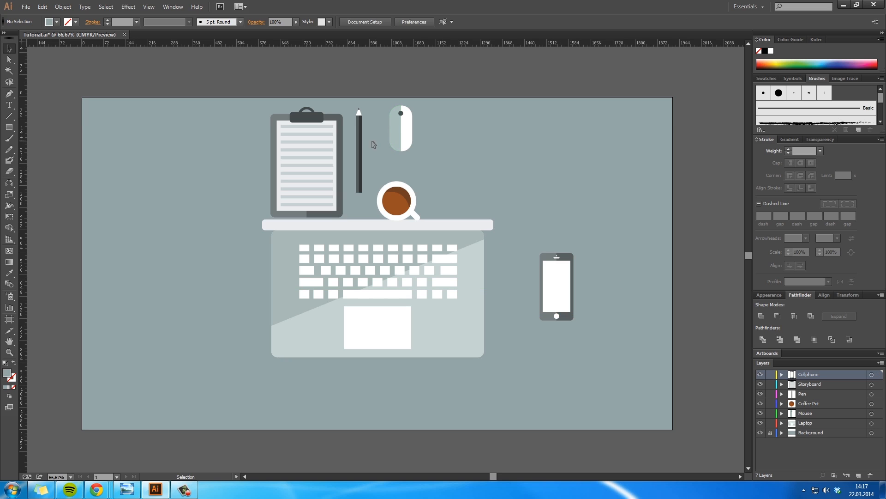
{"action": "left_click_drag", "start_coordinate": [359, 145], "coordinate": [494, 286]}
{"action": "left_click", "coordinate": [500, 253]}
Step: Move the clipboard left of the laptop, the coffee pot above the phone and the mouse to the right of the phone
{"action": "left_click_drag", "start_coordinate": [307, 158], "coordinate": [208, 237]}
{"action": "left_click_drag", "start_coordinate": [396, 203], "coordinate": [540, 212]}
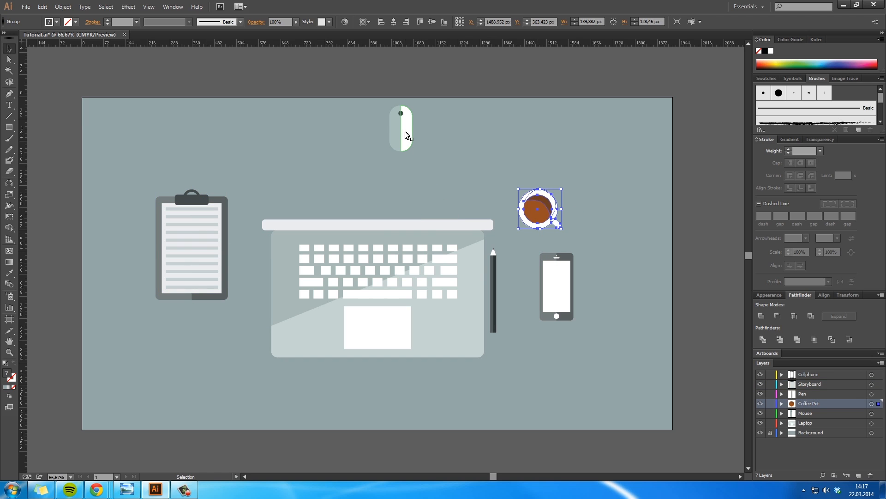
{"action": "left_click_drag", "start_coordinate": [410, 137], "coordinate": [615, 291]}
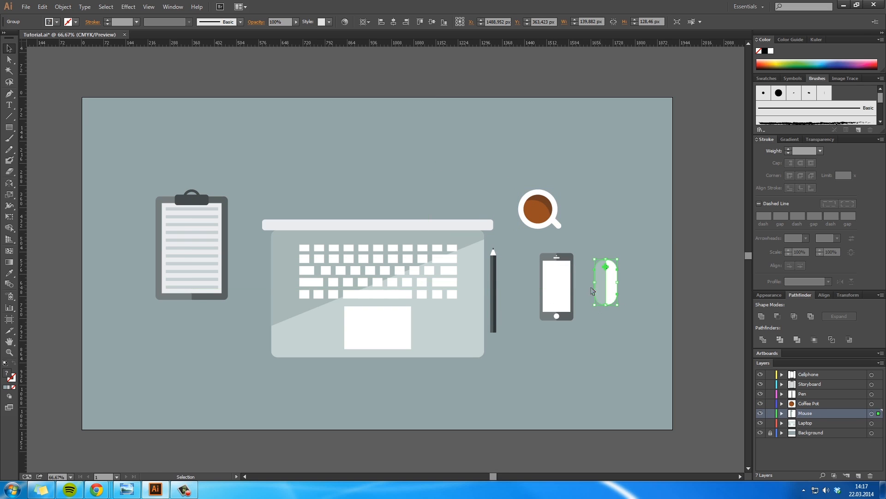
Step: Raise the clipboard slightly and move the phone below it, close to the laptop's left edge
{"action": "left_click_drag", "start_coordinate": [193, 245], "coordinate": [207, 212]}
{"action": "left_click_drag", "start_coordinate": [558, 282], "coordinate": [253, 329]}
{"action": "left_click", "coordinate": [296, 389]}
{"action": "left_click", "coordinate": [471, 363]}
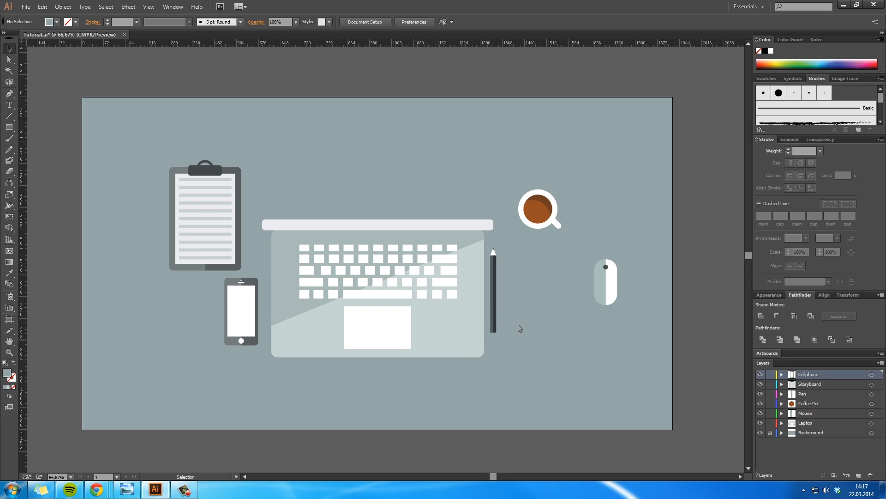
Step: Shift the coffee pot slightly down and right, place the mouse beside the pen, and move the pen slightly away from the laptop
{"action": "left_click_drag", "start_coordinate": [560, 224], "coordinate": [560, 224]}
{"action": "left_click_drag", "start_coordinate": [615, 292], "coordinate": [537, 303]}
{"action": "left_click", "coordinate": [557, 346]}
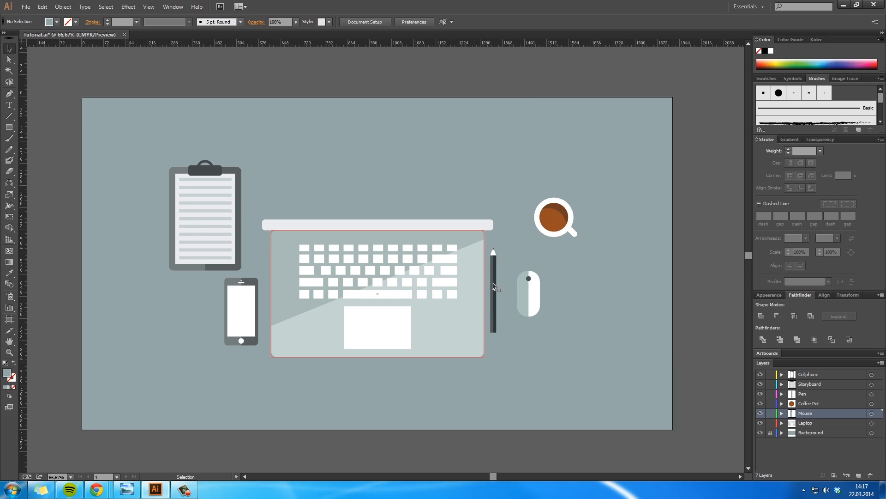
{"action": "left_click_drag", "start_coordinate": [498, 282], "coordinate": [502, 282]}
{"action": "left_click_drag", "start_coordinate": [538, 309], "coordinate": [544, 308]}
{"action": "left_click", "coordinate": [512, 305]}
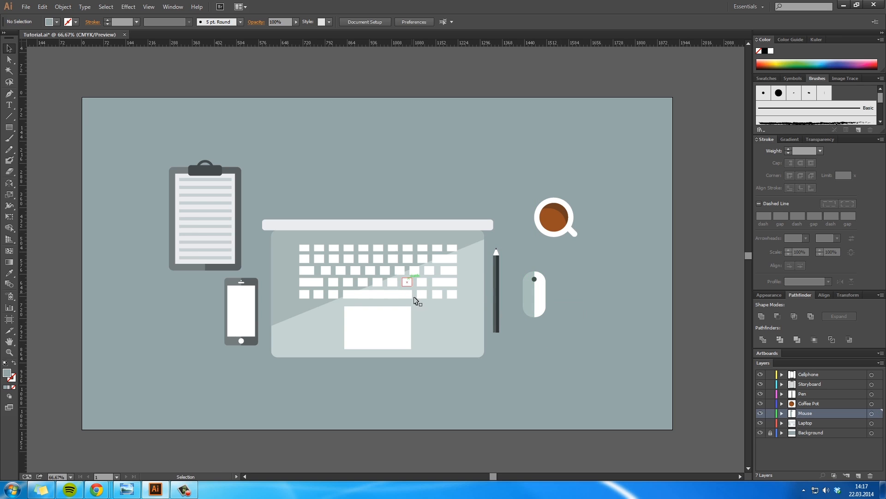
Step: Shift the phone slightly down and left, and move the clipboard up and left to widen the gap between them
{"action": "left_click_drag", "start_coordinate": [233, 310], "coordinate": [230, 316]}
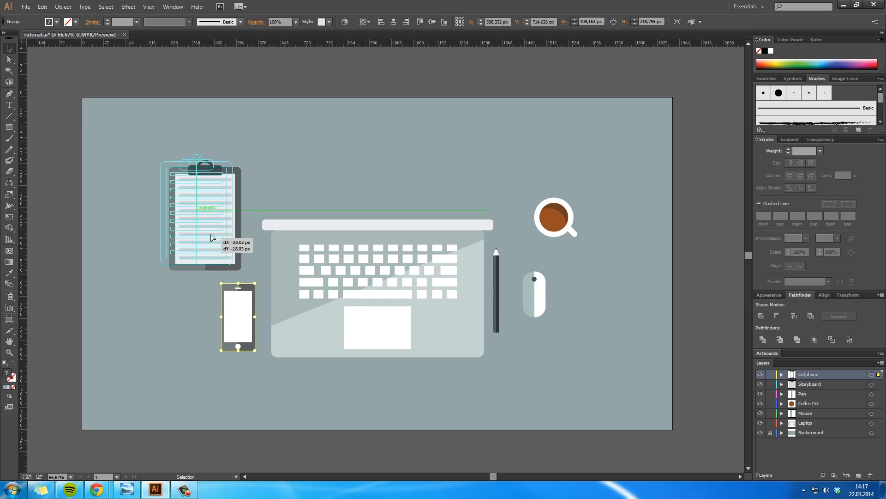
{"action": "left_click_drag", "start_coordinate": [224, 237], "coordinate": [212, 227]}
{"action": "left_click", "coordinate": [339, 187]}
{"action": "left_click", "coordinate": [409, 268], "text": "ctrl"}
{"action": "left_click_drag", "start_coordinate": [416, 273], "coordinate": [523, 265]}
{"action": "left_click", "coordinate": [469, 282], "text": "ctrl+alt"}
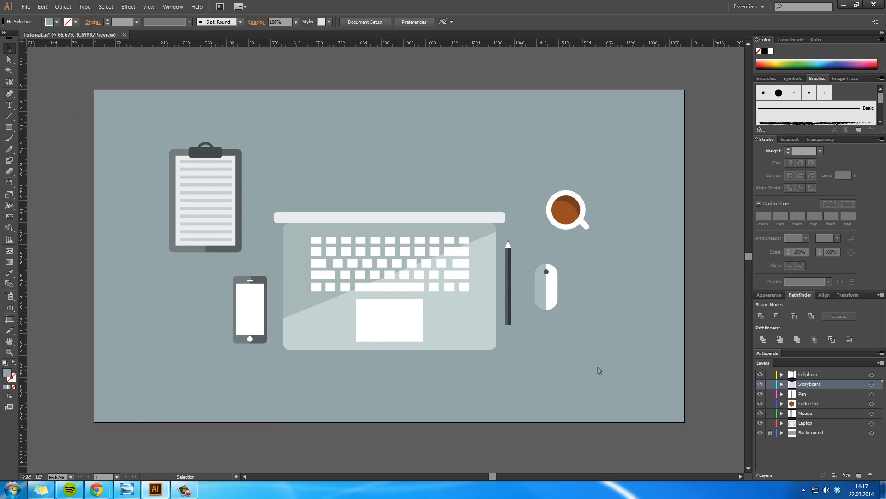
Step: Select all the workspace objects and move the whole arrangement slightly up on the artboard
{"action": "key", "text": "ctrl+a"}
{"action": "left_click_drag", "start_coordinate": [457, 326], "coordinate": [497, 281]}
{"action": "left_click", "coordinate": [552, 386]}
{"action": "key", "text": "space"}
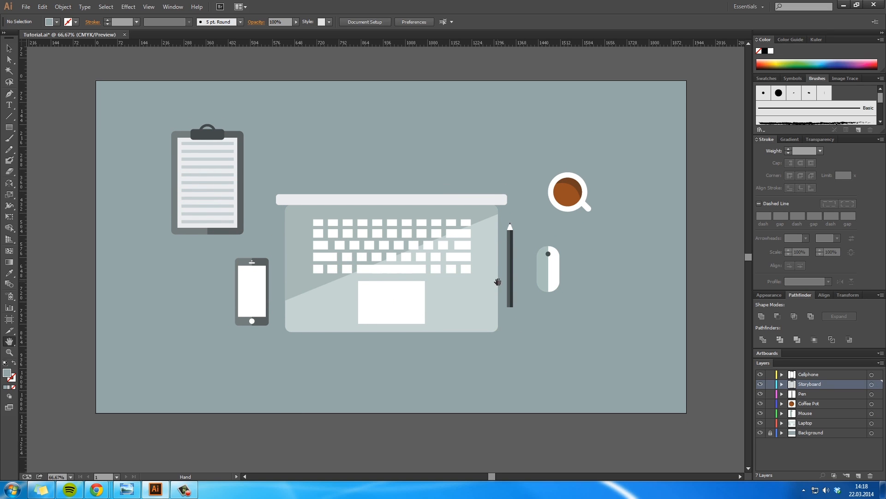
{"action": "key", "text": "alt+Tab"}
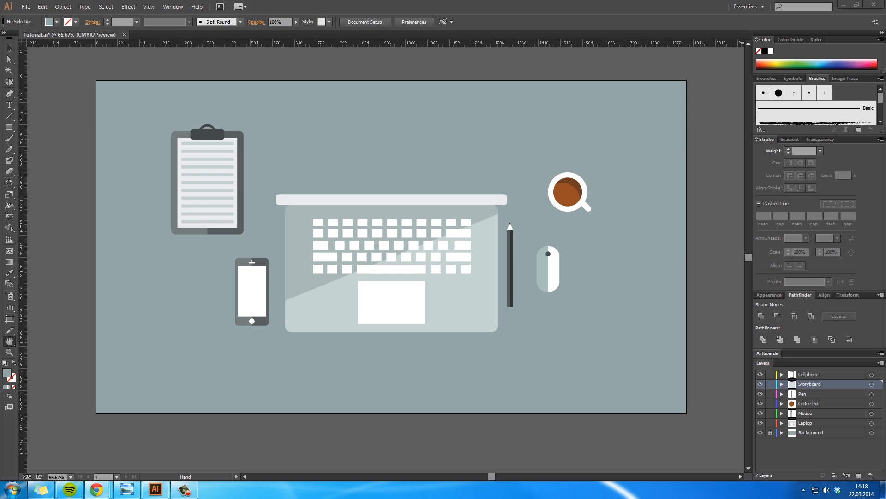
{"action": "key", "text": "alt+Tab"}
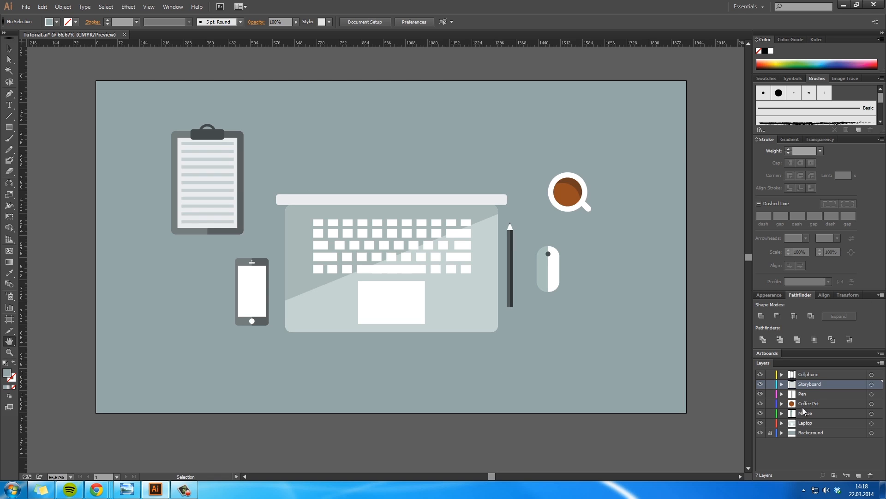
Step: Lock the six object layers from Cellphone to Laptop and leave only the Background layer unlocked
{"action": "left_click", "coordinate": [771, 440]}
{"action": "mouse_move", "coordinate": [771, 423]}
{"action": "left_mouse_down"}
{"action": "mouse_move", "coordinate": [770, 403]}
{"action": "mouse_move", "coordinate": [773, 435]}
{"action": "left_mouse_up"}
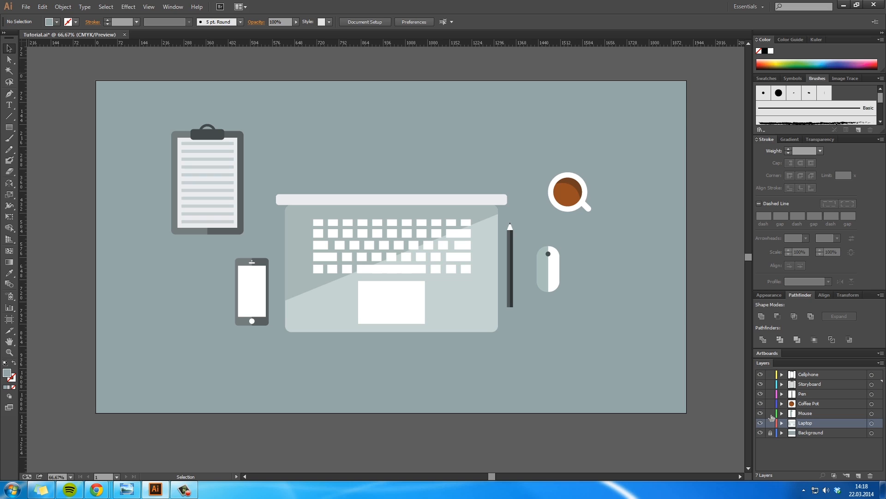
{"action": "left_click", "coordinate": [775, 440]}
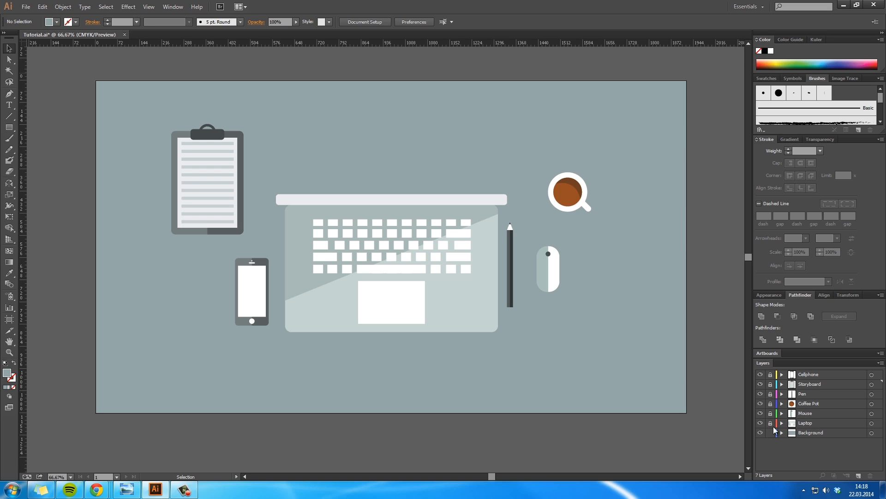
{"action": "left_click", "coordinate": [776, 430]}
Step: Change the background rectangle's fill to a muted purple, about #938599, and deselect it
{"action": "left_click", "coordinate": [667, 277]}
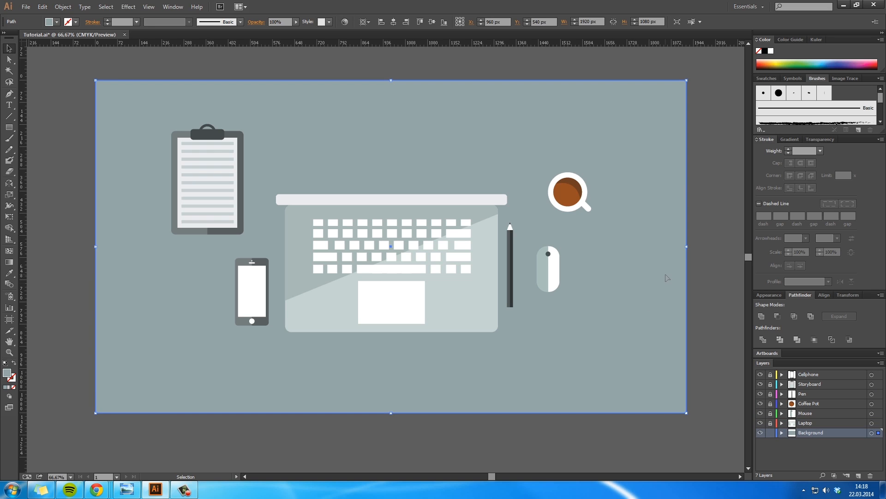
{"action": "double_click", "coordinate": [6, 373]}
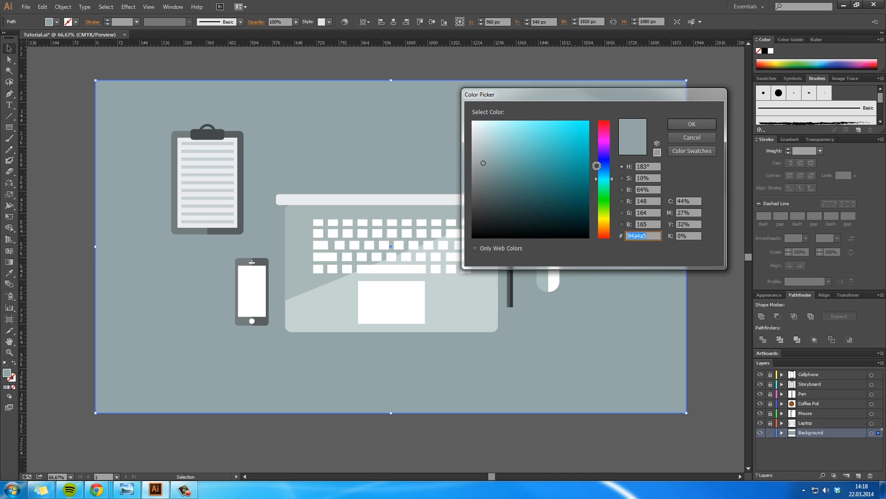
{"action": "mouse_move", "coordinate": [483, 166]}
{"action": "left_mouse_down"}
{"action": "mouse_move", "coordinate": [492, 173]}
{"action": "mouse_move", "coordinate": [487, 168]}
{"action": "left_mouse_up"}
{"action": "left_click_drag", "start_coordinate": [602, 178], "coordinate": [602, 147]}
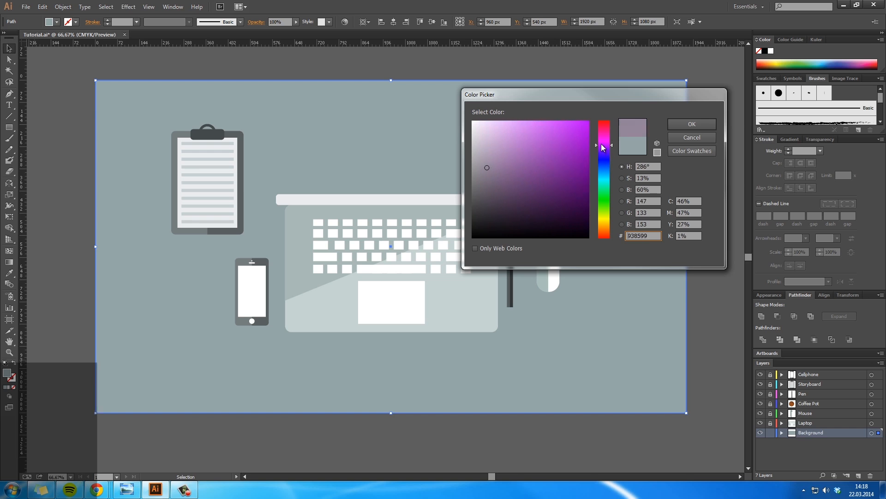
{"action": "left_click", "coordinate": [692, 124]}
{"action": "left_click", "coordinate": [713, 186]}
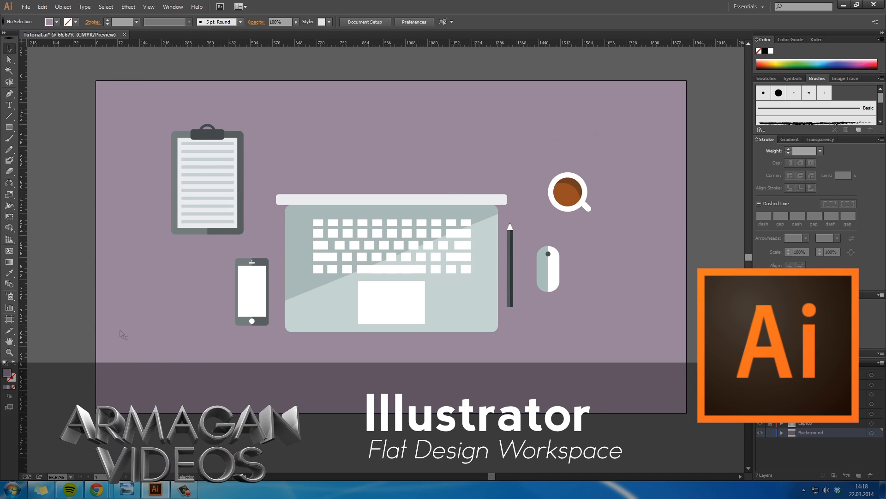